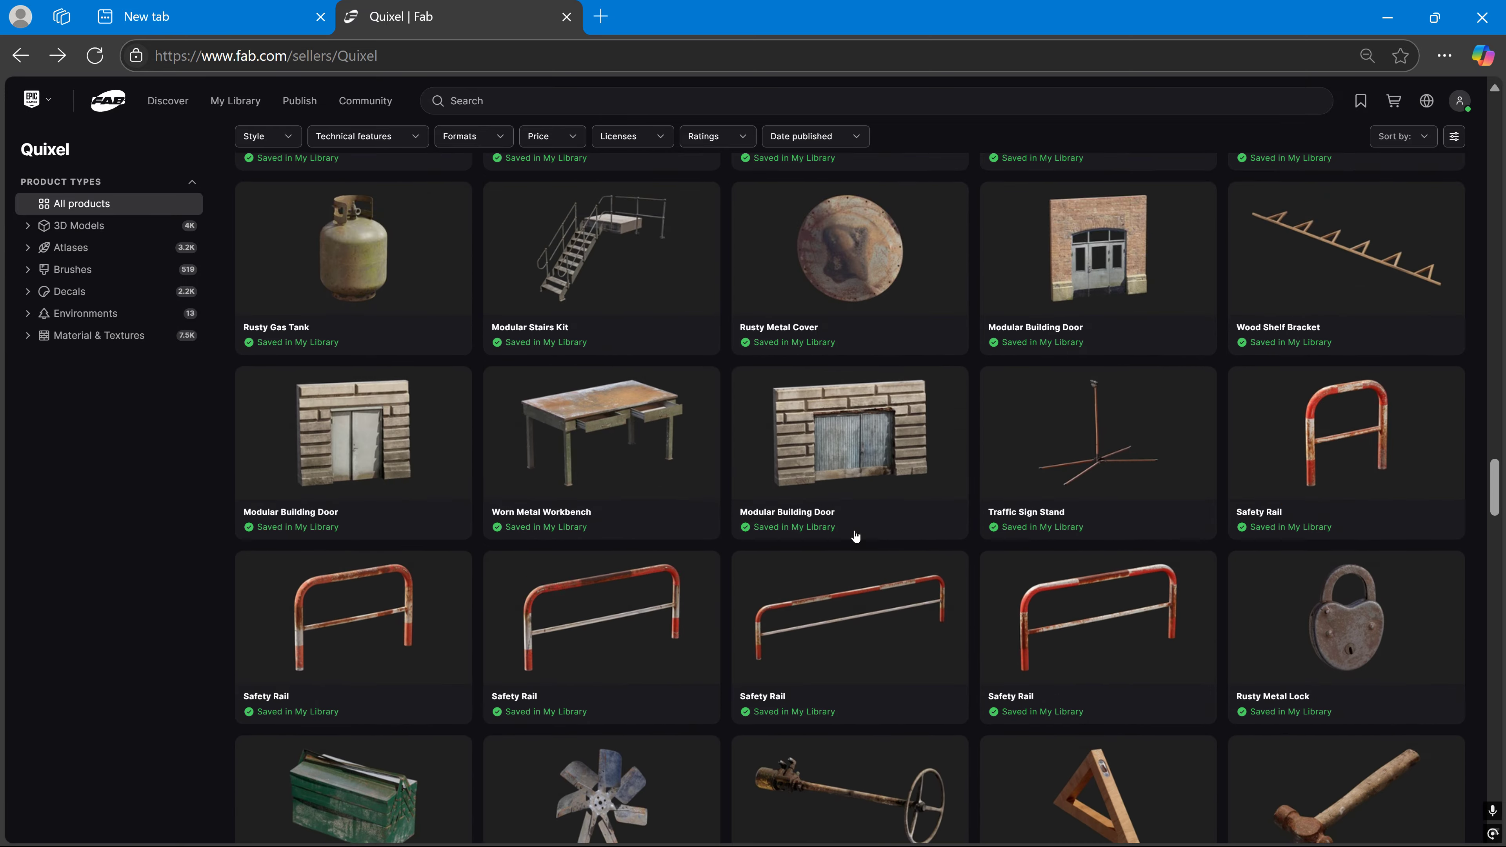
# Step: Filter Quixel's Fab listings to 3D Models and browse the available assets
pyautogui.scroll(10, 780, 553)
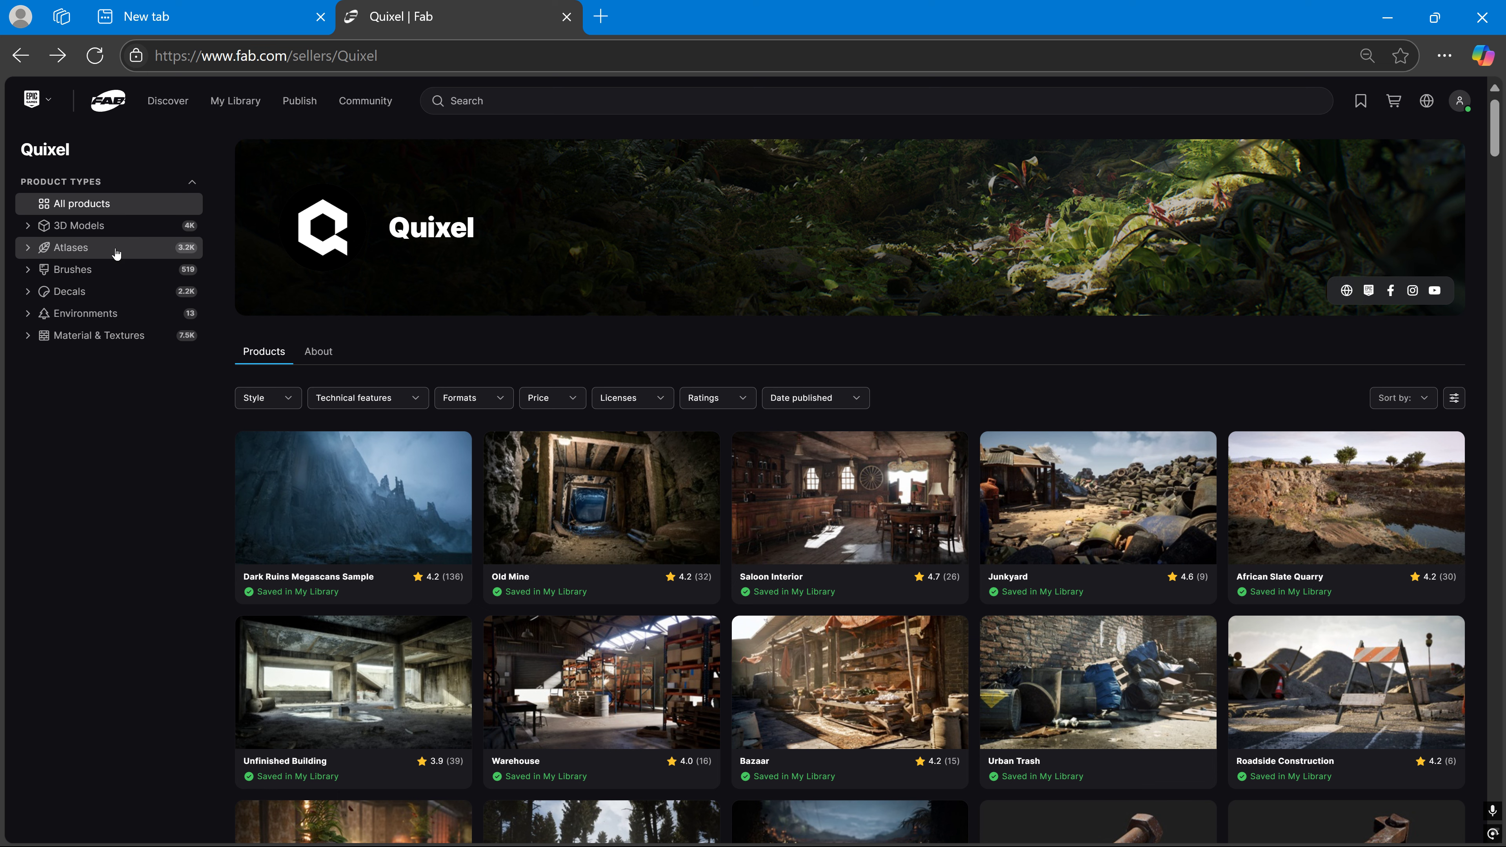
pyautogui.click(112, 234)
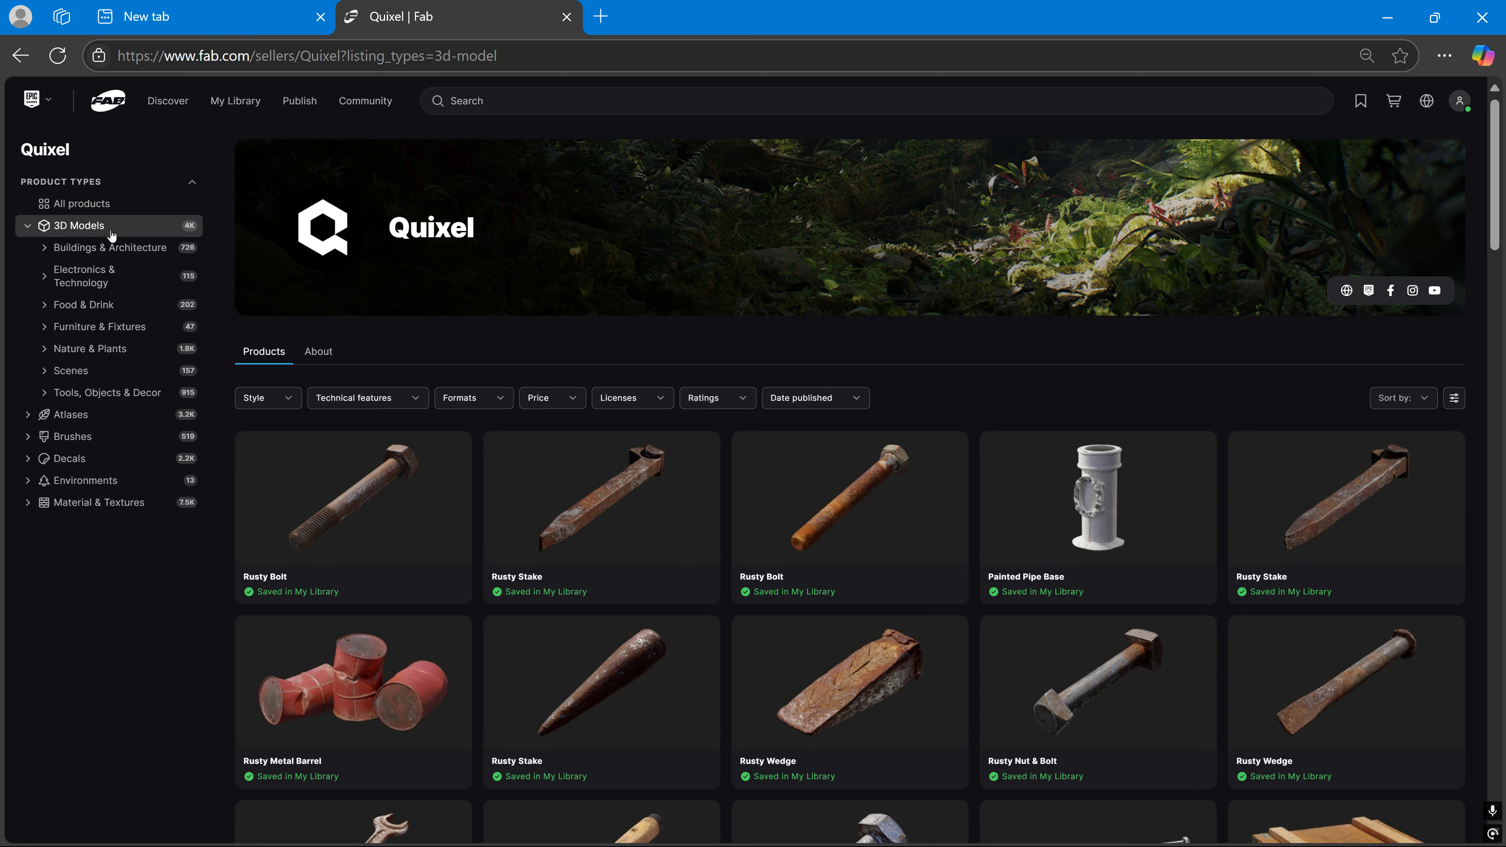
pyautogui.scroll(-10, 616, 148)
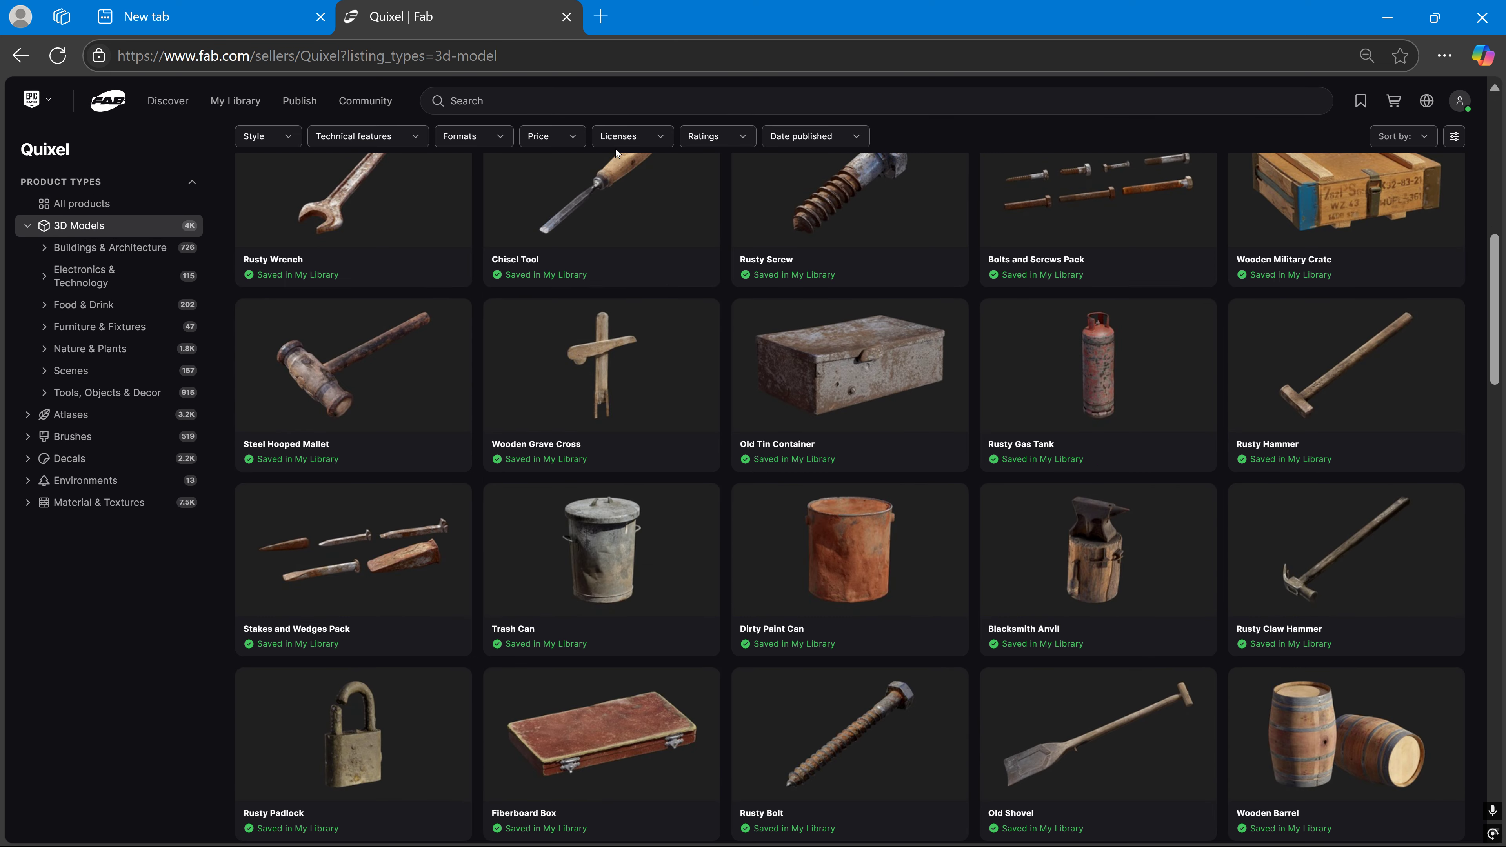
pyautogui.scroll(-20, 979, 591)
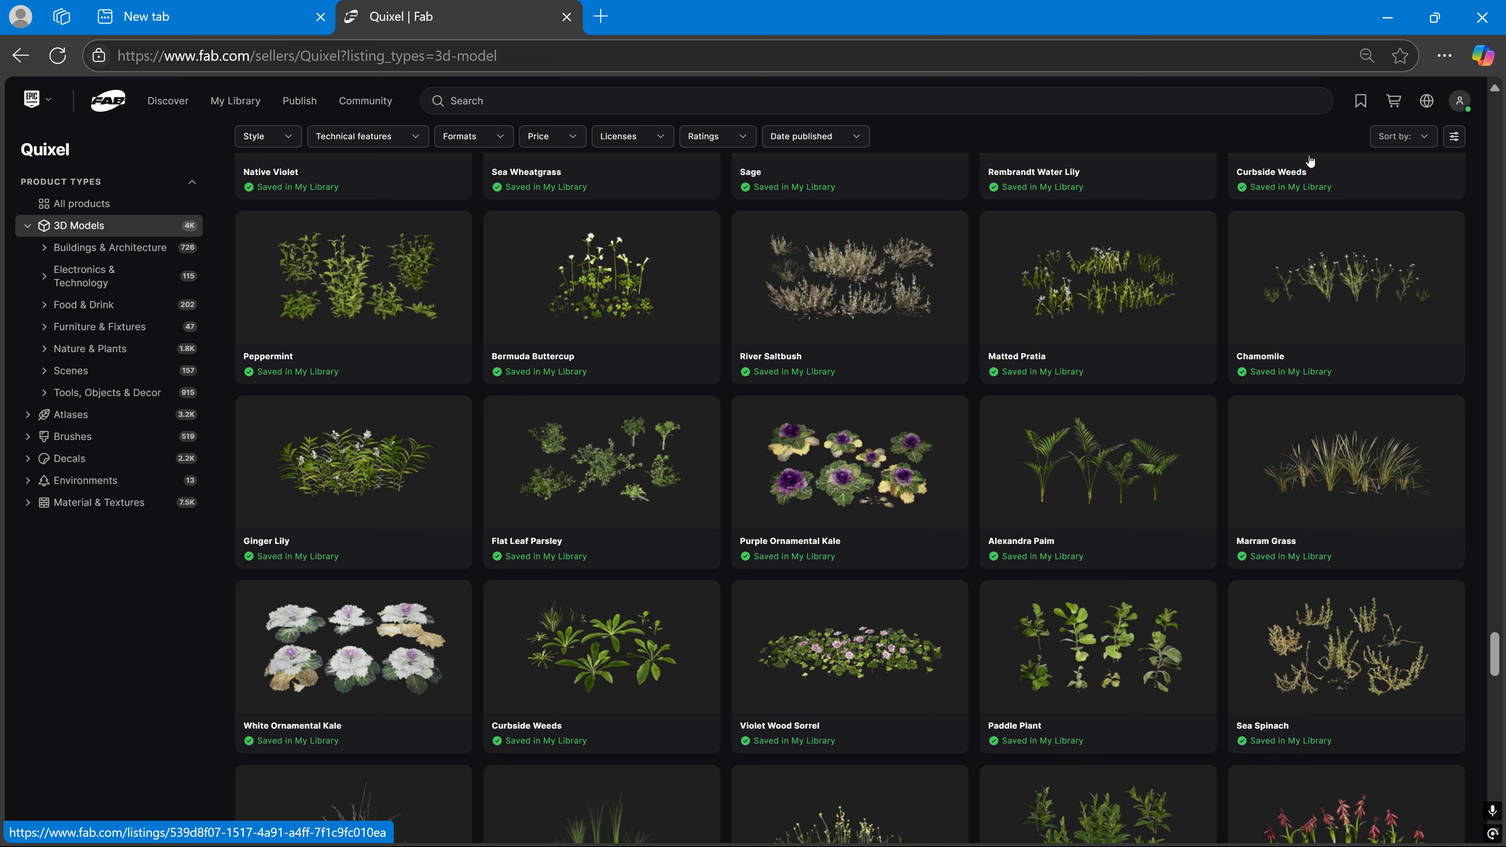
# Step: Open the violet_wood_sorrel_uchkajuia_high folder in Downloads and widen the Name column to inspect the full names of its textures and FBX files
pyautogui.click(1391, 20)
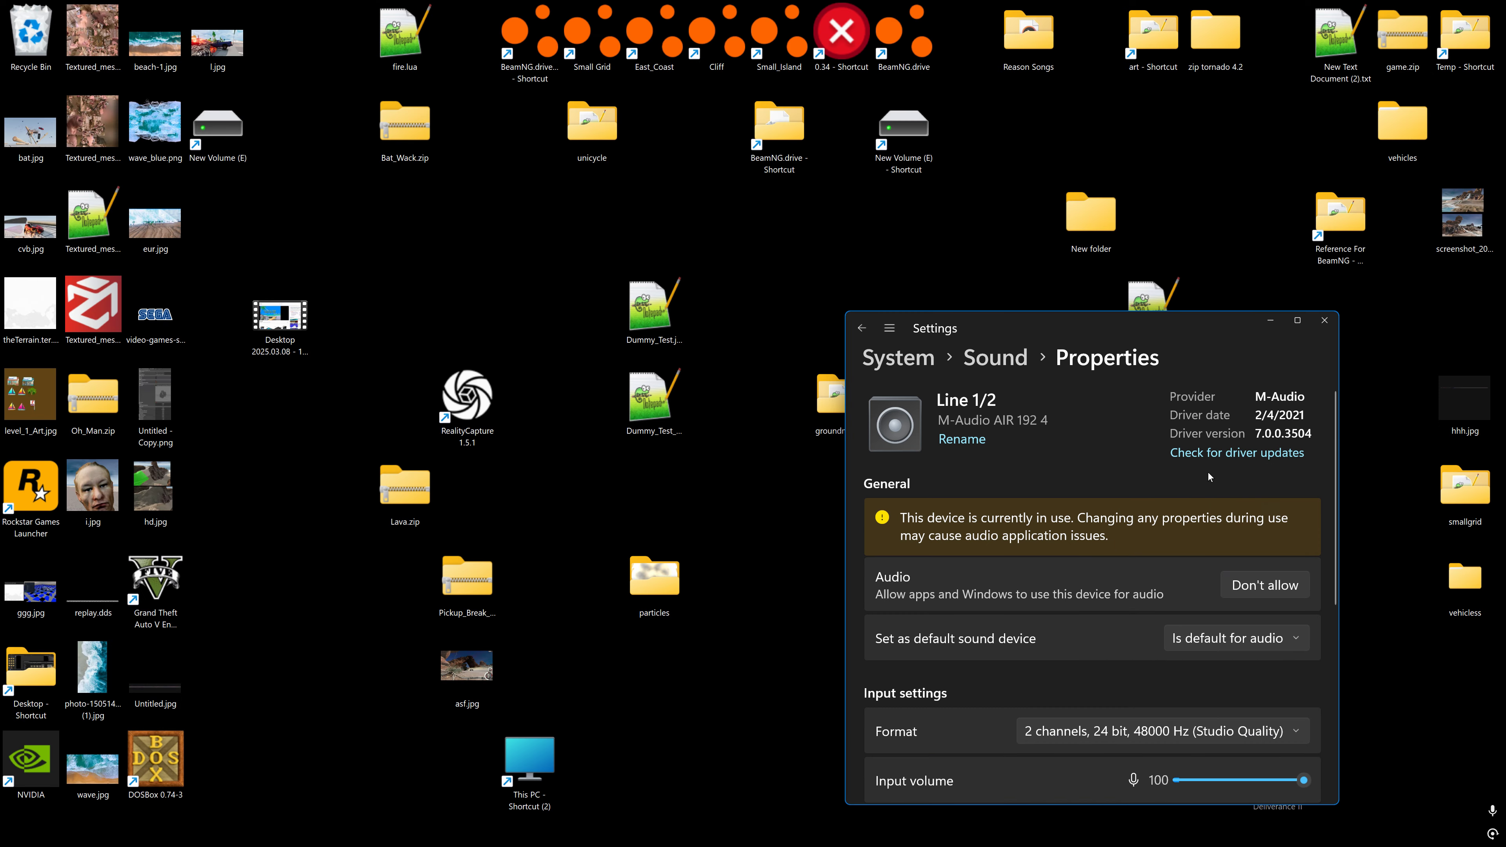
pyautogui.click(1269, 321)
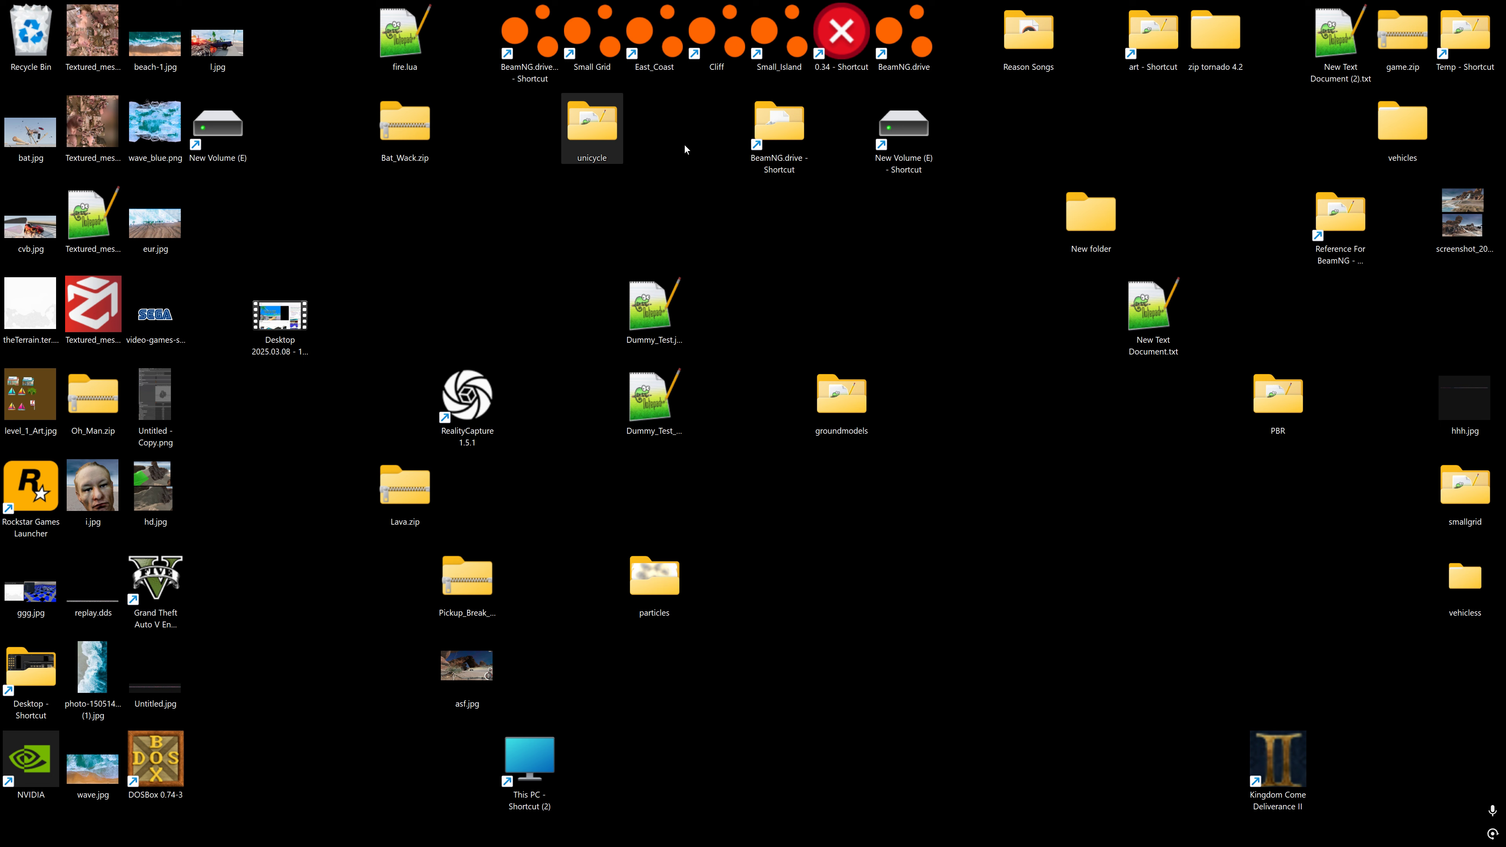
pyautogui.doubleClick(830, 47)
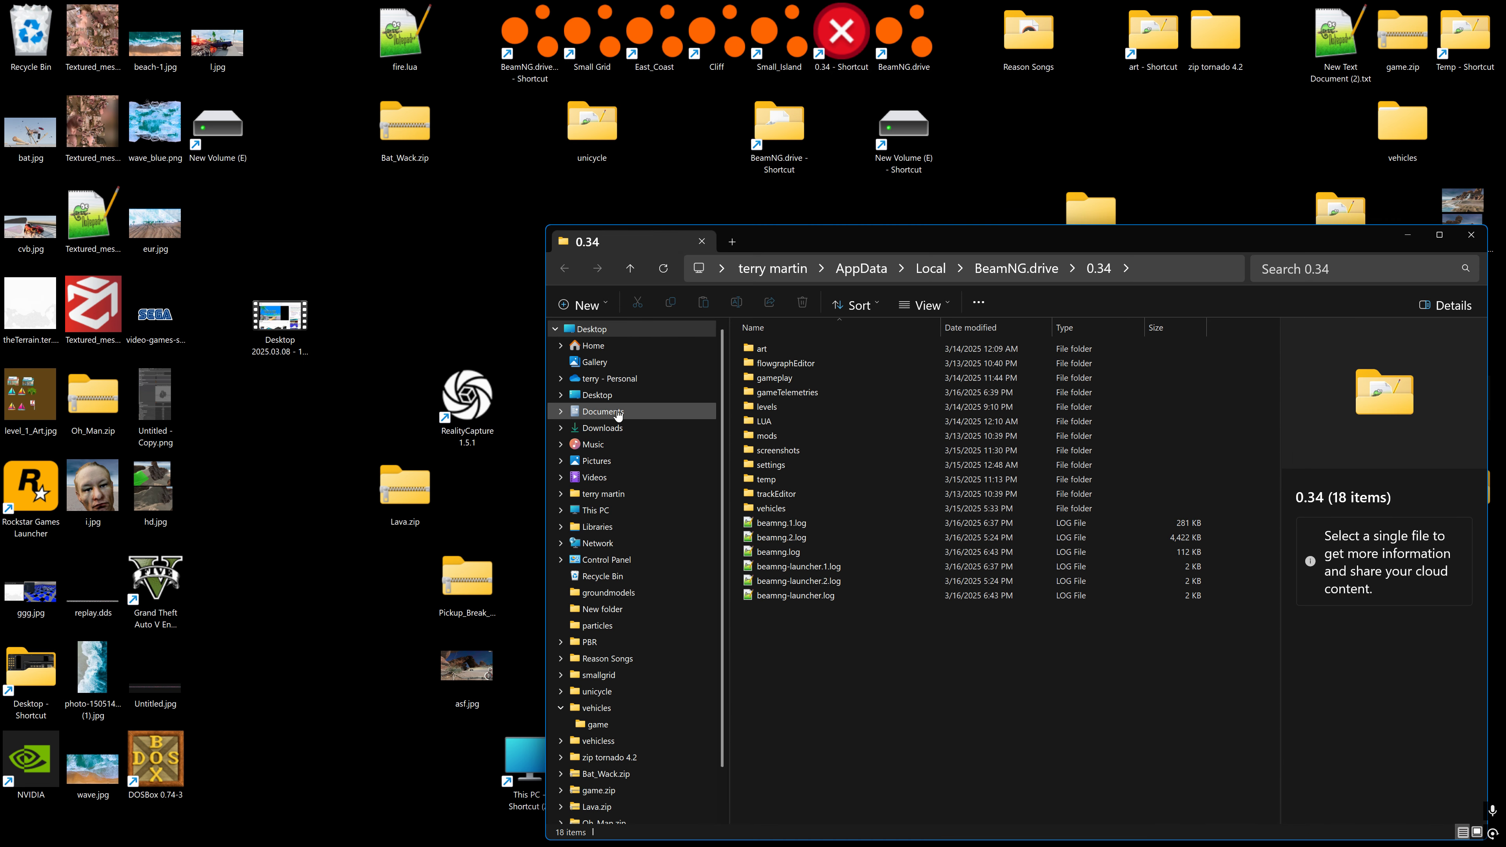
pyautogui.click(602, 428)
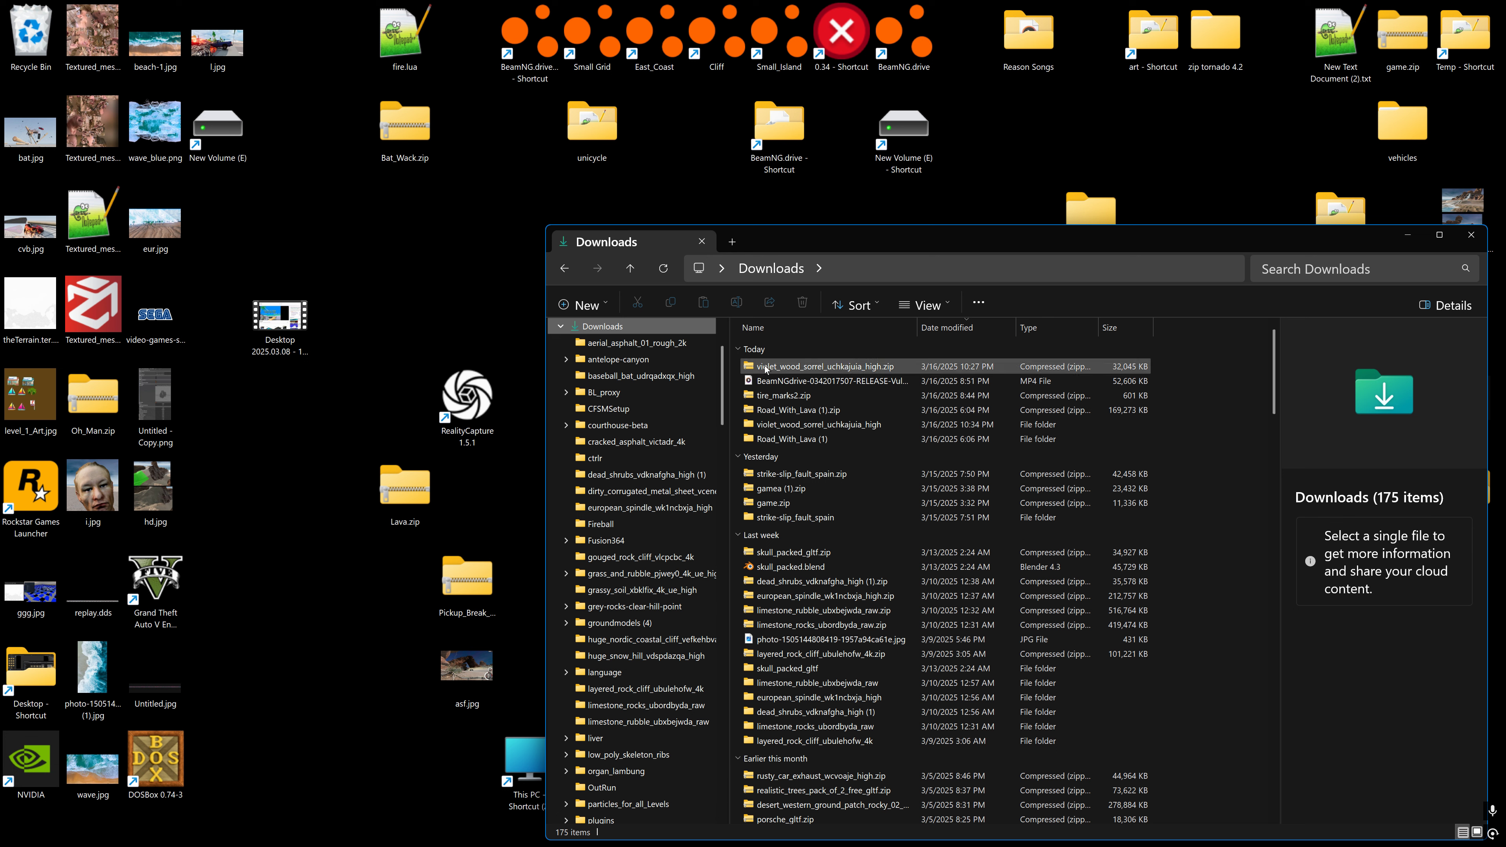
pyautogui.doubleClick(783, 425)
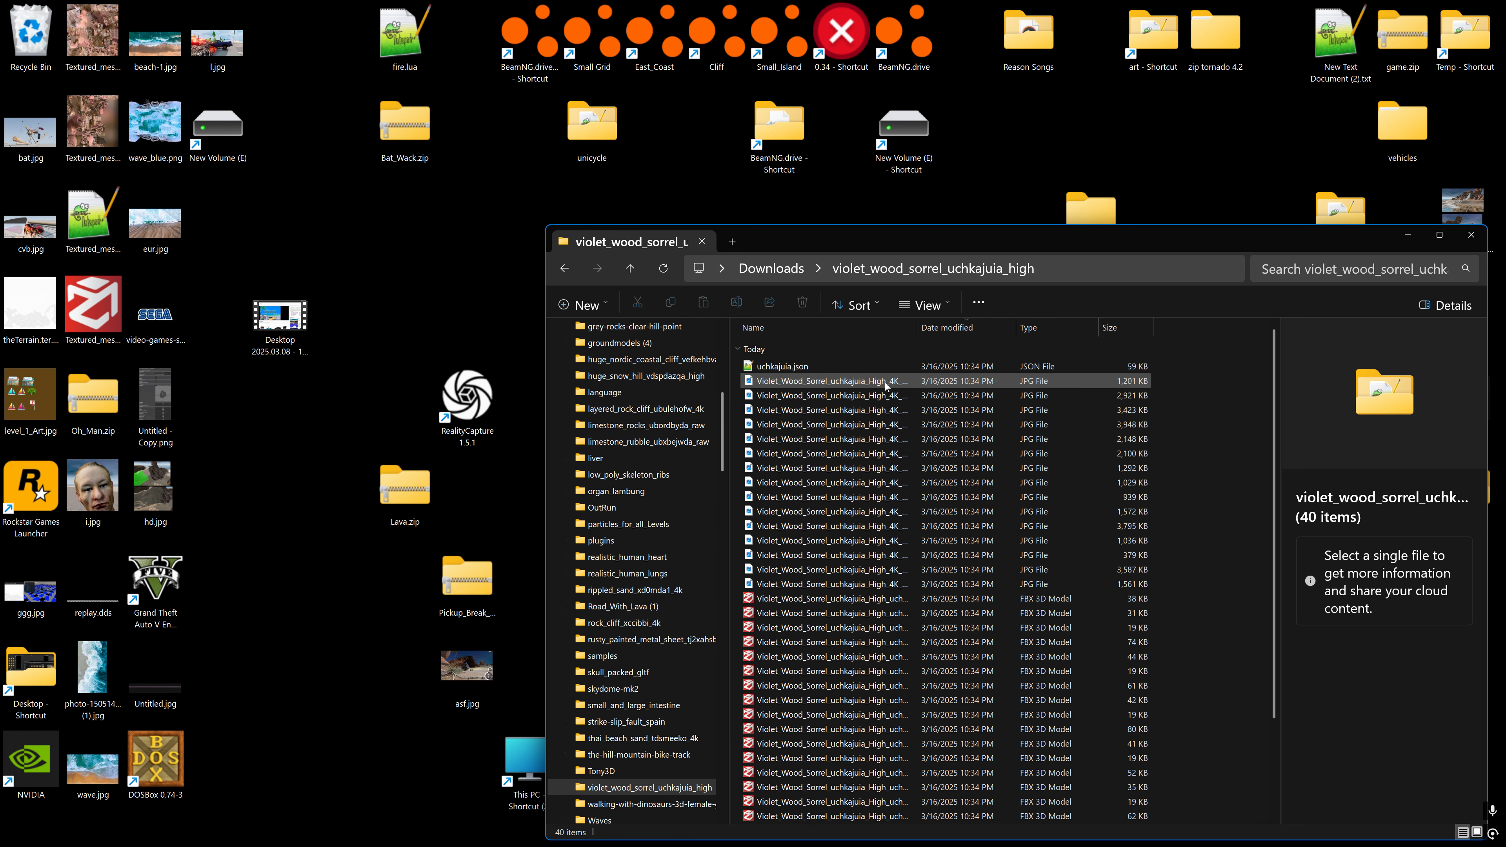
pyautogui.doubleClick(916, 328)
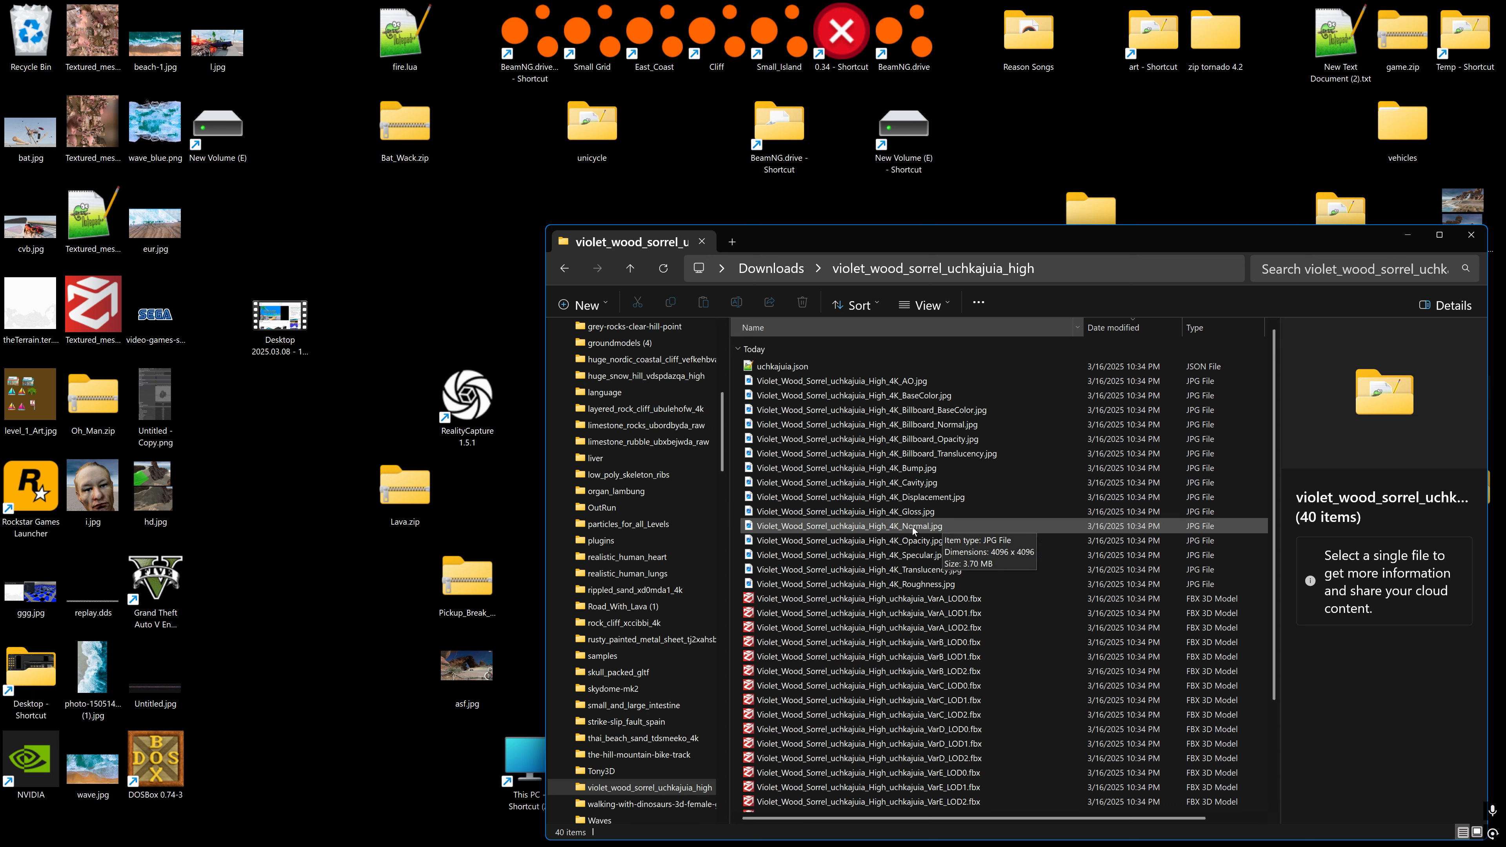
pyautogui.click(860, 598)
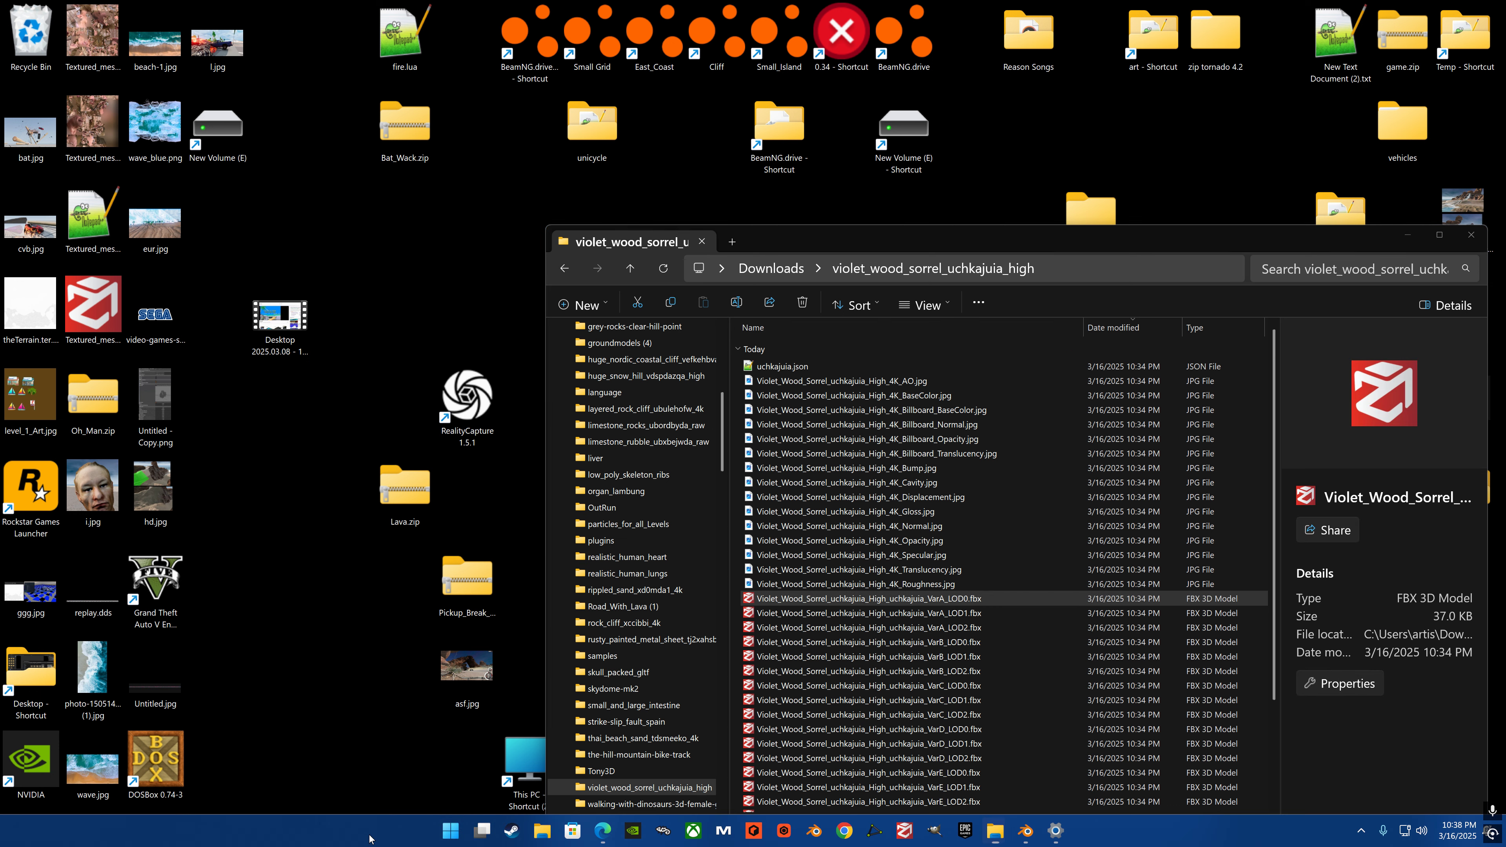
# Step: Switch to Blender and import Violet_Wood_Sorrel_uchkajuia_High_uchkajuia_VarA_LOD0.fbx from the violet_wood_sorrel_uchkajuia_high folder in Downloads
pyautogui.moveTo(996, 831)
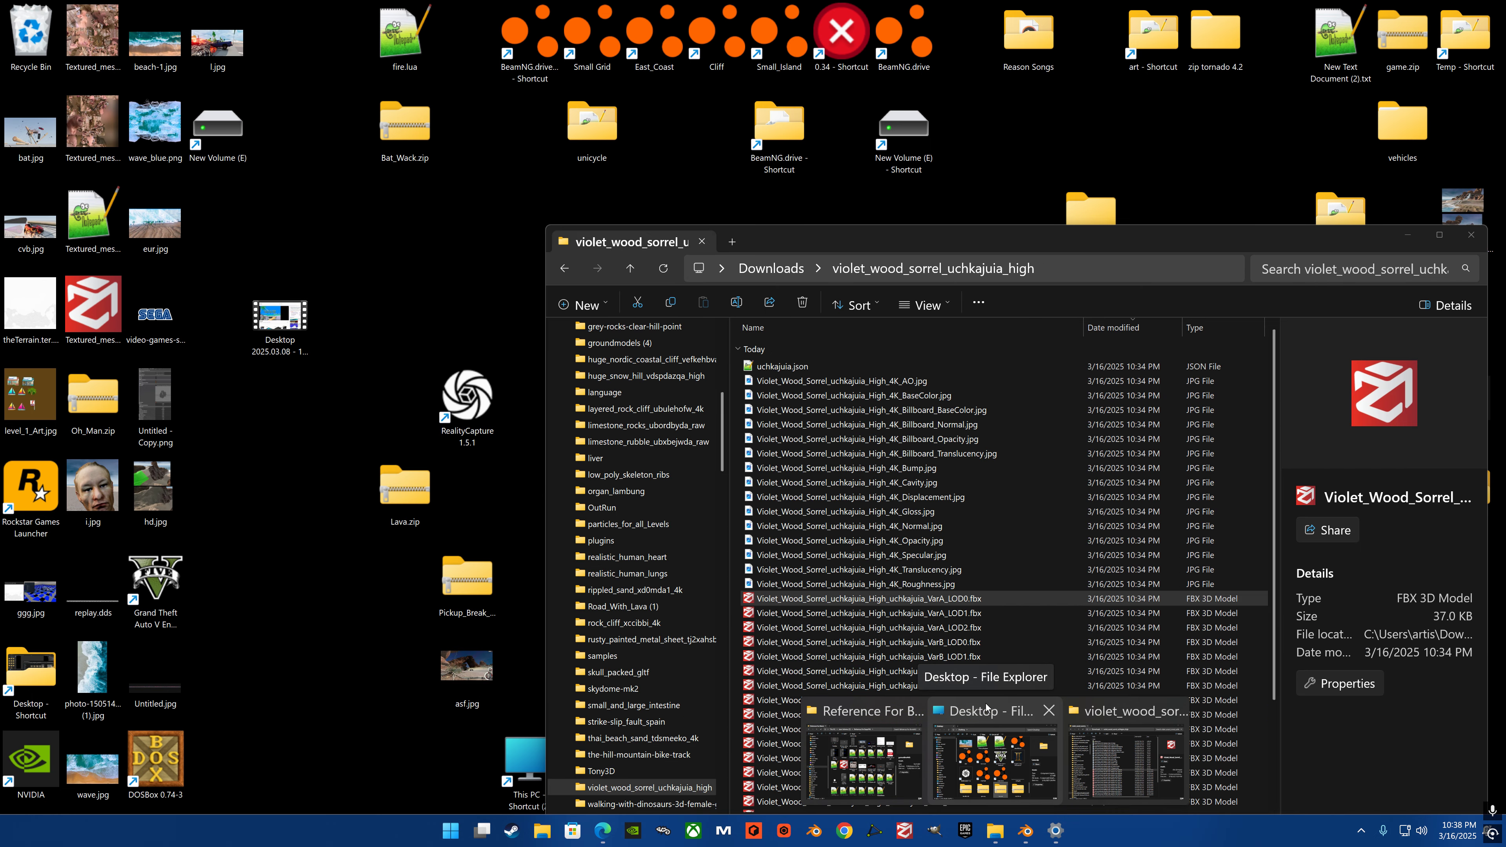
pyautogui.click(987, 709)
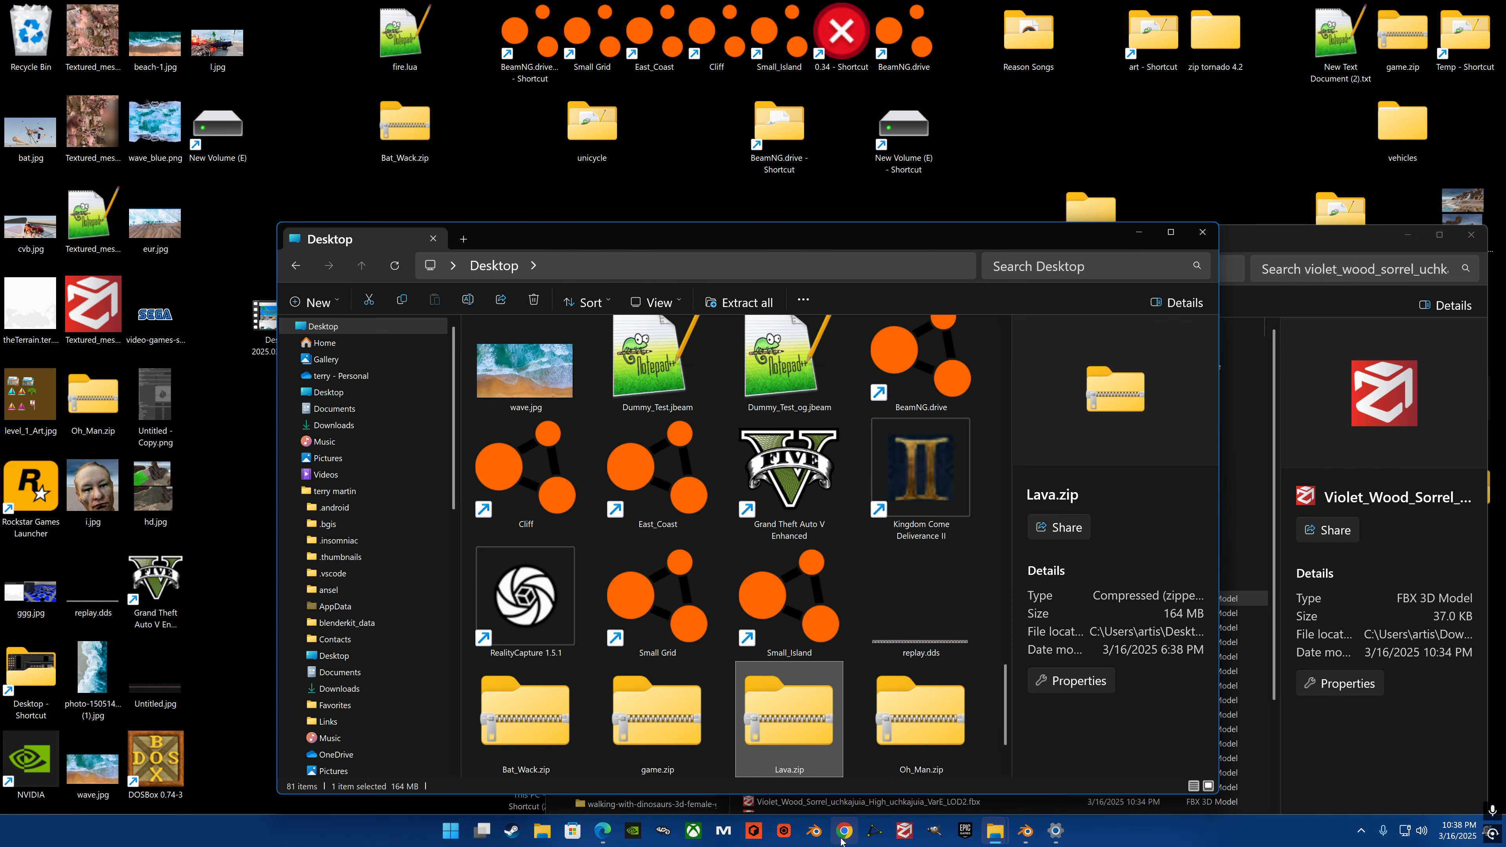
pyautogui.click(1027, 832)
pyautogui.click(29, 24)
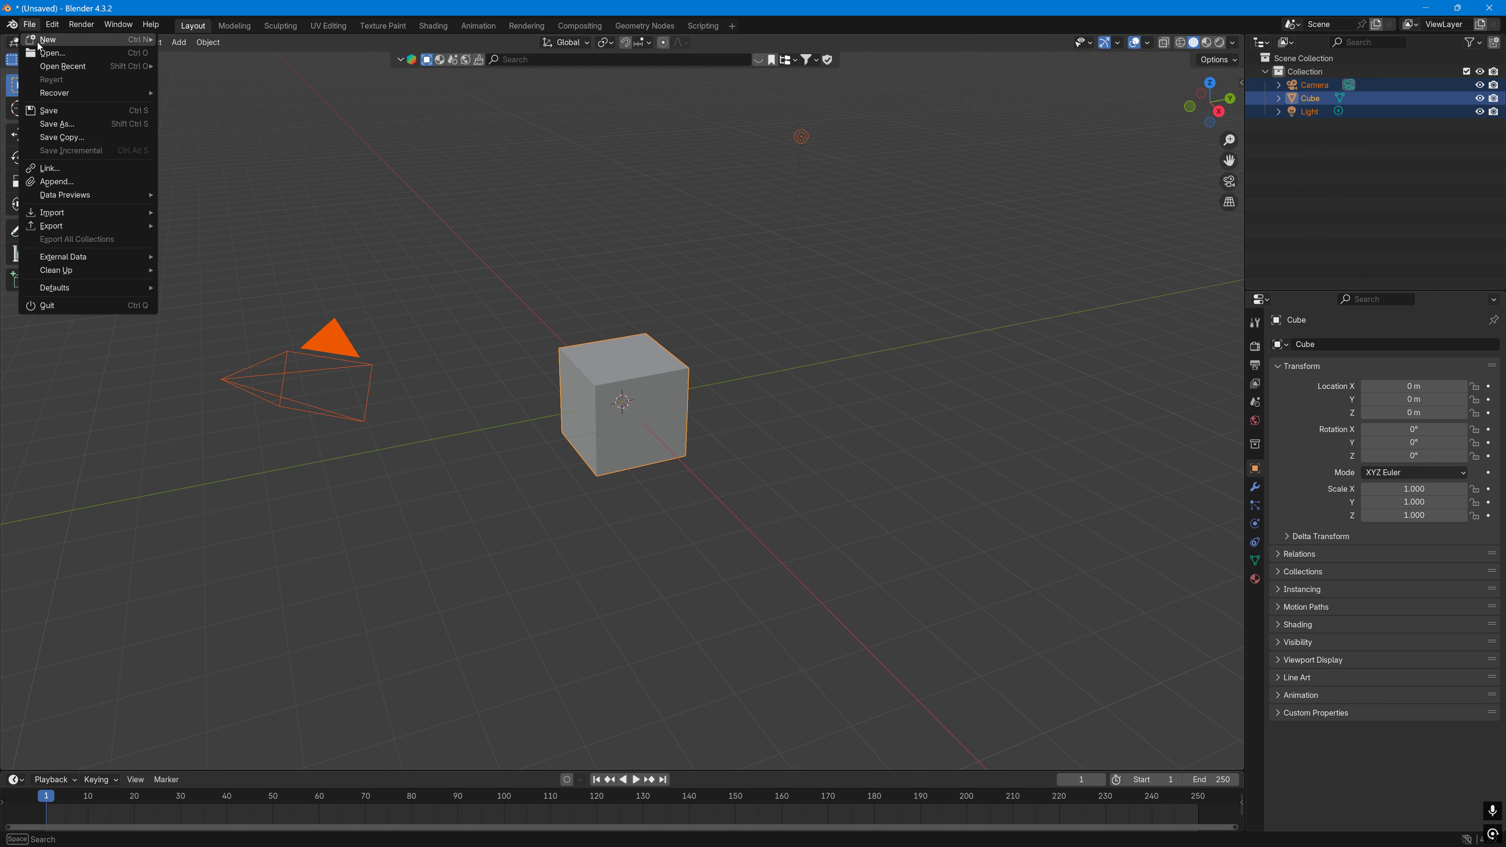
pyautogui.moveTo(71, 214)
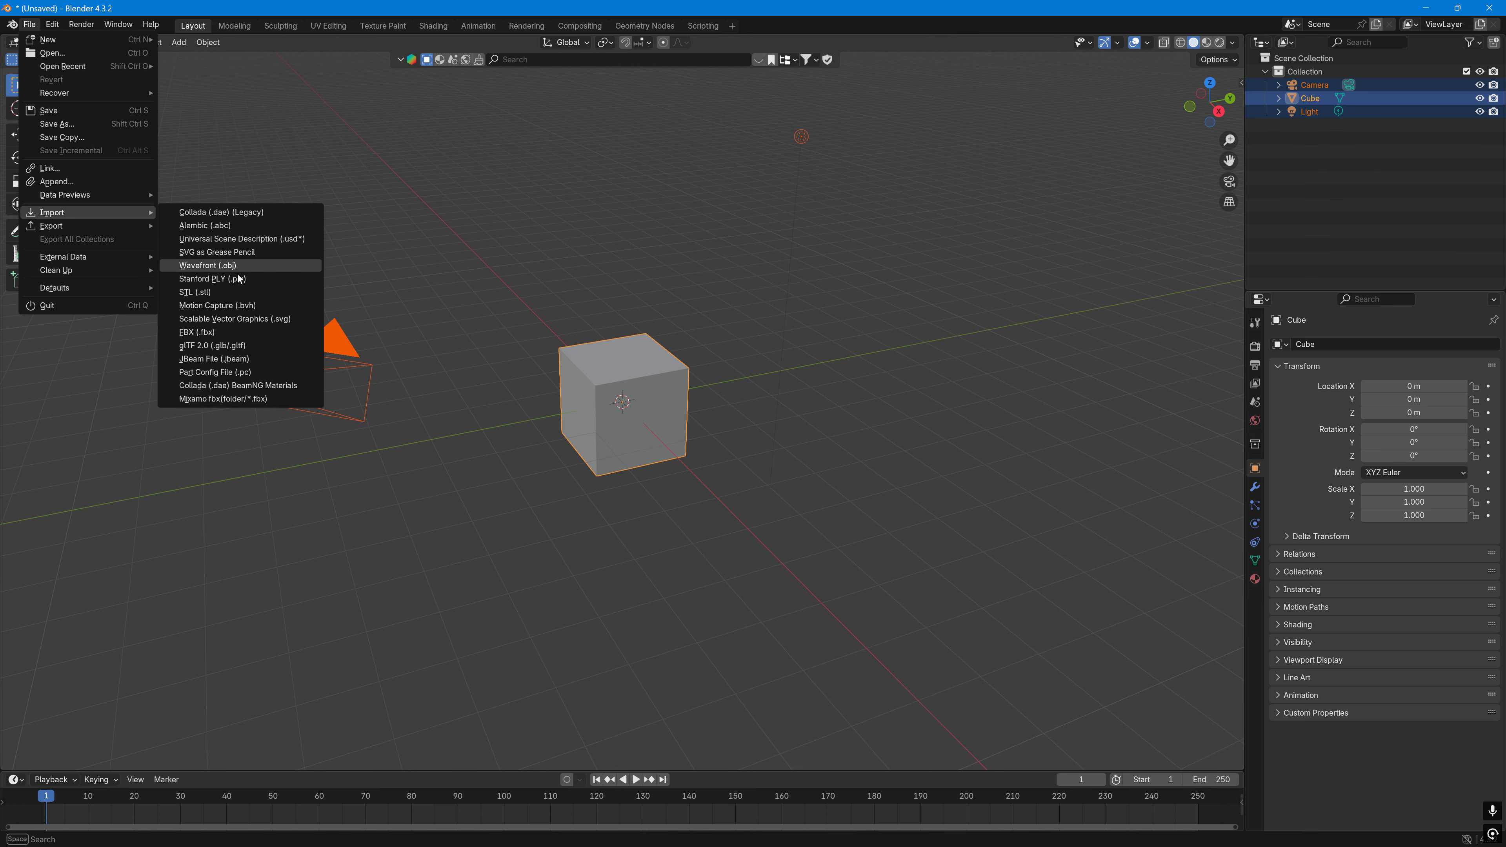
pyautogui.click(238, 332)
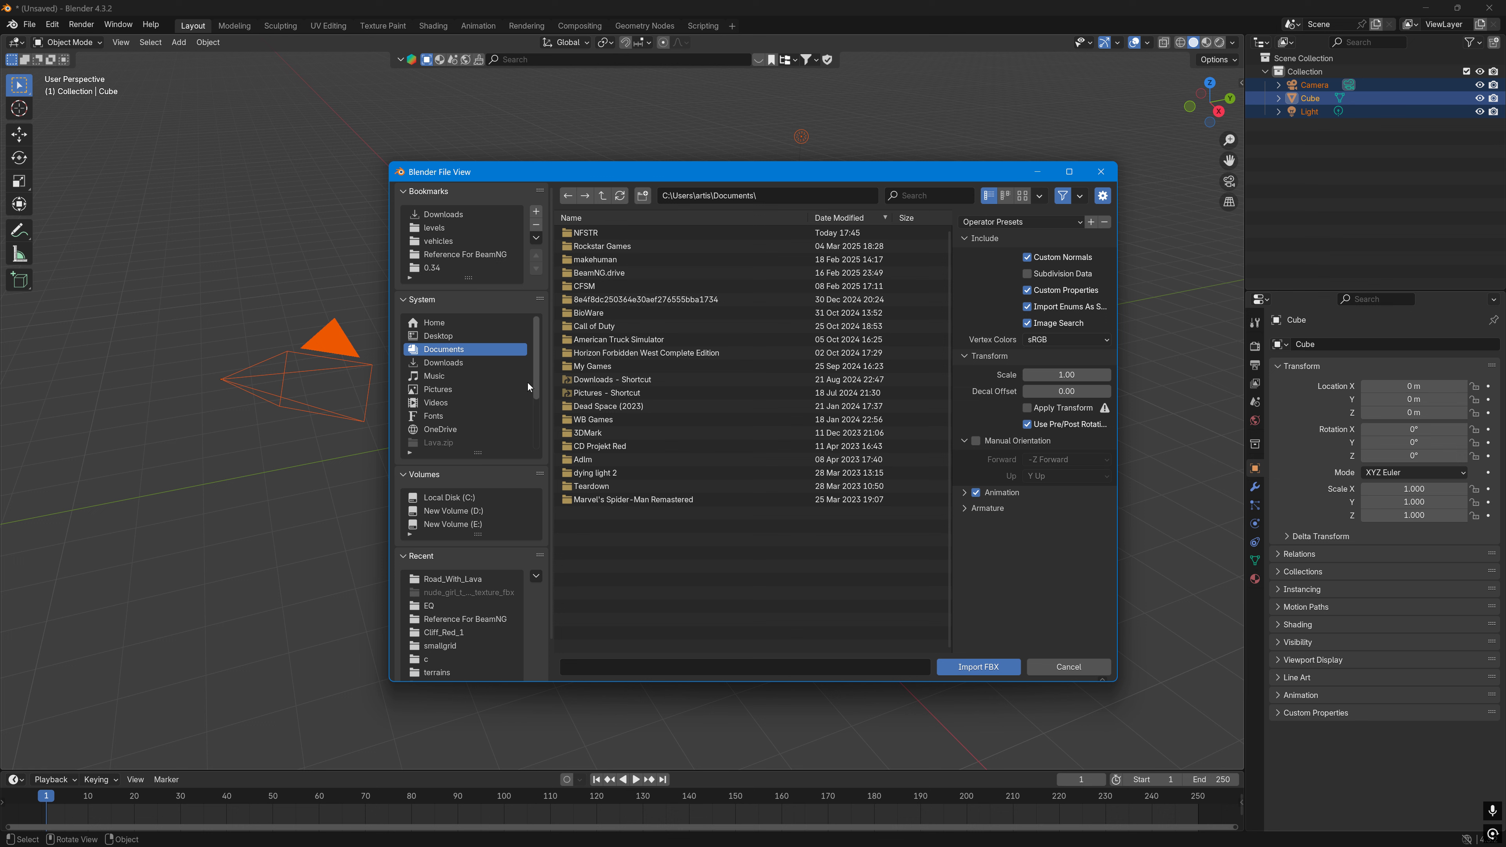
pyautogui.click(453, 362)
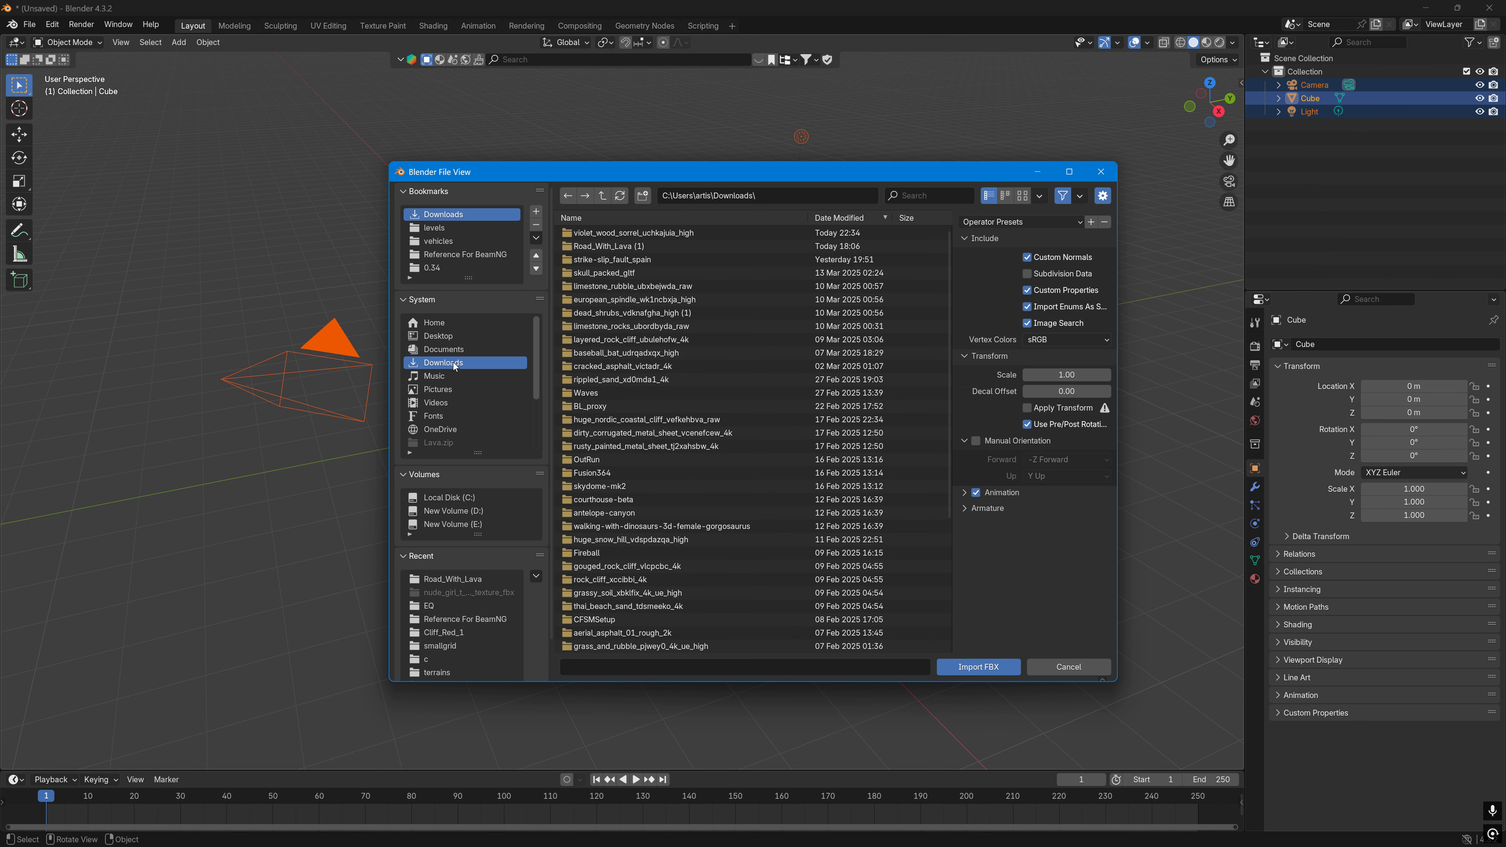
pyautogui.doubleClick(609, 236)
pyautogui.click(707, 229)
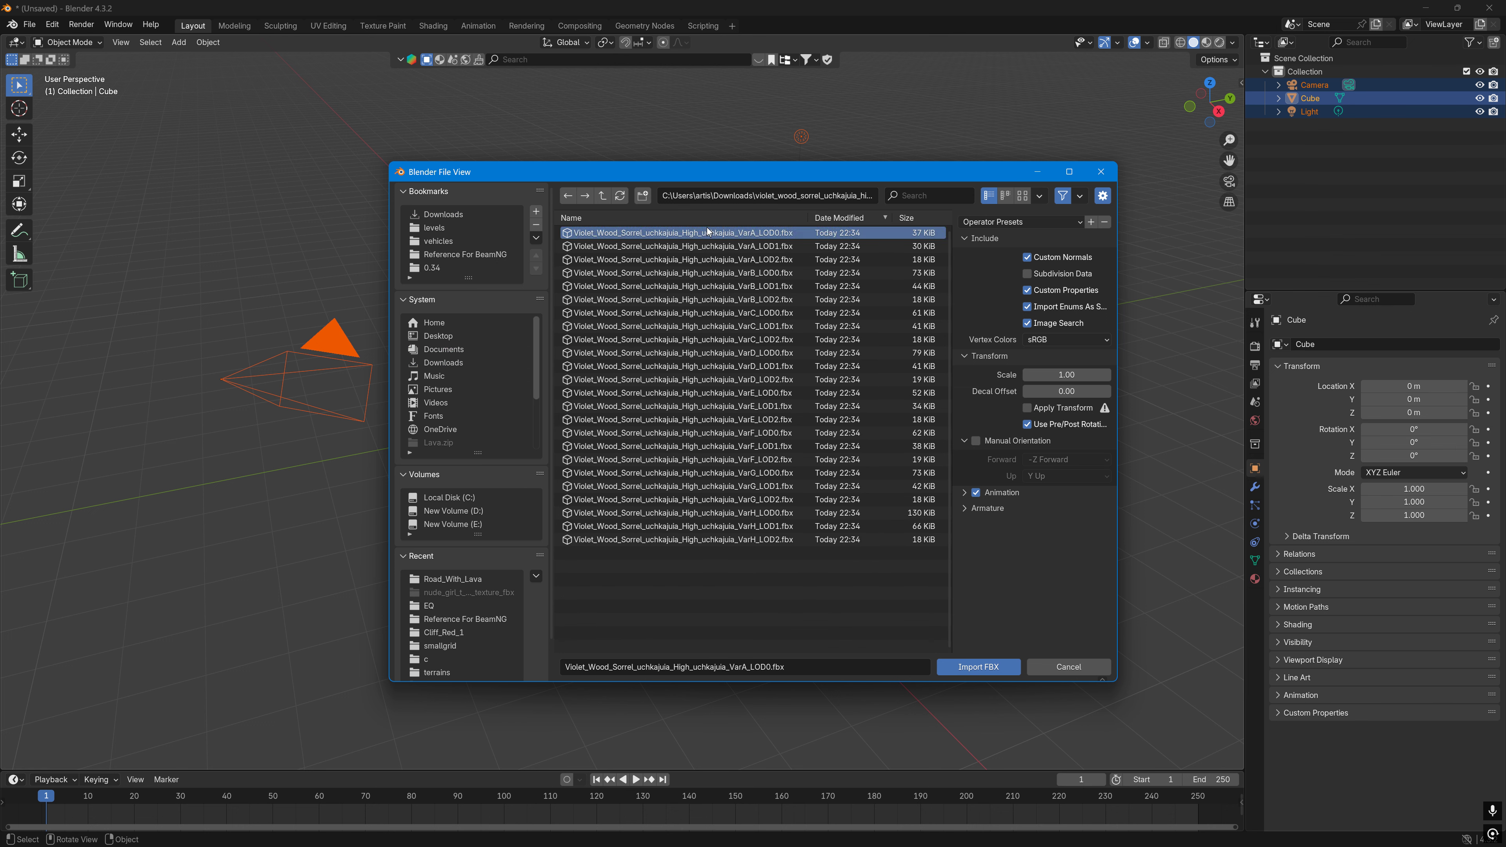
pyautogui.click(978, 667)
# Step: Delete the default cube and show the selected plant mesh in Material Preview shading
pyautogui.click(672, 386)
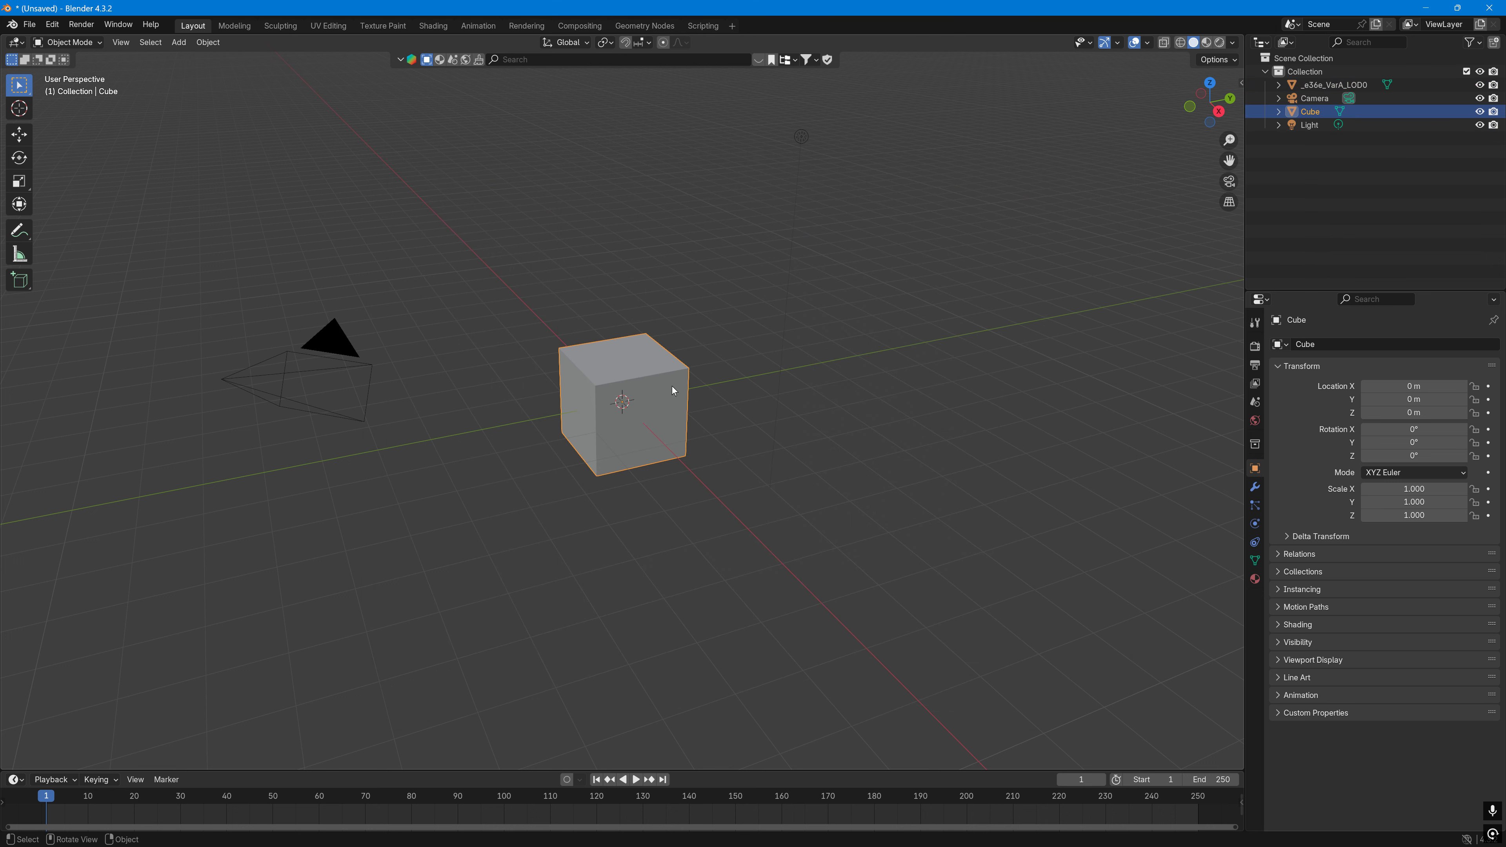
pyautogui.press('Delete')
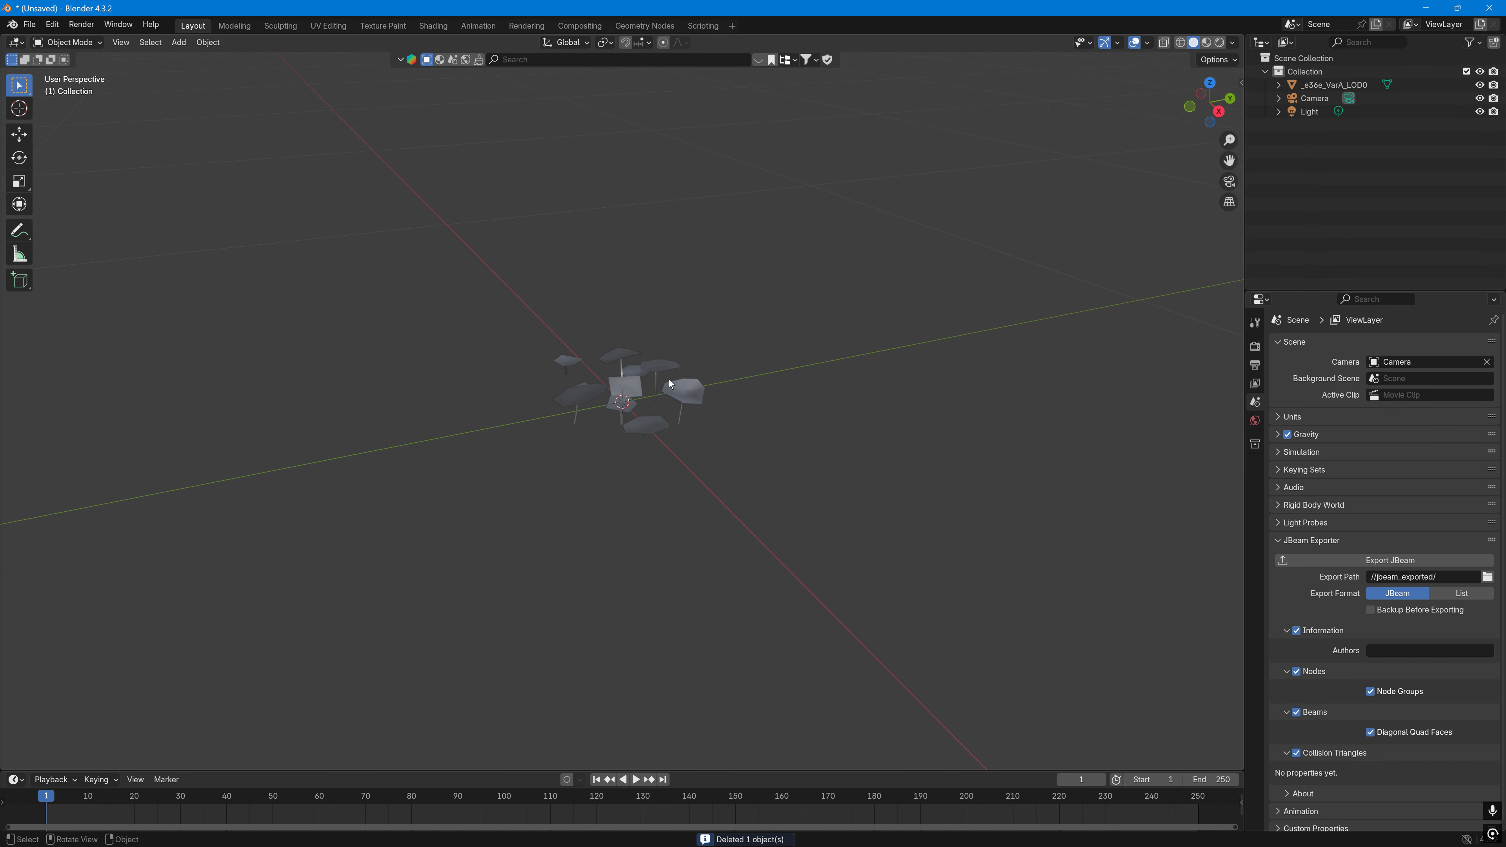
pyautogui.scroll(3, 670, 384)
pyautogui.click(668, 384)
pyautogui.moveTo(668, 384); pyautogui.dragTo(829, 370, button='middle')
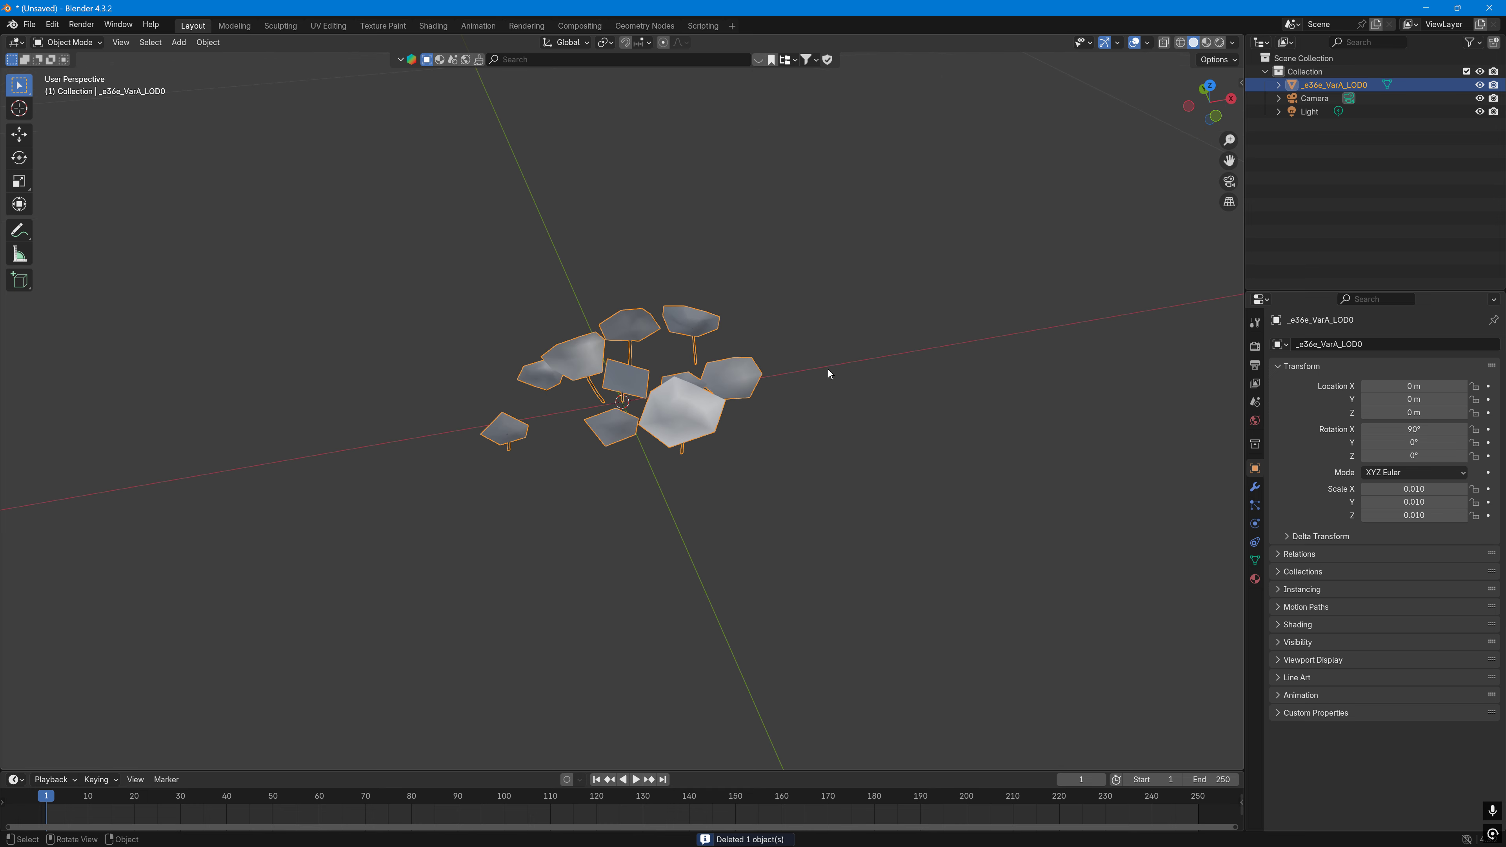
pyautogui.click(1207, 44)
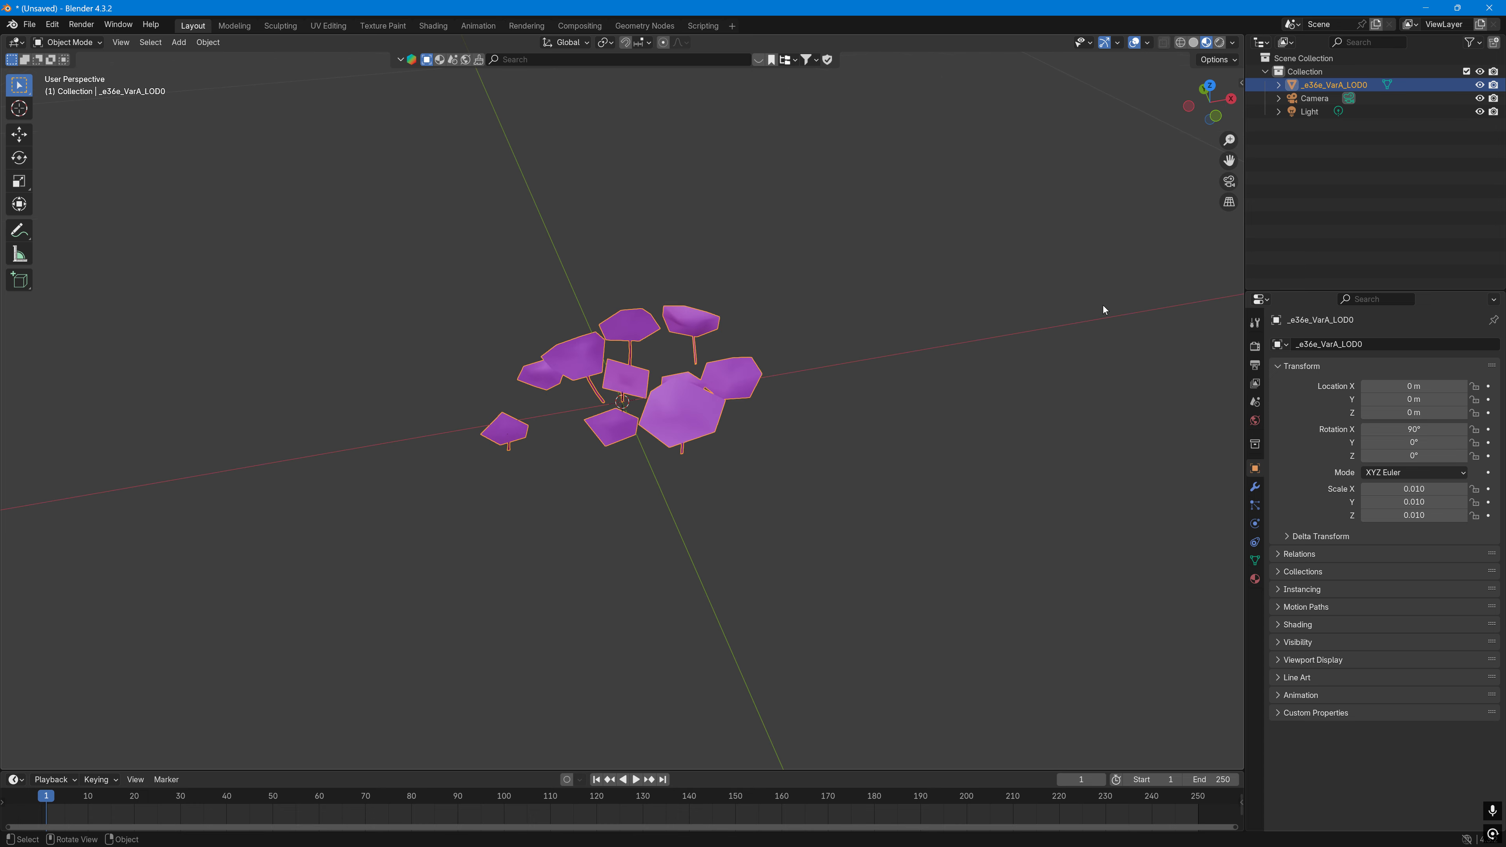
pyautogui.moveTo(1102, 305); pyautogui.dragTo(1049, 302, button='middle')
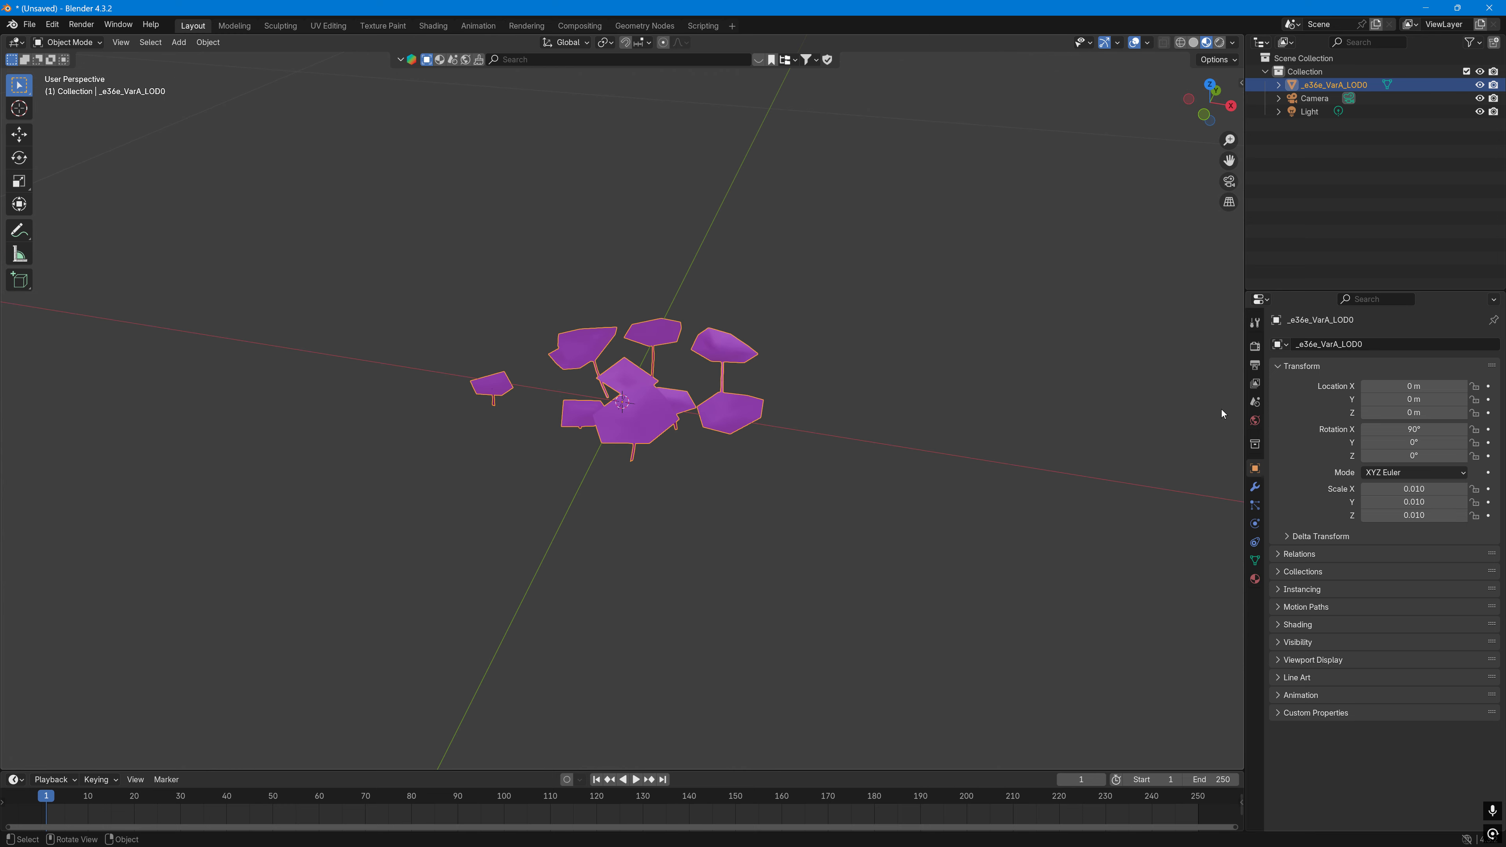
# Step: Replace the plant's Atlas material with a new material named purple_clover
pyautogui.click(1255, 578)
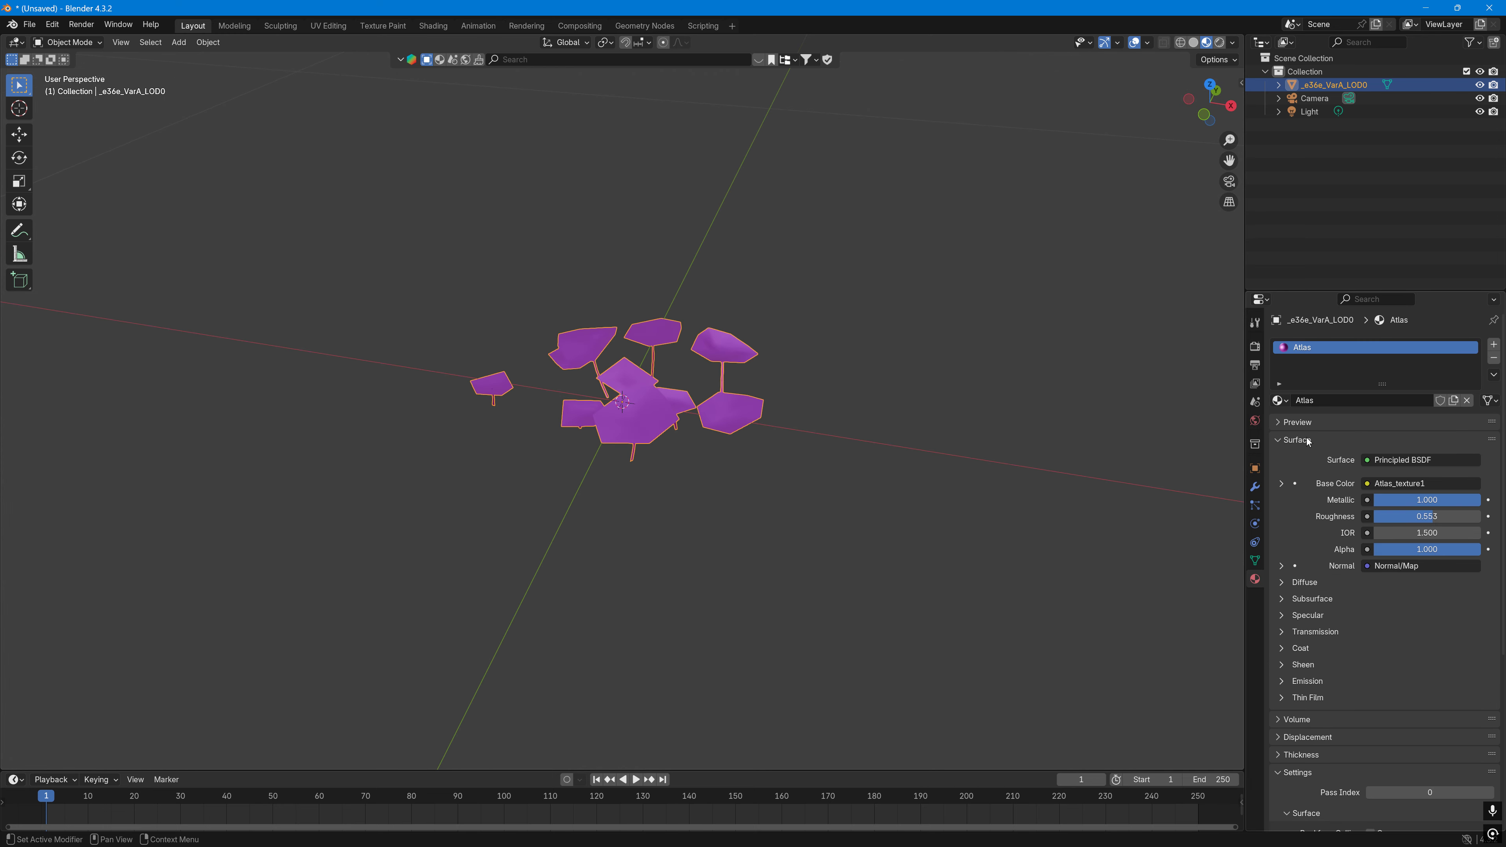
pyautogui.click(1494, 358)
pyautogui.click(1422, 402)
pyautogui.click(1395, 401)
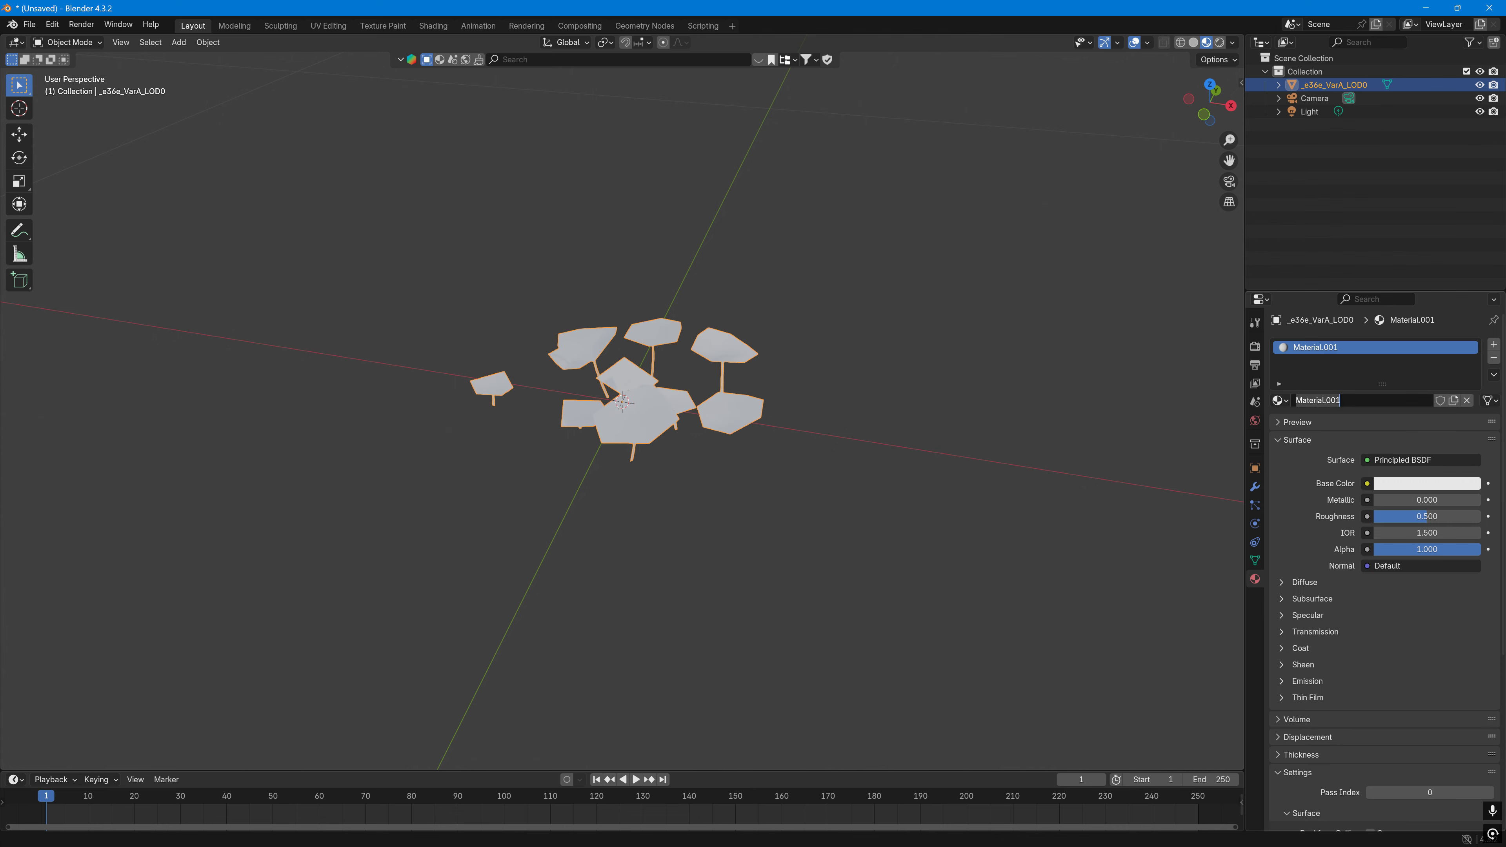
pyautogui.write('purple_clover')
pyautogui.press('Return')
# Step: Assign Violet_Wood_Sorrel_uchkajuia_High_4K_BaseColor.jpg as an Image Texture to the base color of the purple_clover material
pyautogui.click(1367, 484)
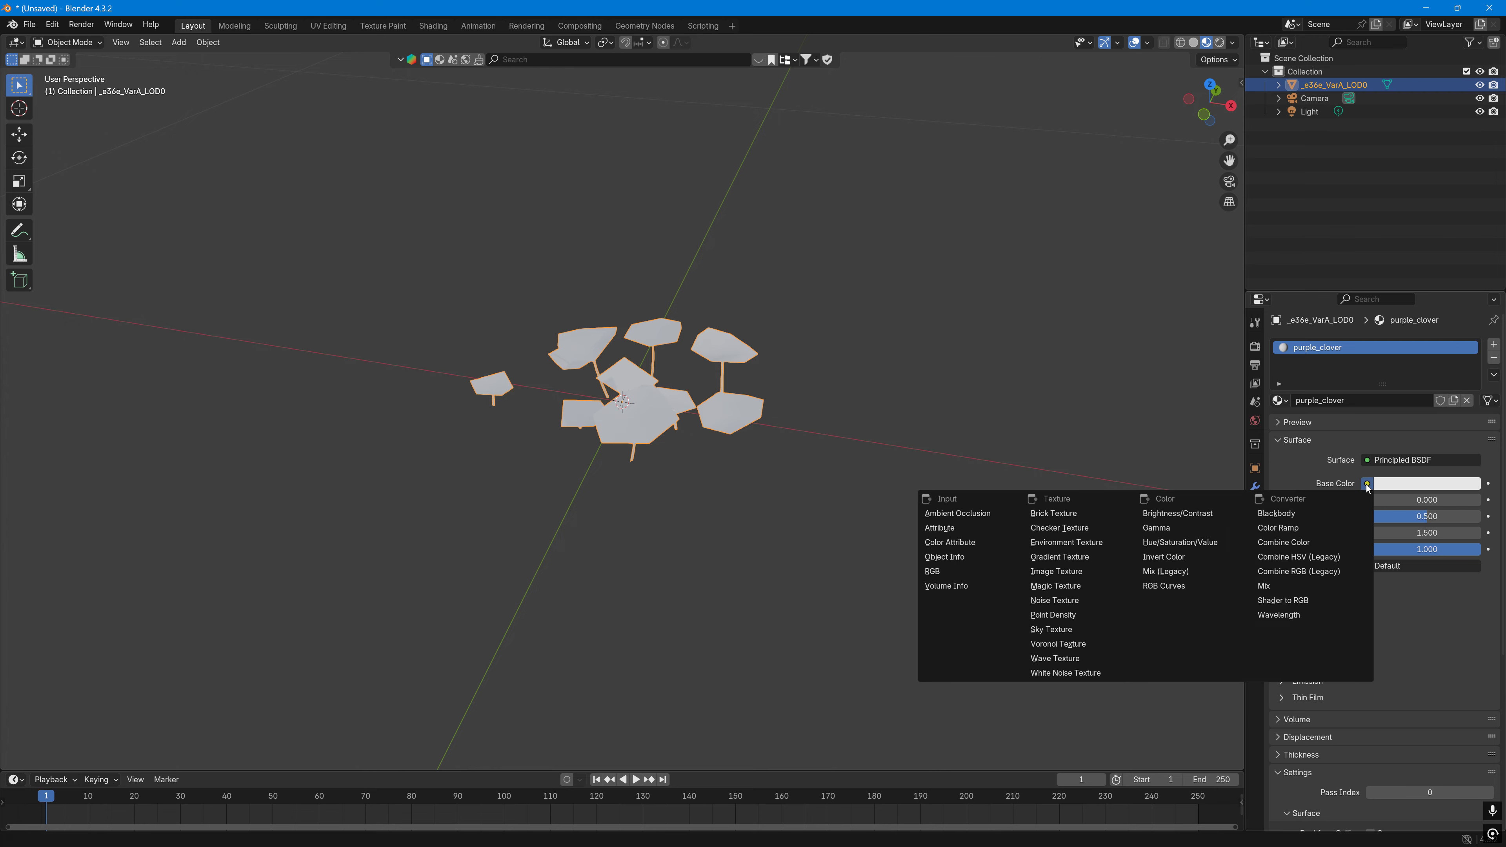
pyautogui.click(1056, 572)
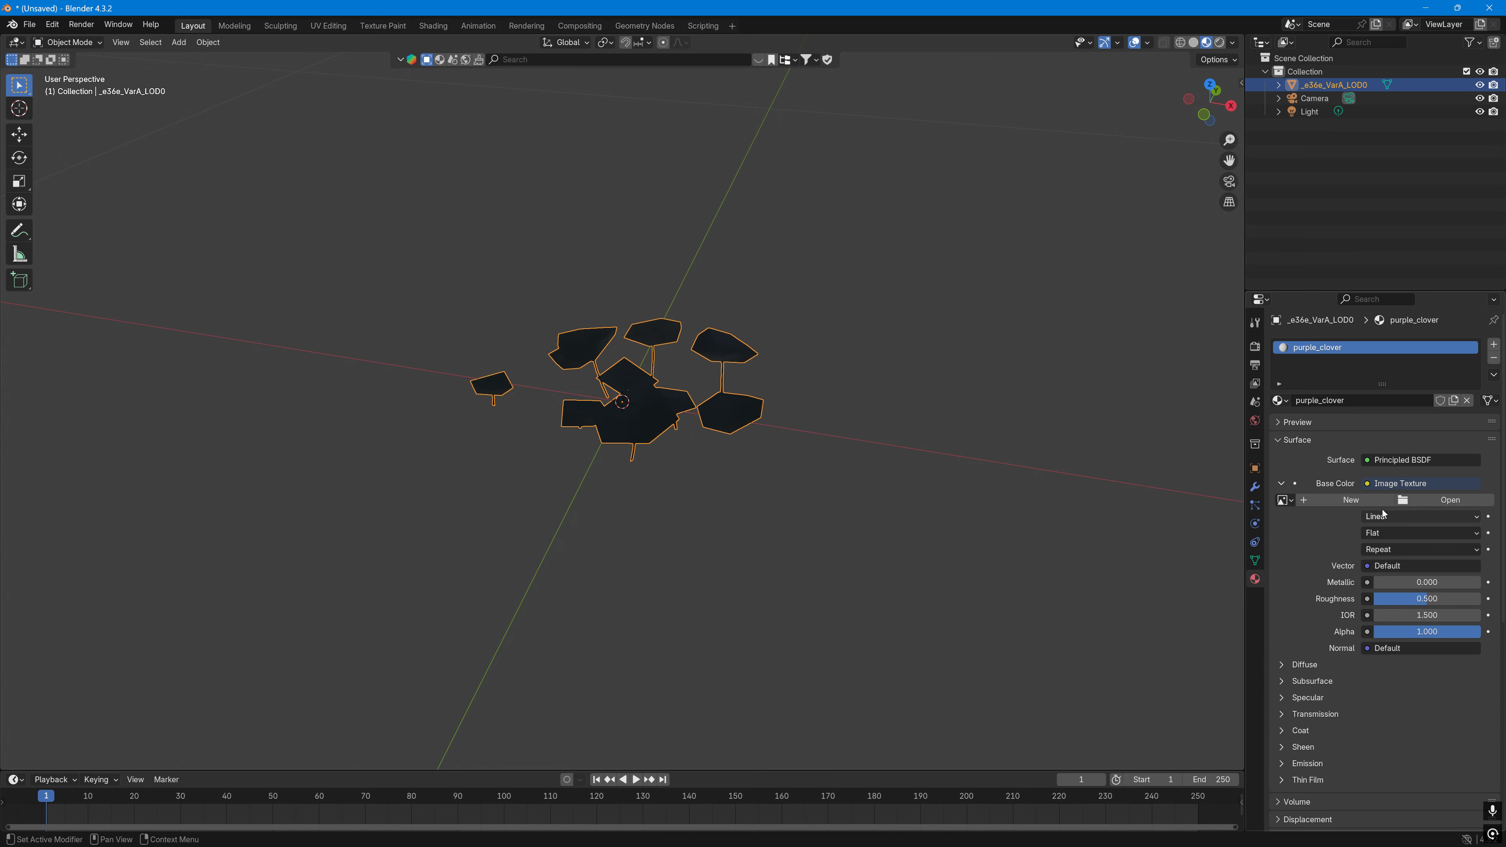
pyautogui.click(1441, 500)
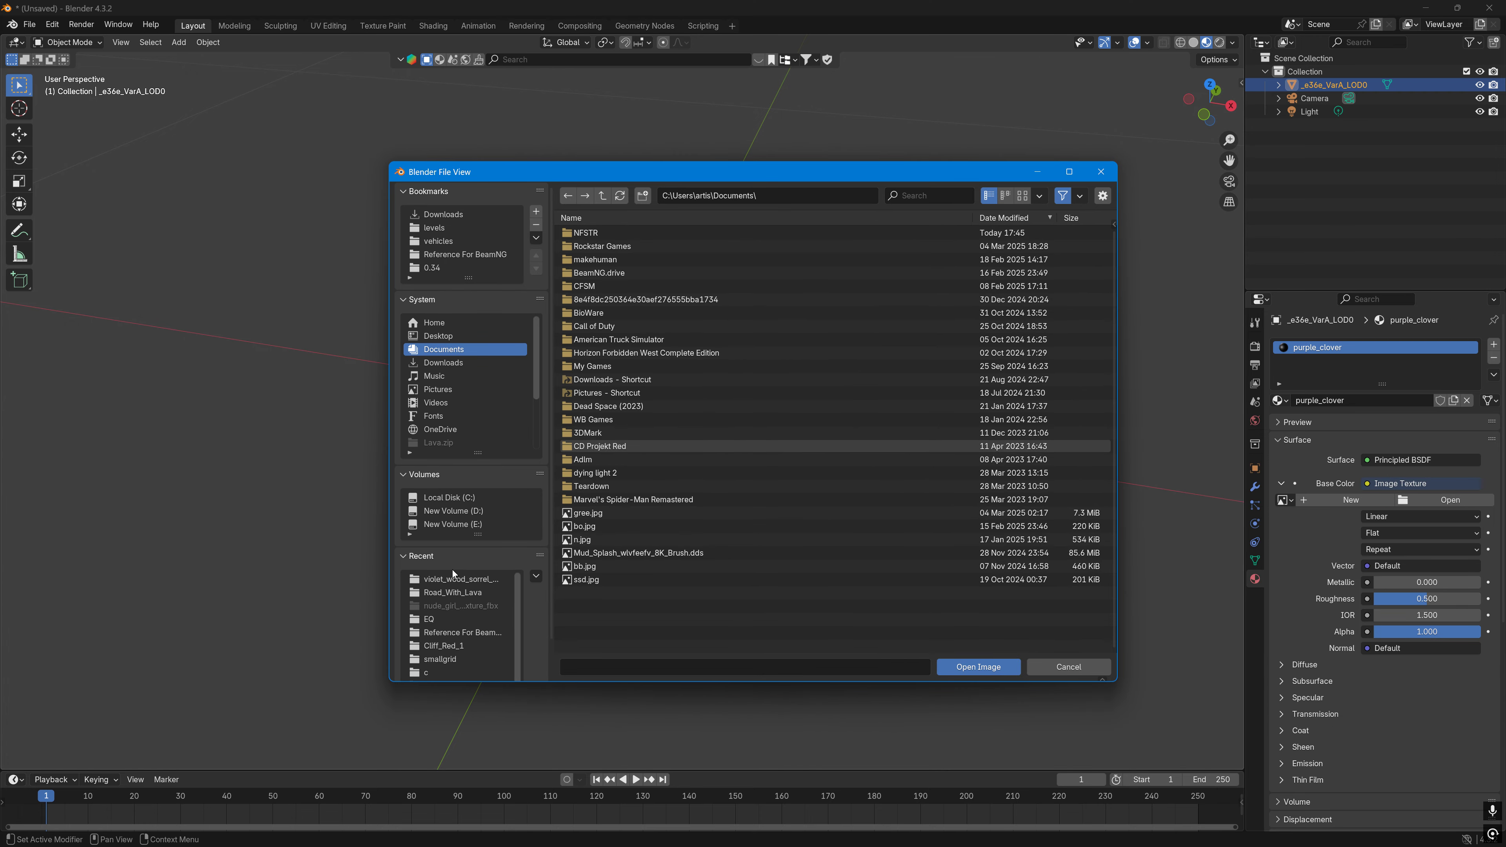
pyautogui.click(454, 576)
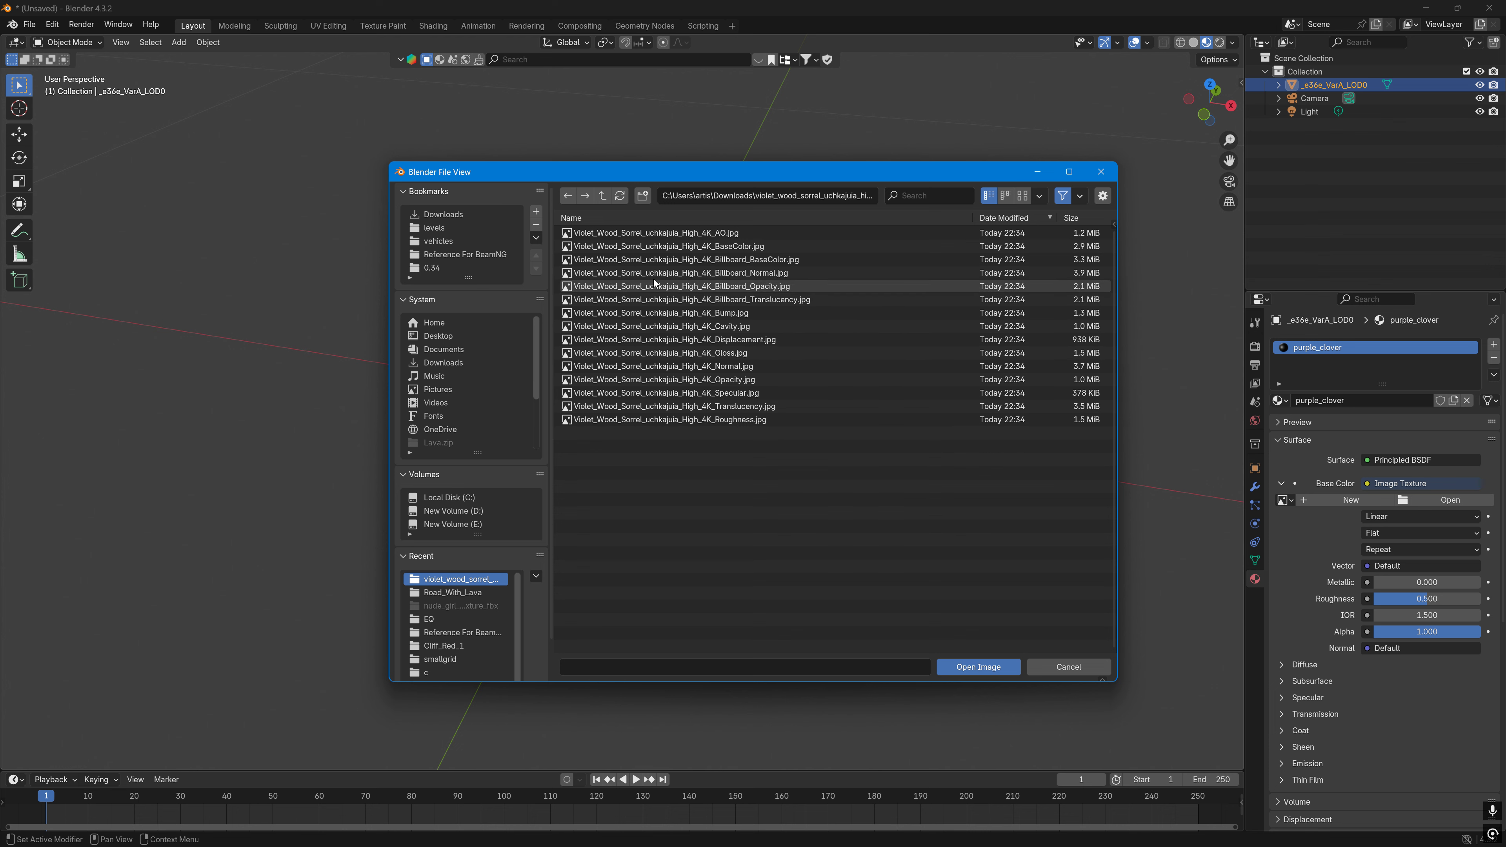
pyautogui.click(657, 248)
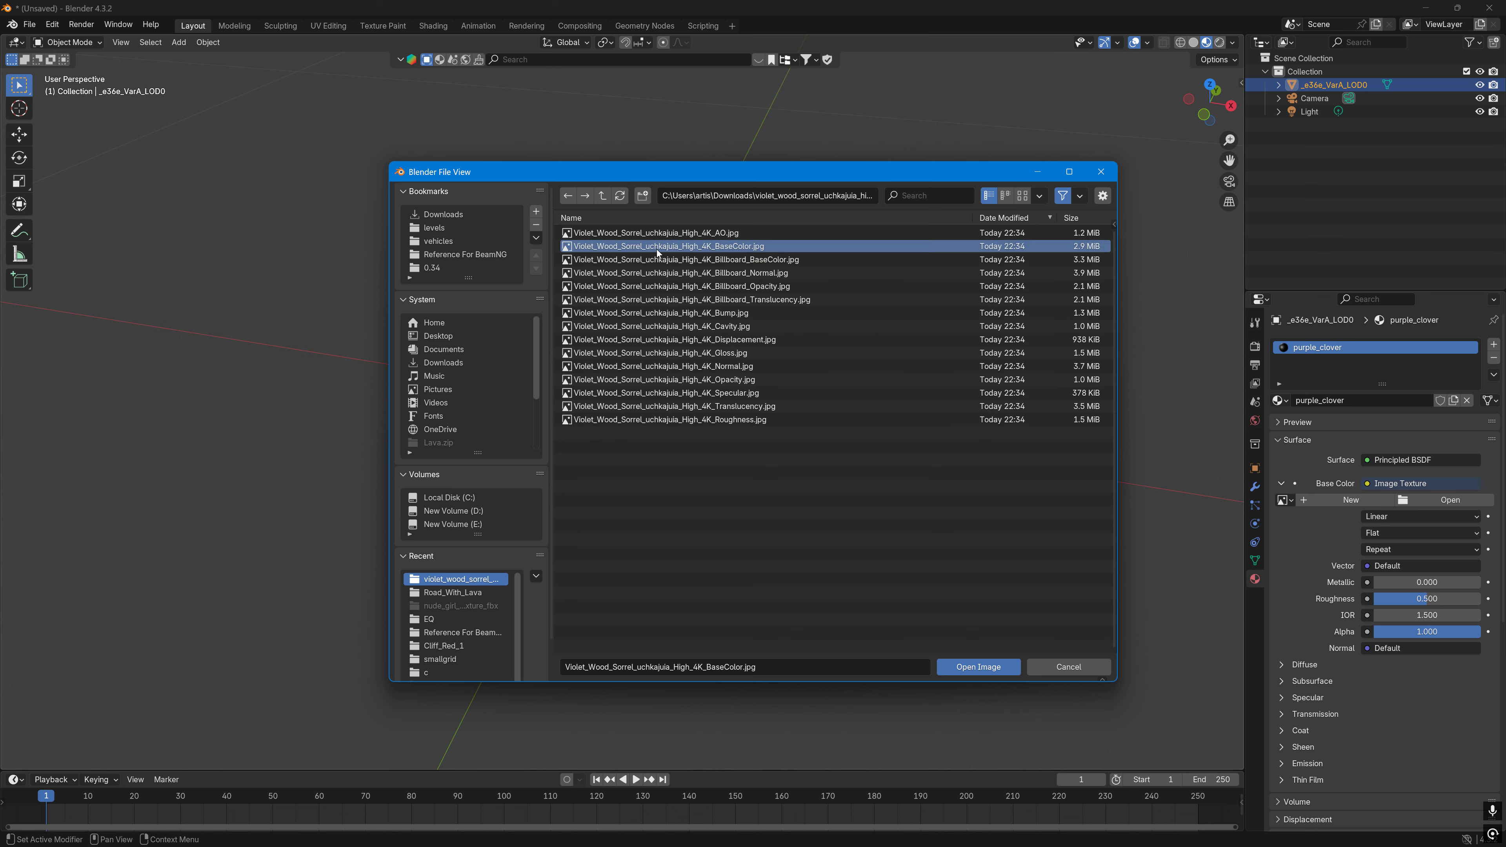
pyautogui.click(980, 667)
pyautogui.scroll(5, 751, 254)
pyautogui.moveTo(750, 253); pyautogui.dragTo(842, 237, button='middle')
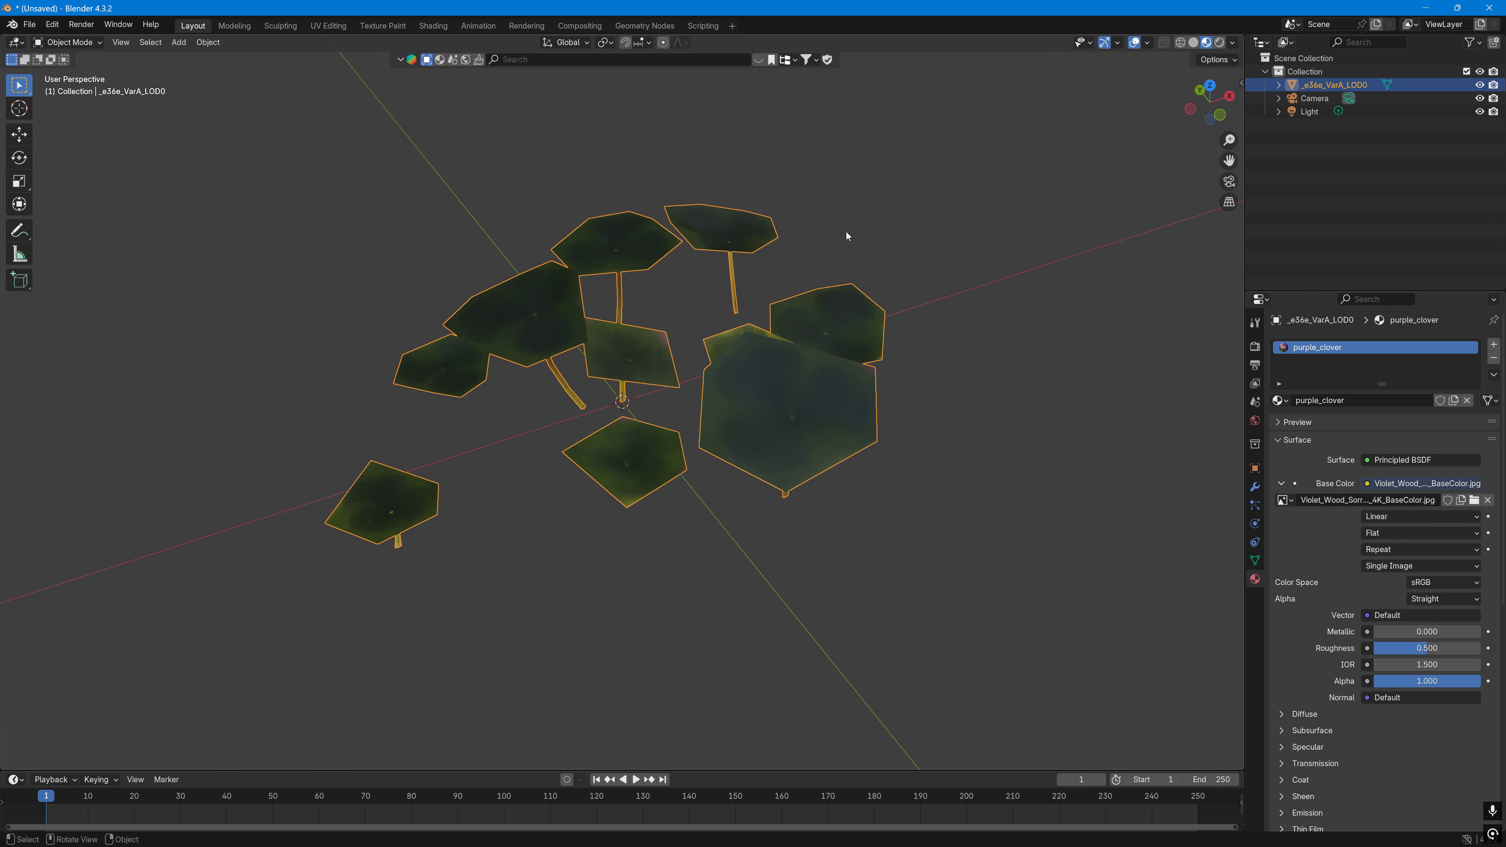
# Step: Add a Decimate modifier to the plant mesh
pyautogui.click(1255, 486)
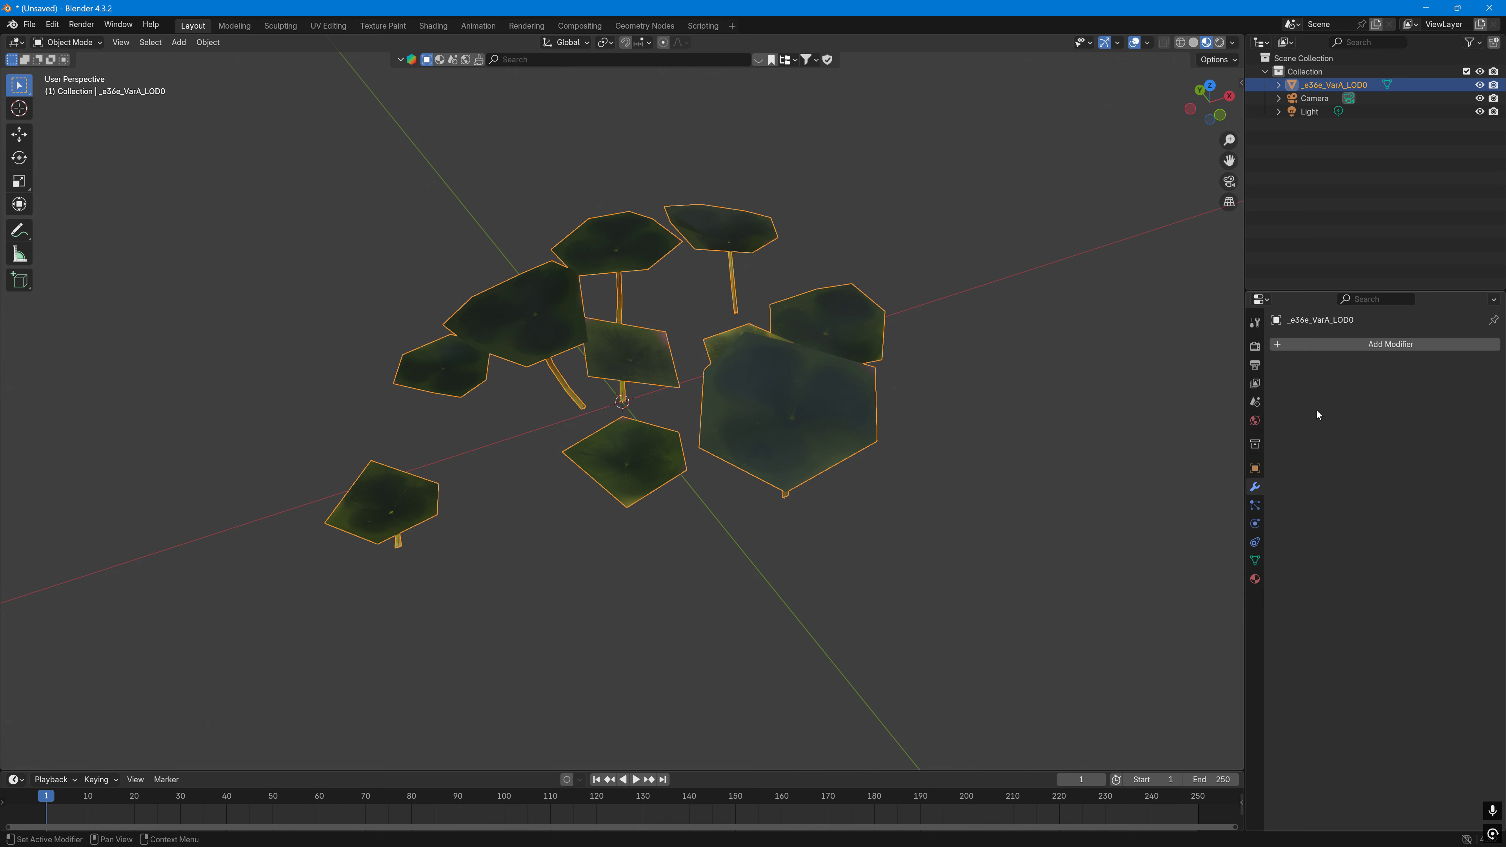
pyautogui.click(1398, 344)
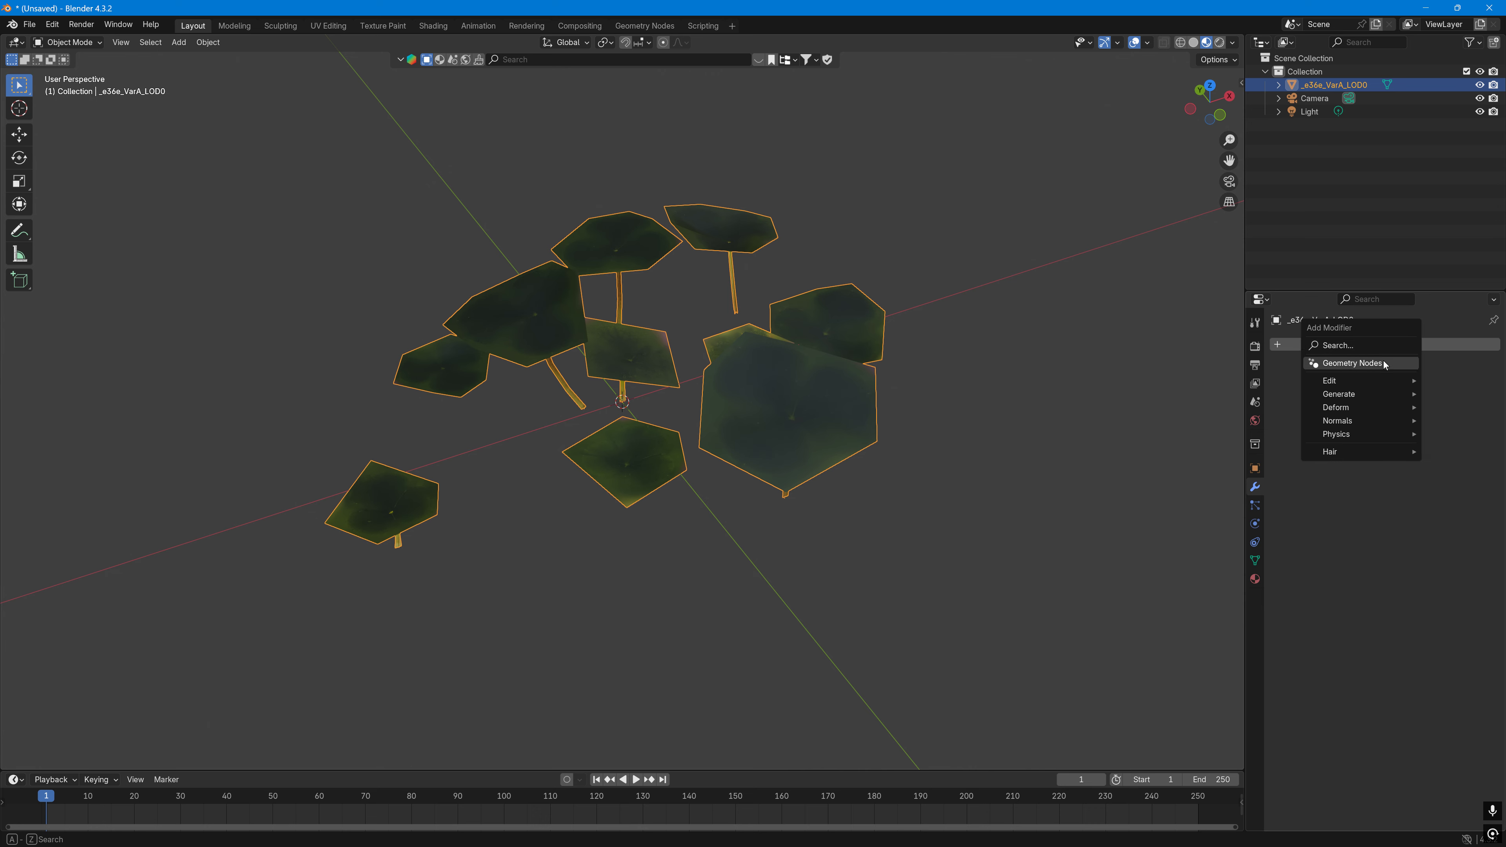
pyautogui.moveTo(1355, 393)
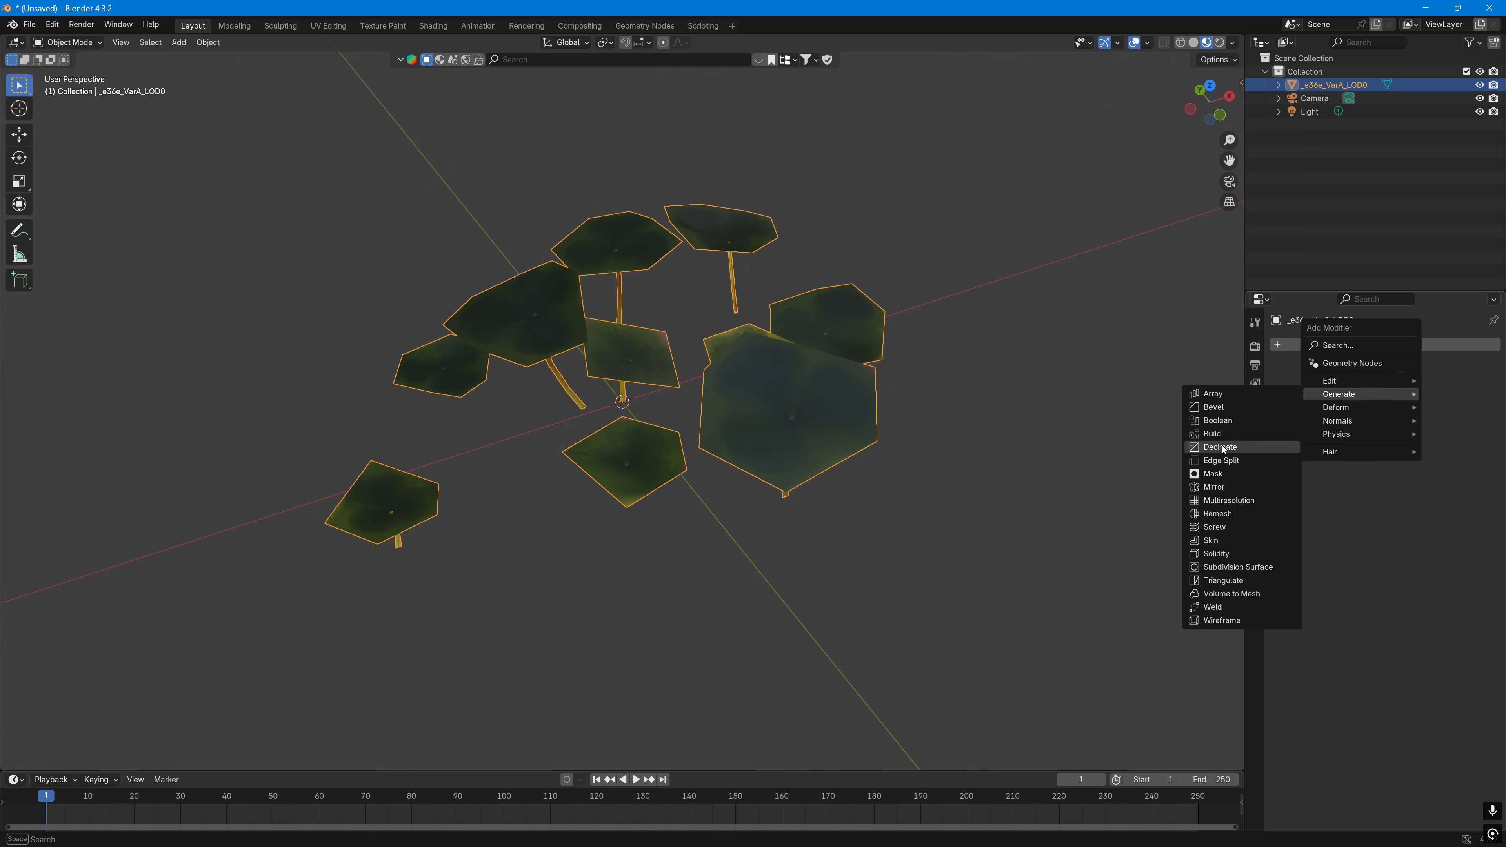
pyautogui.click(1218, 450)
pyautogui.moveTo(1019, 471); pyautogui.dragTo(834, 382, button='middle')
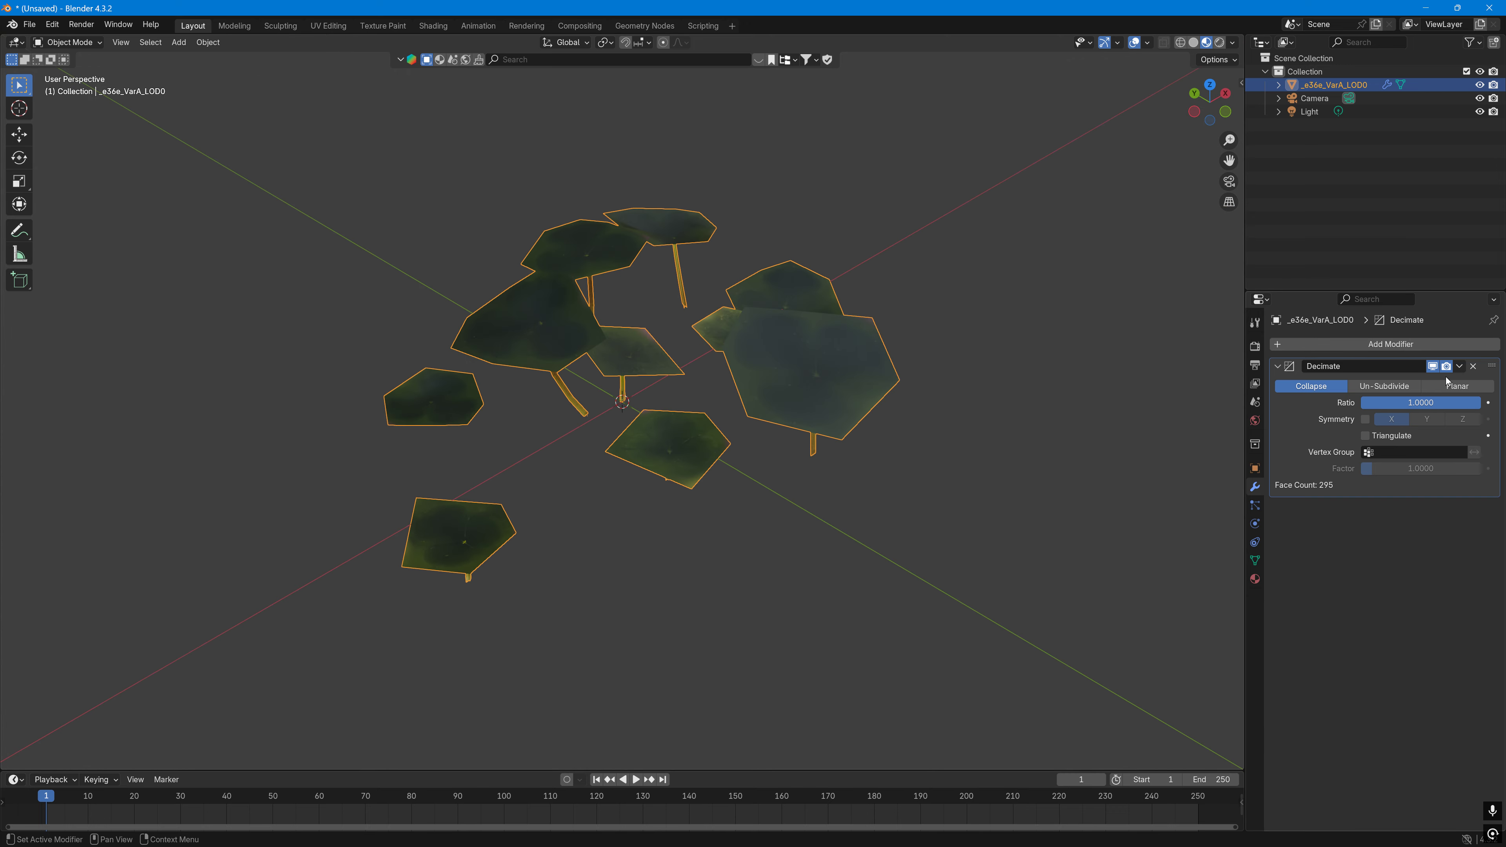
# Step: Remove the Decimate modifier from the plant mesh
pyautogui.click(1474, 366)
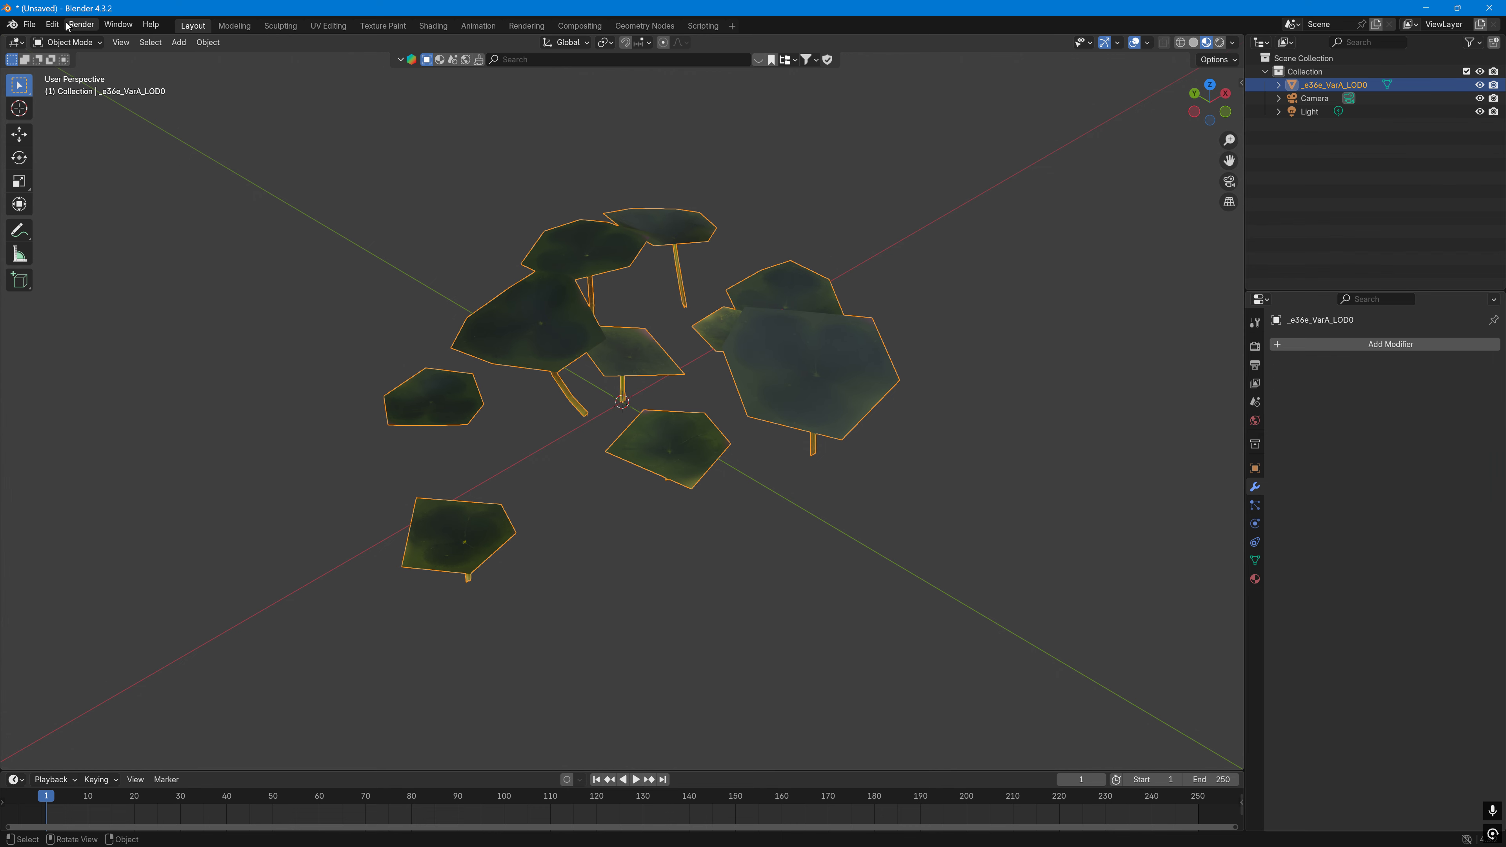
pyautogui.click(29, 24)
pyautogui.moveTo(58, 217)
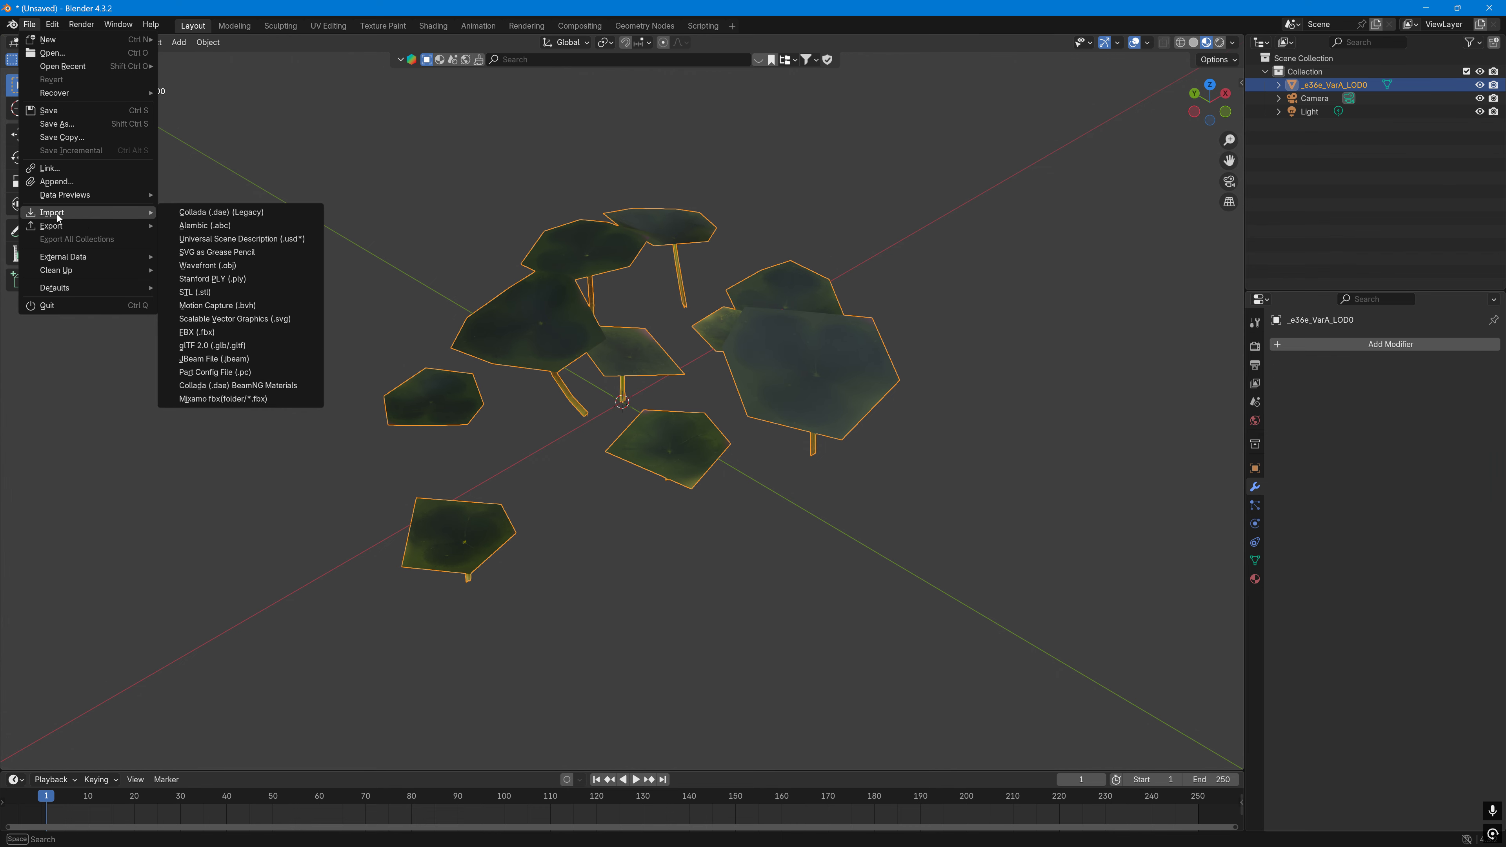
pyautogui.click(230, 216)
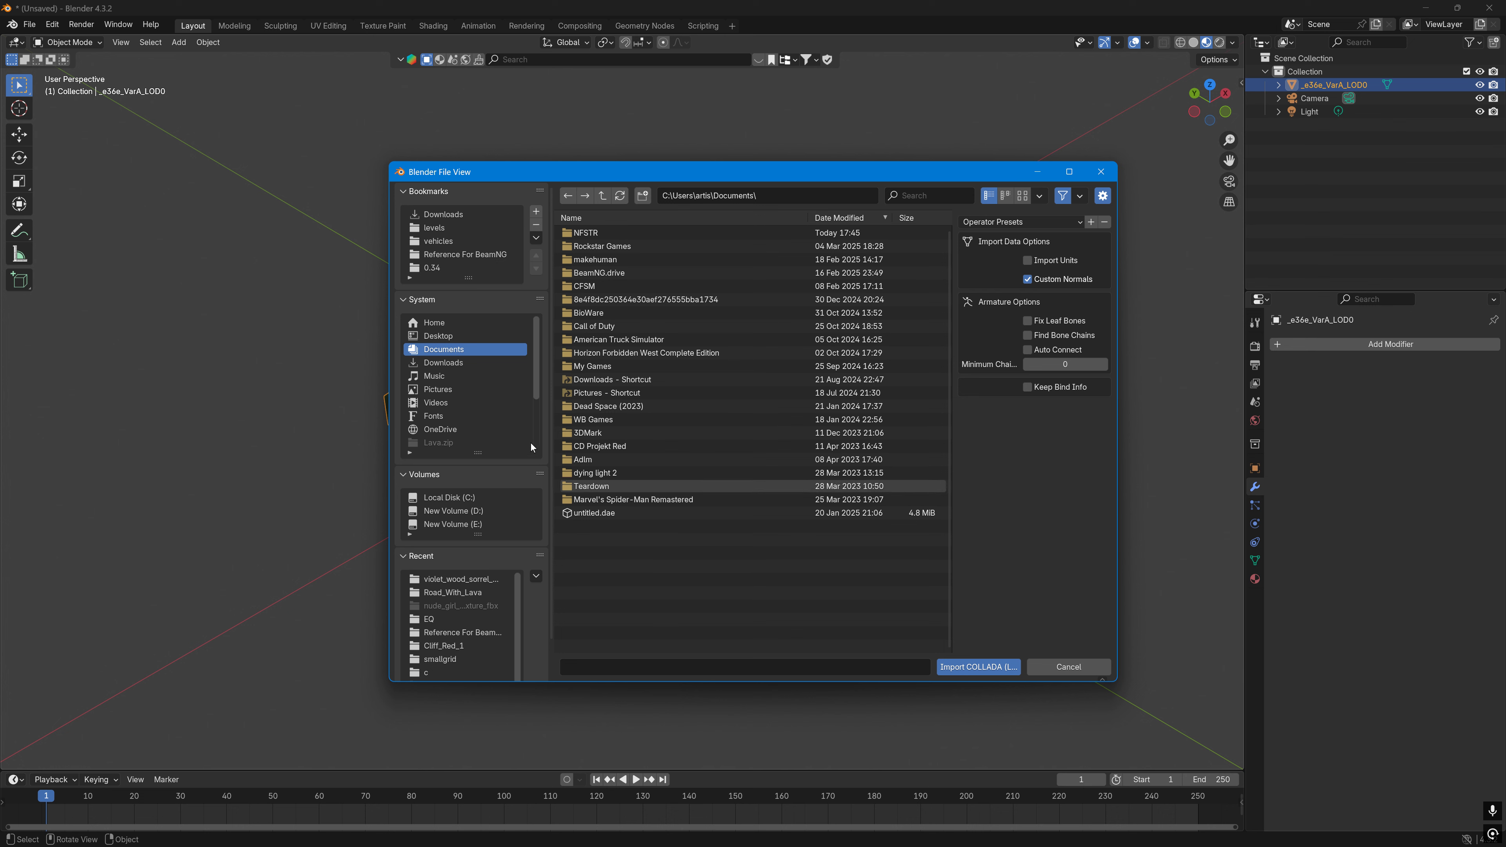
pyautogui.click(462, 363)
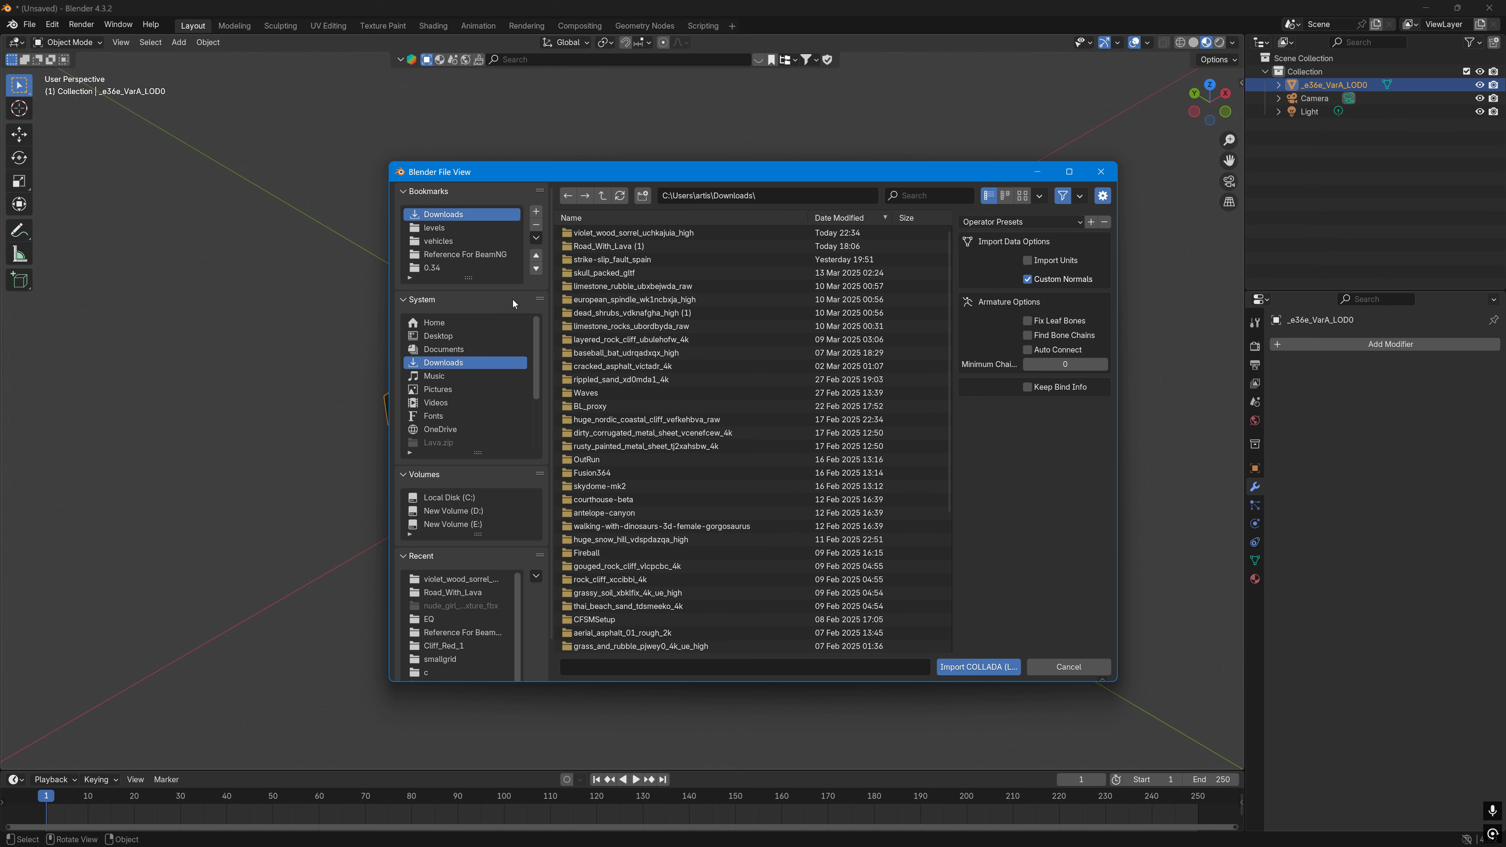
pyautogui.doubleClick(690, 233)
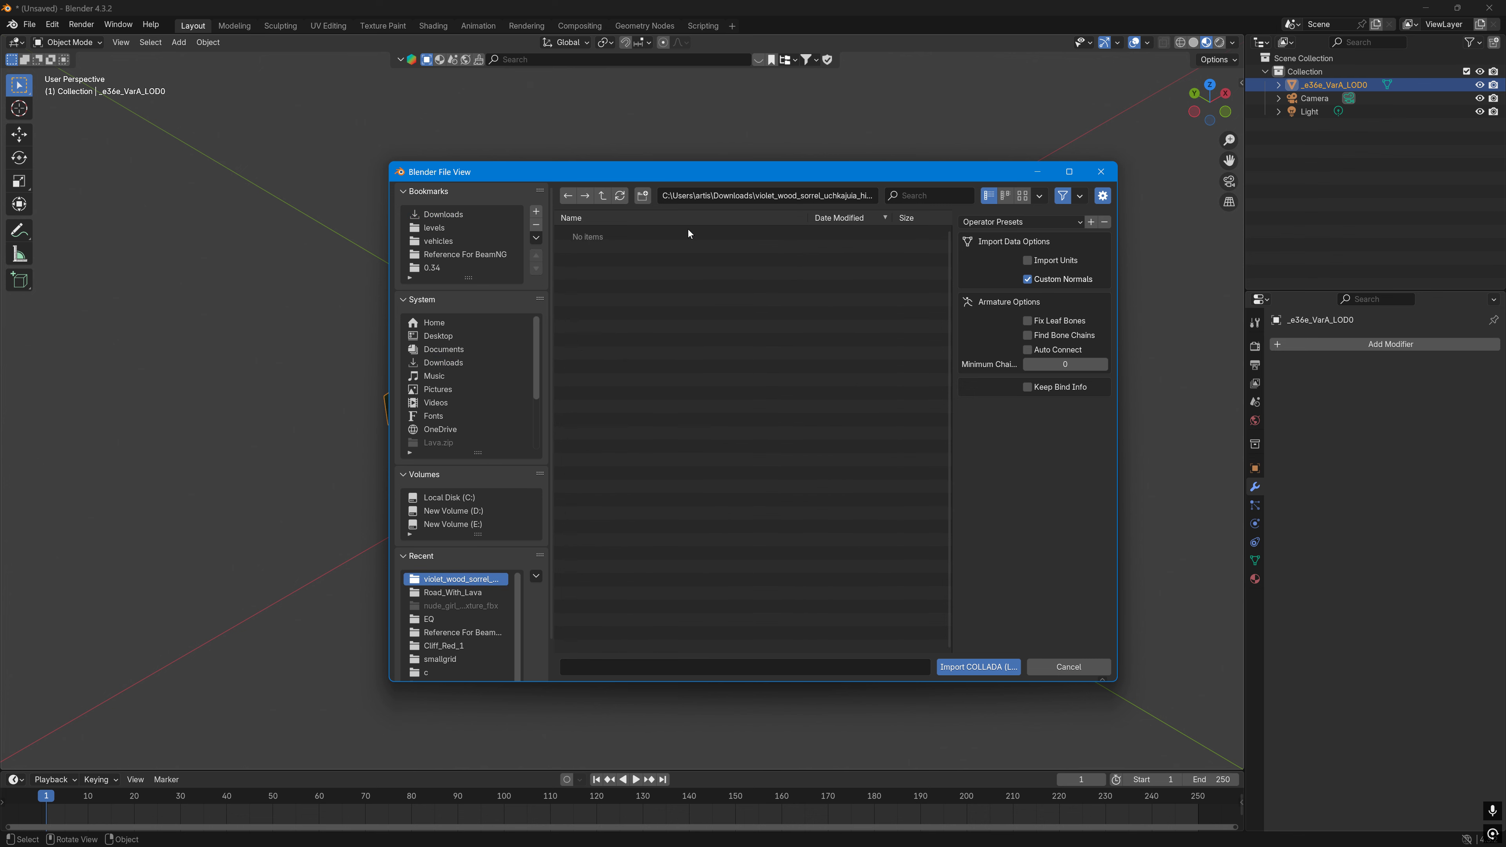
pyautogui.click(602, 198)
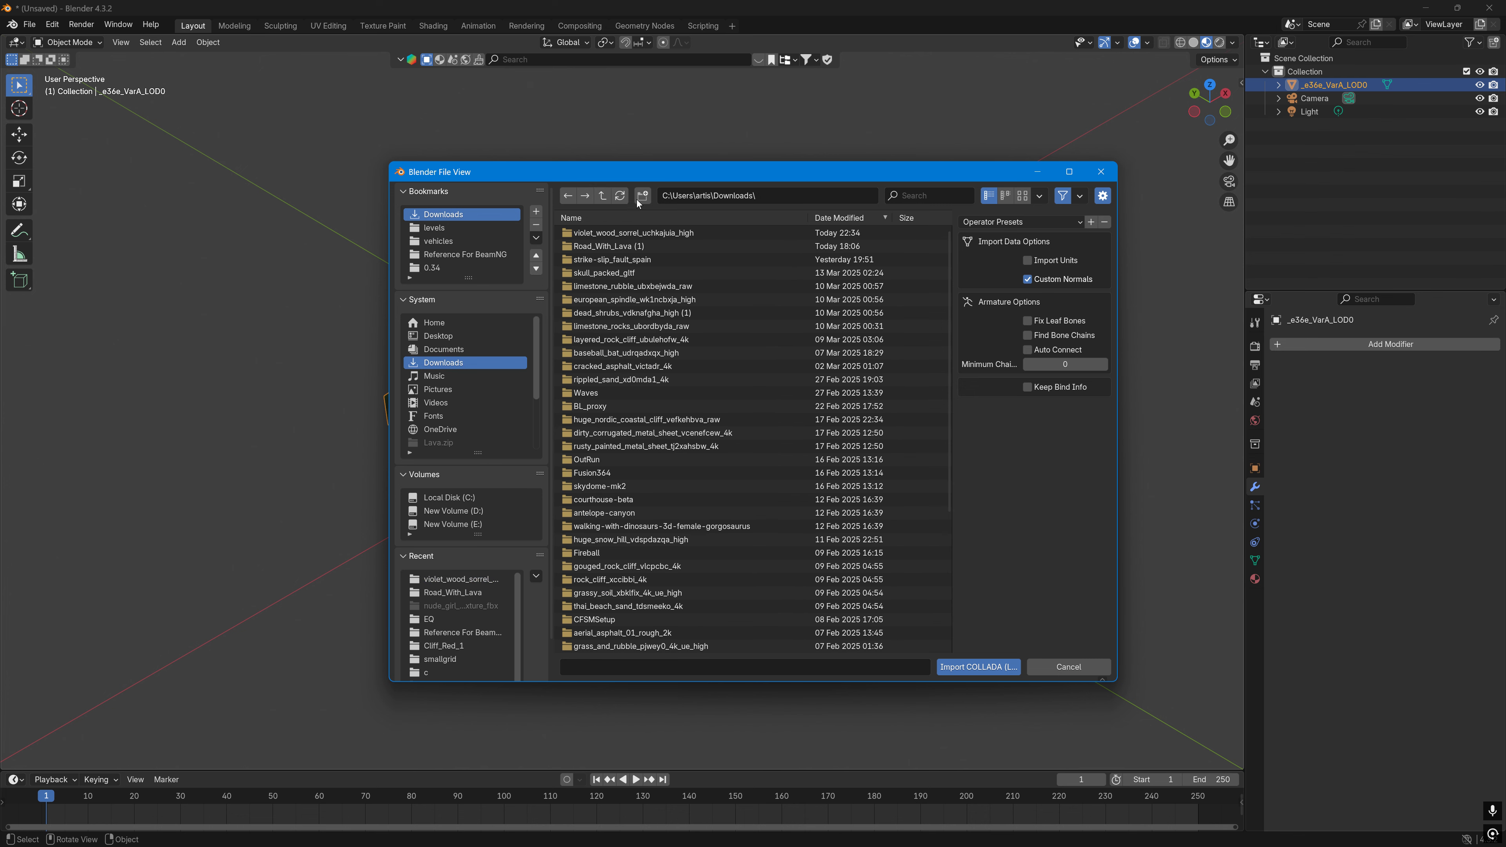
pyautogui.click(1148, 199)
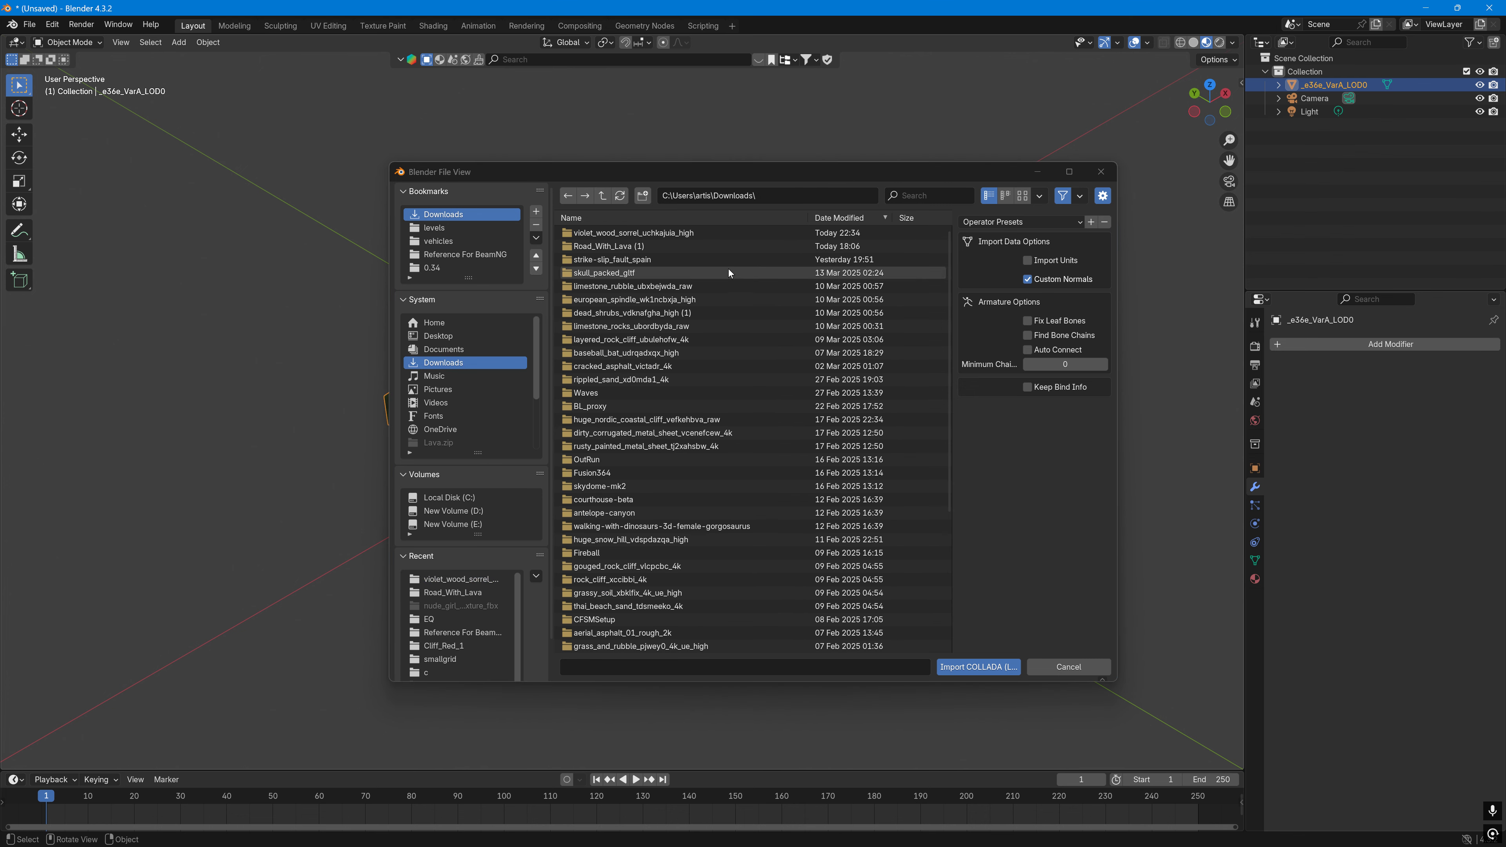
pyautogui.click(1068, 667)
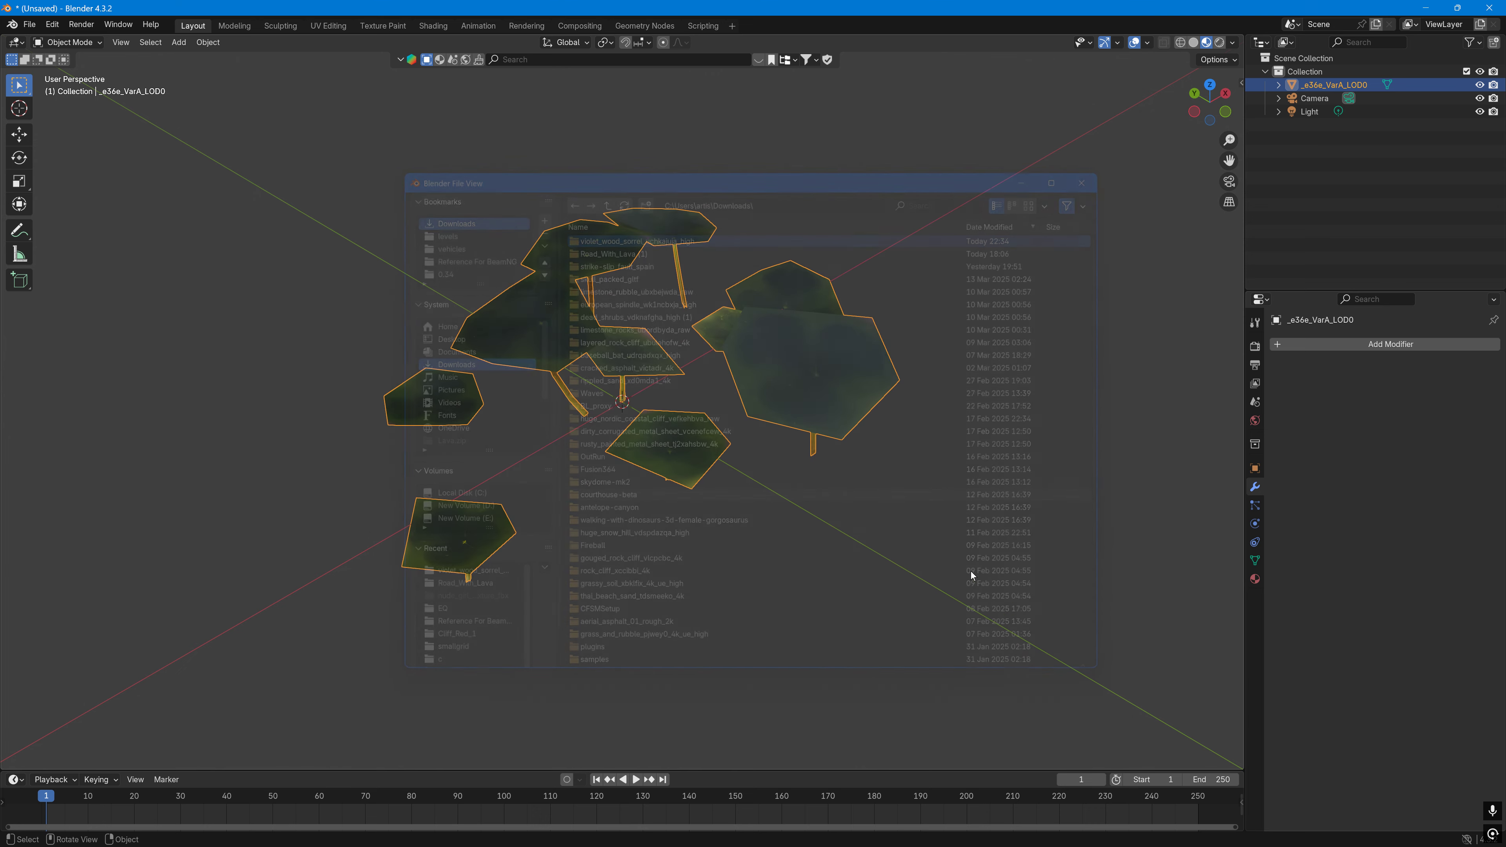
# Step: Import Violet_Wood_Sorrel_uchkajuia_High_uchkajuia_VarB_LOD0.fbx as a second plant variation
pyautogui.click(30, 24)
pyautogui.moveTo(127, 213)
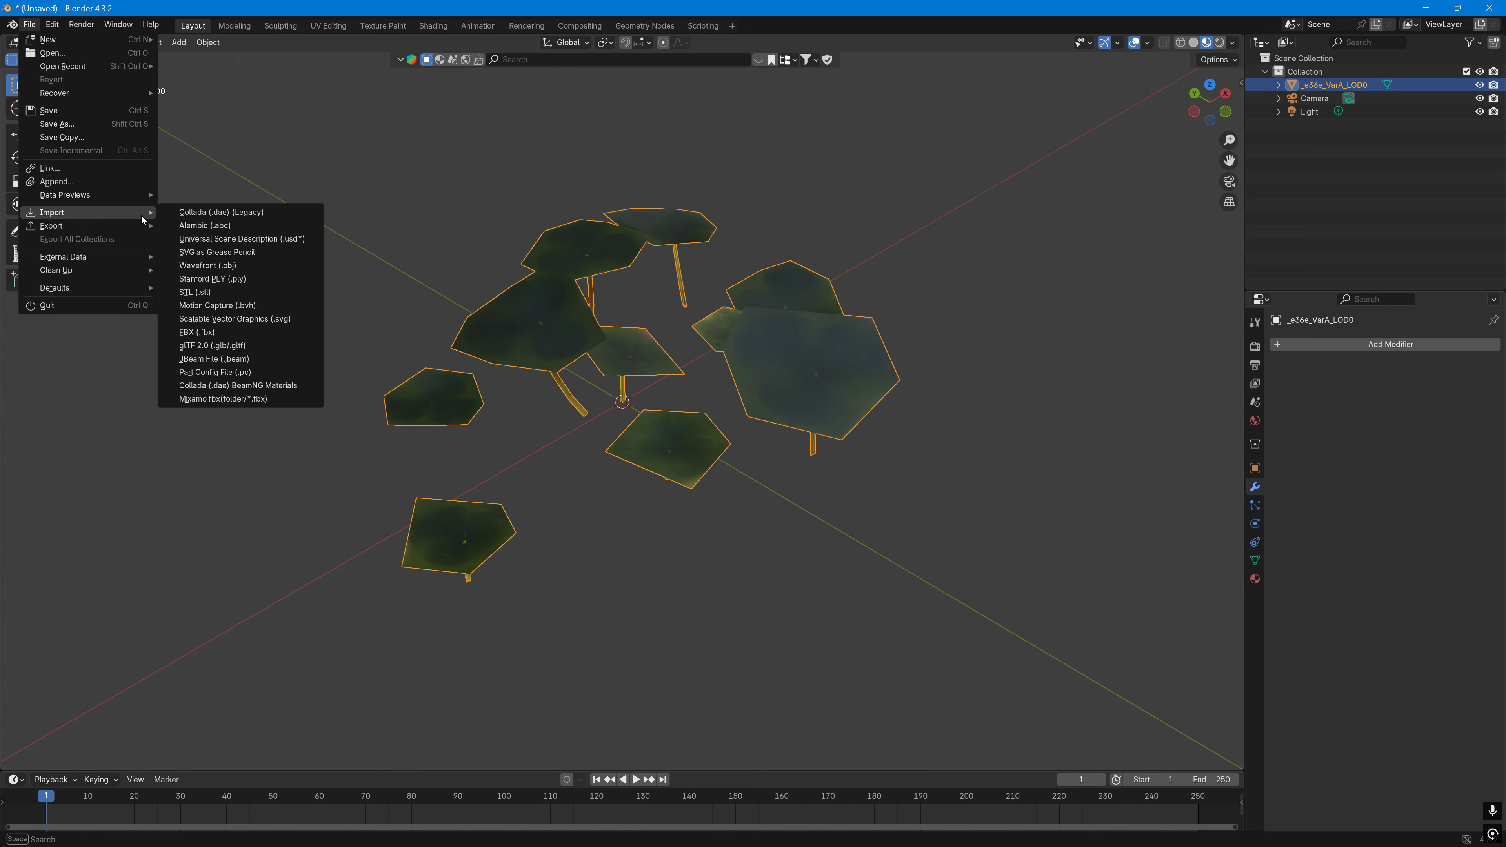
pyautogui.click(260, 332)
pyautogui.click(777, 274)
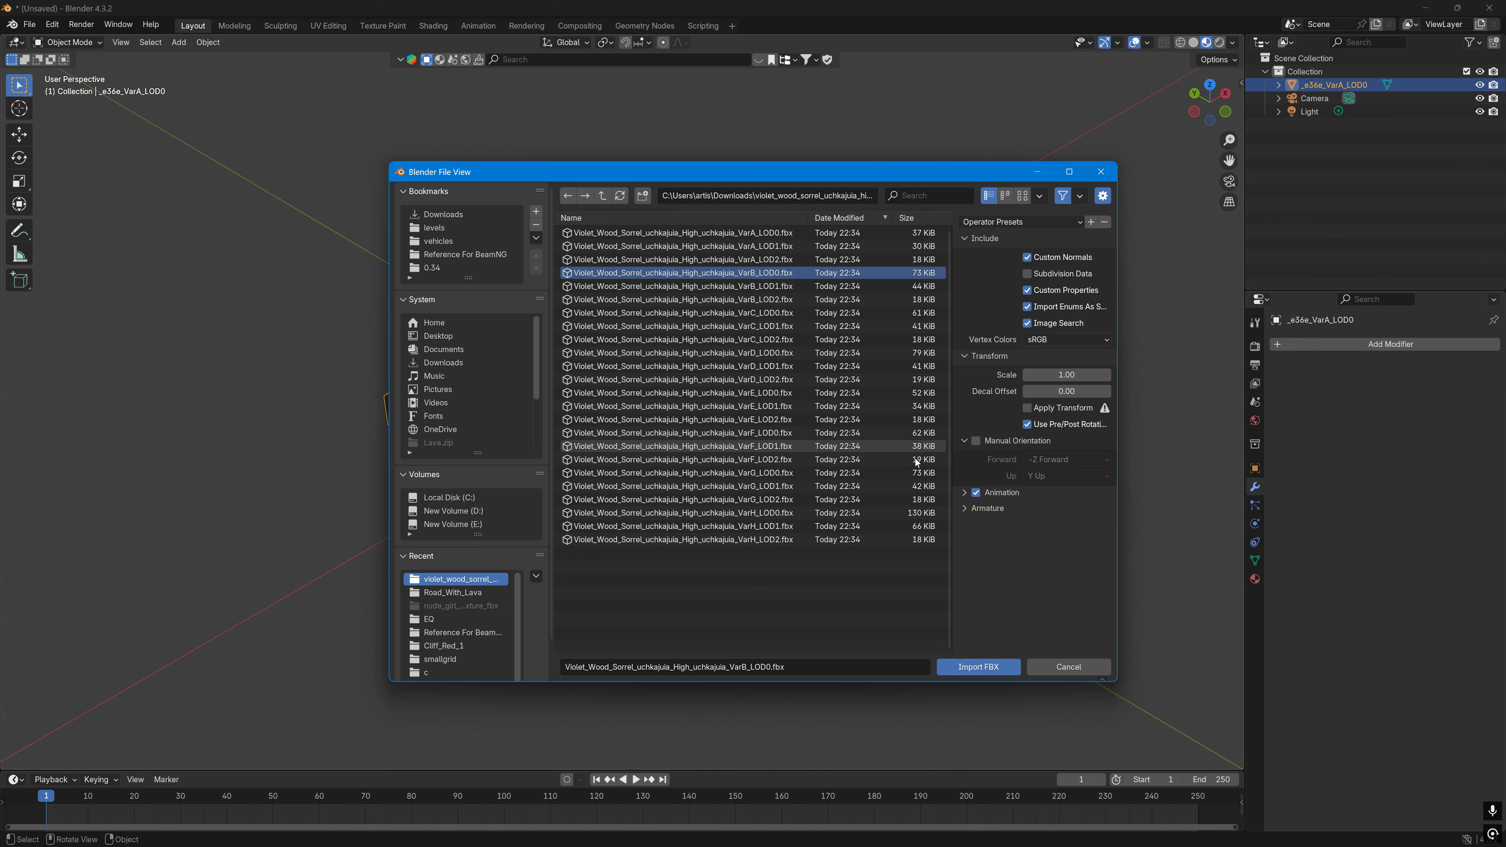
pyautogui.click(980, 665)
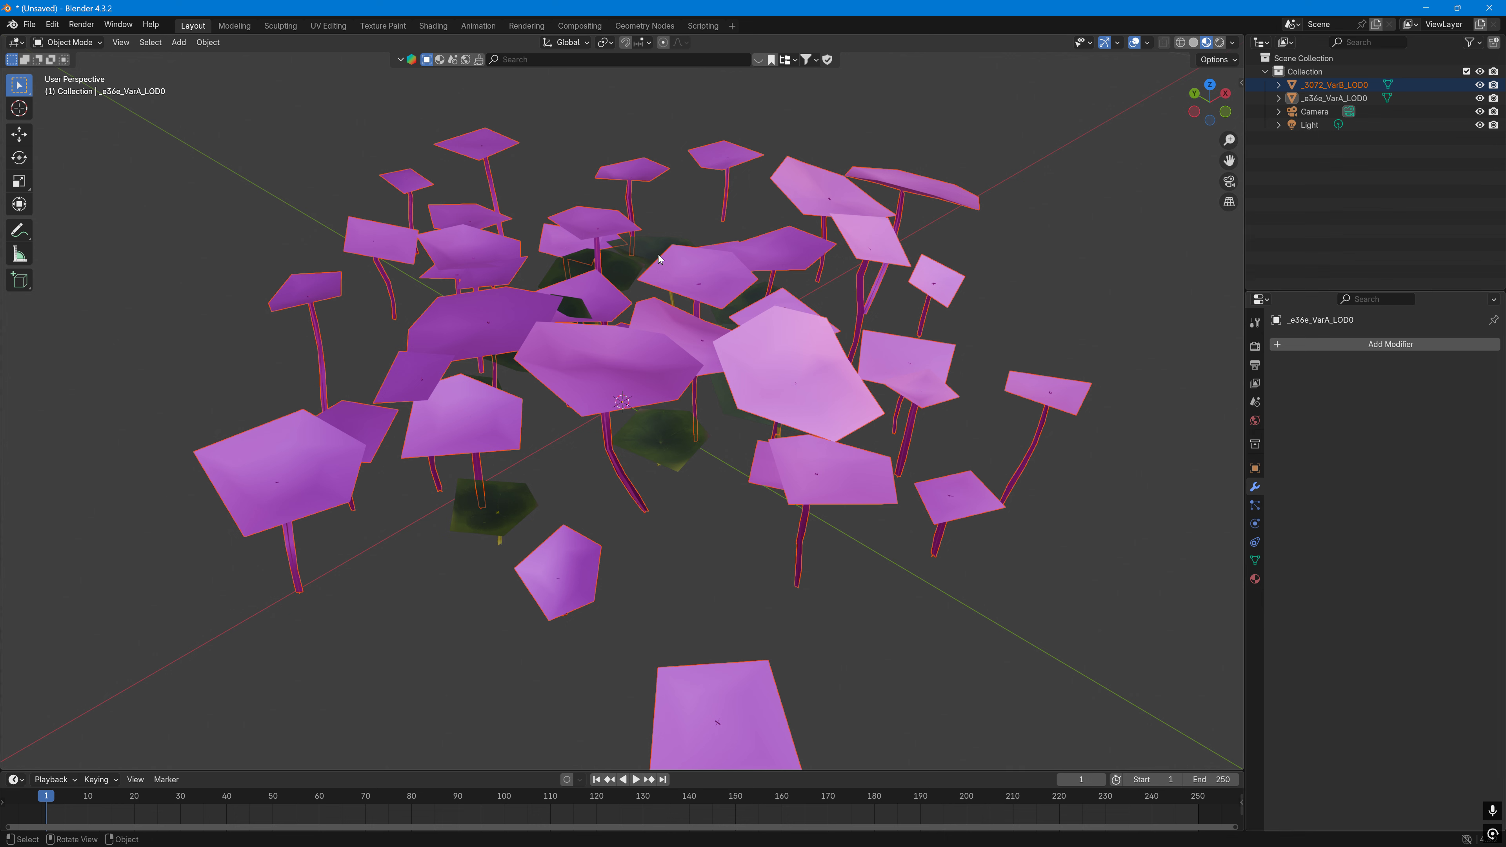
# Step: Replace the imported VarB plant's Atlas.001 material with the existing purple_clover material
pyautogui.click(973, 497)
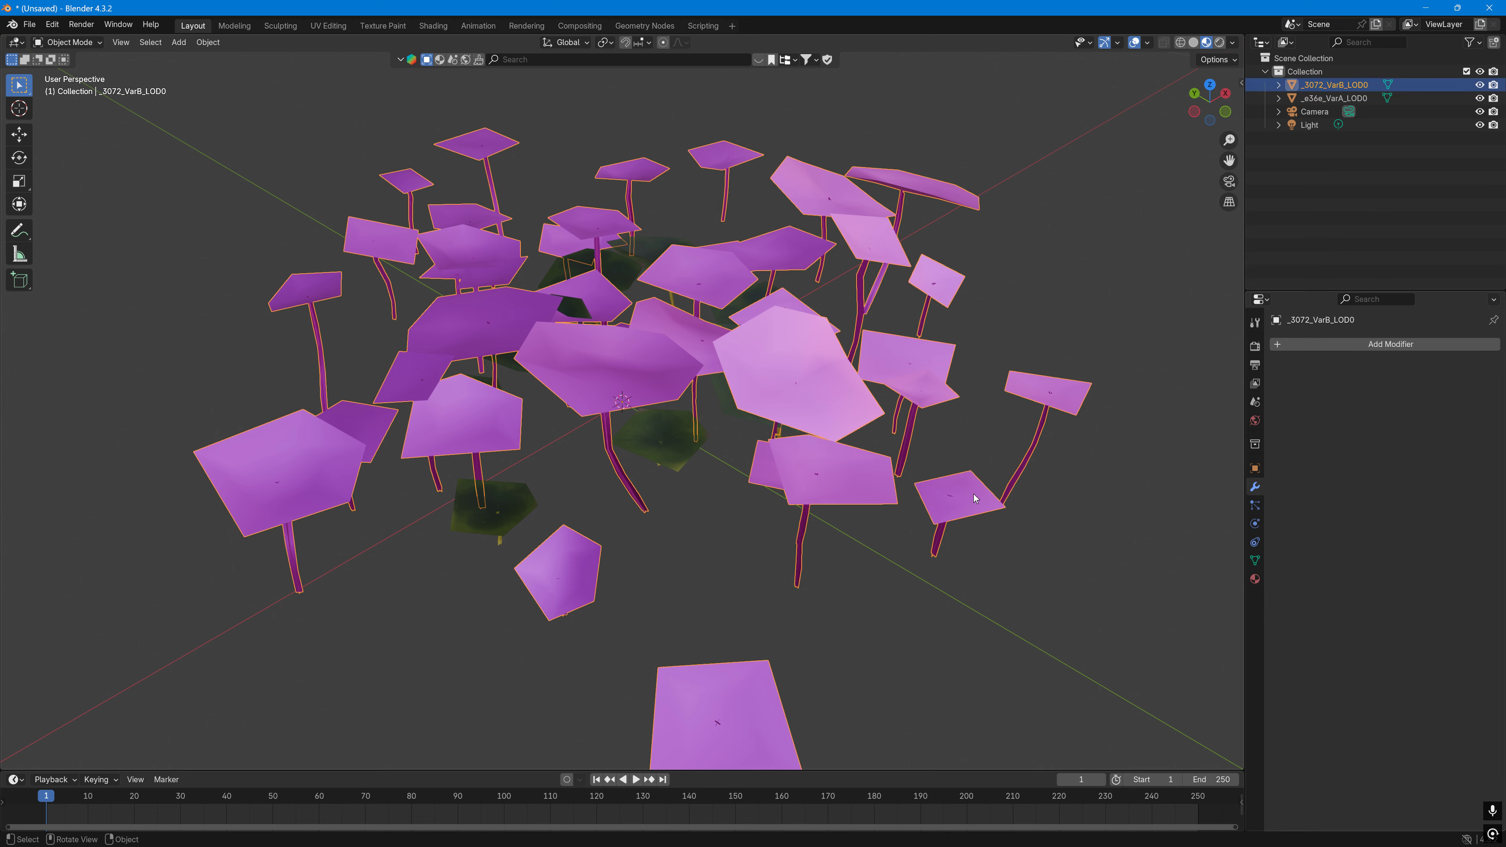
pyautogui.click(1255, 578)
pyautogui.click(1279, 400)
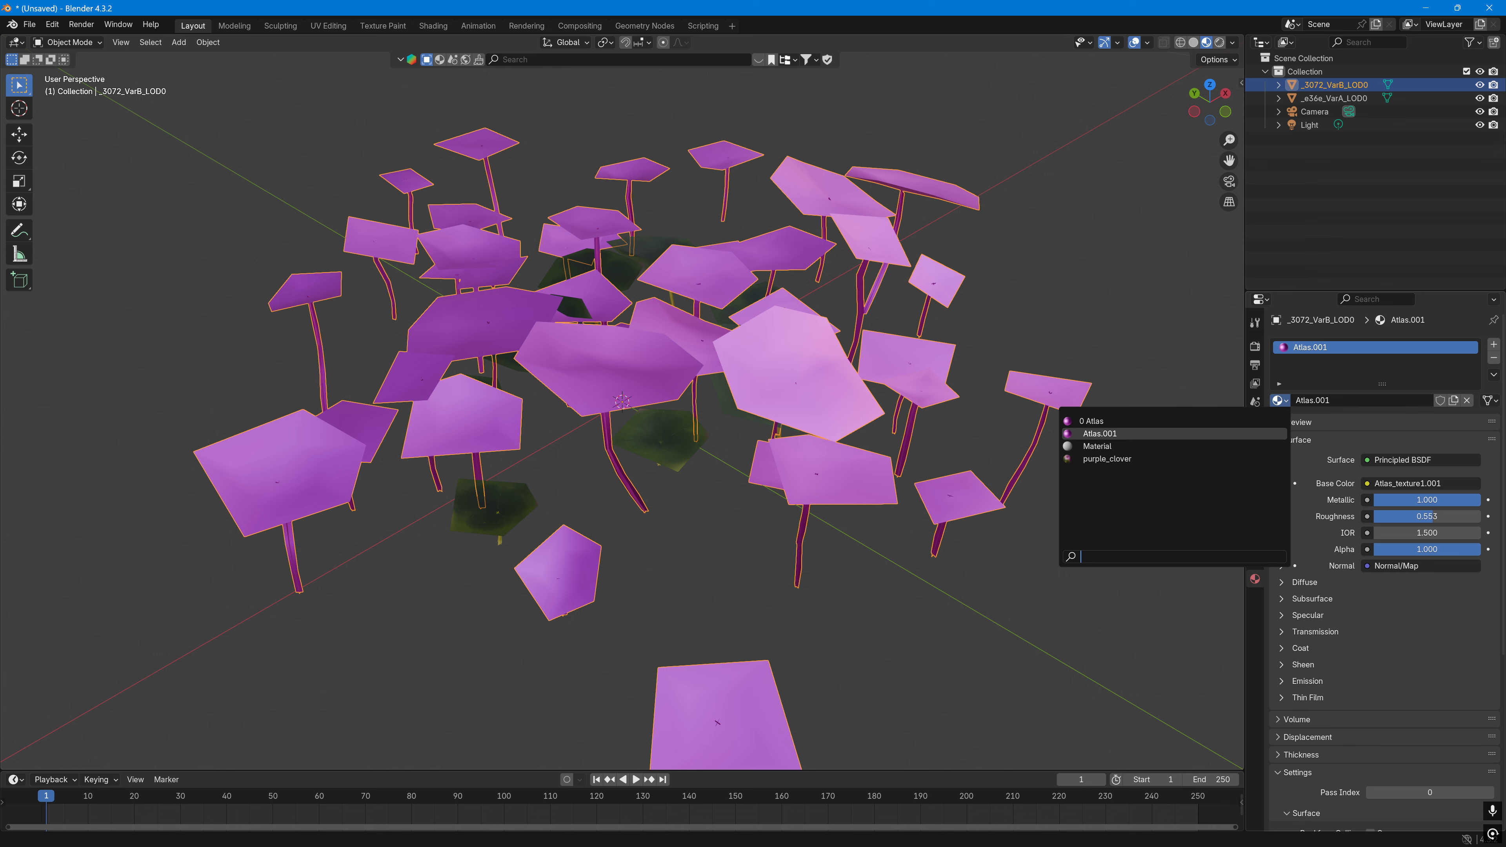
pyautogui.click(1136, 459)
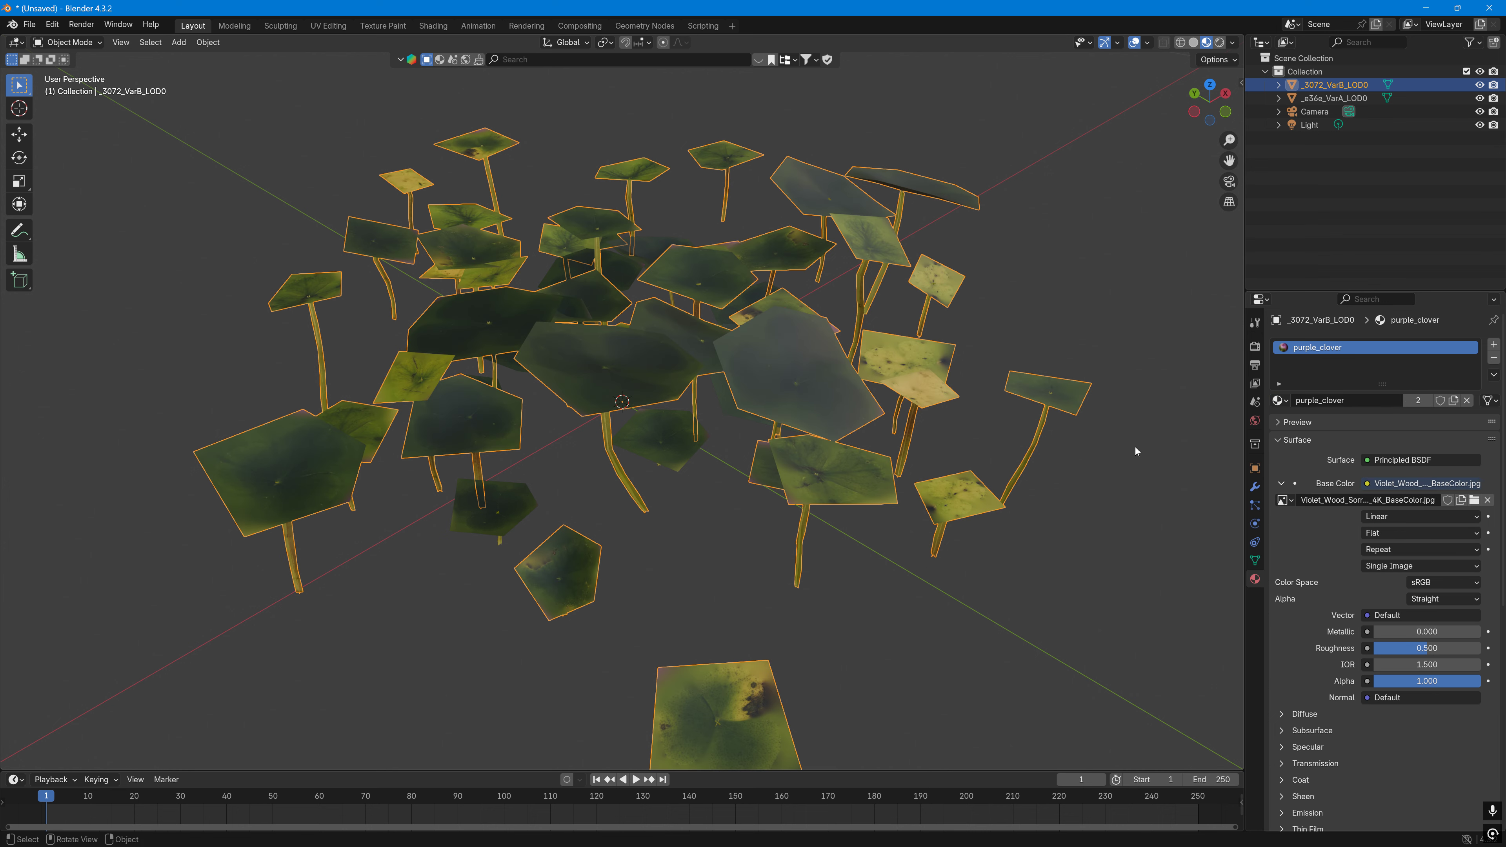
pyautogui.click(67, 42)
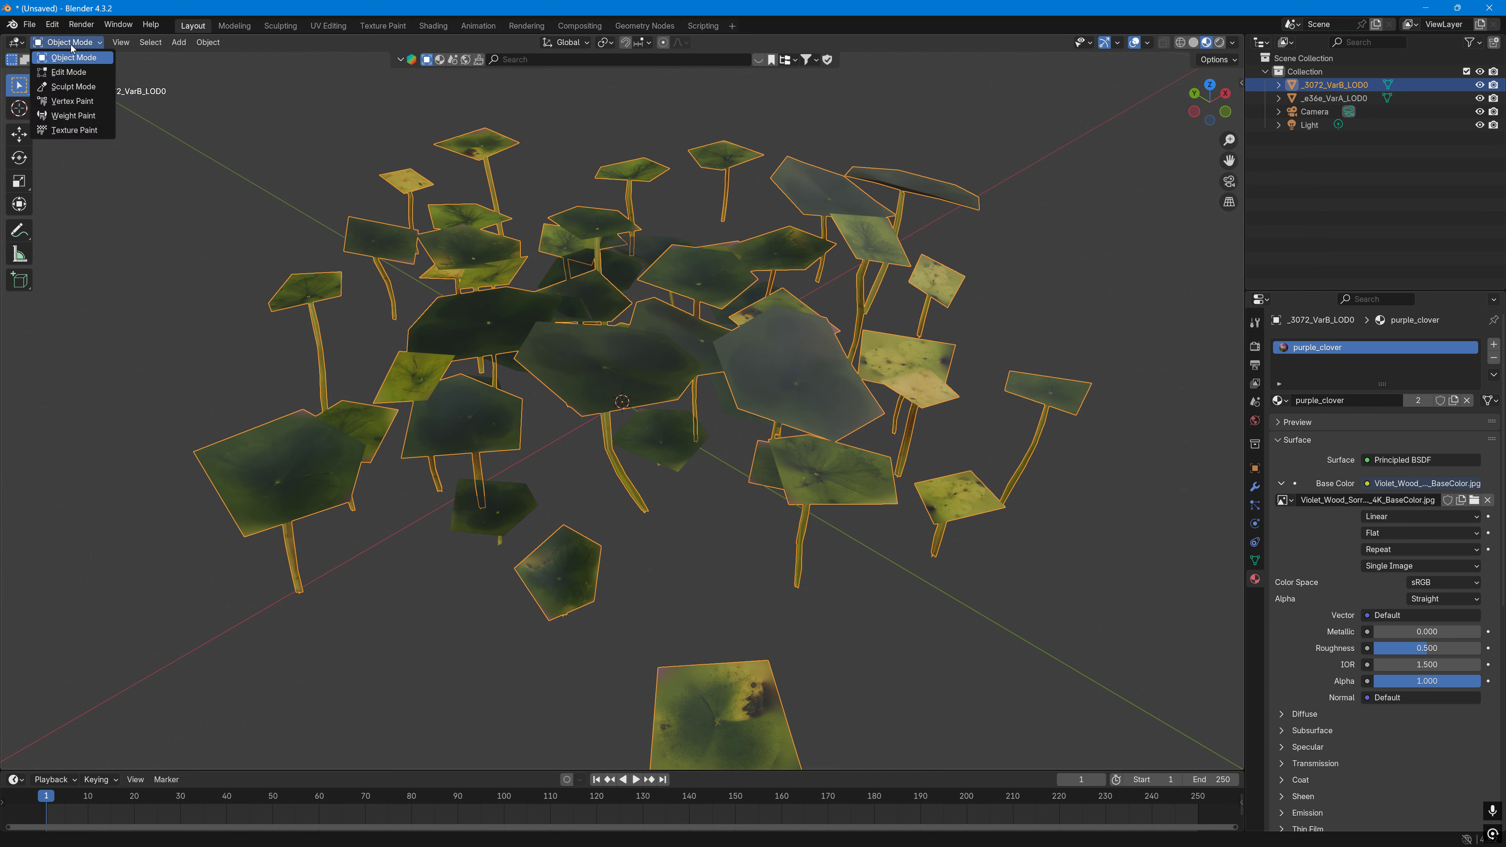
pyautogui.scroll(-5, 309, 247)
pyautogui.moveTo(308, 247); pyautogui.dragTo(322, 281, button='middle')
pyautogui.scroll(2, 918, 397)
pyautogui.moveTo(917, 397); pyautogui.dragTo(662, 91, button='middle')
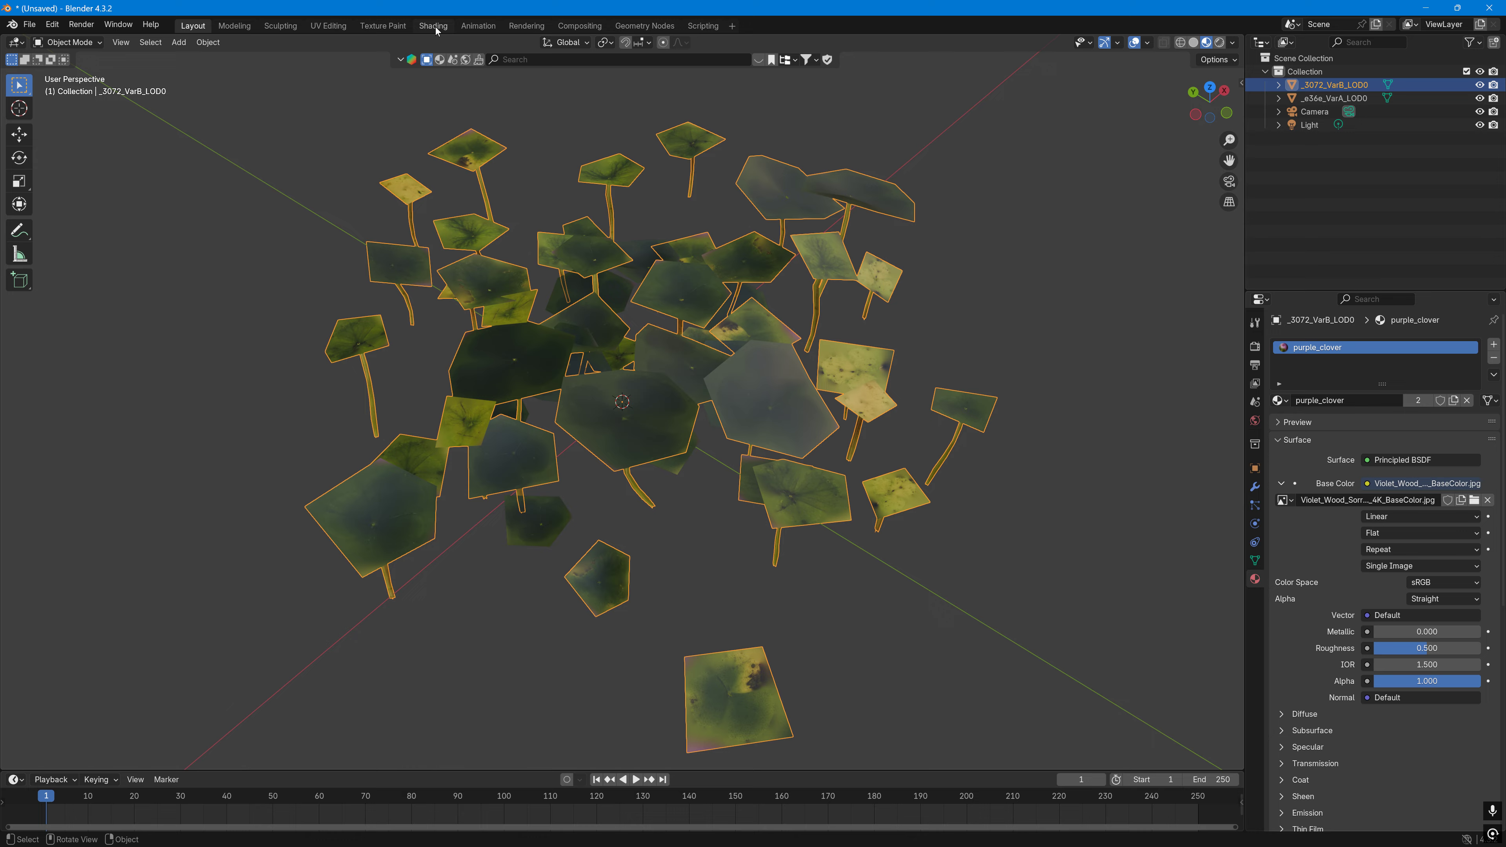
# Step: Switch to the Shading workspace and space the BaseColor texture node away from the Principled BSDF node of purple_clover
pyautogui.click(433, 26)
pyautogui.moveTo(991, 661); pyautogui.dragTo(1086, 795, button='middle')
pyautogui.moveTo(634, 570); pyautogui.dragTo(548, 575)
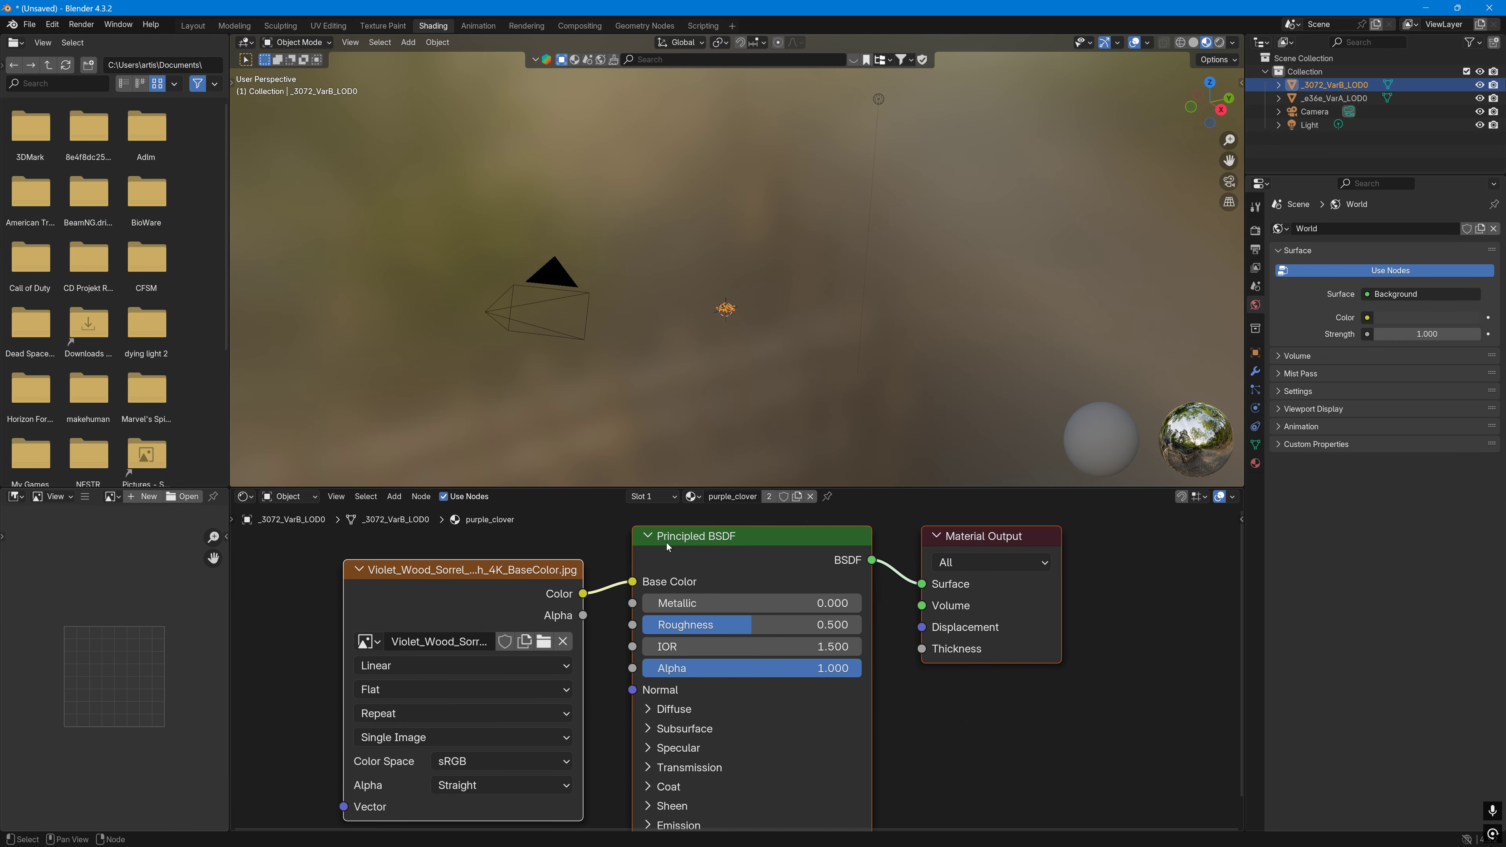
pyautogui.moveTo(669, 545); pyautogui.dragTo(737, 544)
pyautogui.click(739, 544)
pyautogui.click(537, 568)
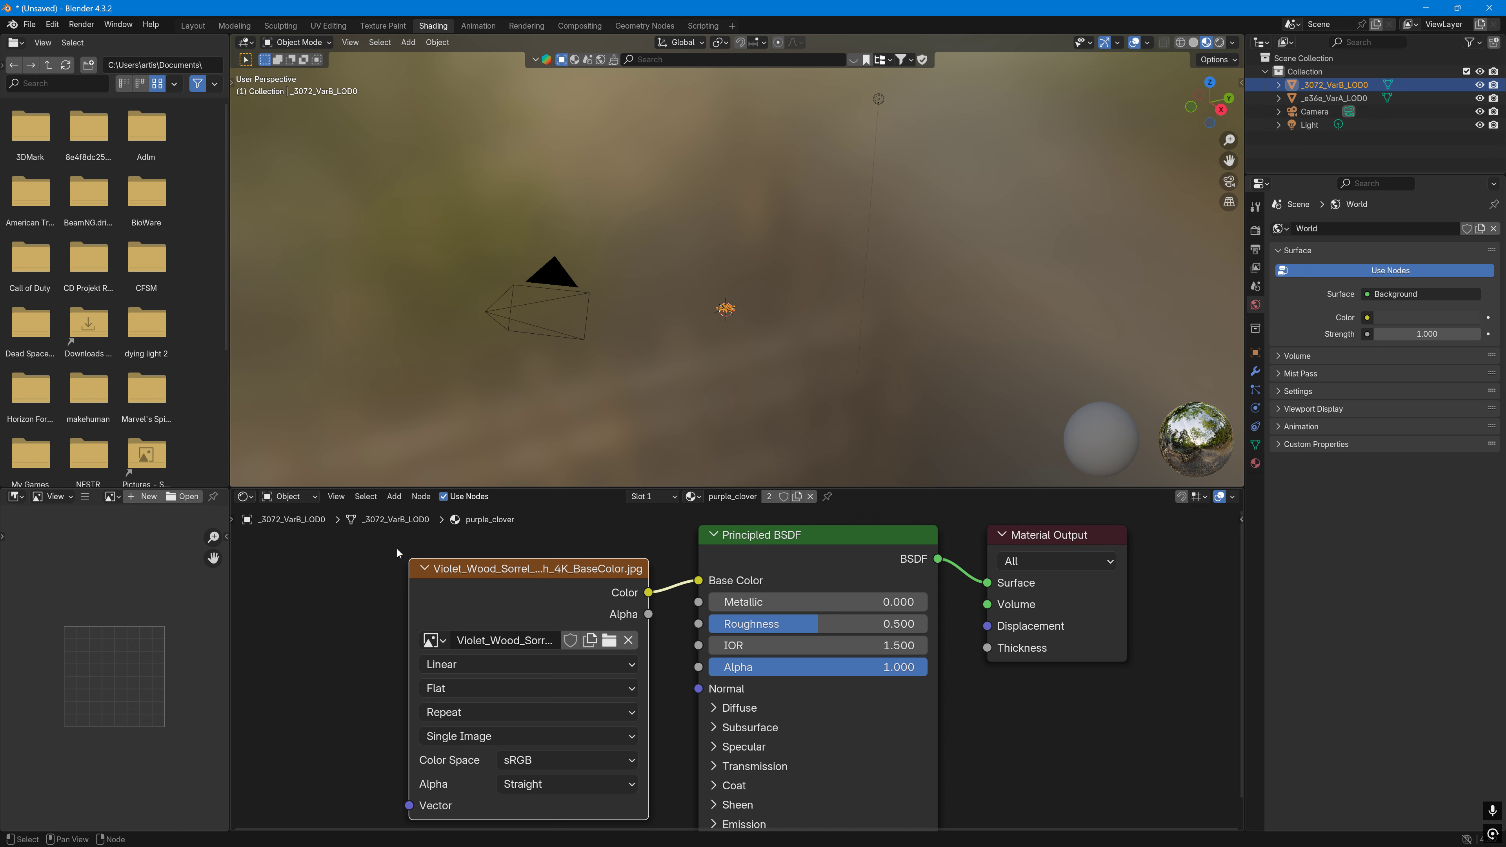
# Step: Duplicate the BaseColor image texture node and place the copy below the original
pyautogui.rightClick(415, 561)
pyautogui.hotkey('shift', 'd')
pyautogui.click(364, 726)
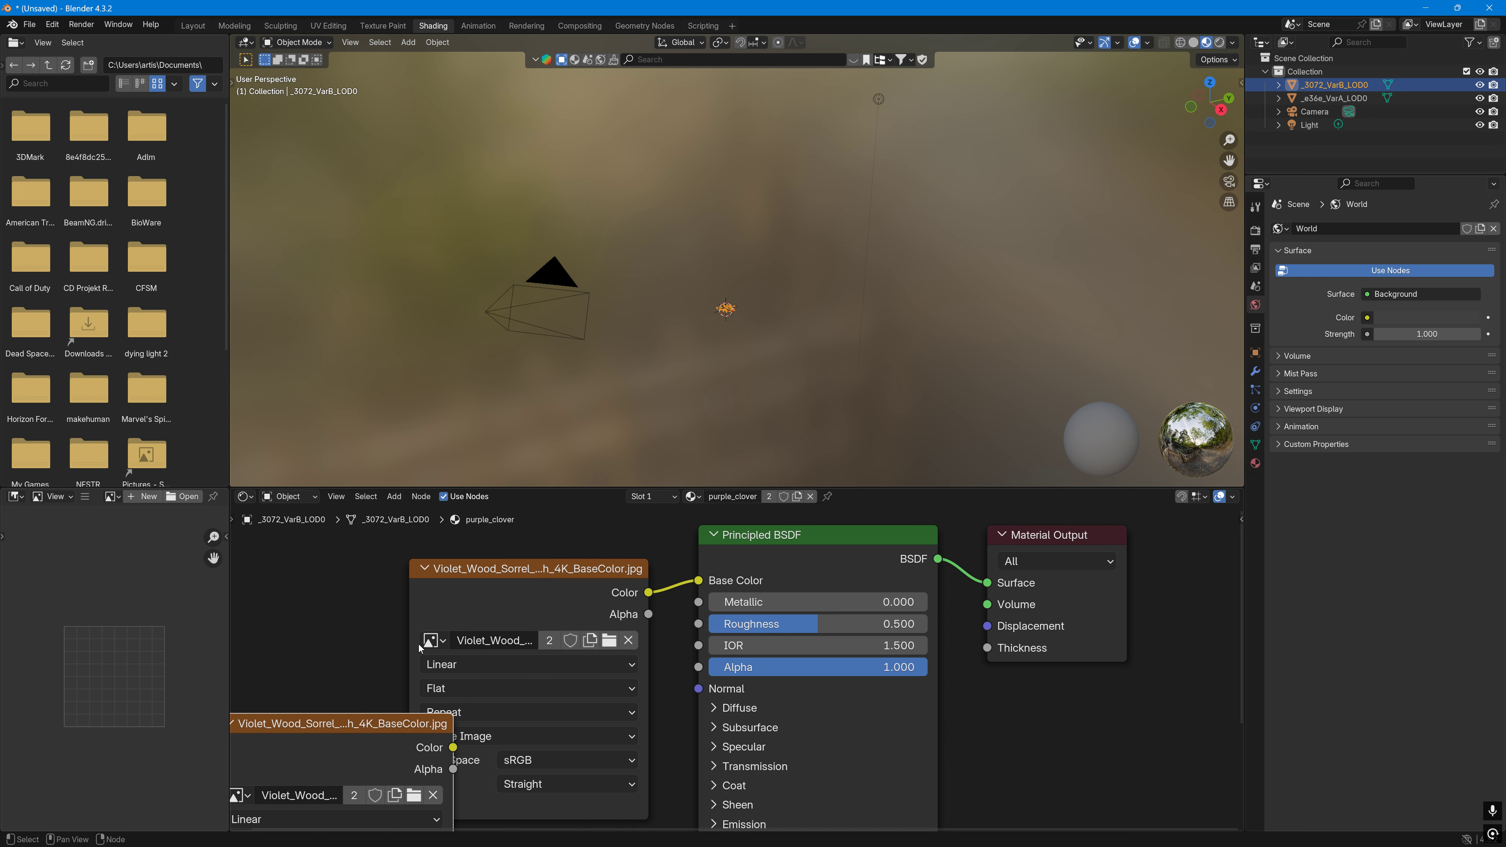
pyautogui.moveTo(520, 682); pyautogui.dragTo(511, 543, button='middle')
pyautogui.moveTo(338, 590); pyautogui.dragTo(504, 729)
pyautogui.scroll(-3, 911, 767)
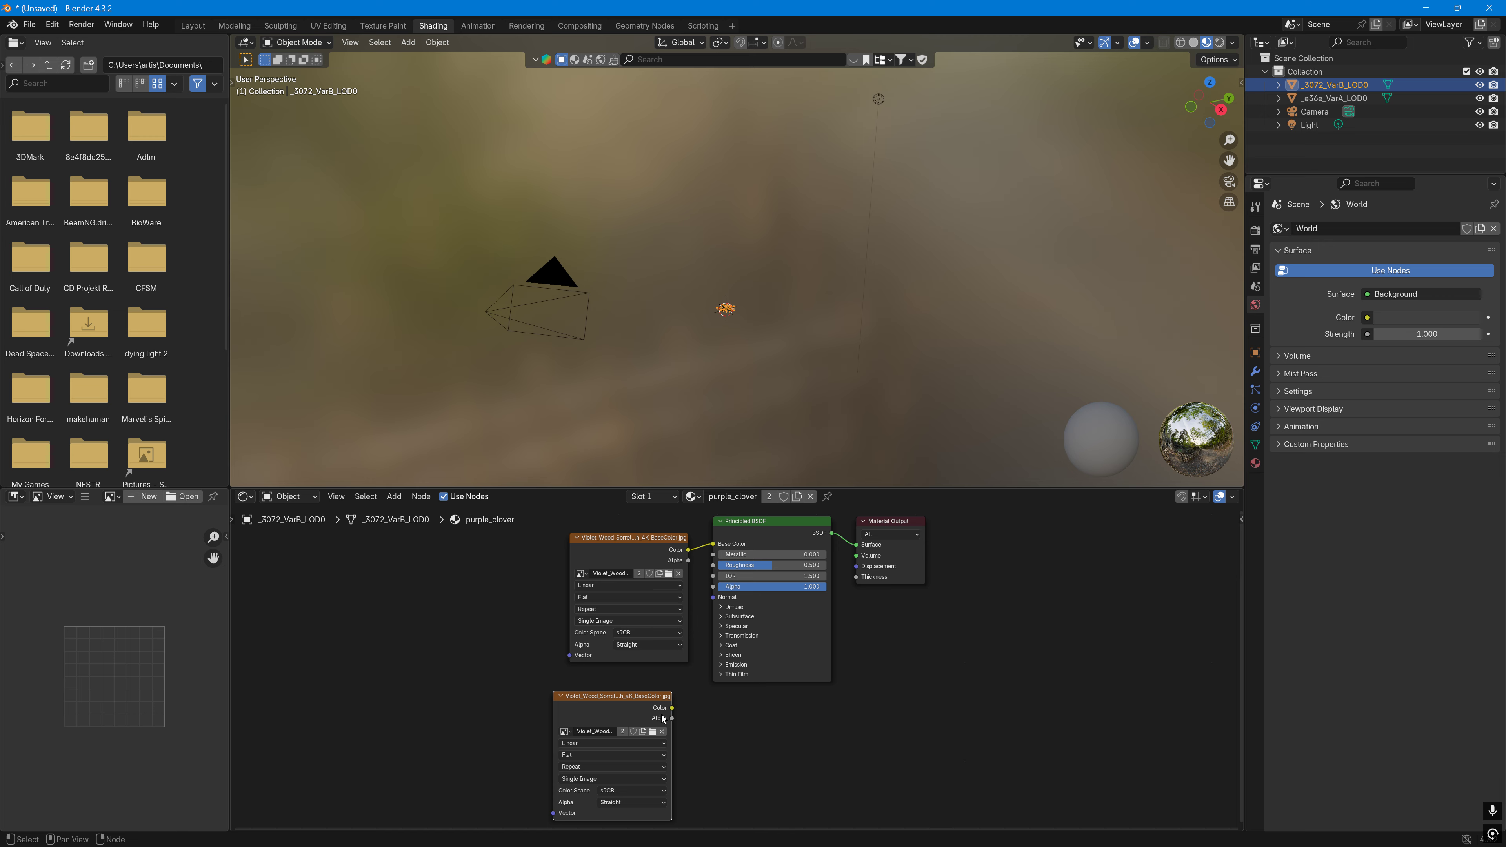
# Step: Load Violet_Wood_Sorrel_uchkajuia_High_4K_Opacity.jpg into the duplicated texture node and connect its Color to the Principled BSDF's Alpha
pyautogui.click(653, 732)
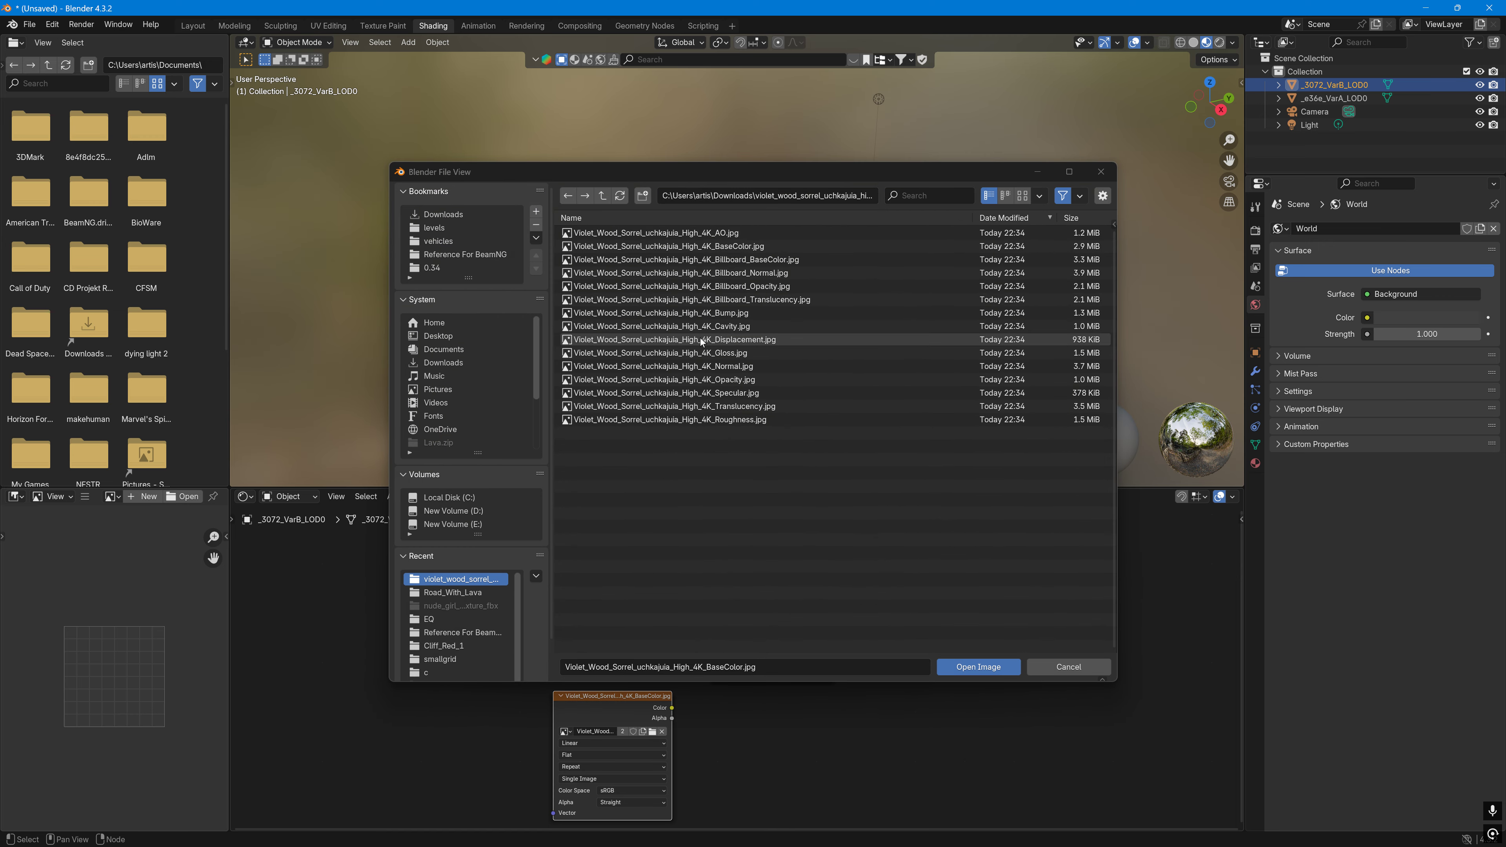
pyautogui.click(693, 381)
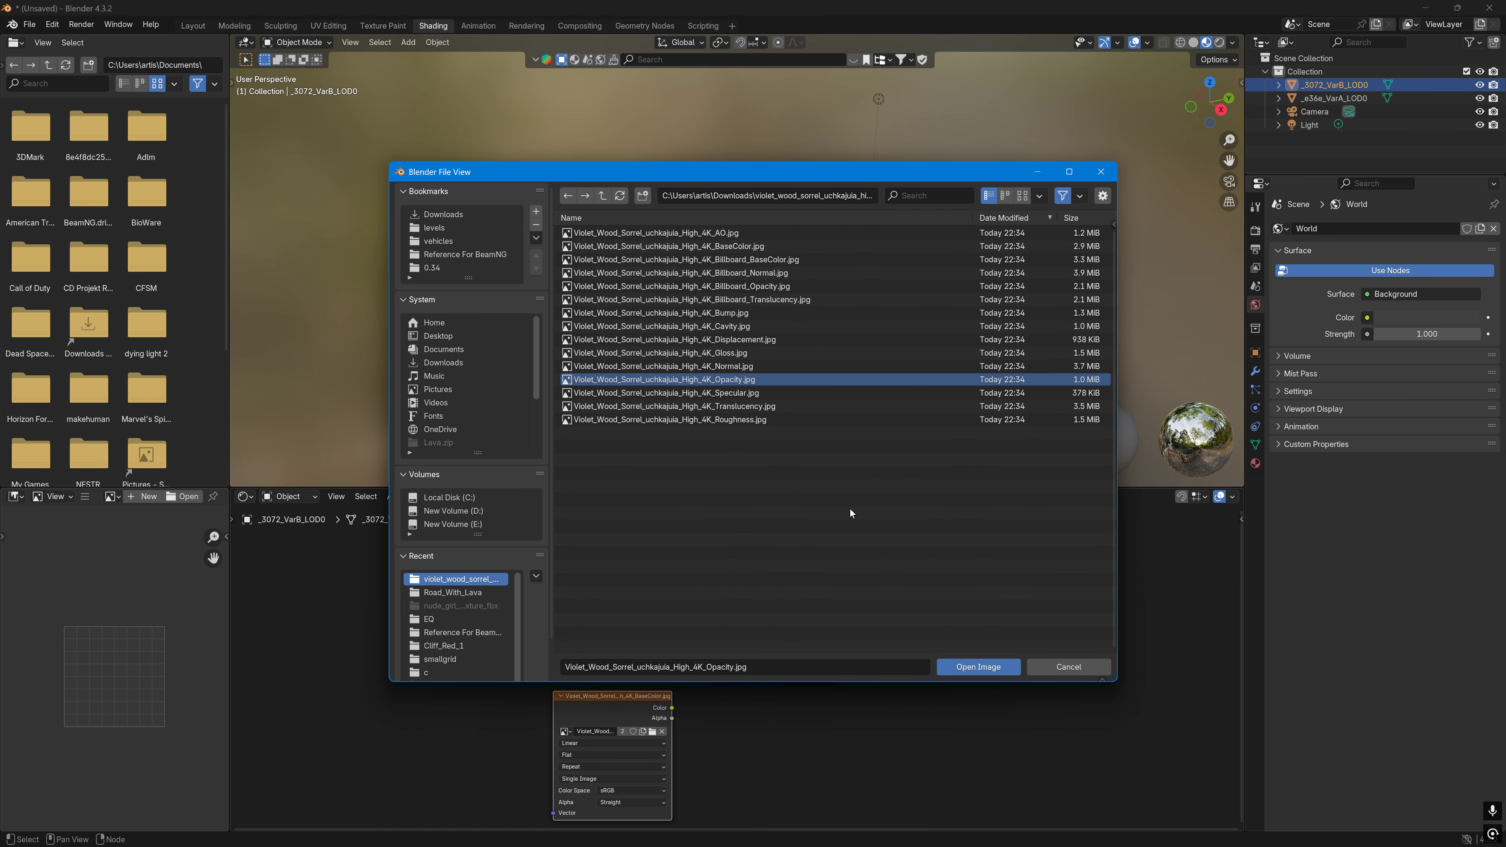
pyautogui.click(978, 668)
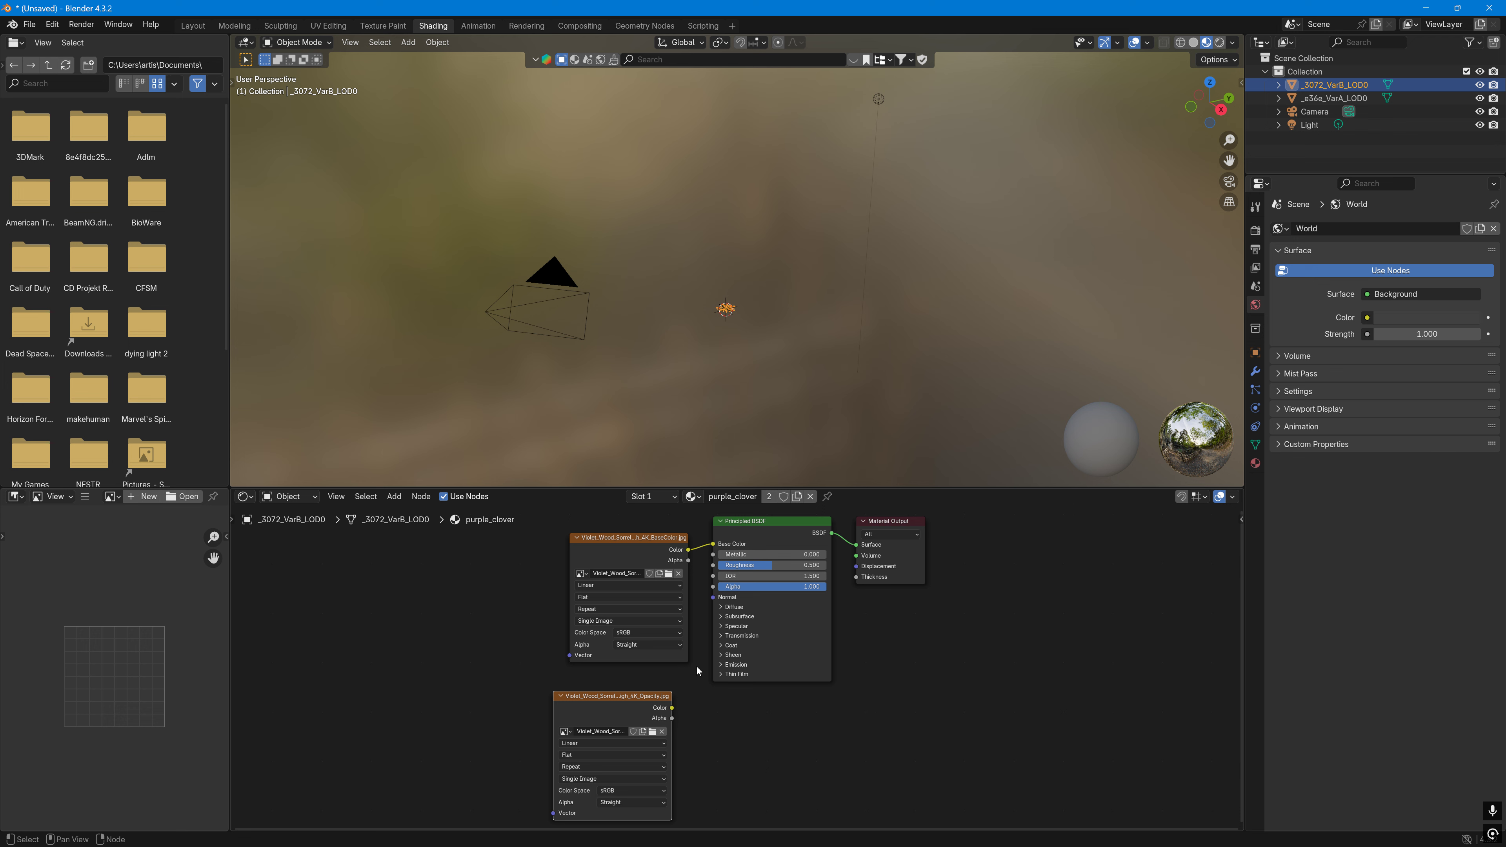
pyautogui.moveTo(673, 708); pyautogui.dragTo(713, 586)
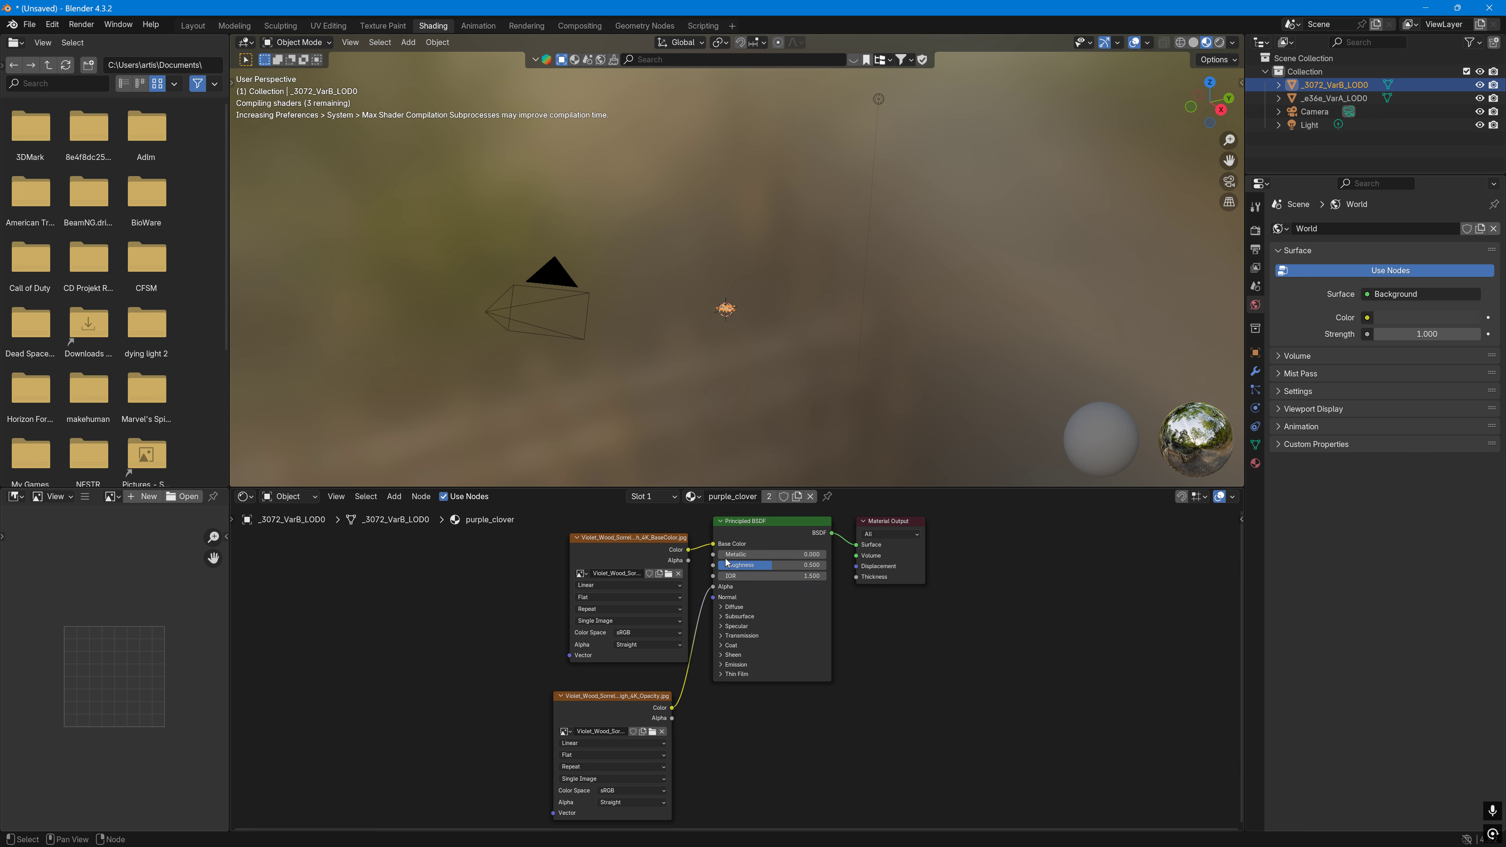
# Step: Inspect the leaf transparency up close, and move the BaseColor texture node farther away from the Principled BSDF node
pyautogui.scroll(15, 759, 248)
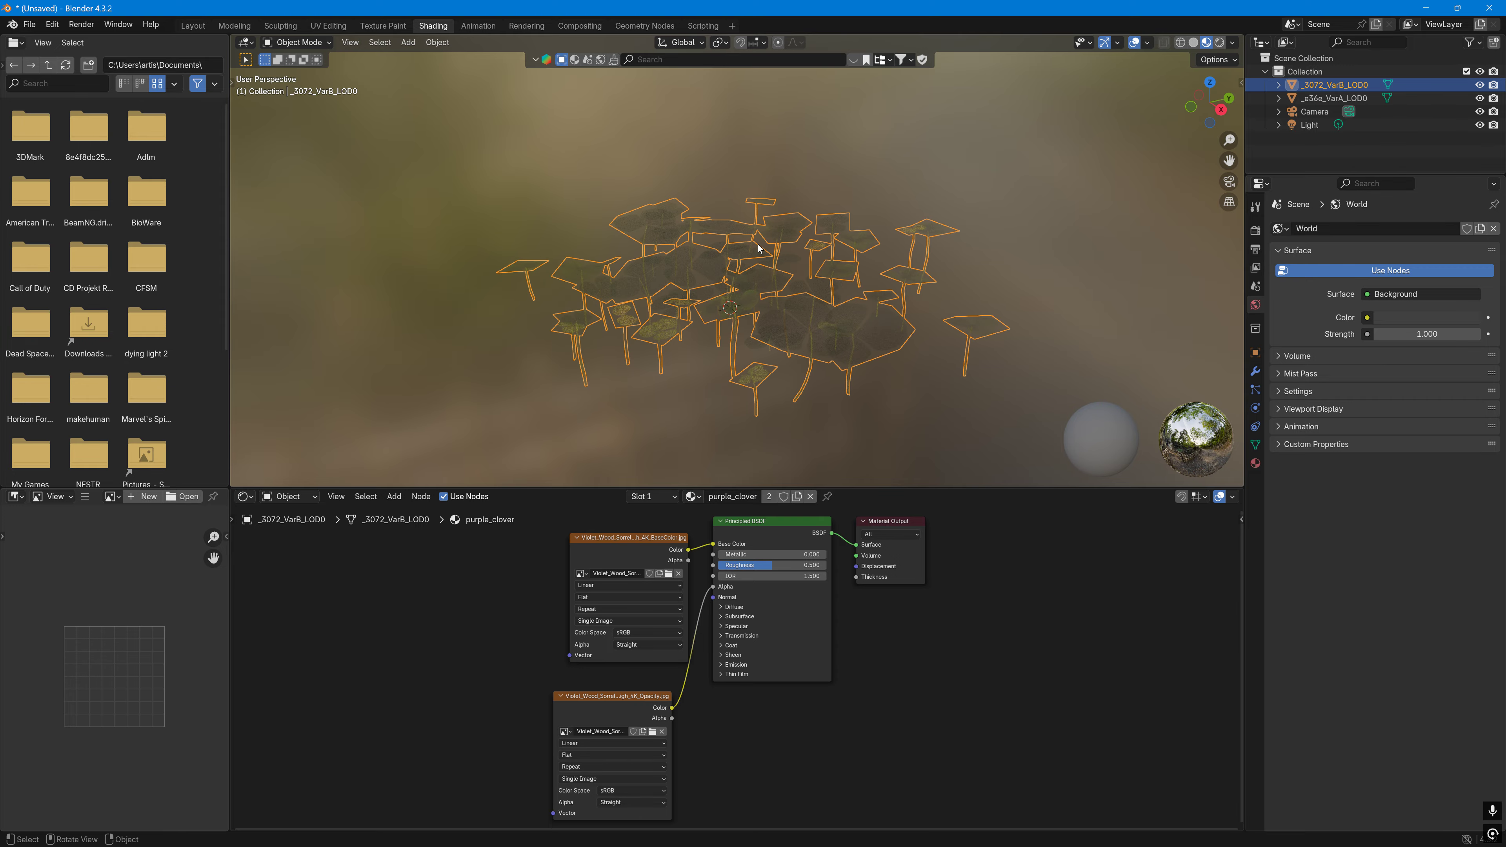
pyautogui.moveTo(758, 244); pyautogui.dragTo(942, 138, button='middle')
pyautogui.moveTo(1164, 89); pyautogui.dragTo(830, 300, button='middle')
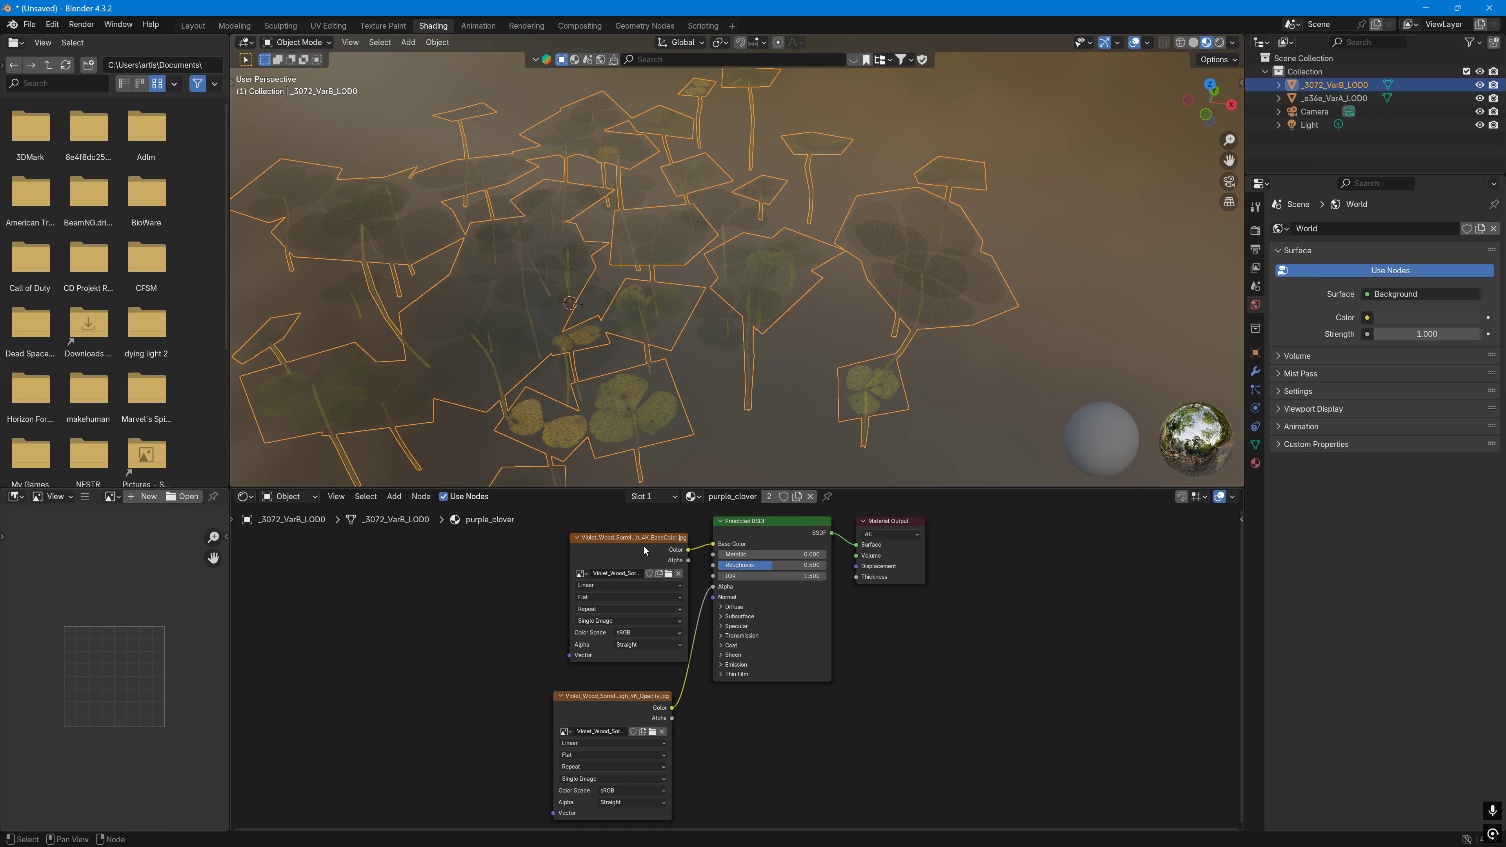
pyautogui.moveTo(649, 541); pyautogui.dragTo(453, 577)
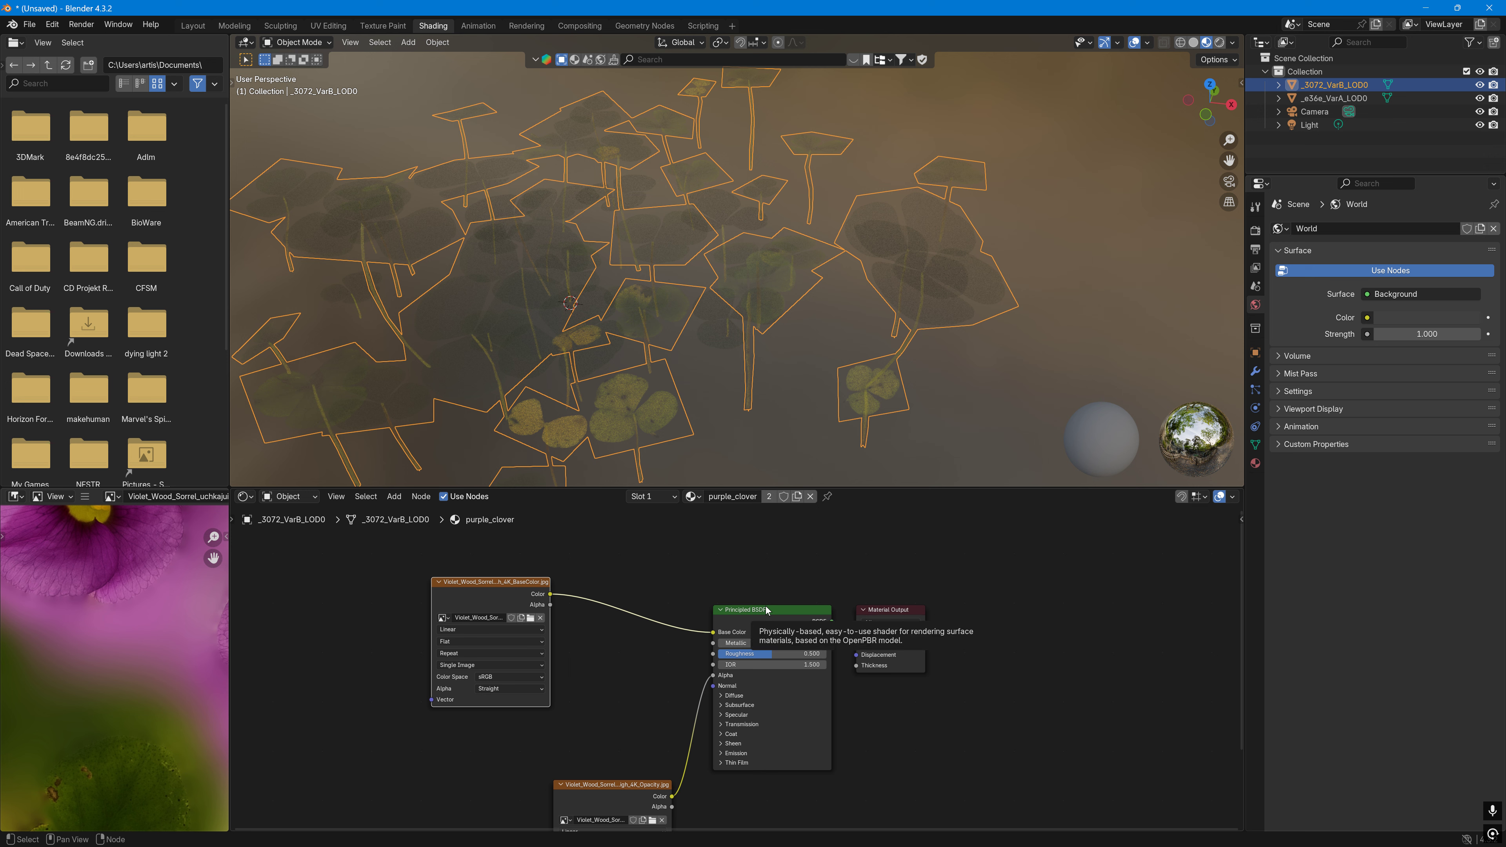
pyautogui.click(608, 789)
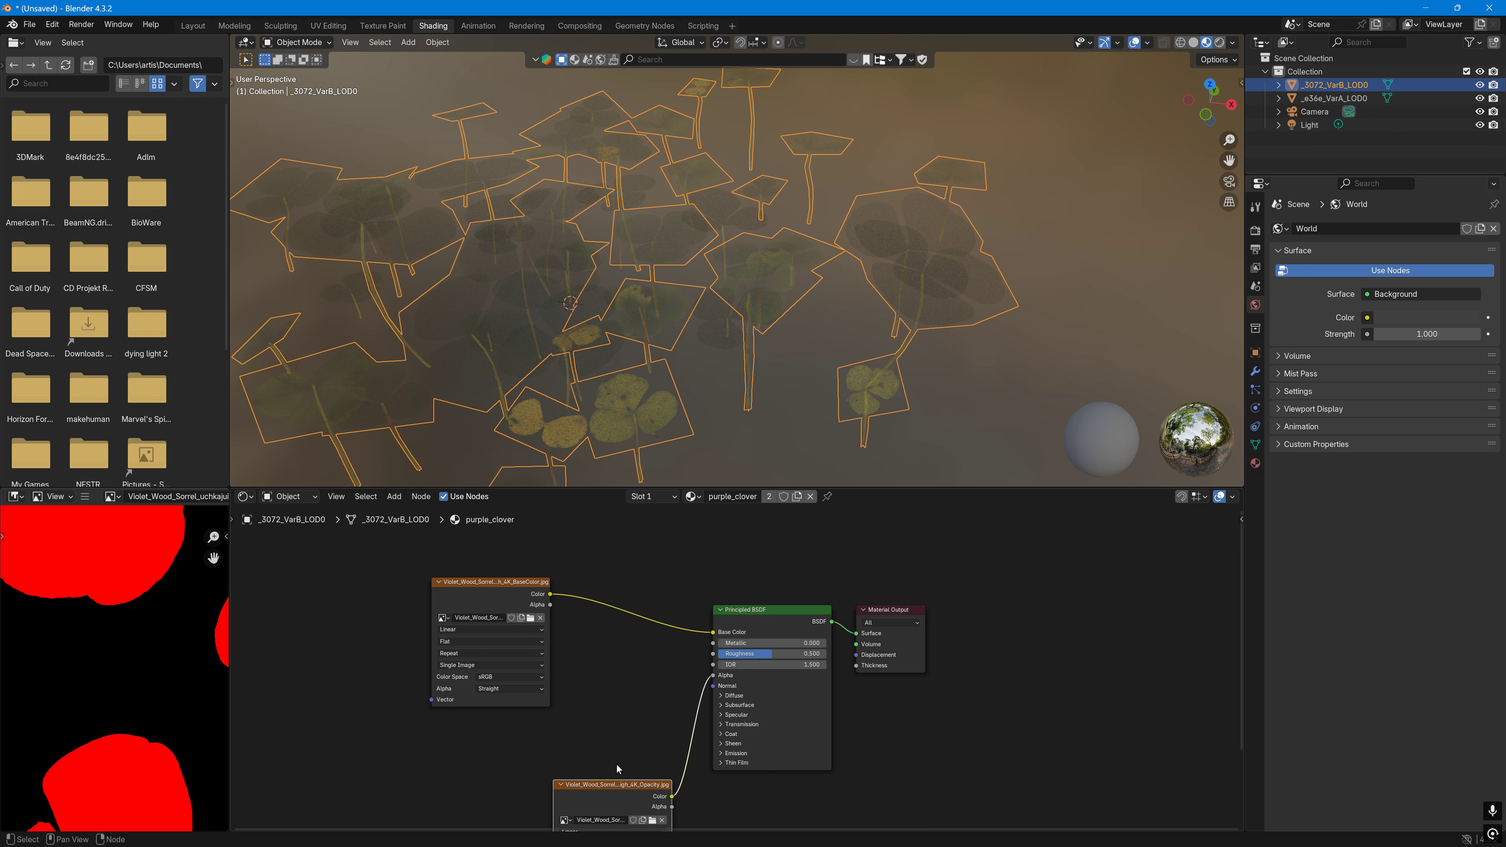
pyautogui.scroll(-1, 620, 755)
pyautogui.moveTo(622, 747); pyautogui.dragTo(633, 650, button='middle')
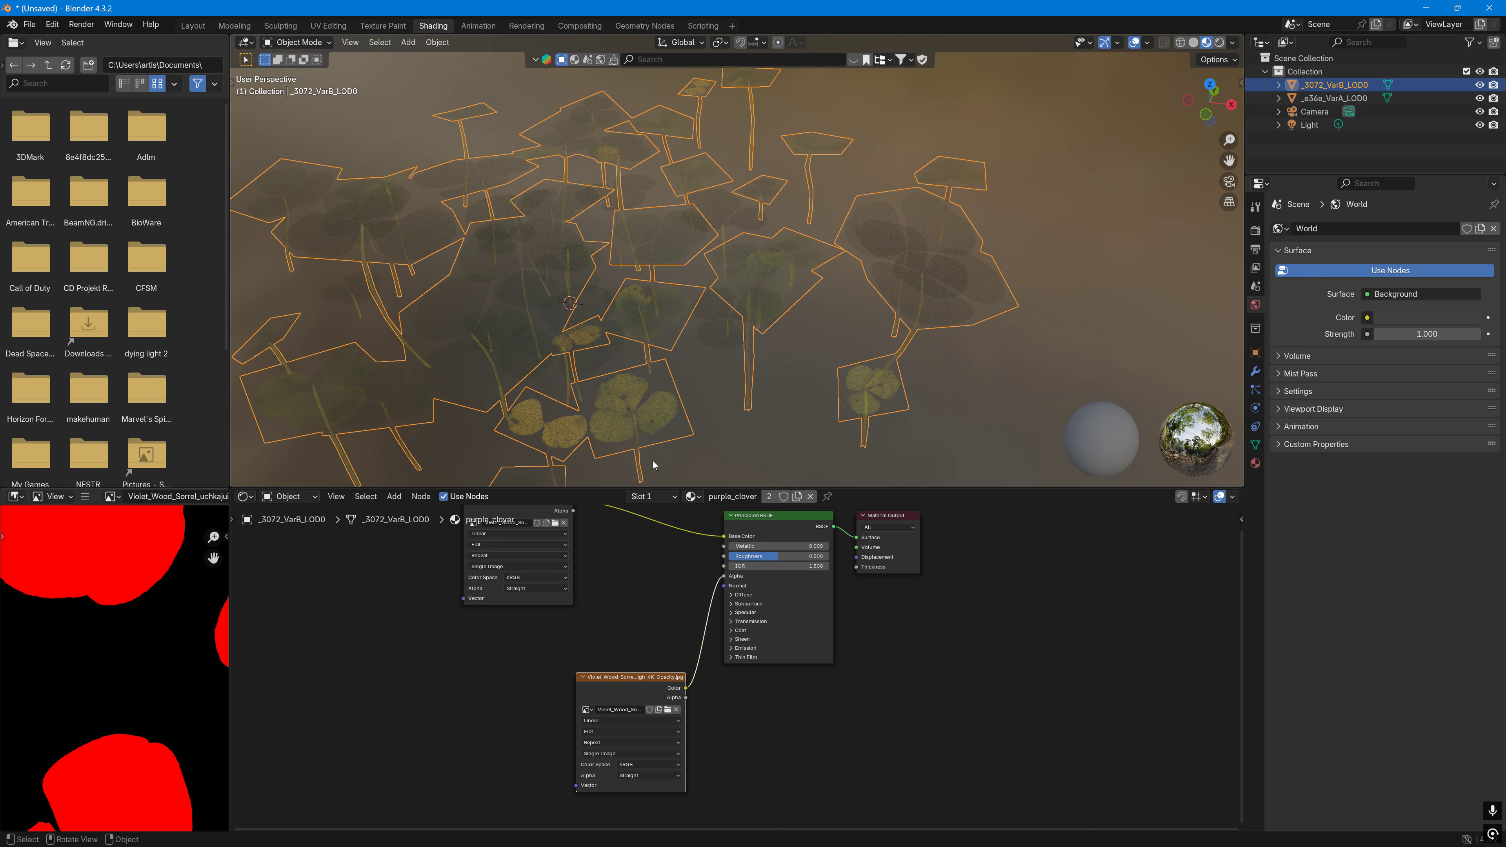
# Step: Move the Opacity texture node farther from the shader and insert a Math node into its link to Alpha
pyautogui.click(394, 496)
pyautogui.moveTo(422, 550)
pyautogui.moveTo(659, 684); pyautogui.dragTo(325, 660)
pyautogui.click(394, 497)
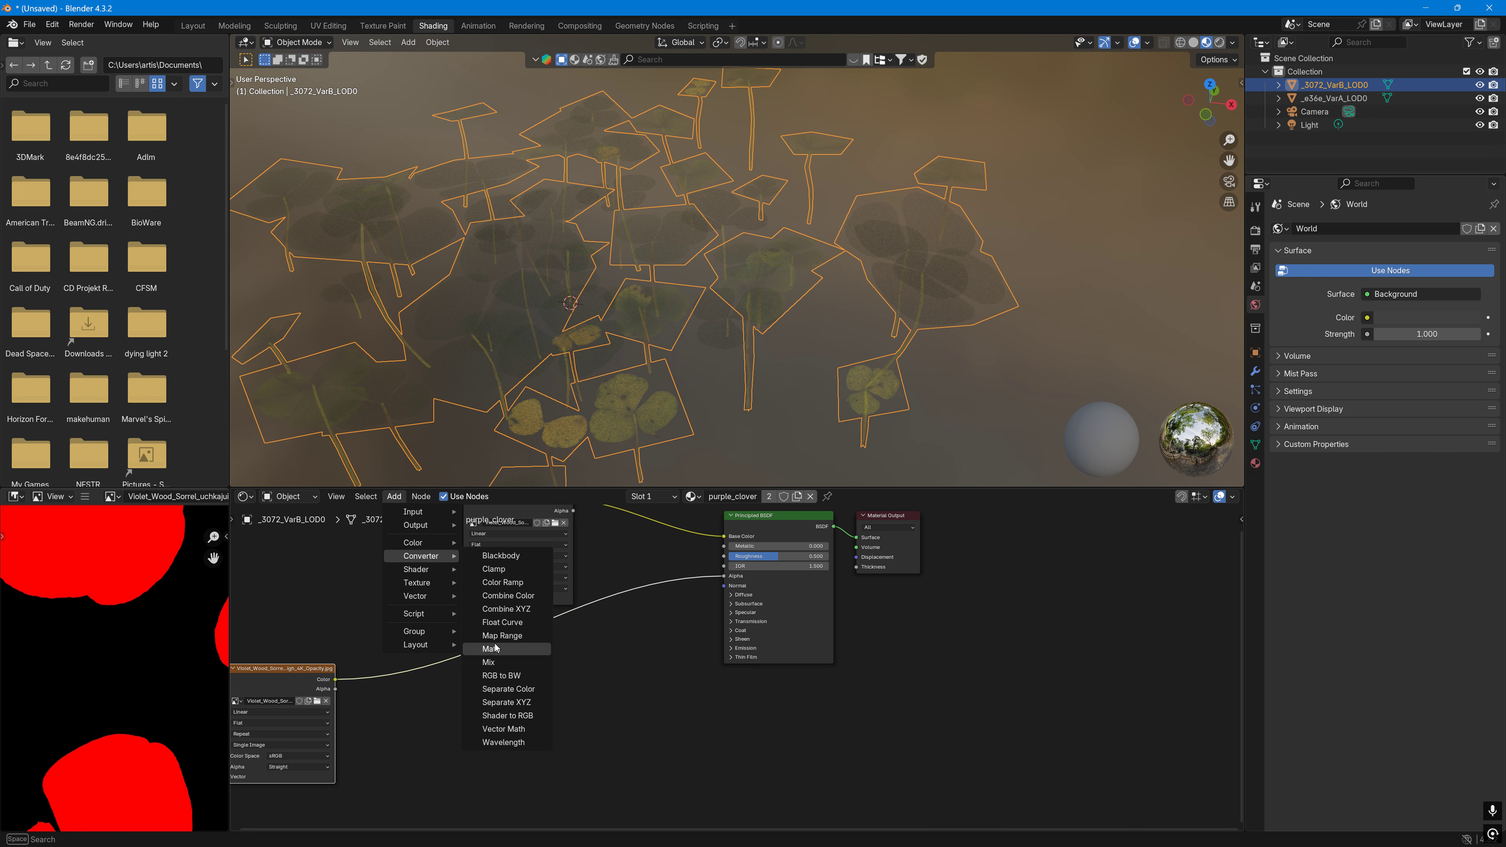
pyautogui.click(496, 648)
pyautogui.click(446, 702)
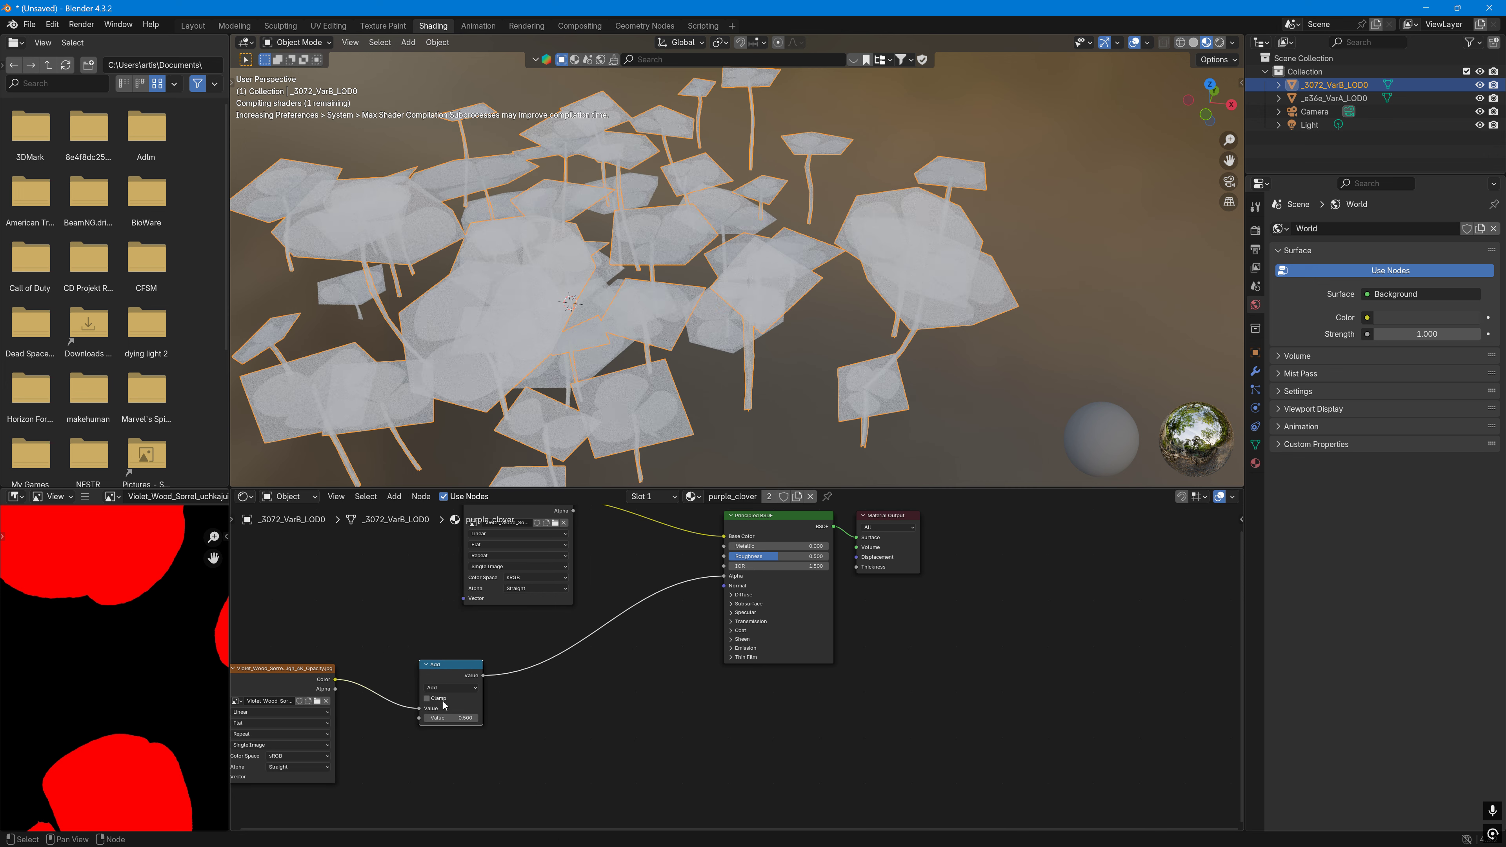
# Step: Try adjusting the Math node's second value with the Add operation and with the Subtract operation
pyautogui.moveTo(437, 718)
pyautogui.mouseDown()
pyautogui.moveTo(386, 717)
pyautogui.moveTo(457, 718)
pyautogui.moveTo(436, 717)
pyautogui.mouseUp()
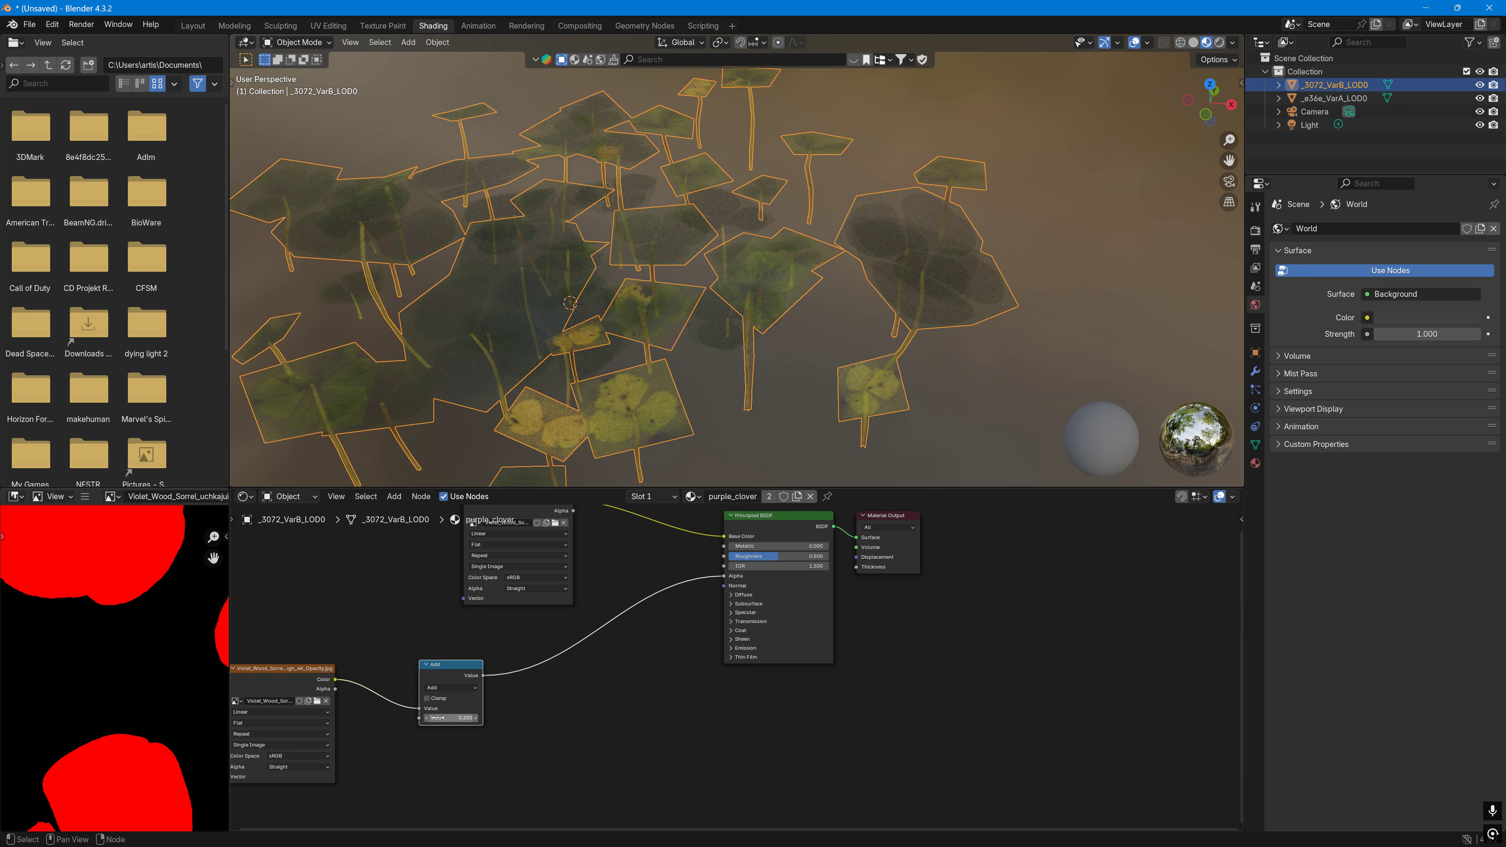
pyautogui.click(454, 687)
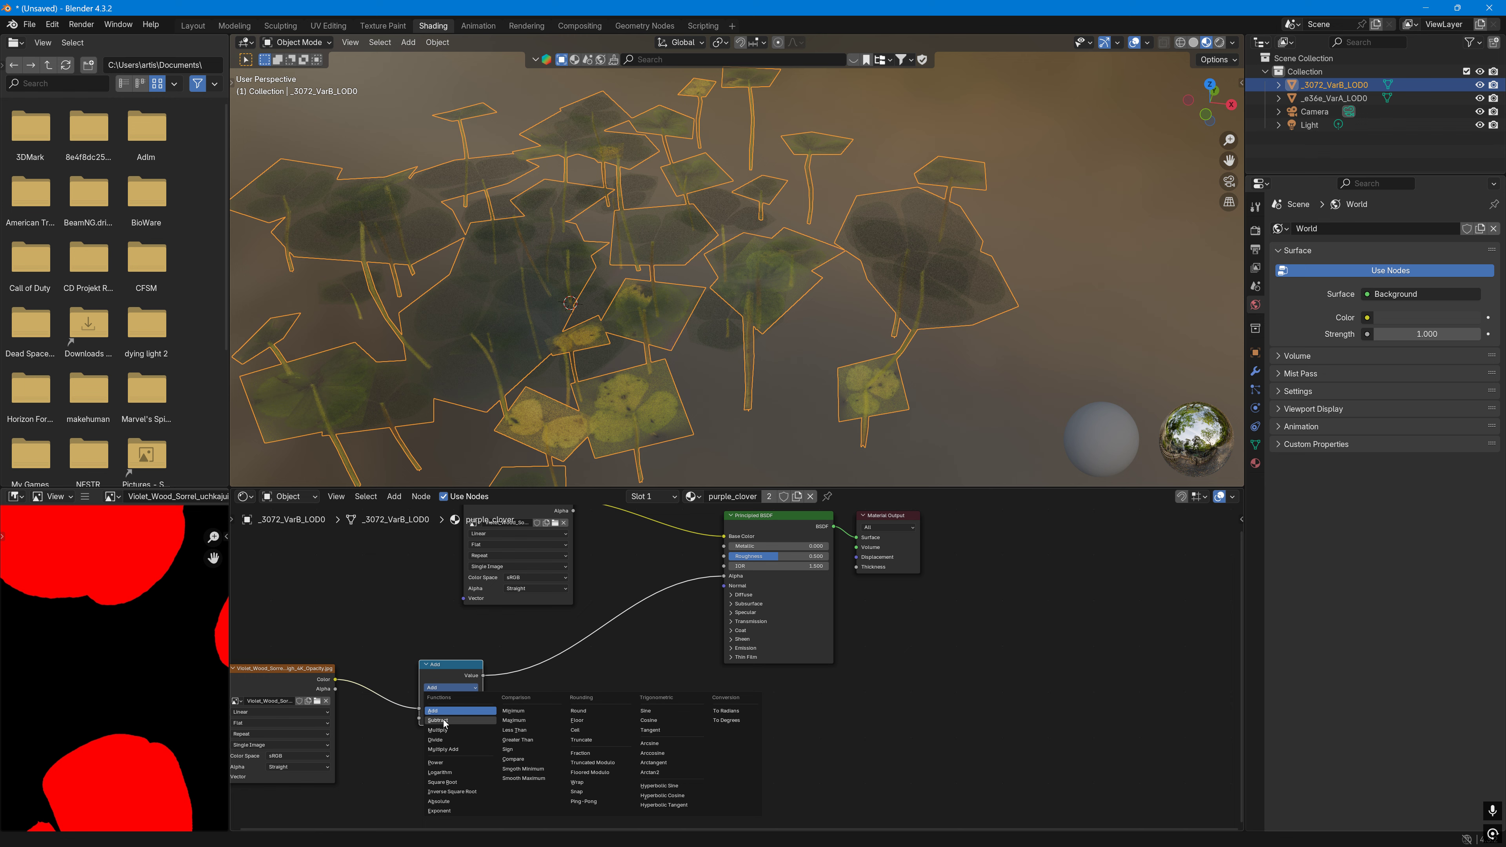
pyautogui.click(439, 718)
pyautogui.moveTo(439, 717); pyautogui.dragTo(456, 717)
# Step: Change the operation of the Math node between the Opacity texture and Alpha to Divide
pyautogui.click(459, 688)
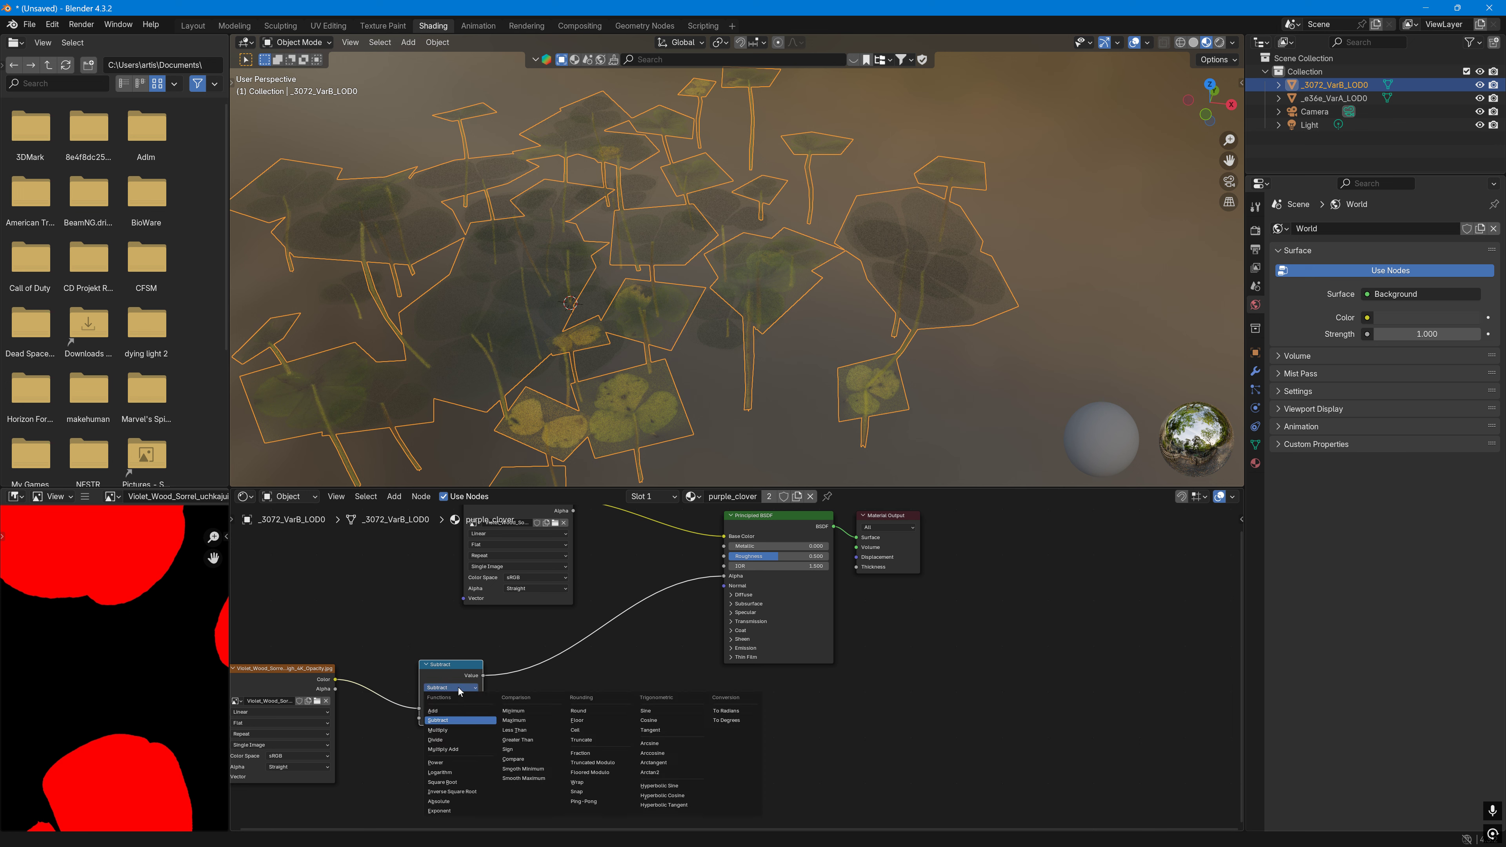
pyautogui.click(444, 741)
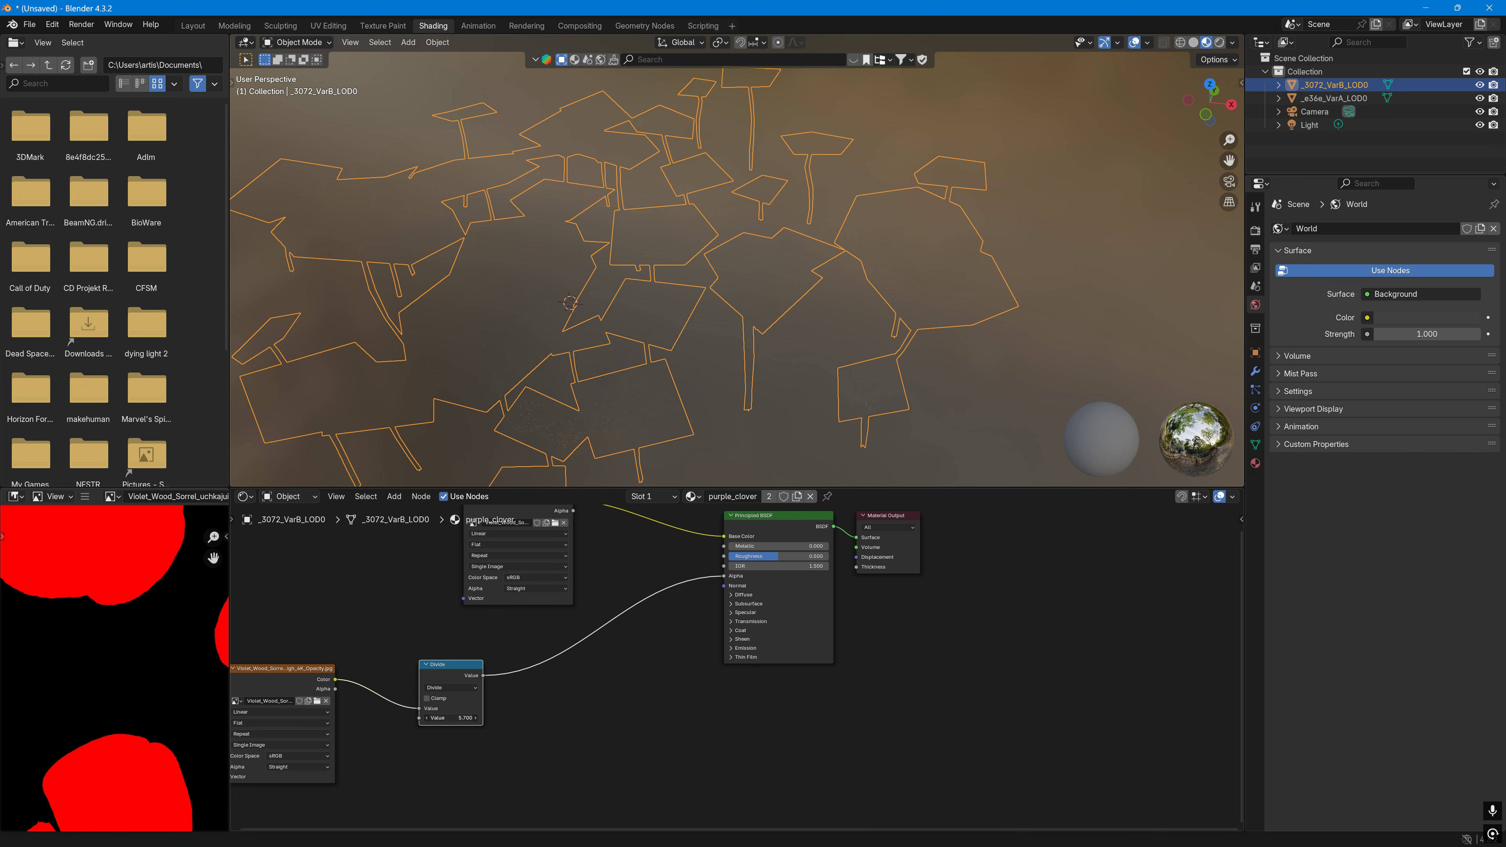
# Step: Try adjusting the Math node's second value with the Divide operation and with the Minimum operation
pyautogui.moveTo(451, 718); pyautogui.dragTo(477, 718)
pyautogui.click(461, 688)
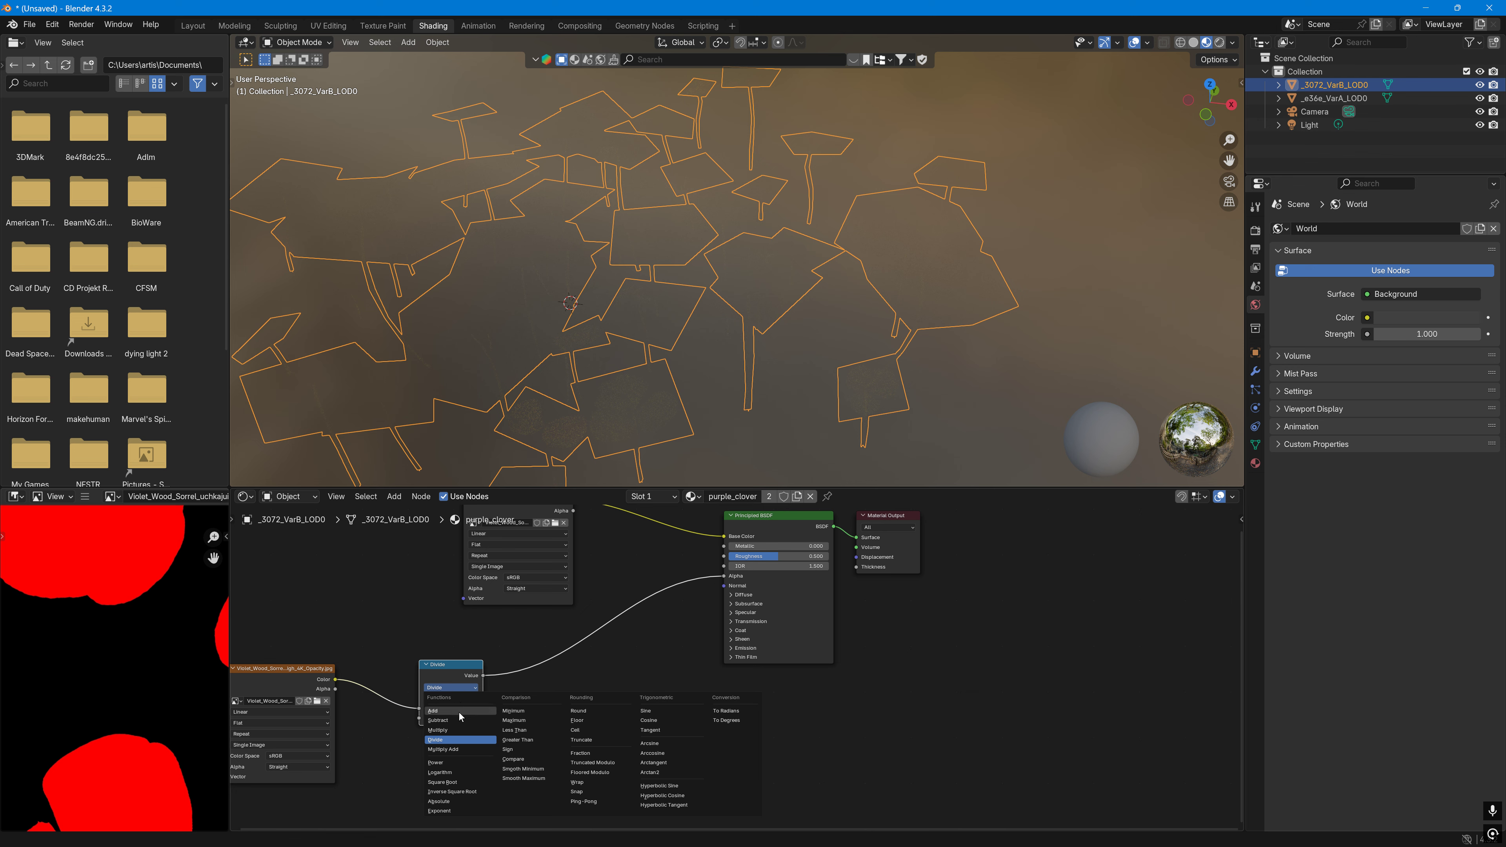
pyautogui.click(522, 712)
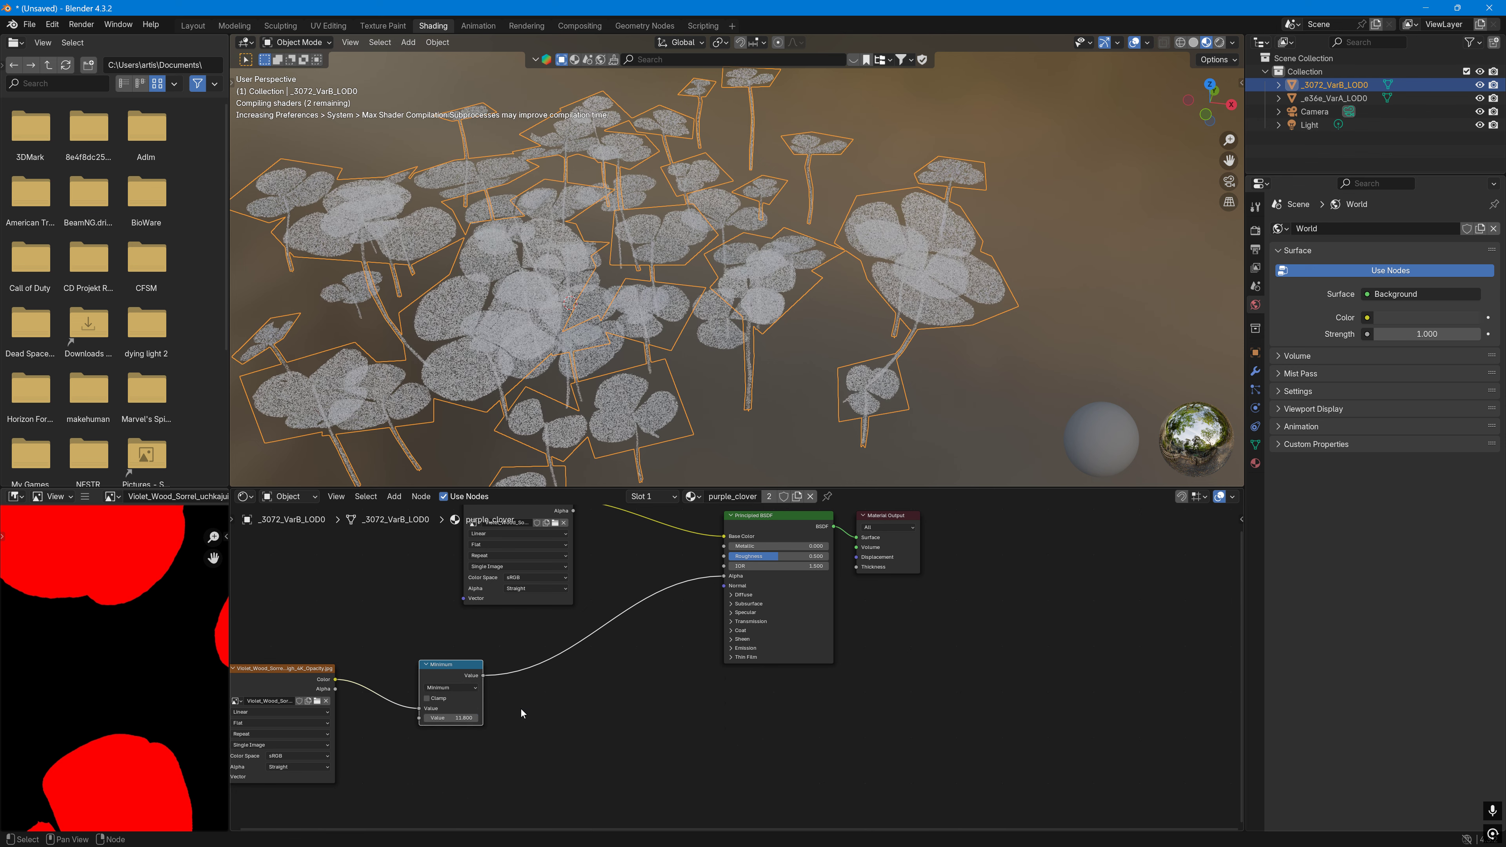
pyautogui.moveTo(458, 712)
pyautogui.mouseDown()
pyautogui.moveTo(391, 720)
pyautogui.moveTo(504, 719)
pyautogui.moveTo(418, 719)
pyautogui.moveTo(437, 718)
pyautogui.mouseUp()
# Step: Delete the Opacity texture node and the Math node from the purple_clover material
pyautogui.moveTo(318, 628); pyautogui.dragTo(474, 732)
pyautogui.press('Delete')
pyautogui.scroll(-2, 692, 289)
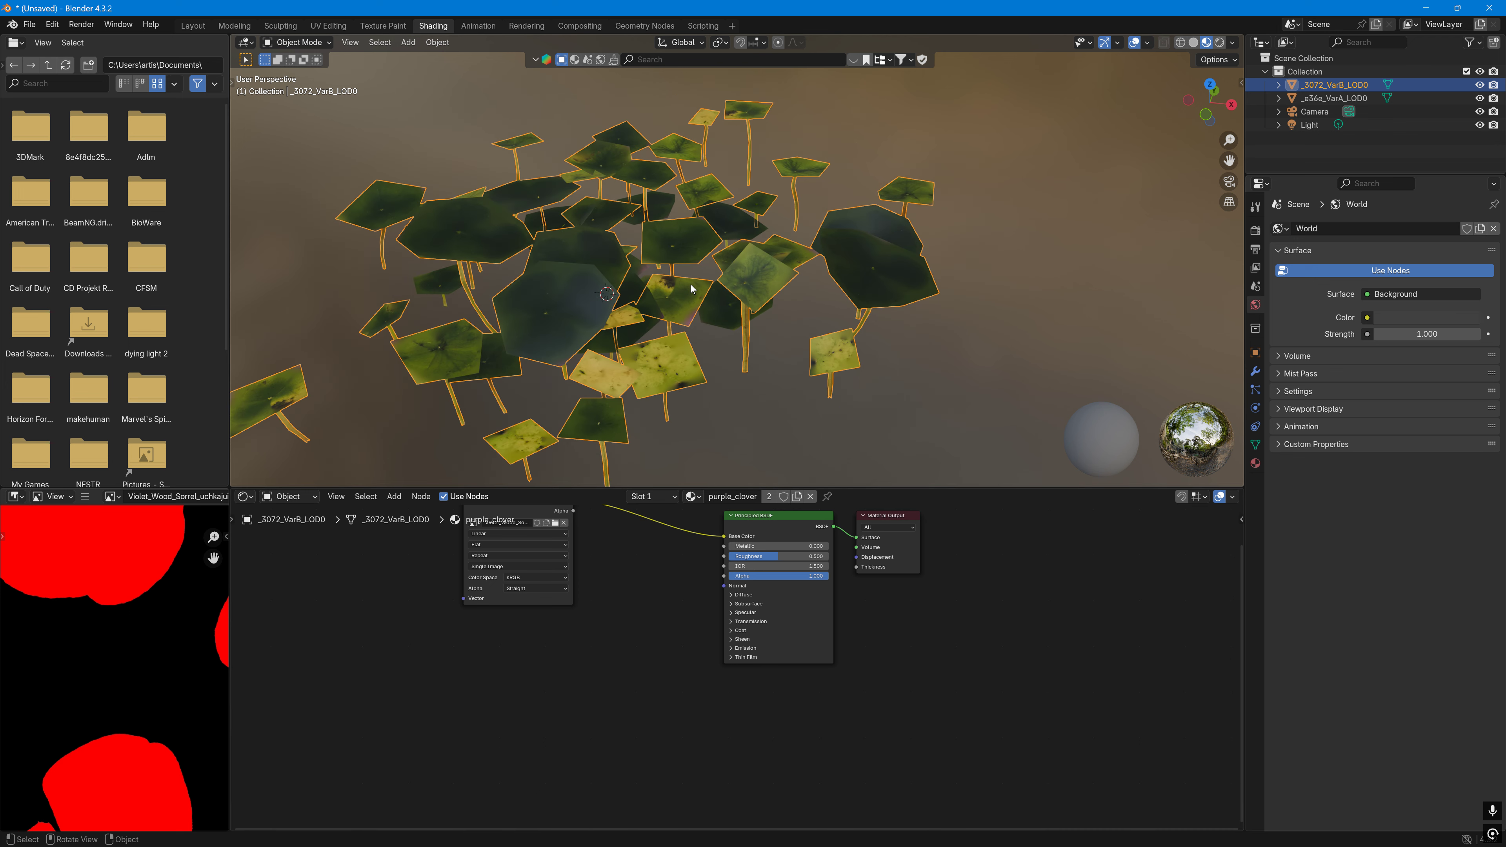
# Step: Return to the Layout workspace and import Violet_Wood_Sorrel_uchkajuia_High_uchkajuia_VarD_LOD0.fbx
pyautogui.click(192, 26)
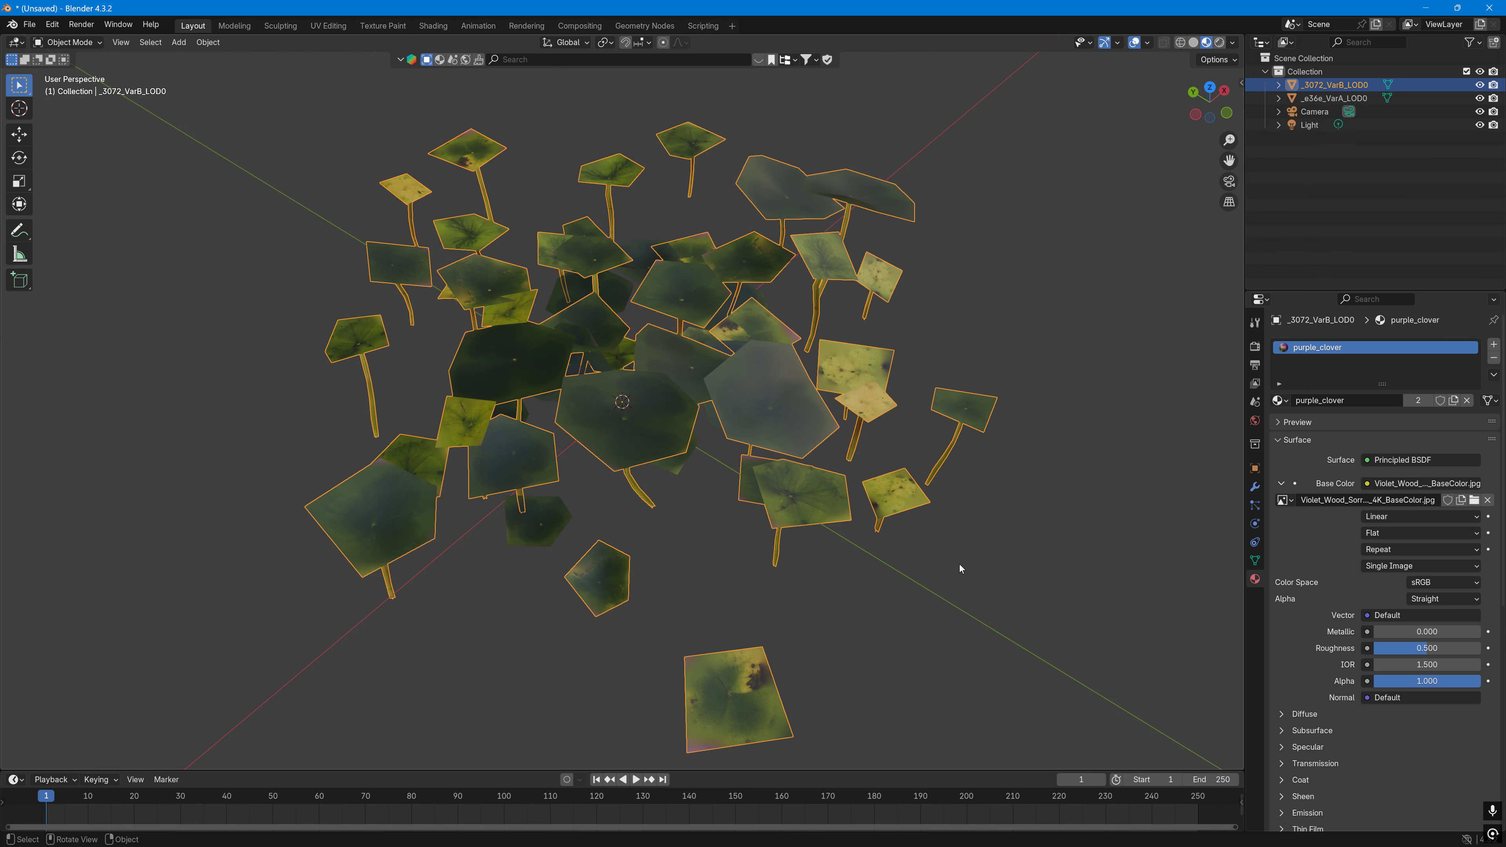
pyautogui.moveTo(958, 564); pyautogui.dragTo(963, 549, button='middle')
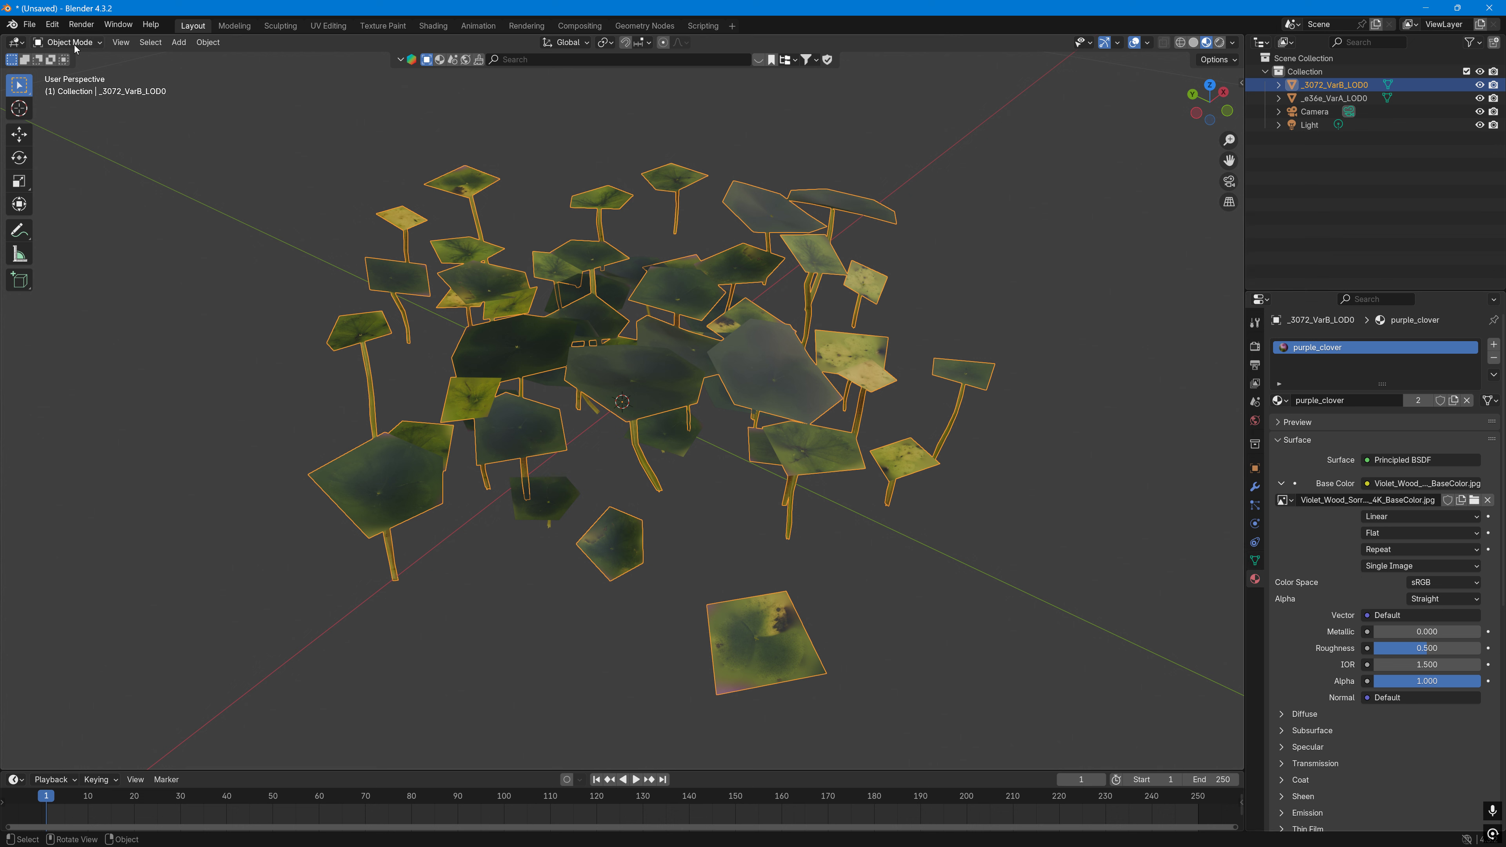
pyautogui.click(29, 25)
pyautogui.moveTo(45, 67)
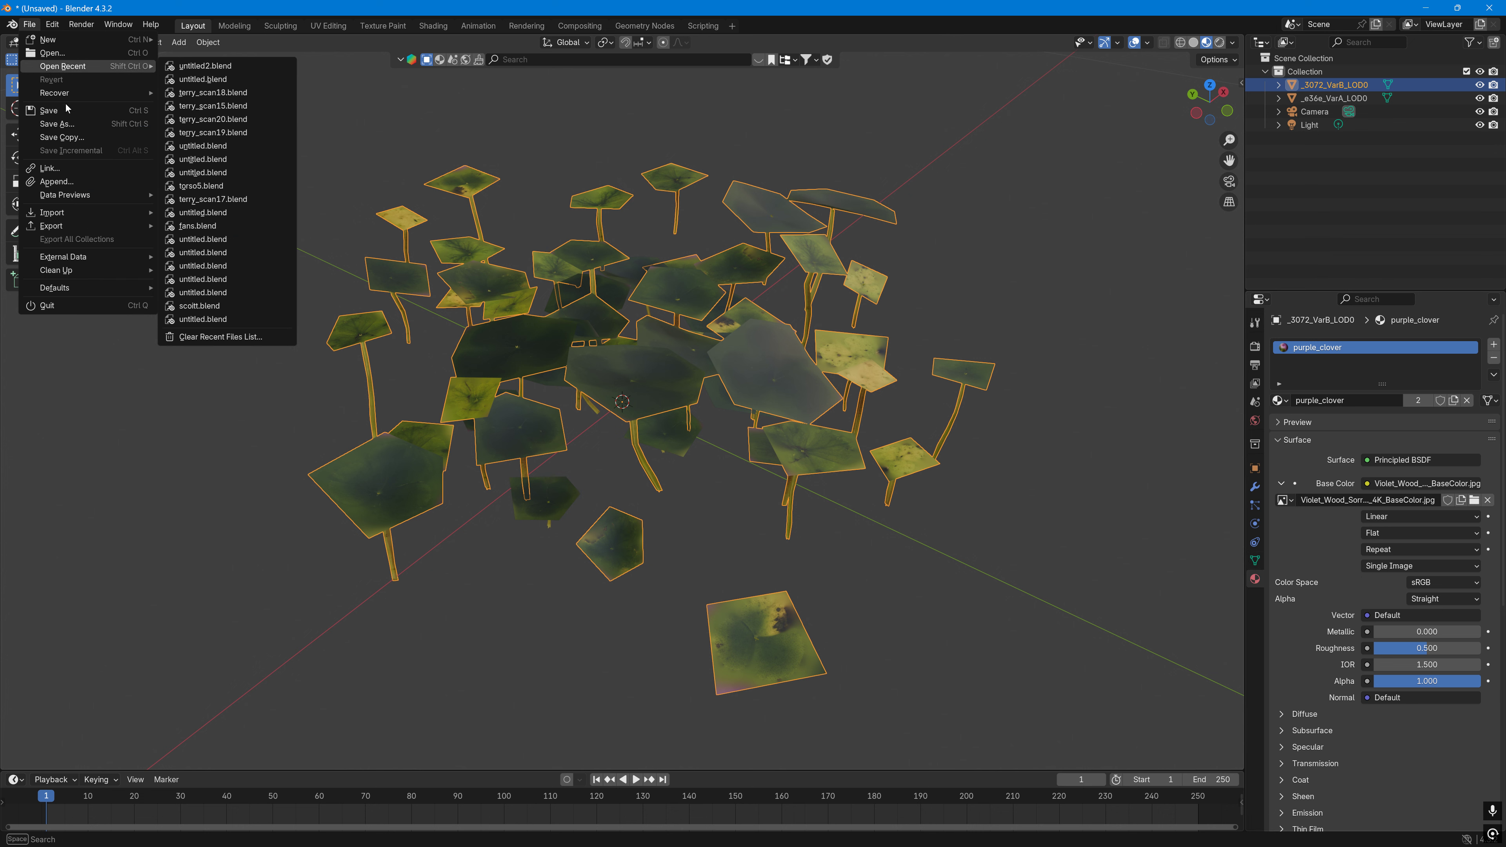
pyautogui.moveTo(59, 213)
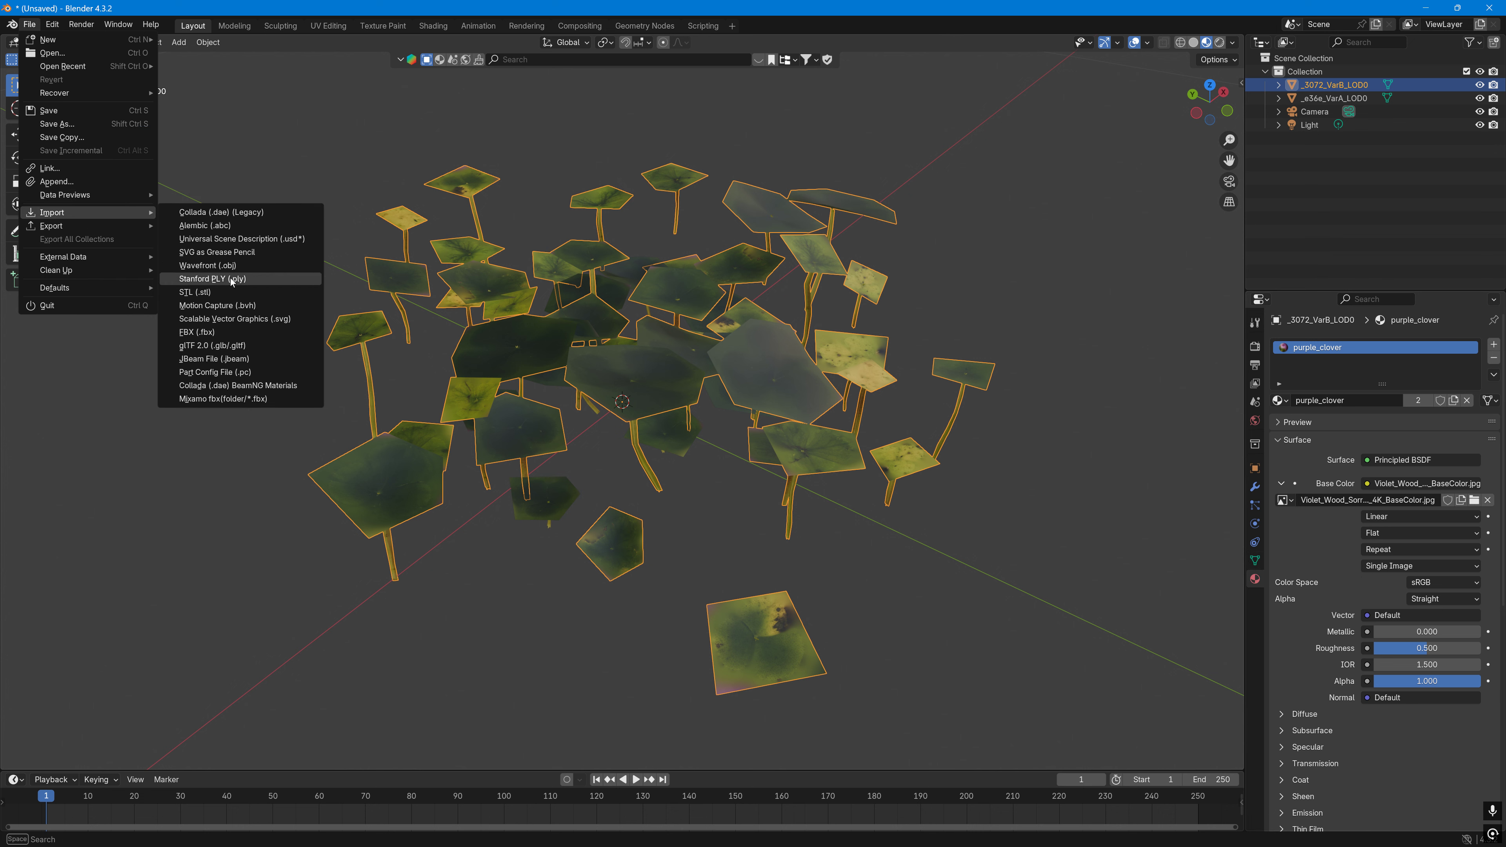
pyautogui.click(234, 333)
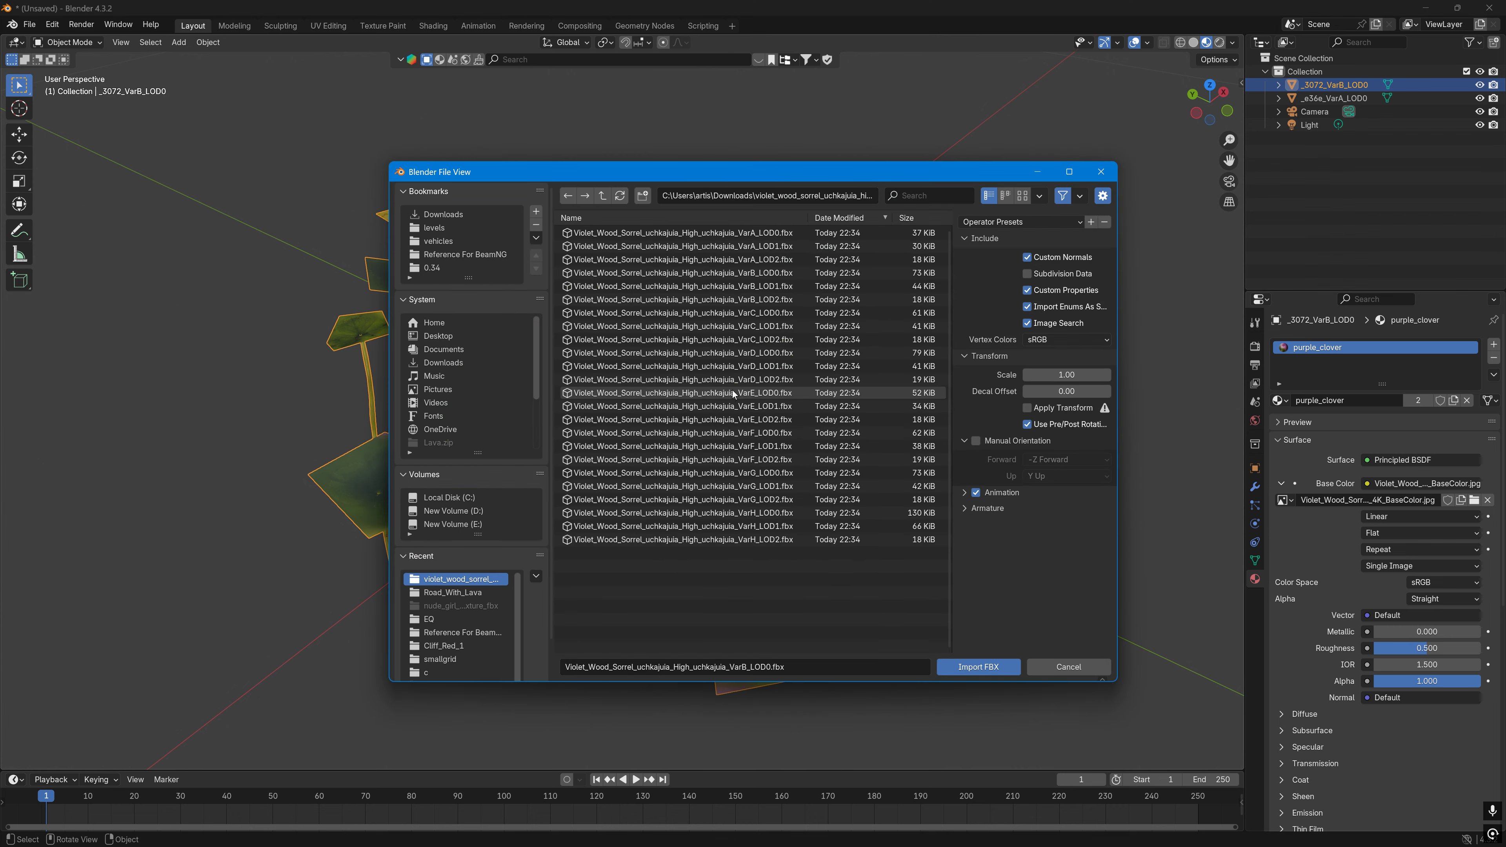
pyautogui.click(753, 352)
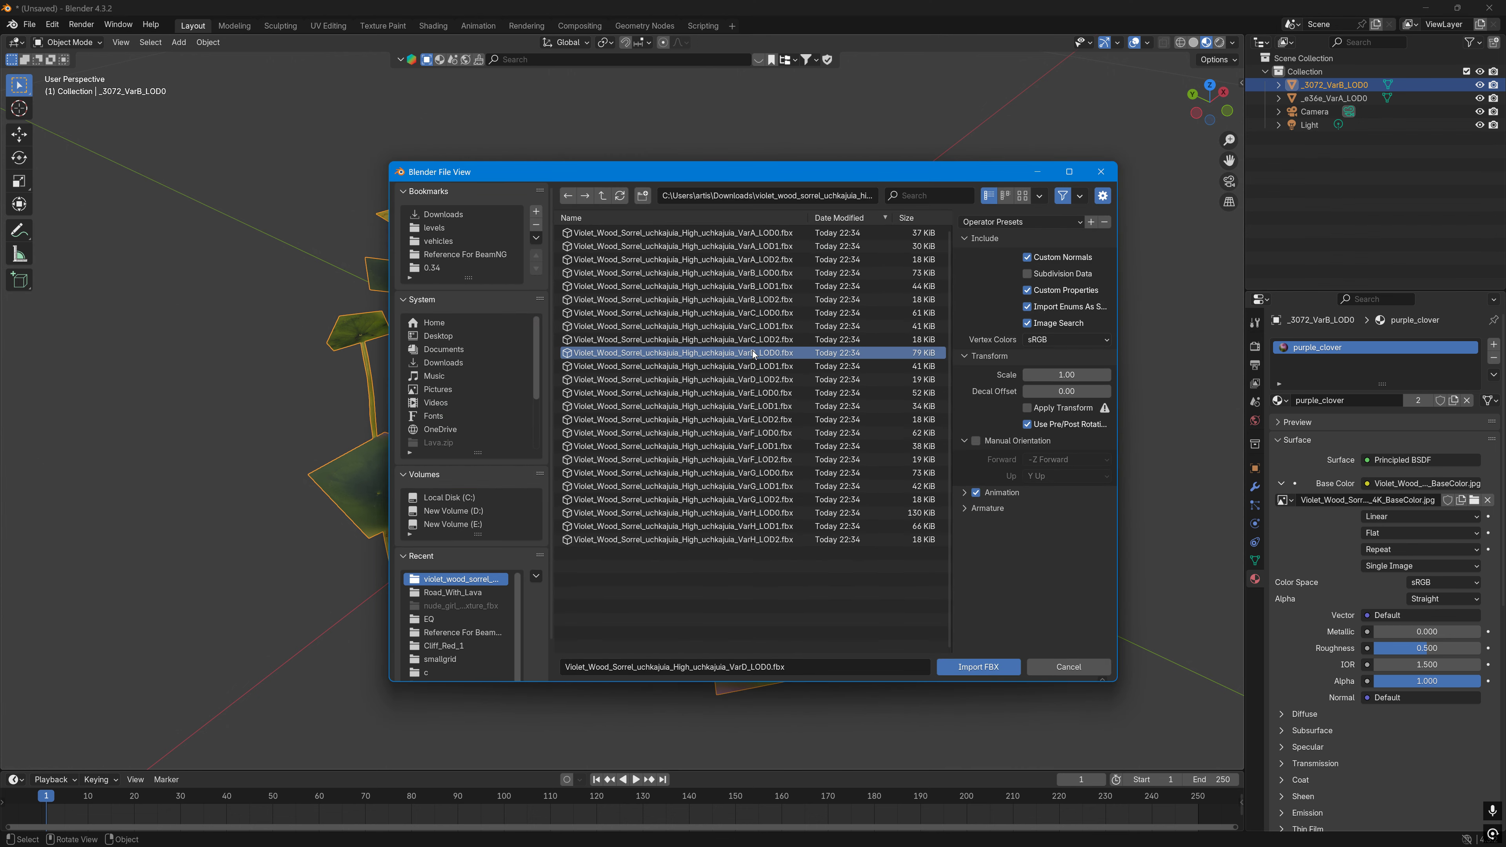
pyautogui.click(978, 667)
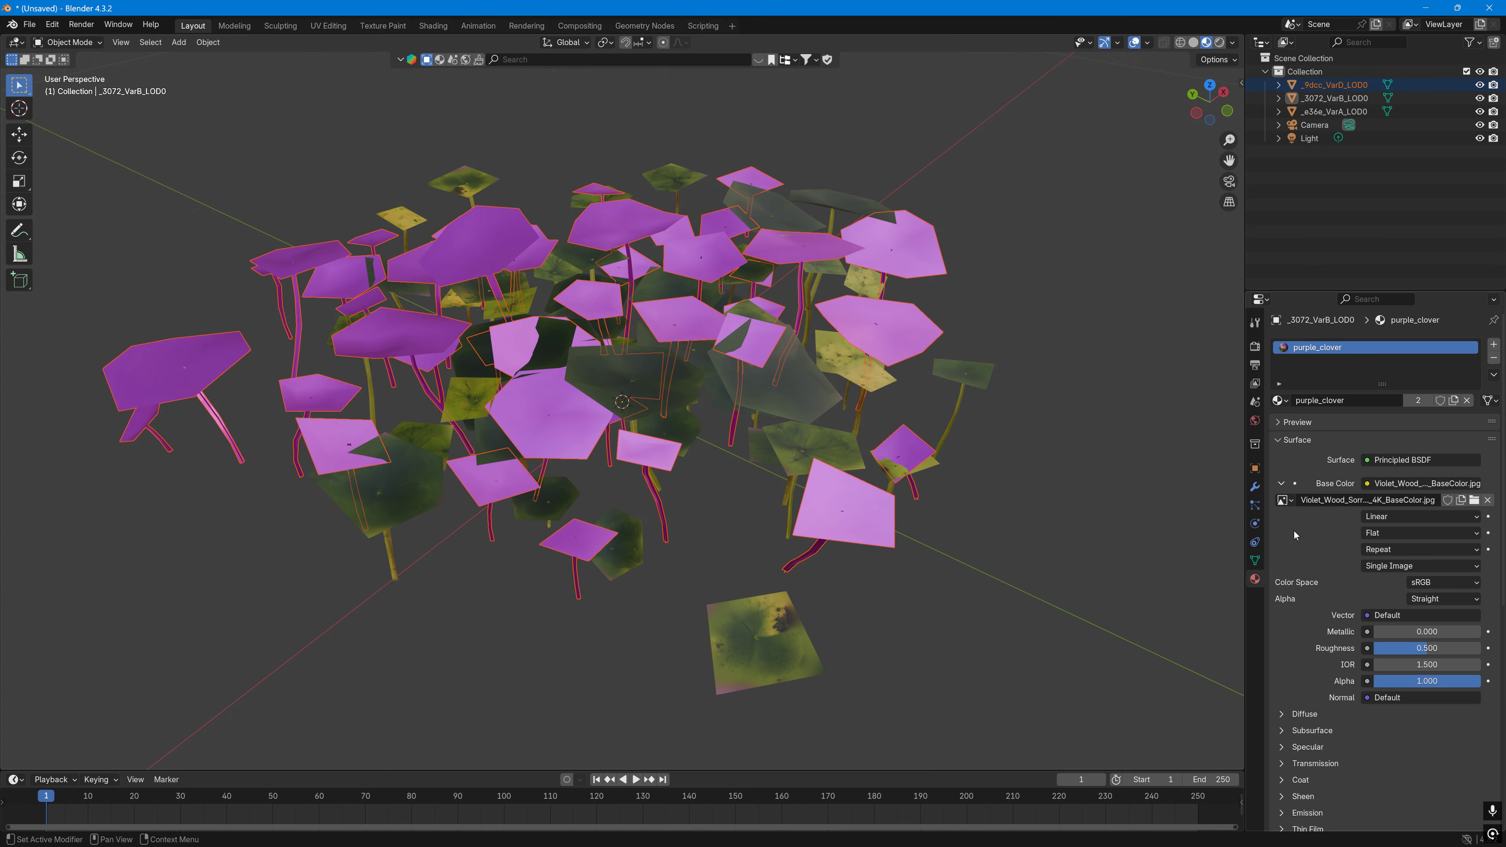
# Step: Assign the purple_clover material to the imported VarD plant
pyautogui.click(1279, 400)
pyautogui.click(1174, 472)
pyautogui.moveTo(925, 469); pyautogui.dragTo(854, 468, button='middle')
# Step: Import Violet_Wood_Sorrel_uchkajuia_High_uchkajuia_VarH_LOD0.fbx into the scene
pyautogui.click(29, 24)
pyautogui.moveTo(47, 211)
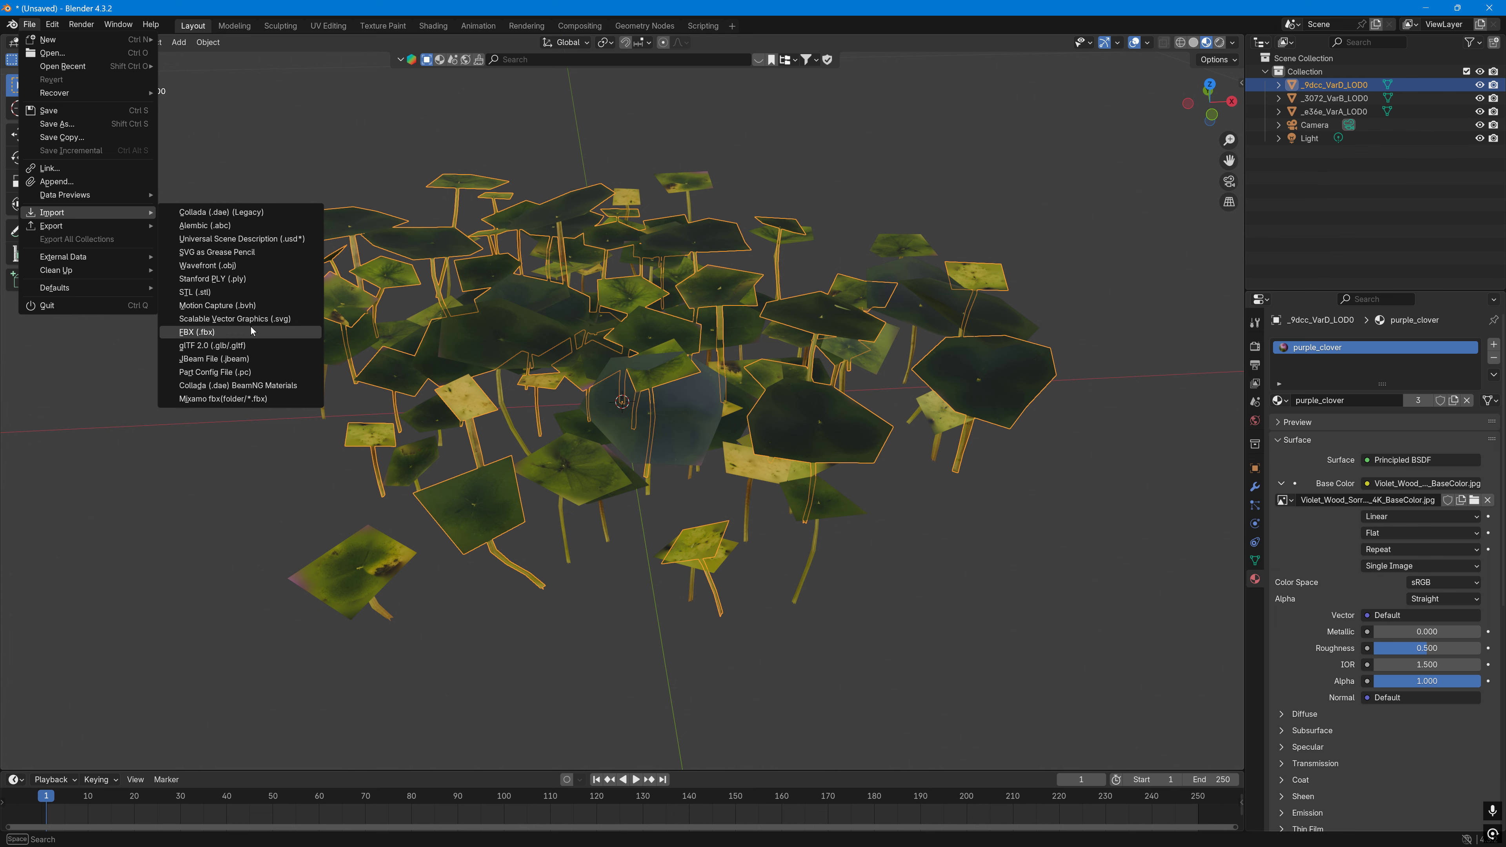
pyautogui.click(249, 332)
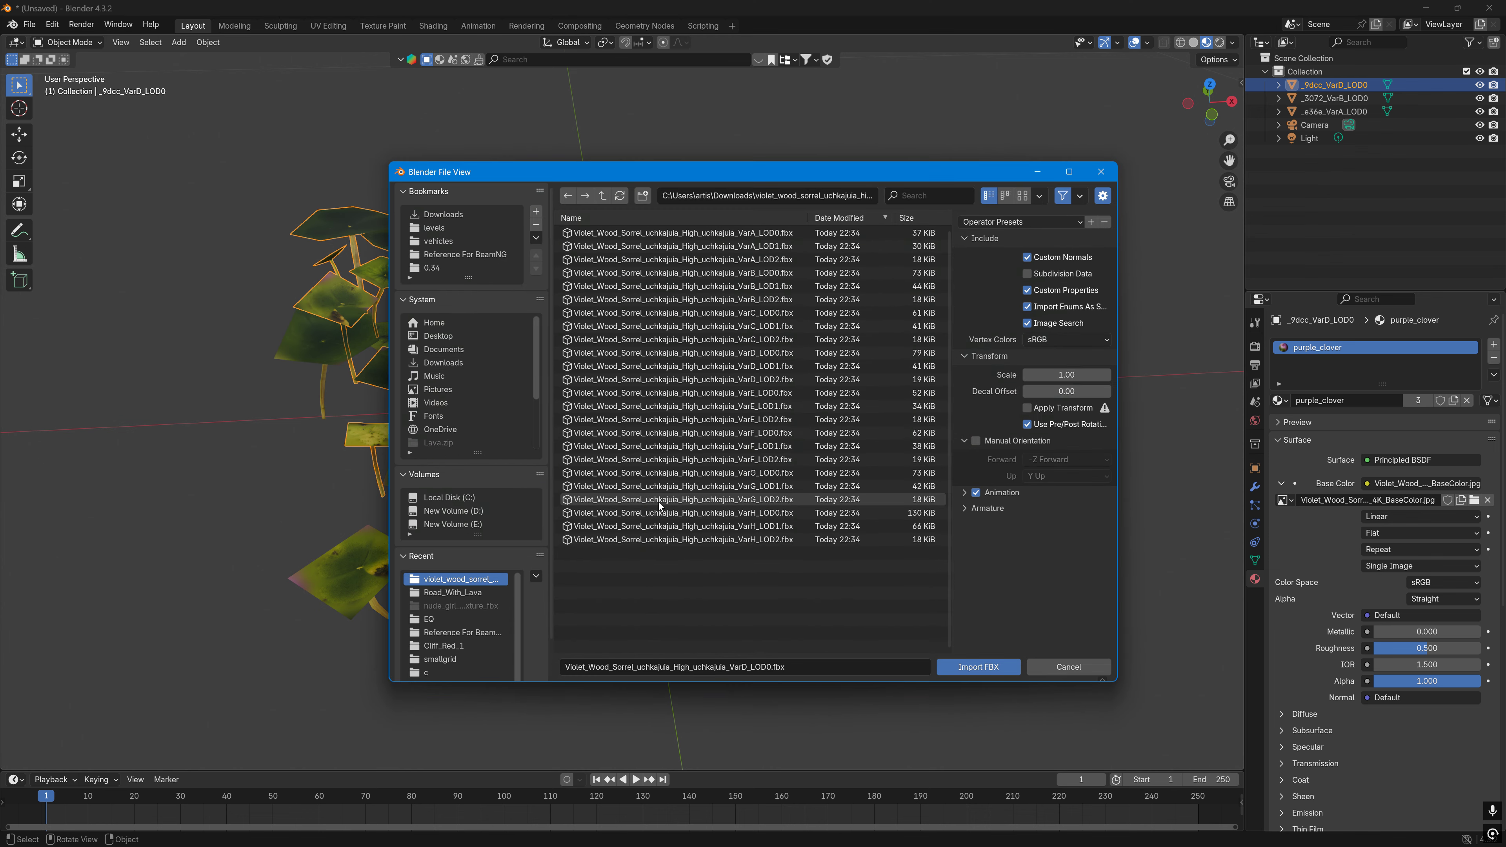
pyautogui.click(659, 513)
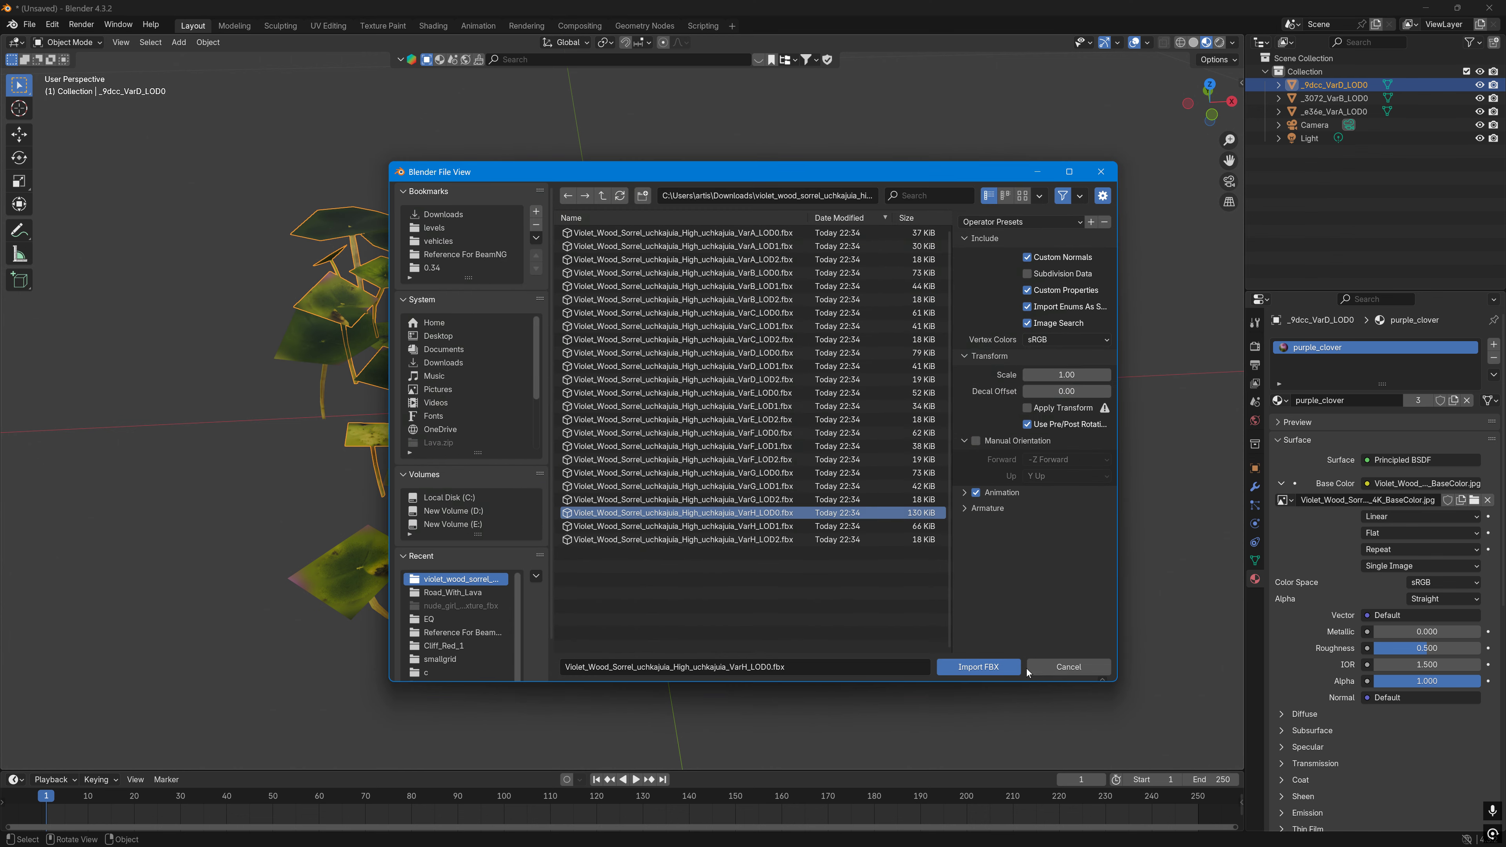
pyautogui.click(978, 666)
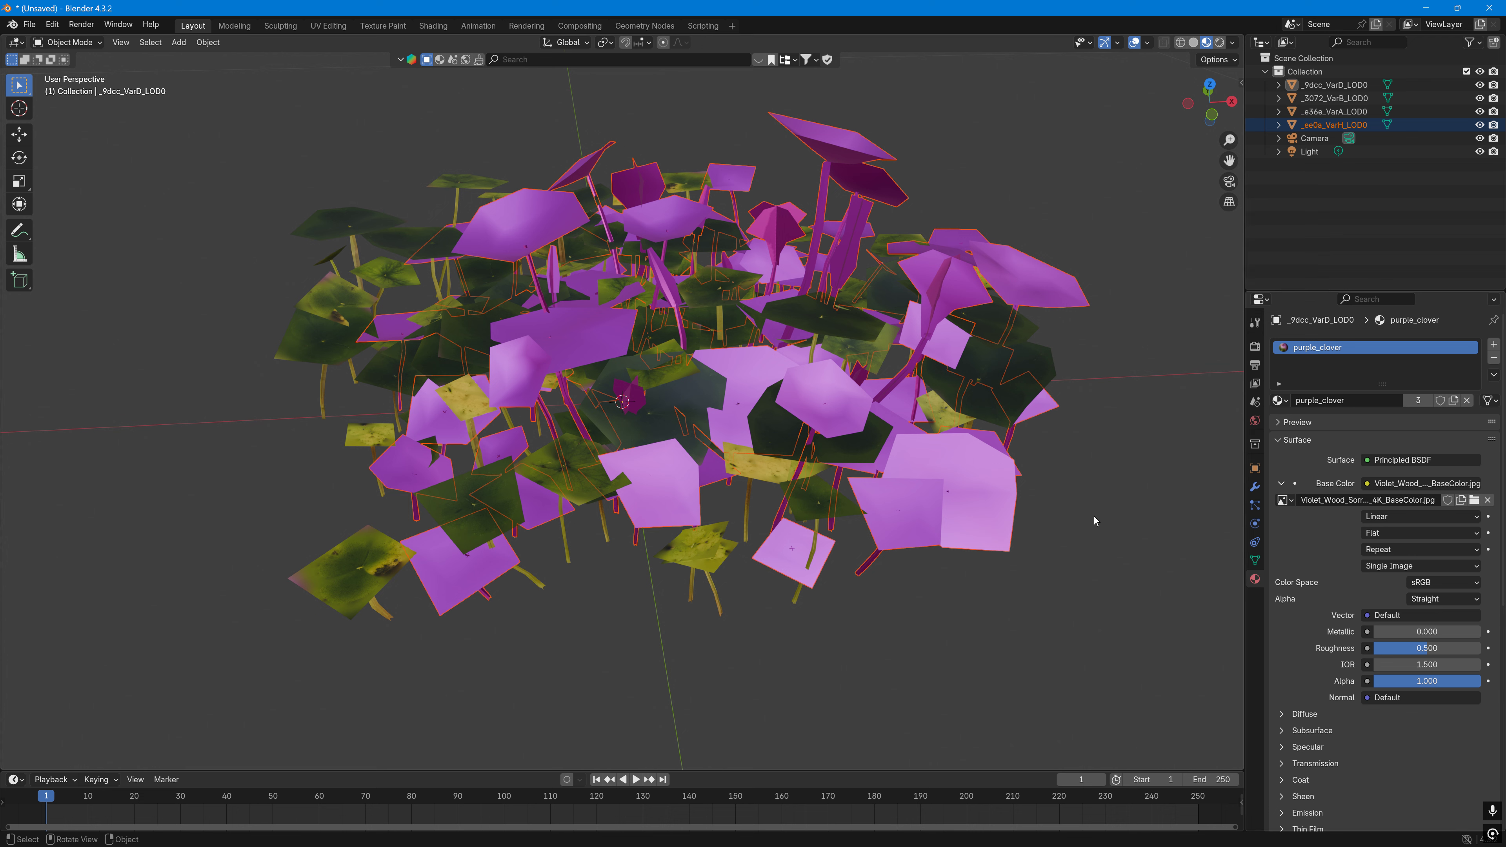
# Step: Replace the imported VarH plant's Atlas.003 material with purple_clover and view the plant from other sides
pyautogui.click(991, 515)
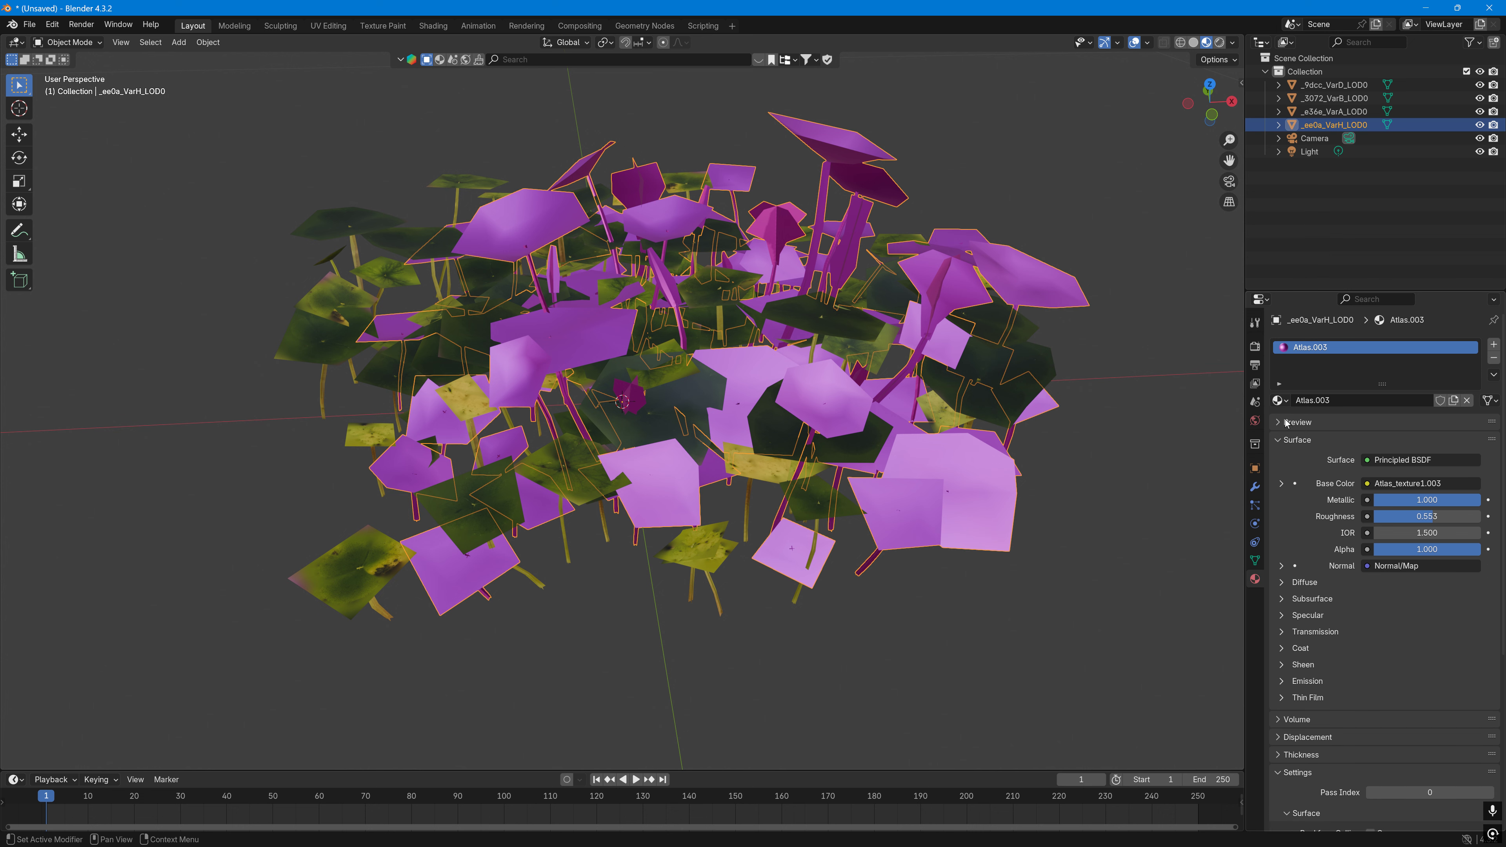
pyautogui.click(1282, 484)
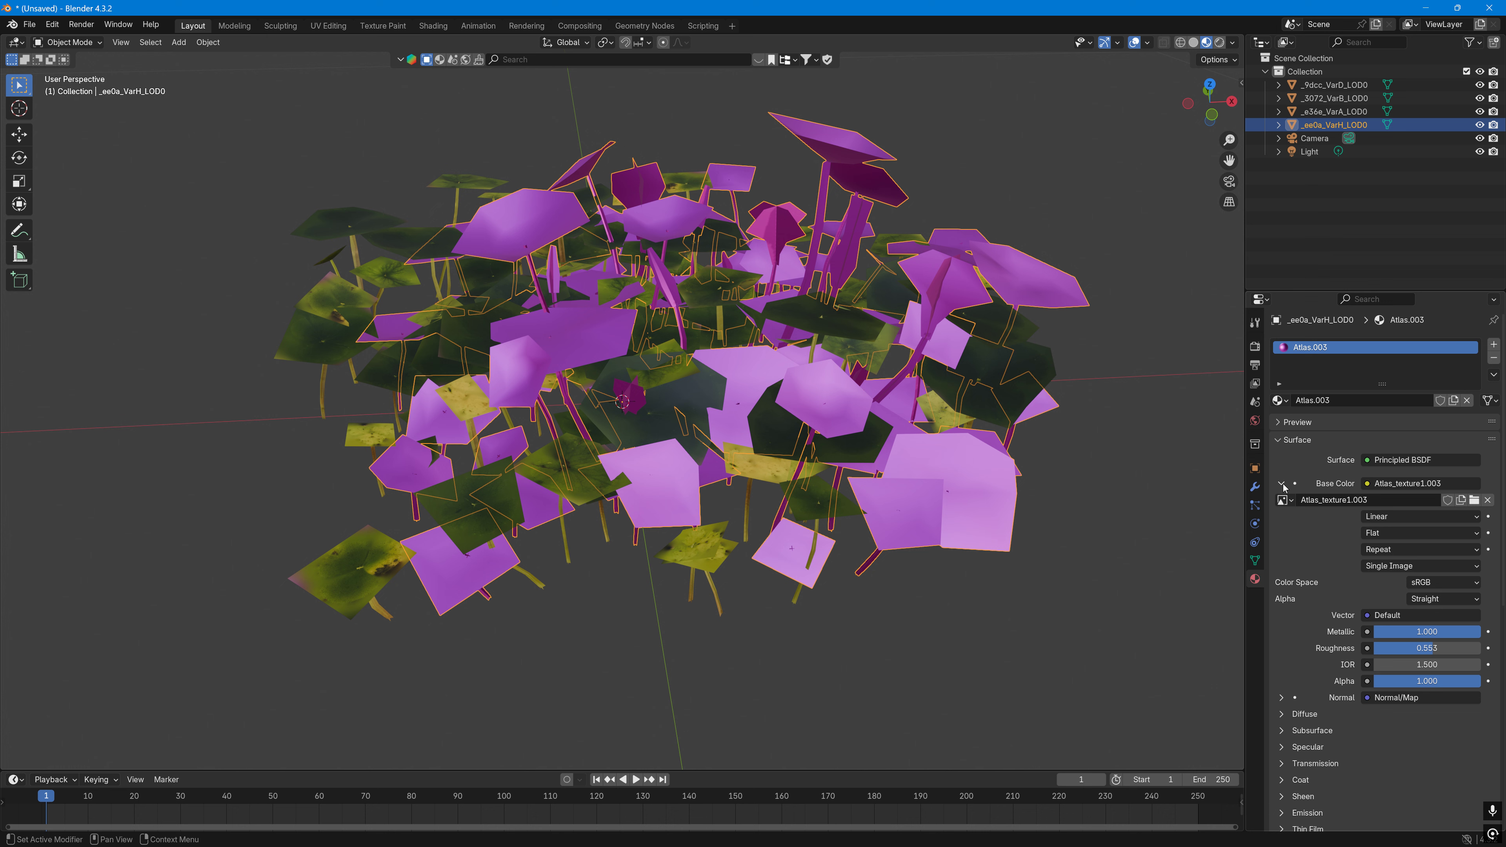
pyautogui.click(1279, 400)
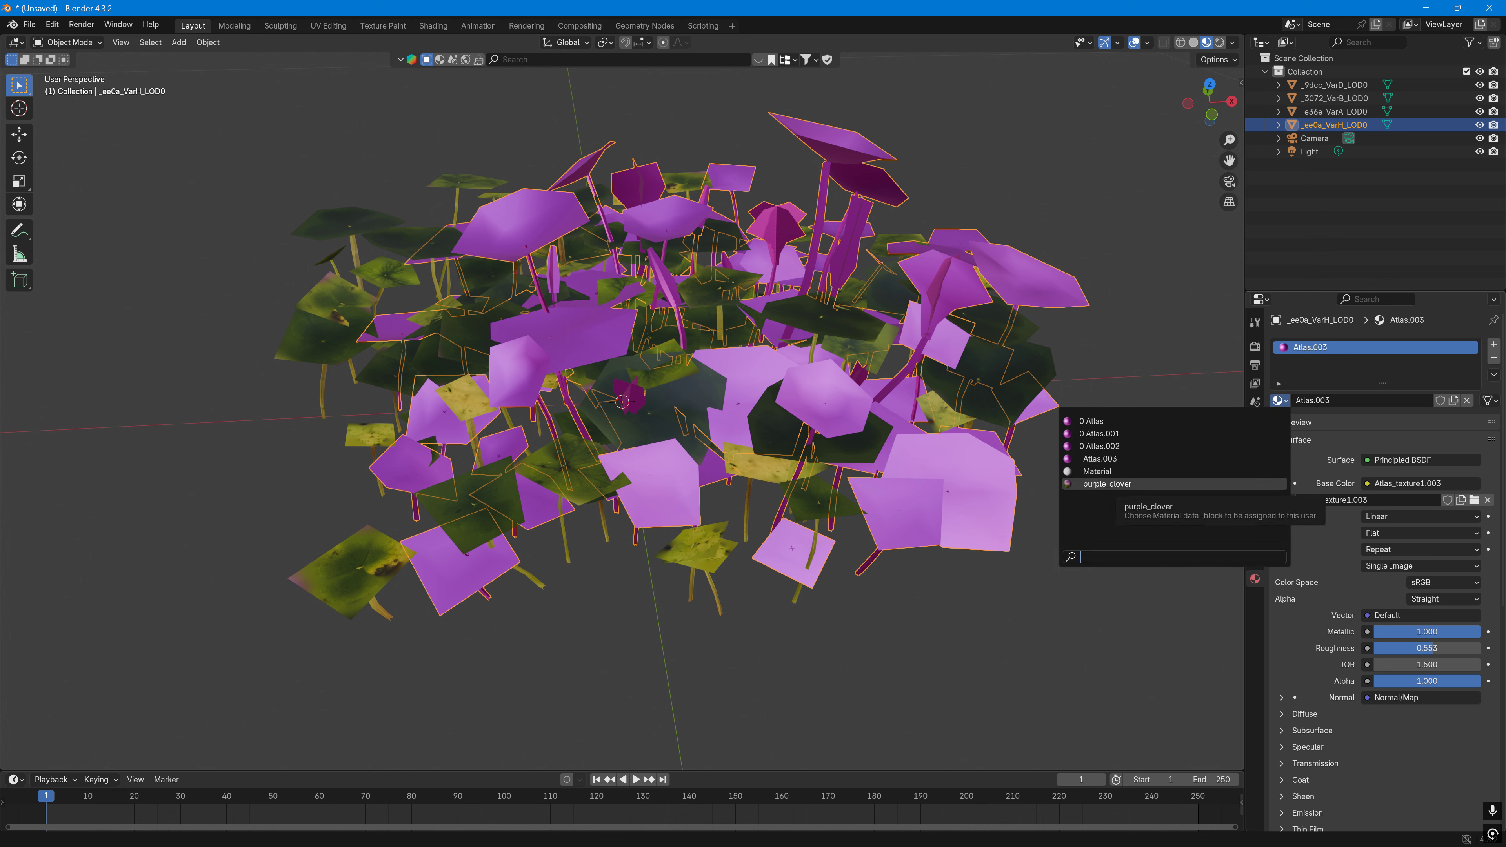
pyautogui.click(1127, 484)
pyautogui.moveTo(492, 484); pyautogui.dragTo(495, 436, button='middle')
pyautogui.moveTo(598, 396); pyautogui.dragTo(798, 444, button='middle')
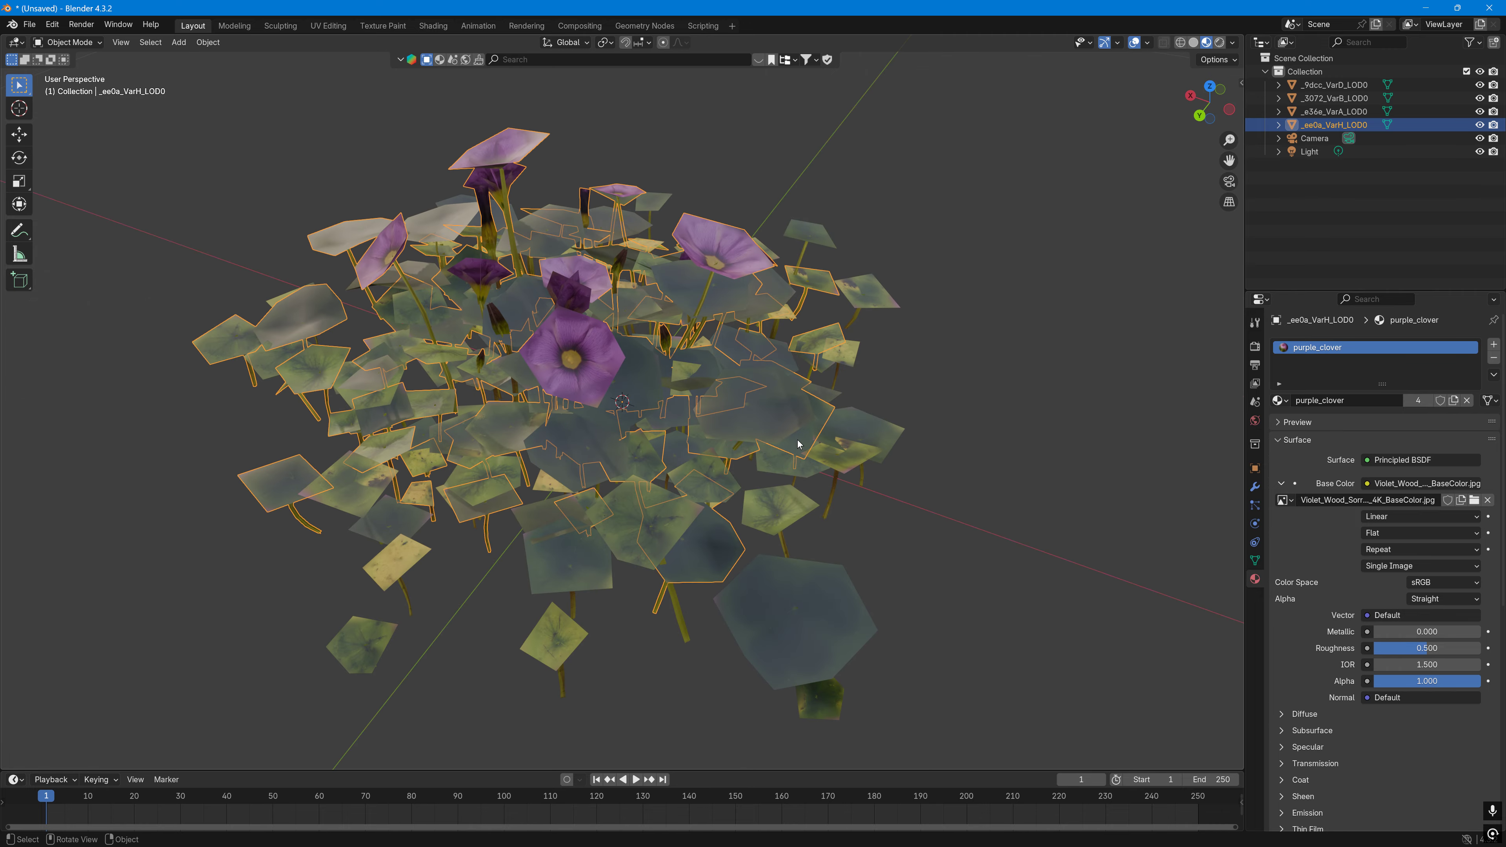
# Step: Return the VarH plant from Vertex Paint to Object Mode and display it in Material Preview shading
pyautogui.press('g')
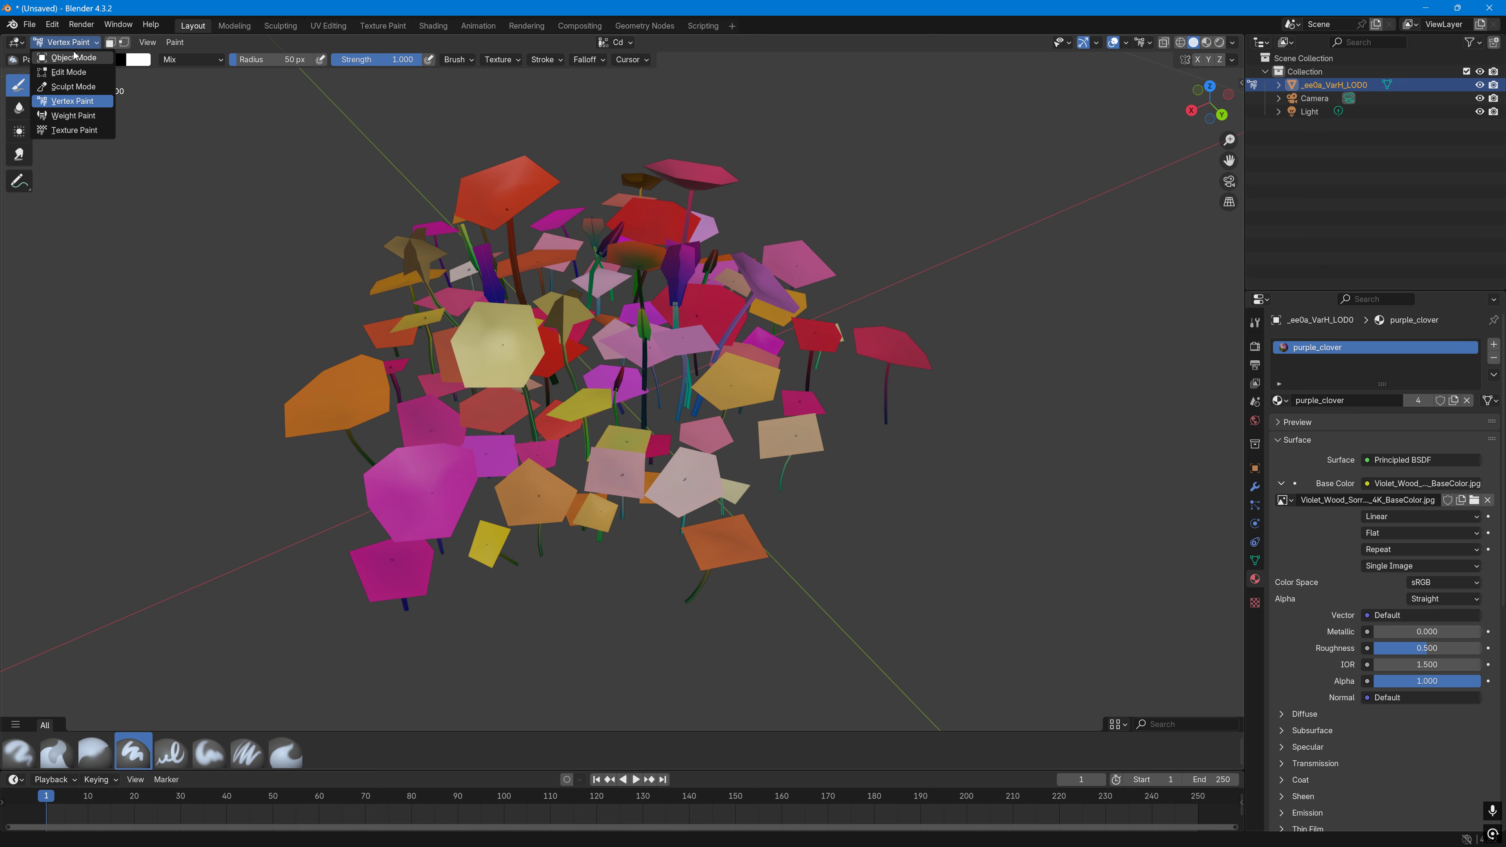
pyautogui.moveTo(711, 356); pyautogui.dragTo(807, 270, button='middle')
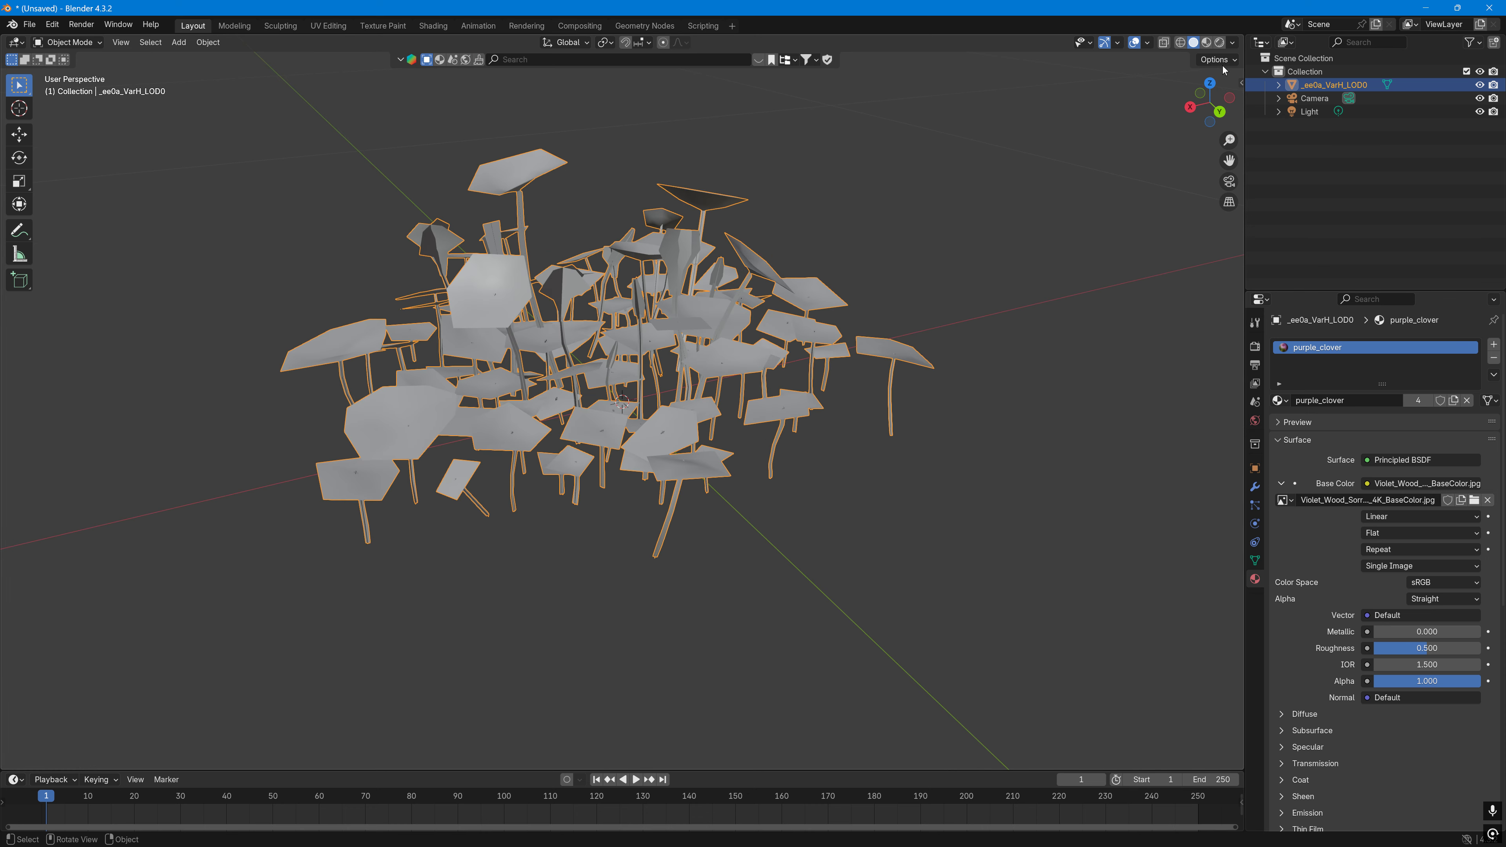
pyautogui.click(1207, 42)
# Step: Rename the VarH plant object as Purple_Plant_a300
pyautogui.doubleClick(1347, 85)
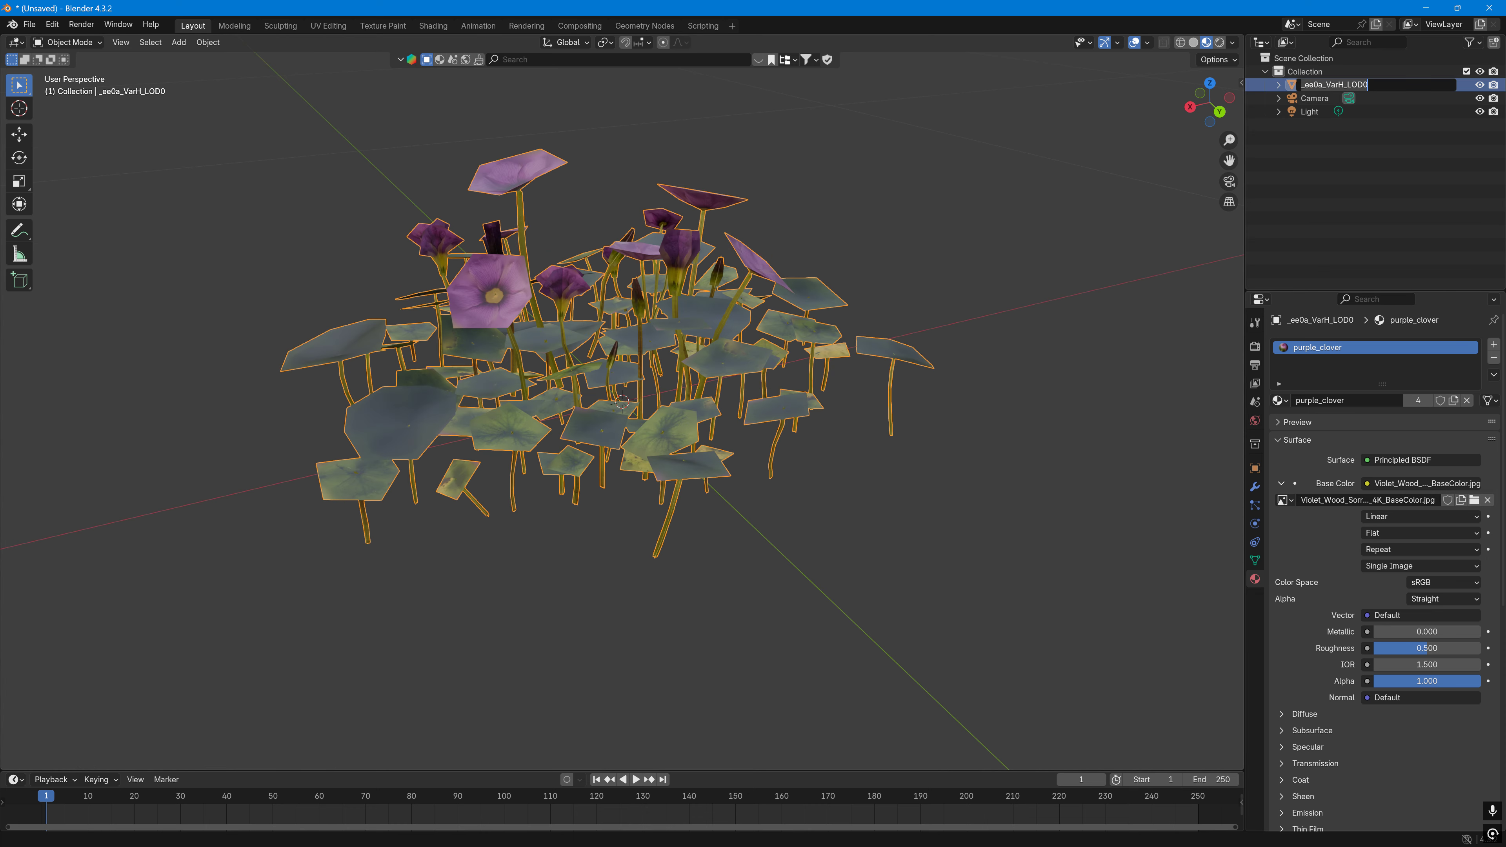
pyautogui.write('Purple_Plant_a')
pyautogui.write('300')
pyautogui.press('Return')
# Step: Delete the light and the camera from the scene
pyautogui.click(1319, 100)
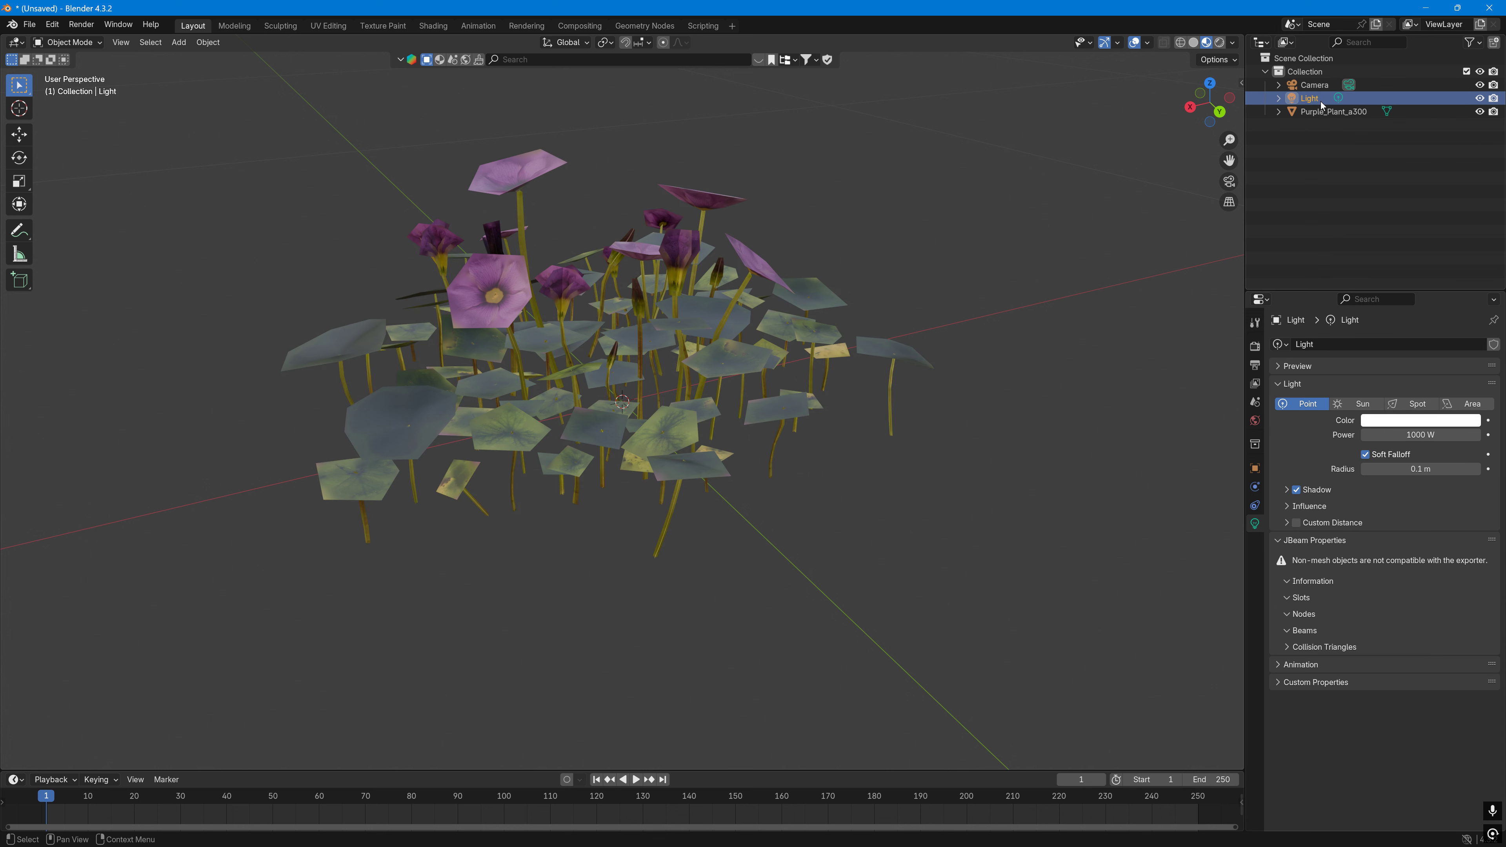
pyautogui.press('Delete')
pyautogui.click(1314, 87)
pyautogui.press('Delete')
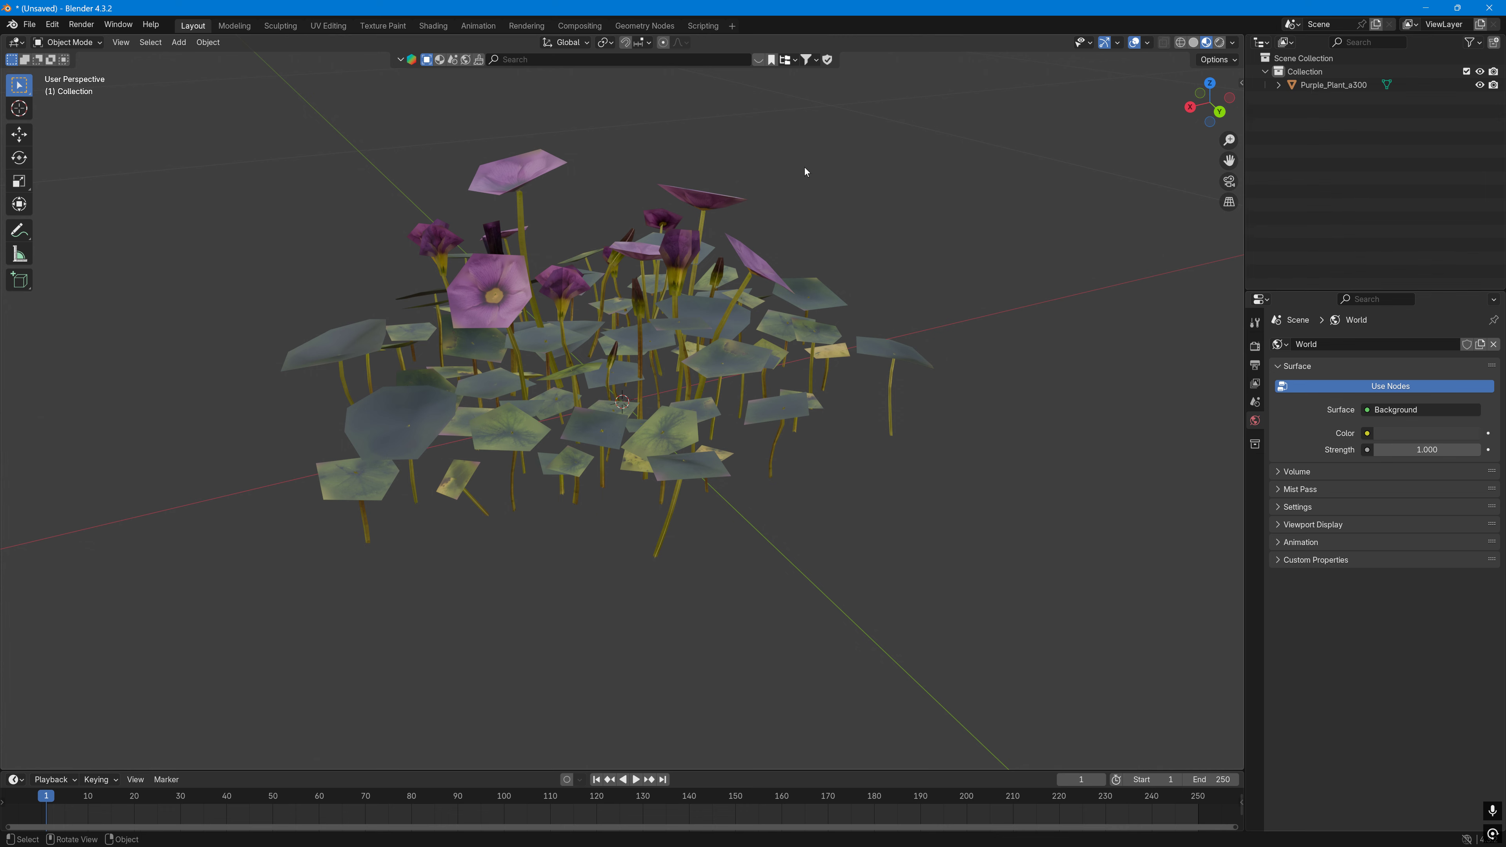
# Step: Import the lowest-detail VarH FBX, the flat billboard version of the flowering plant
pyautogui.click(29, 24)
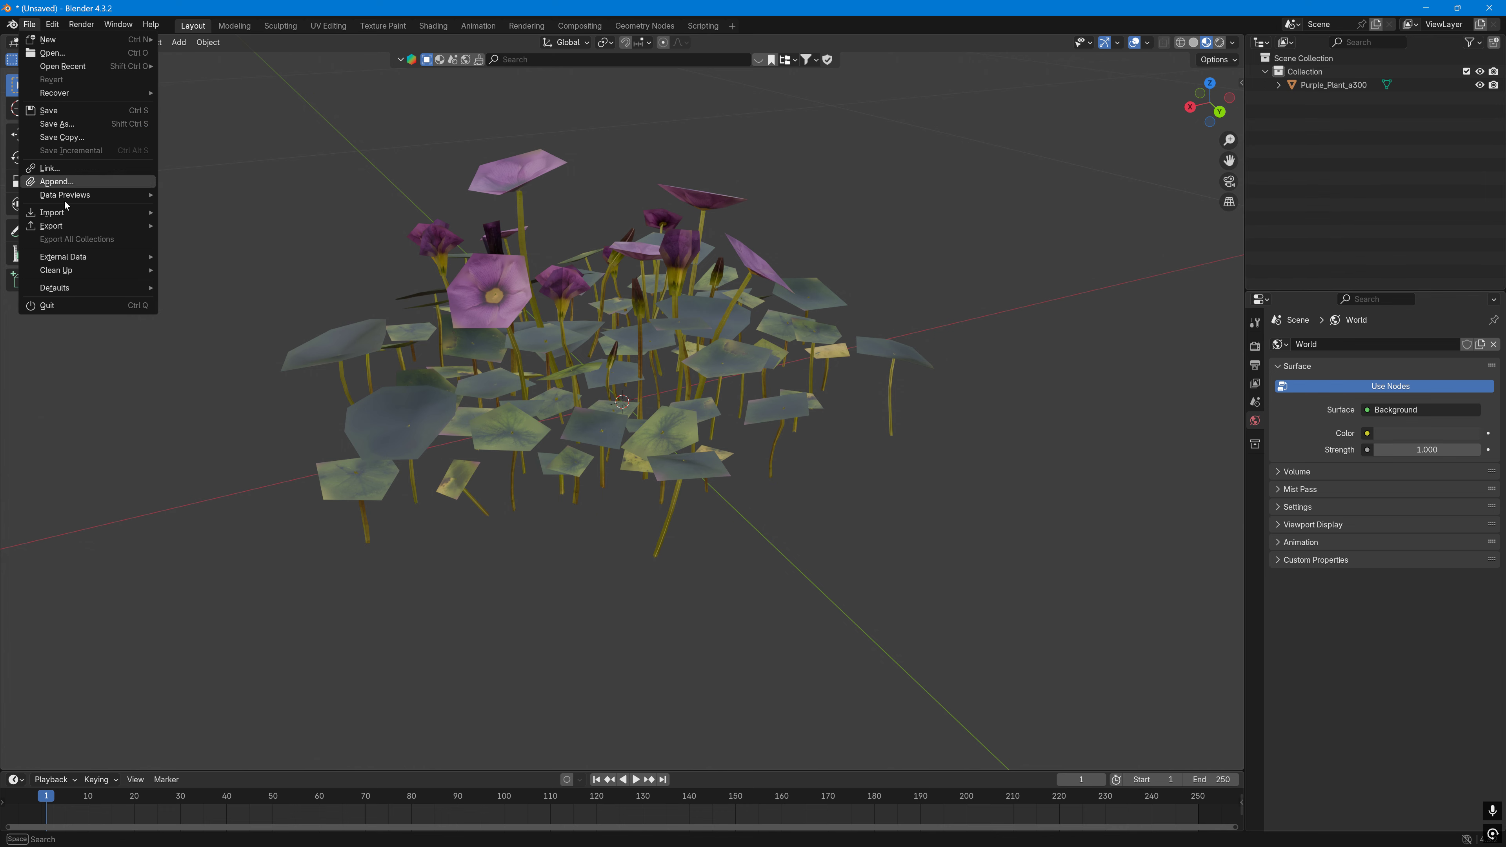
pyautogui.moveTo(67, 212)
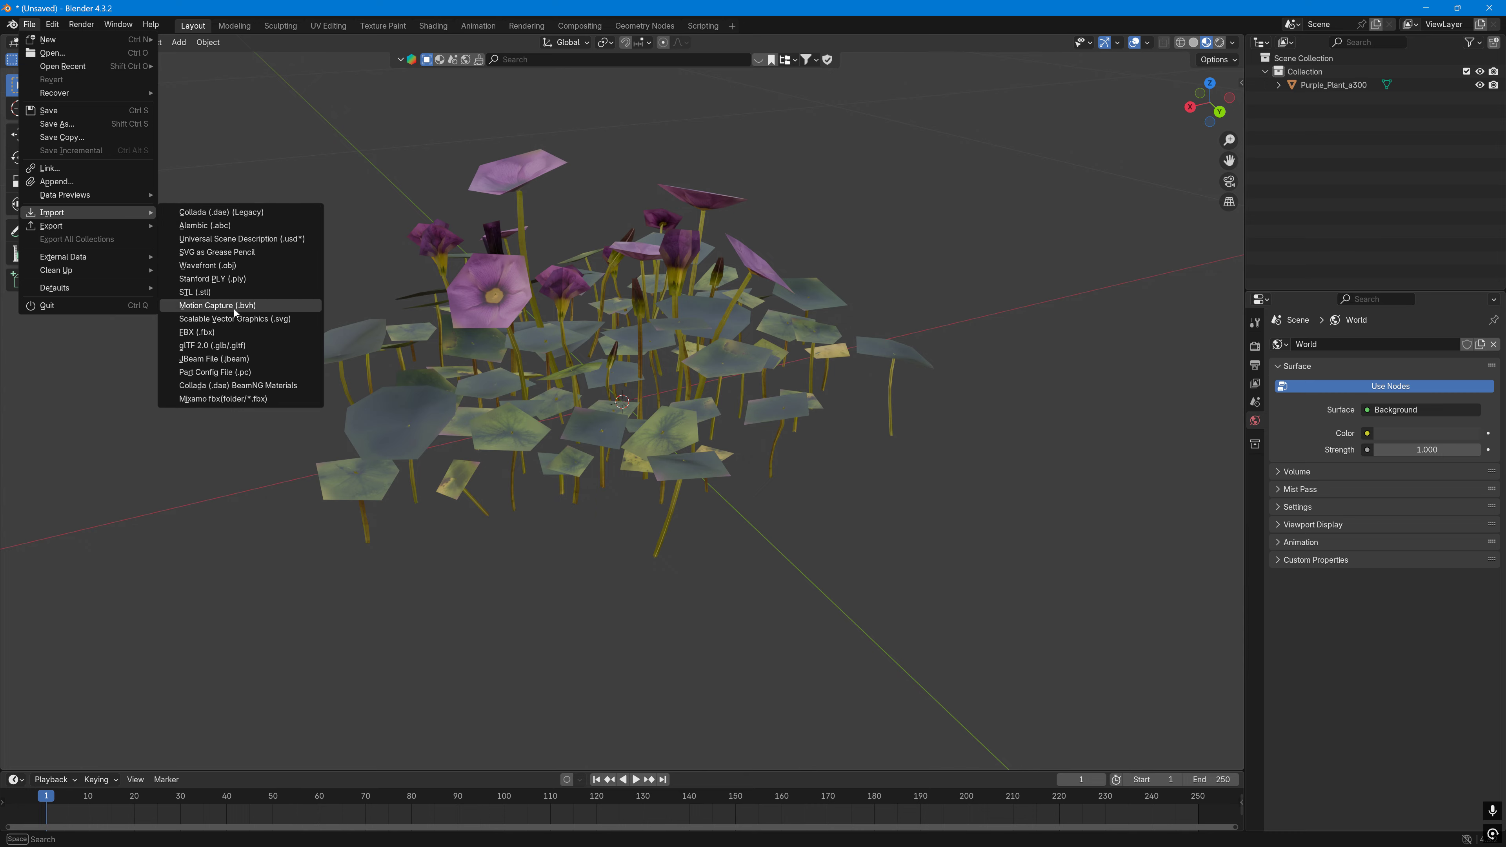
pyautogui.click(230, 327)
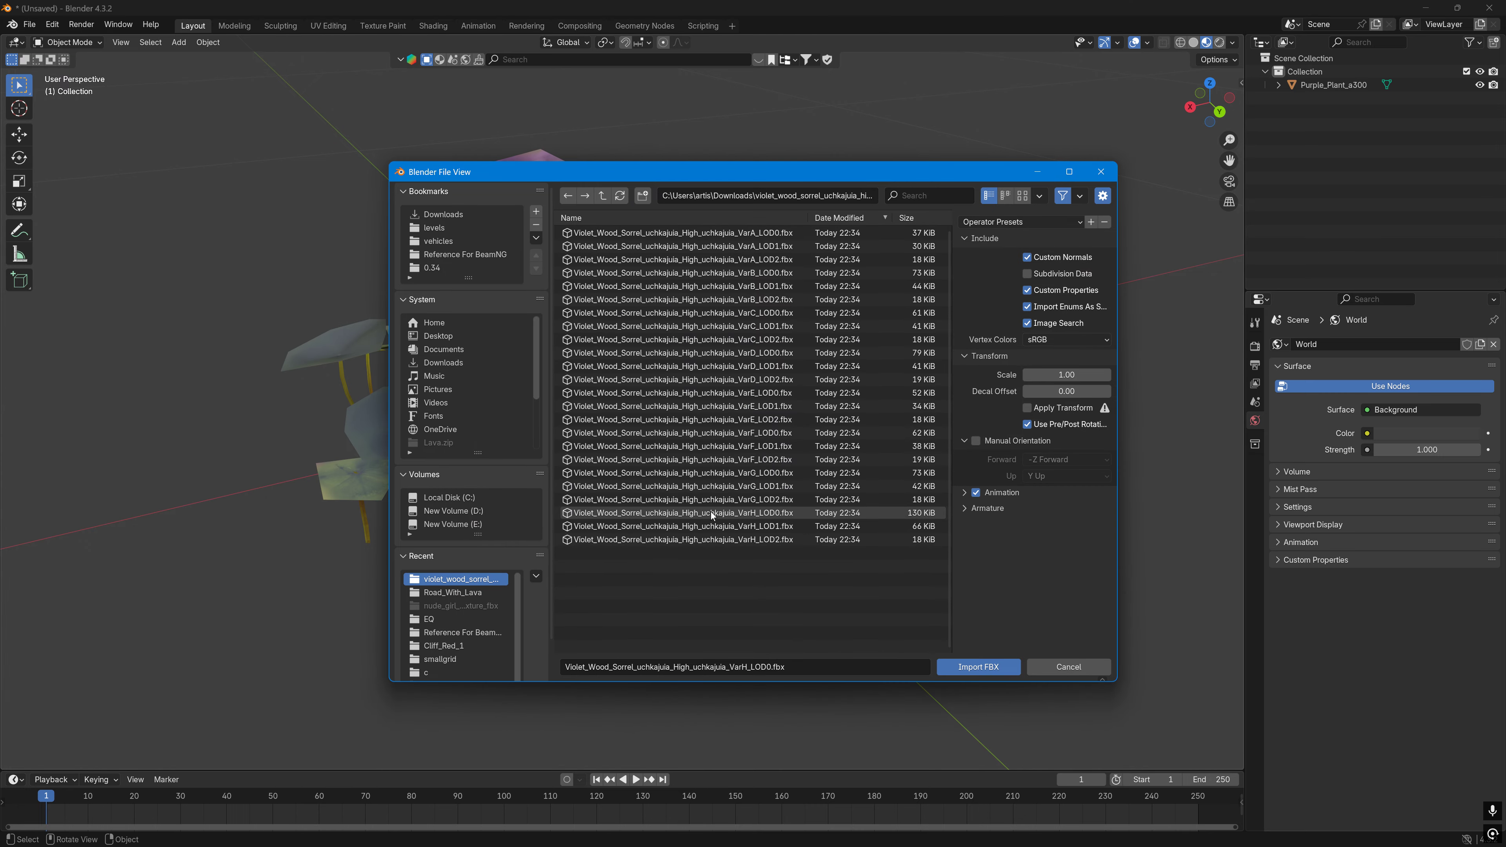
pyautogui.click(957, 675)
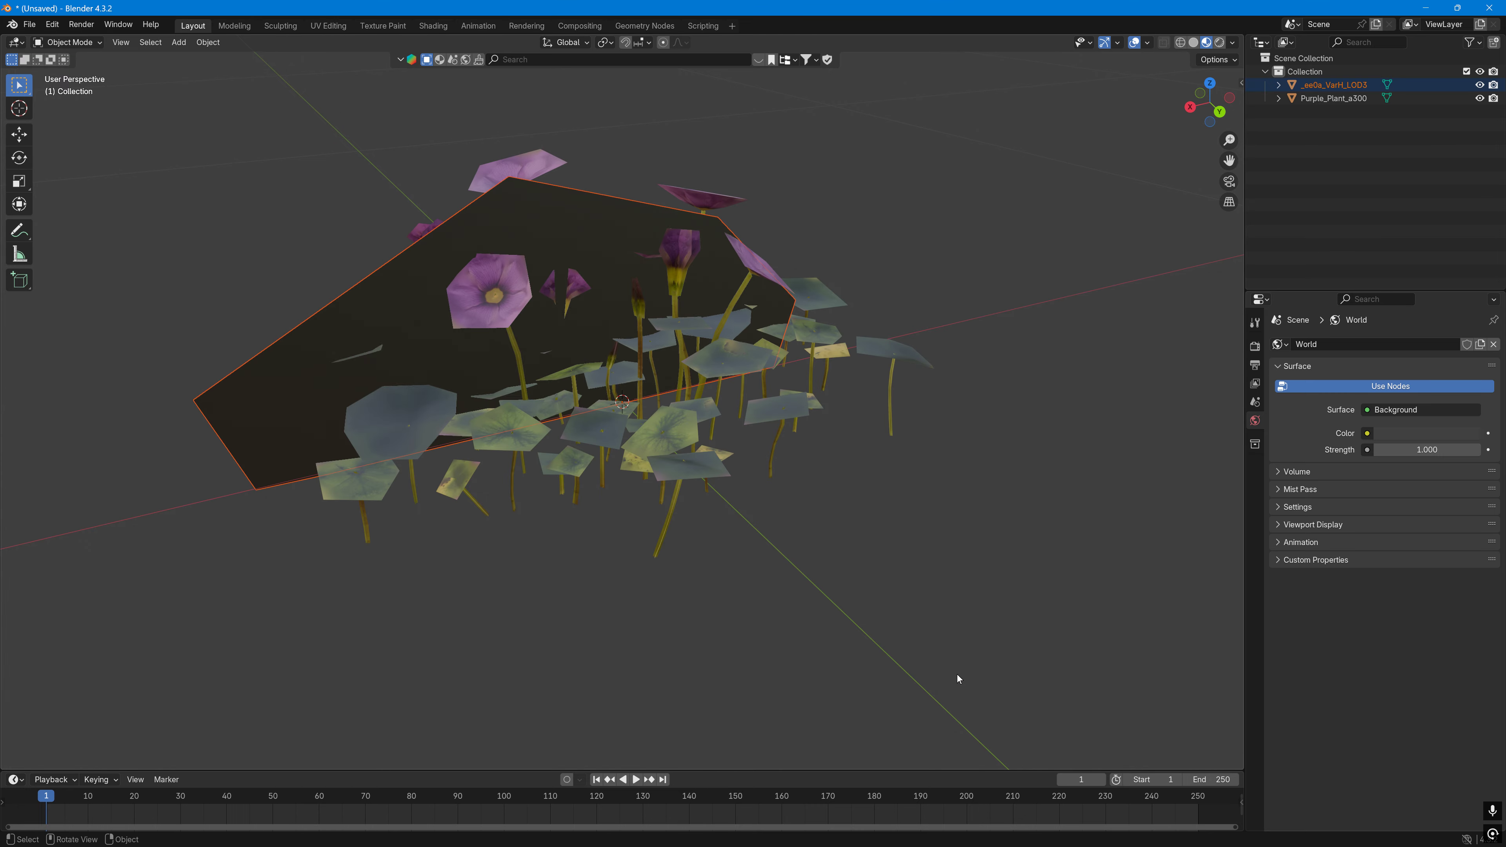
pyautogui.moveTo(952, 666); pyautogui.dragTo(733, 285, button='middle')
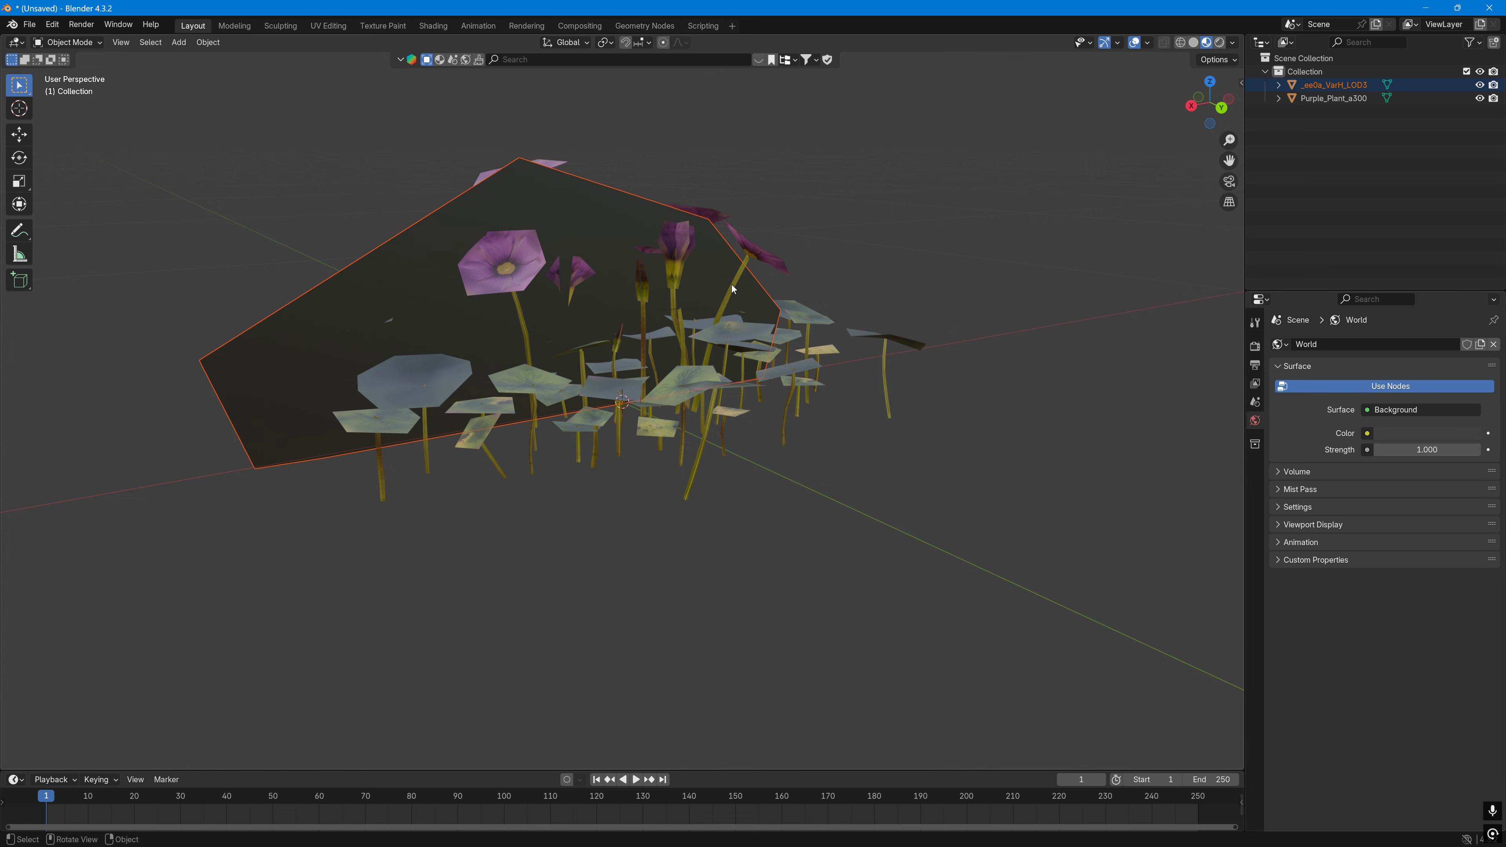
# Step: Give the Billboard material an image texture base color using Violet_Wood_Sorrel_uchkajuia_High_4K_Billboard_BaseColor.jpg
pyautogui.click(734, 286)
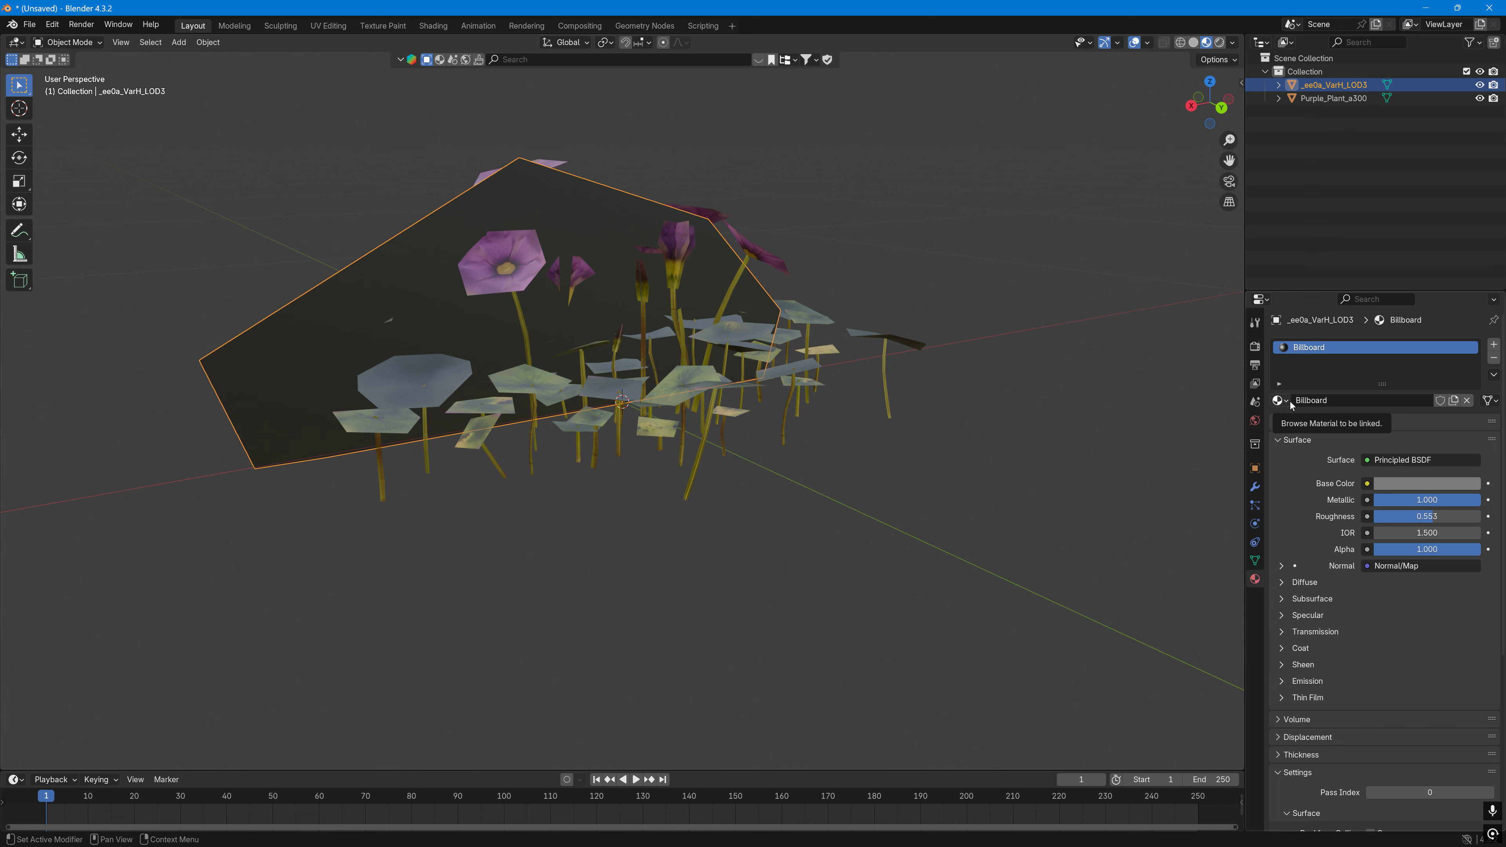
pyautogui.click(1367, 484)
pyautogui.click(1057, 571)
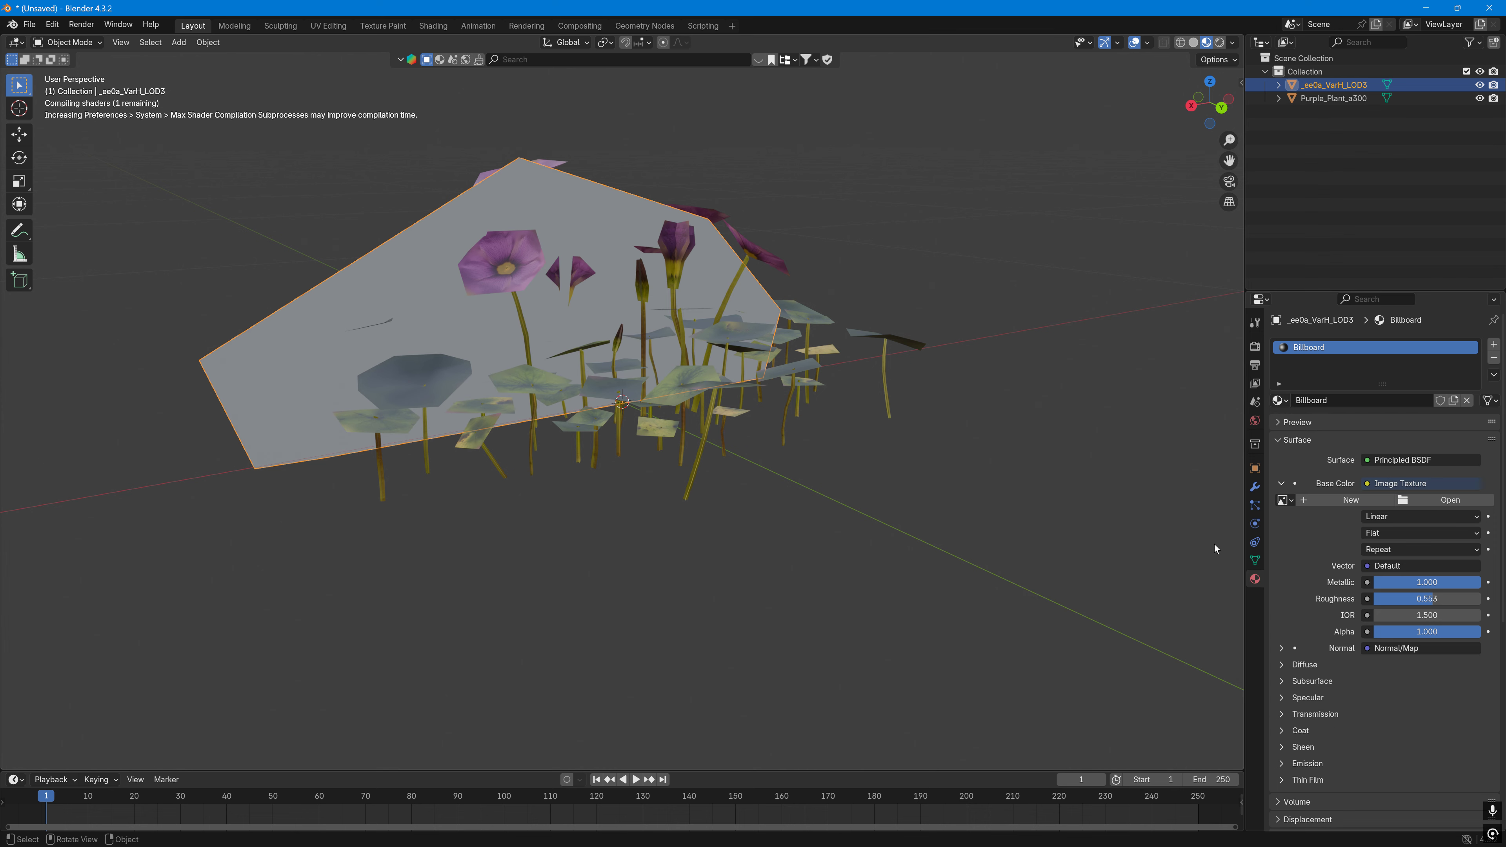
pyautogui.click(1464, 508)
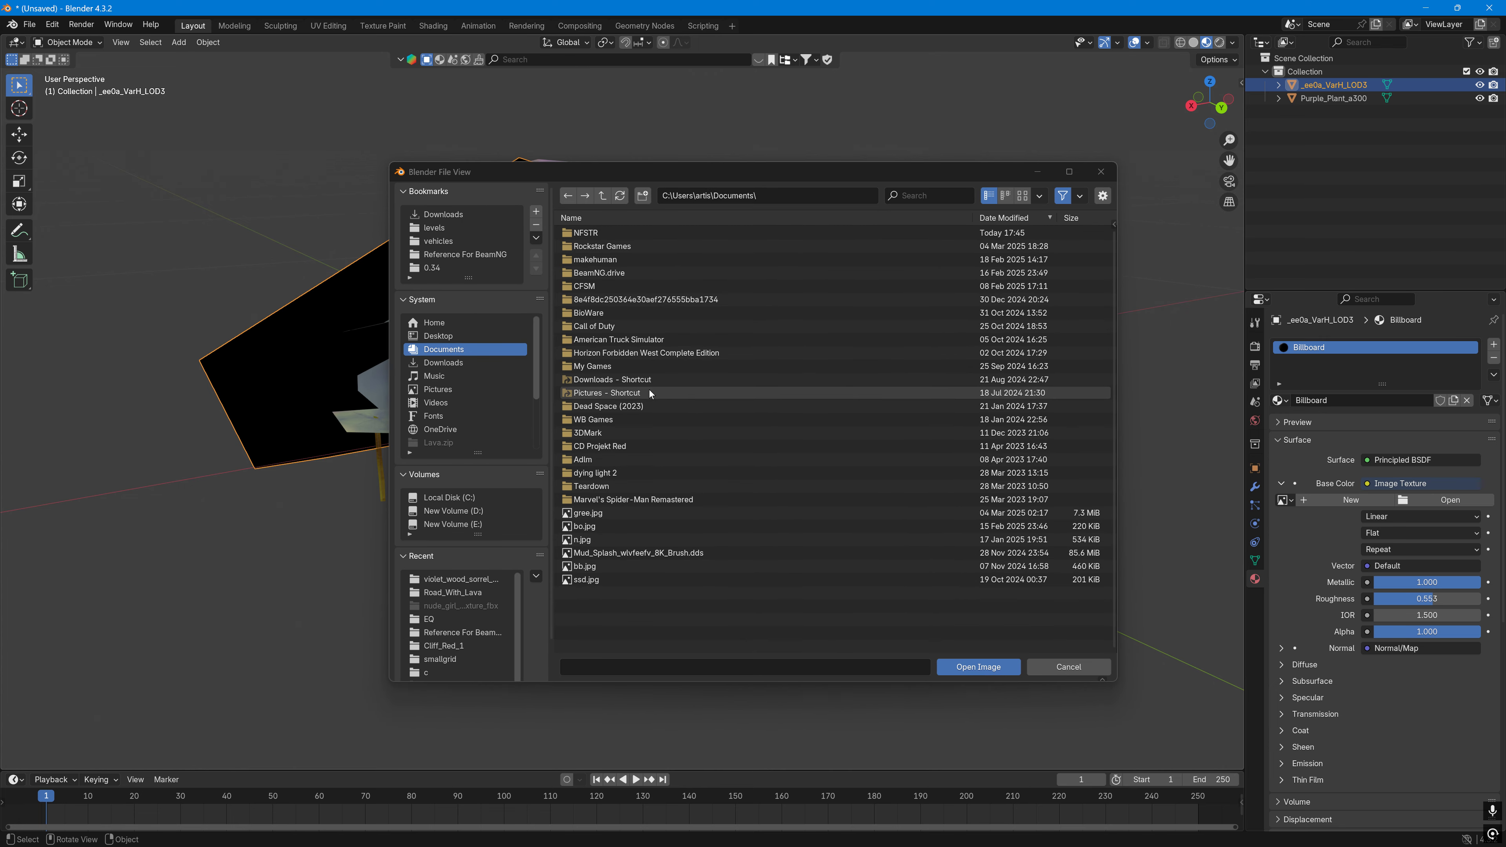
pyautogui.click(712, 259)
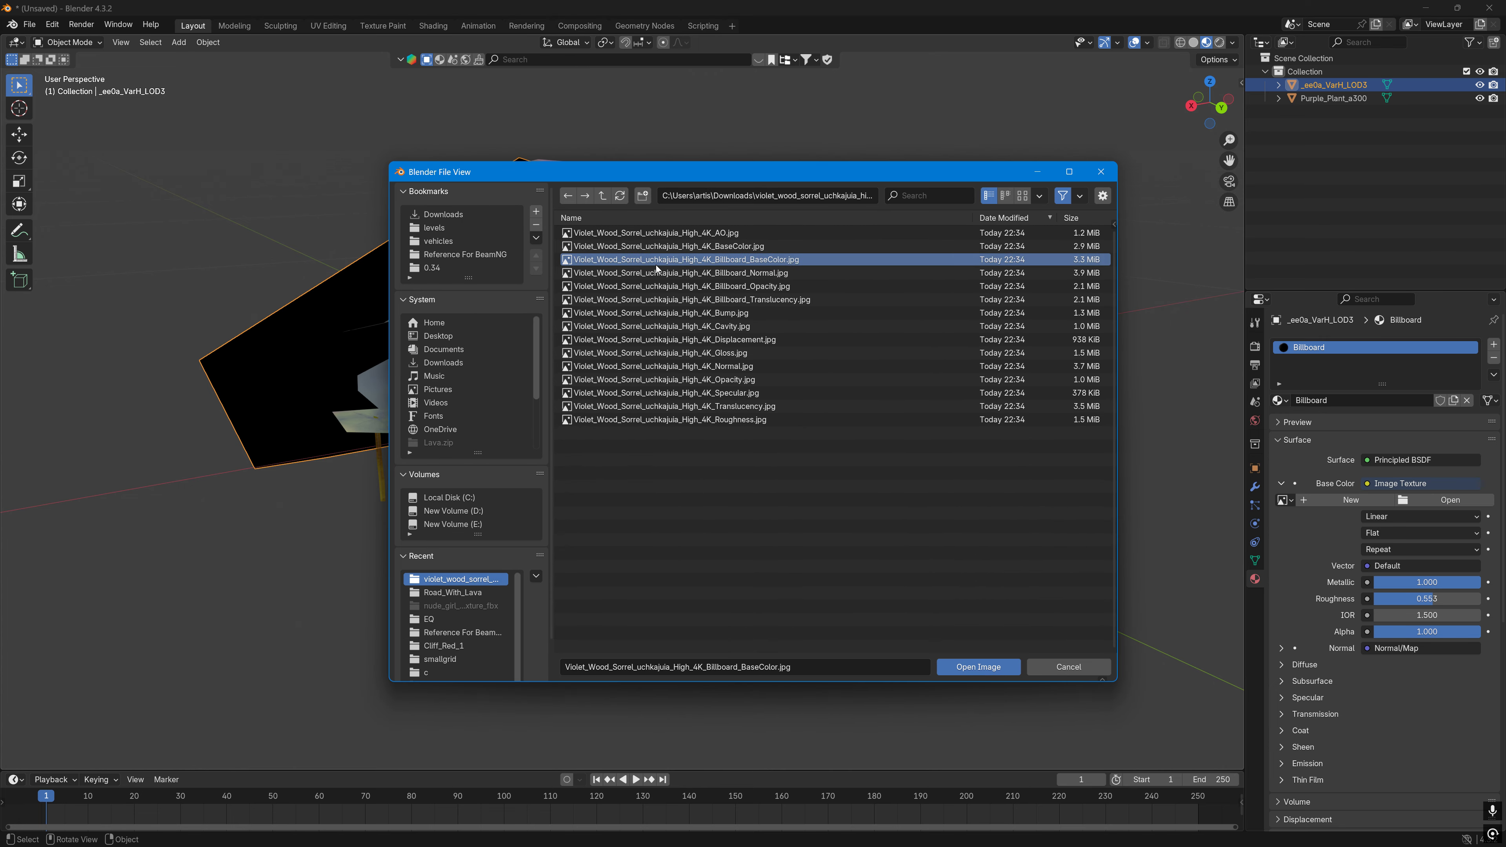
pyautogui.click(963, 669)
pyautogui.moveTo(964, 668); pyautogui.dragTo(970, 639, button='middle')
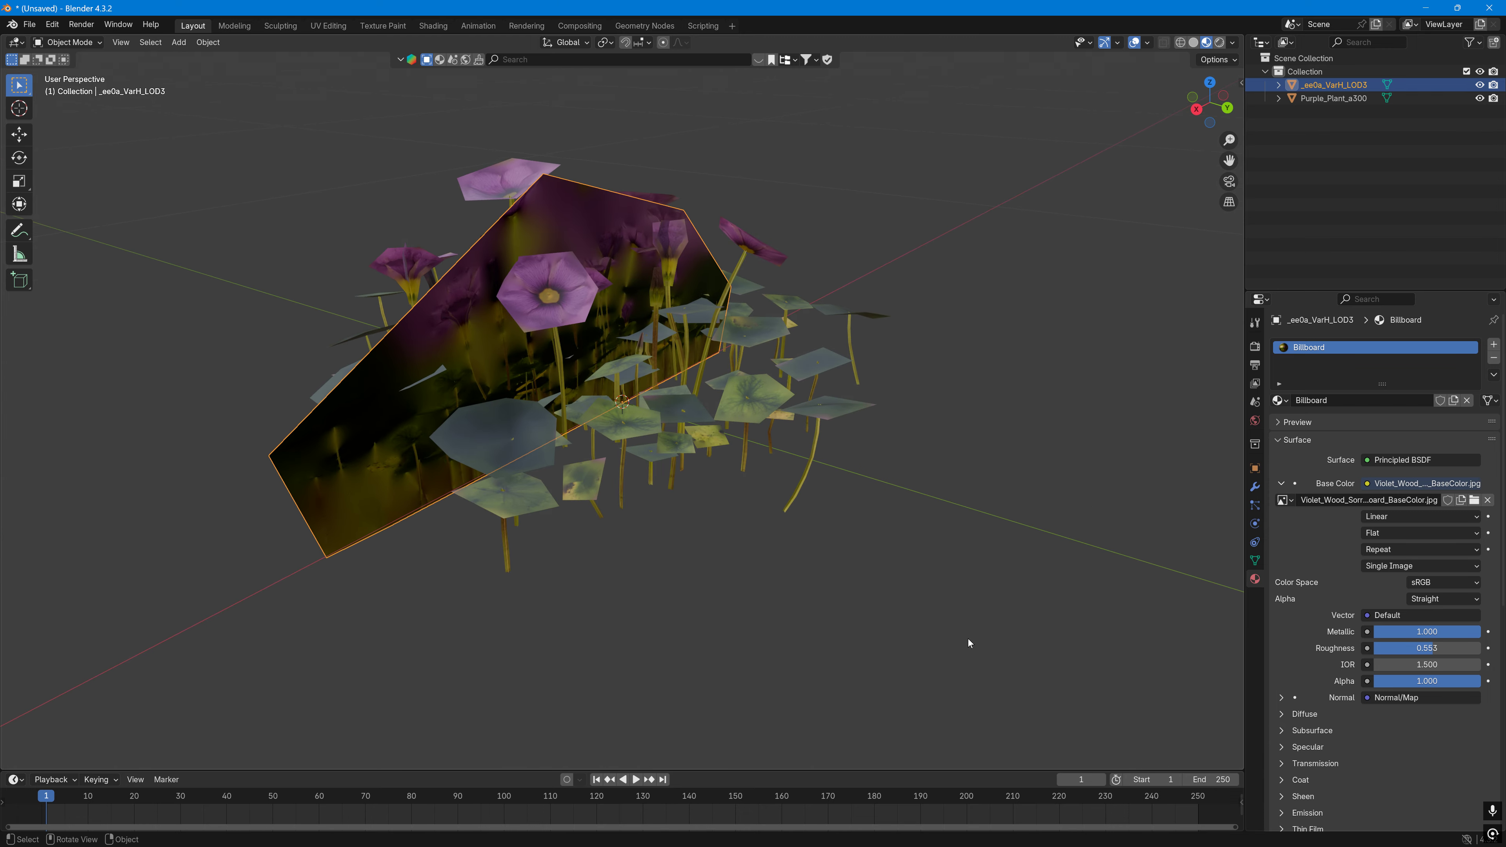
# Step: Duplicate the billboard plane and rotate the copy about the Z axis so it crosses the original
pyautogui.hotkey('shift', 'd')
pyautogui.press('r')
pyautogui.press('z')
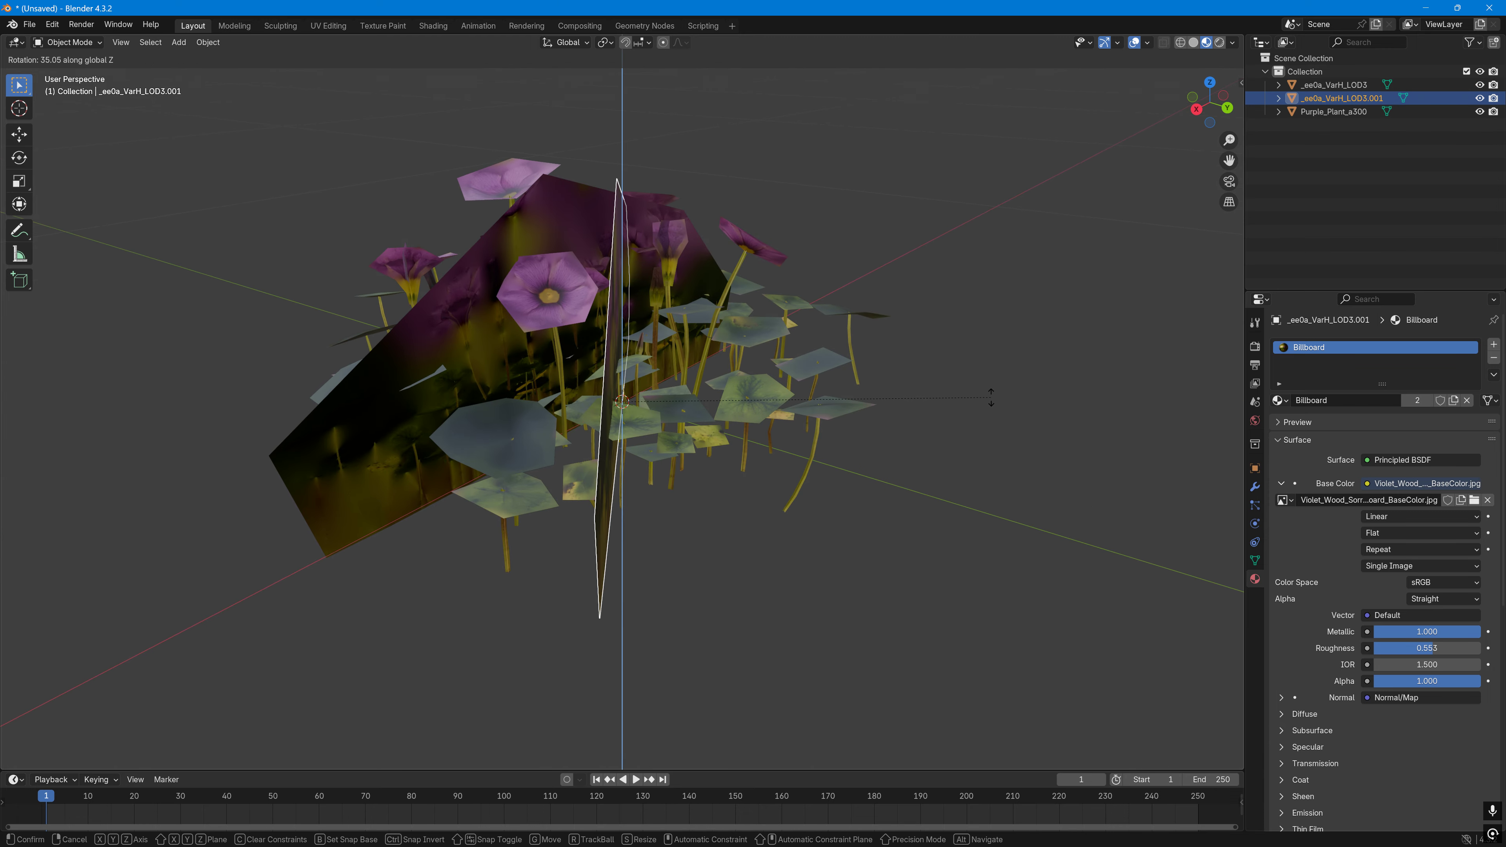
pyautogui.click(842, 122)
# Step: Position the rotated billboard copy against the original and join both planes into one object
pyautogui.moveTo(841, 124); pyautogui.dragTo(854, 89, button='middle')
pyautogui.press('g')
pyautogui.click(858, 143)
pyautogui.keyDown('shift'); pyautogui.click(821, 362); pyautogui.keyUp('shift')
pyautogui.hotkey('ctrl', 'j')
# Step: Rename the billboard's material as purple_plant_billboard
pyautogui.doubleClick(1334, 400)
pyautogui.write('purple_plant_billboard')
pyautogui.press('Return')
pyautogui.moveTo(1040, 321)
pyautogui.mouseDown(button='middle')
pyautogui.moveTo(1038, 292)
pyautogui.moveTo(1033, 316)
pyautogui.mouseUp(button='middle')
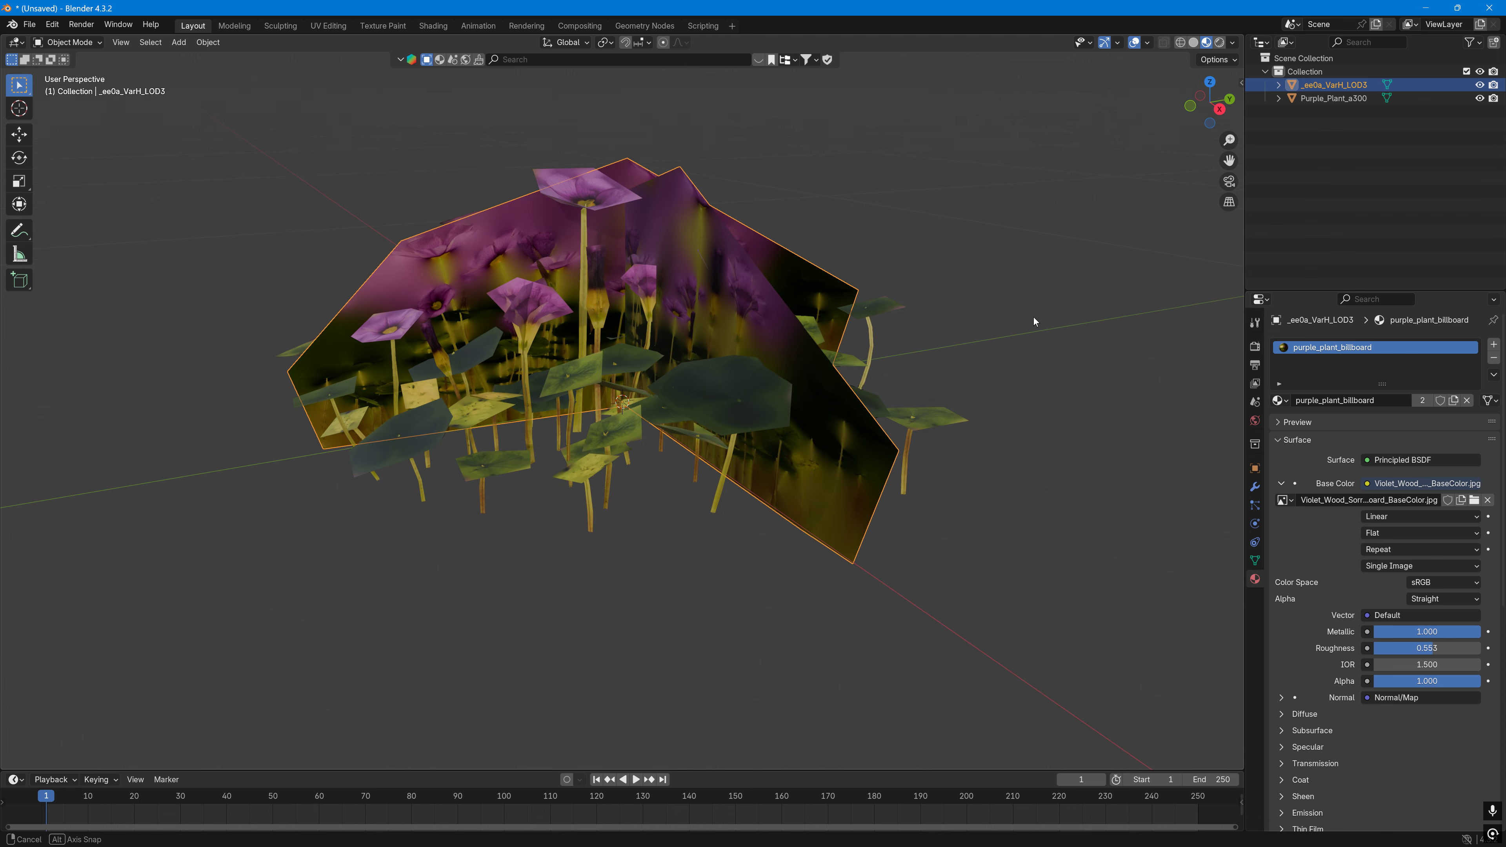
# Step: Rename the crossed billboard object as Purple_Plant_a50
pyautogui.click(1353, 102)
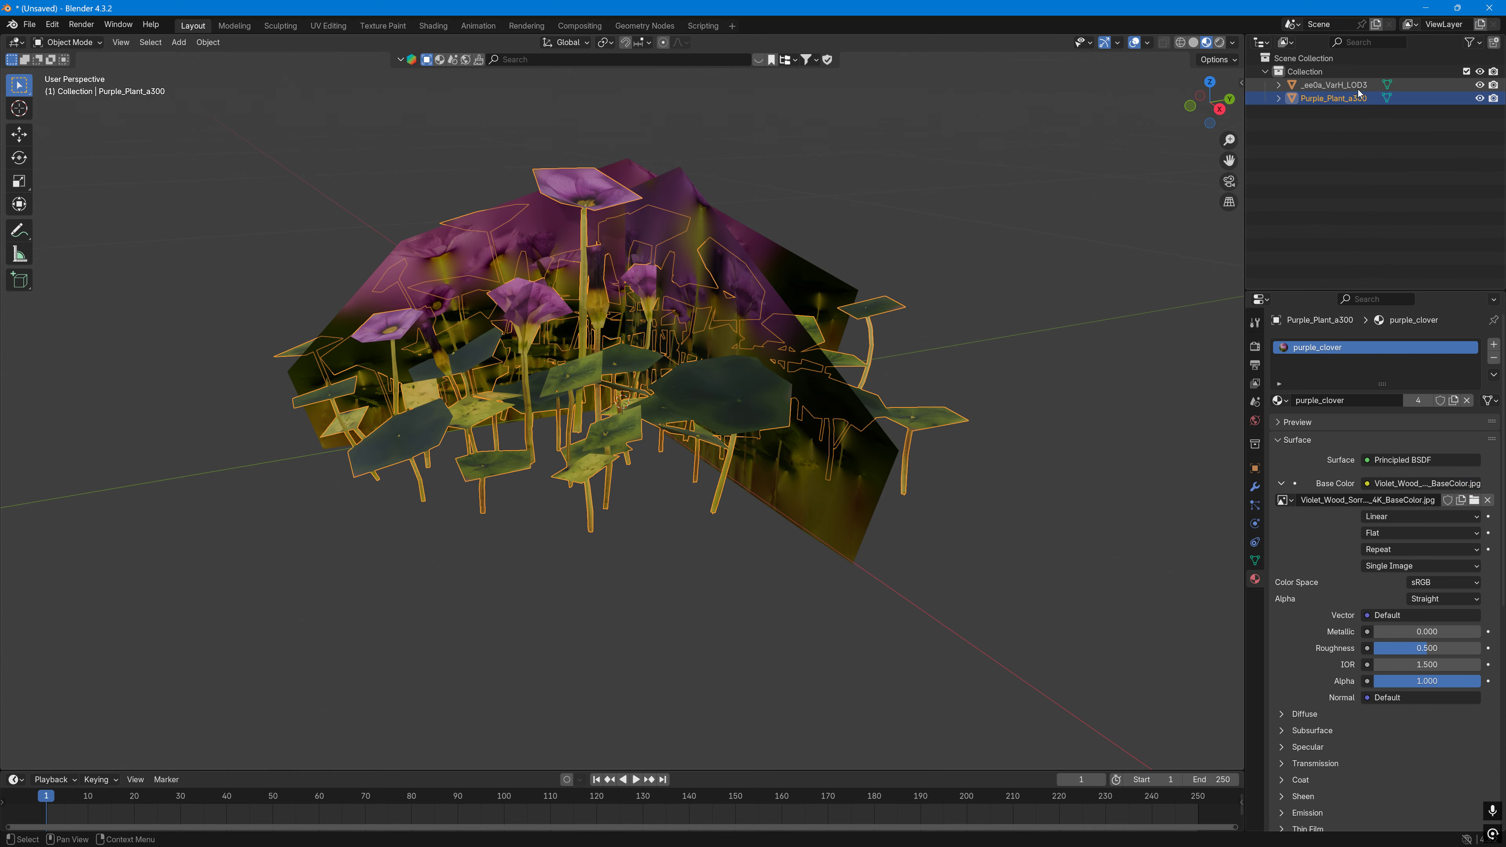
pyautogui.doubleClick(1357, 87)
pyautogui.press('Right')
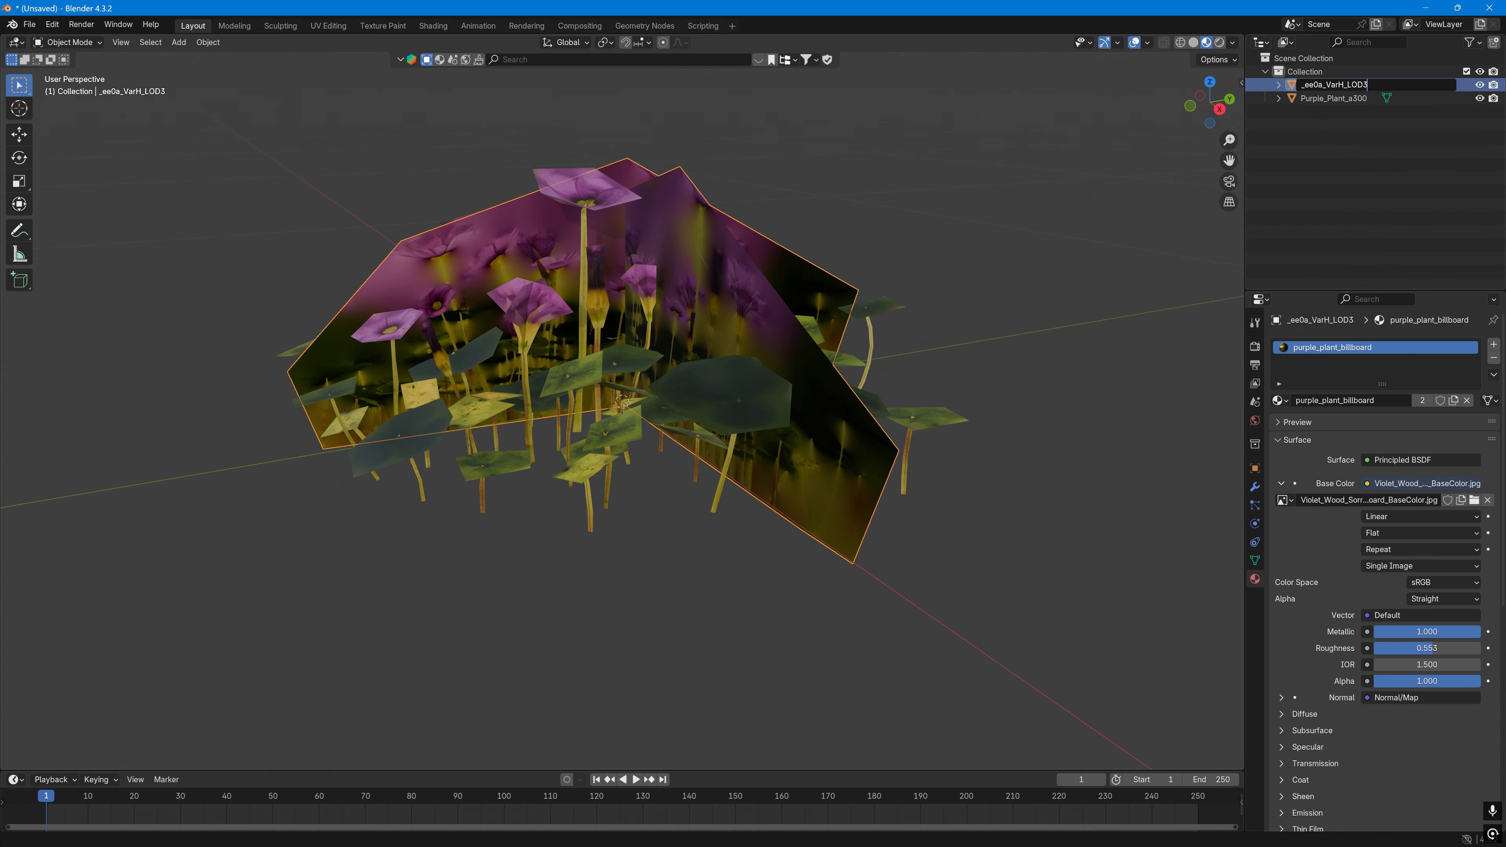
pyautogui.press('BackSpace')
pyautogui.press('BackSpace')
pyautogui.press('BackSpace')
pyautogui.press('BackSpace')
pyautogui.press('BackSpace')
pyautogui.press('BackSpace')
pyautogui.press('BackSpace')
pyautogui.press('BackSpace')
pyautogui.press('BackSpace')
pyautogui.press('BackSpace')
pyautogui.press('BackSpace')
pyautogui.press('BackSpace')
pyautogui.press('BackSpace')
pyautogui.press('BackSpace')
pyautogui.write('Purple_Plant_')
pyautogui.write('a50')
pyautogui.press('Return')
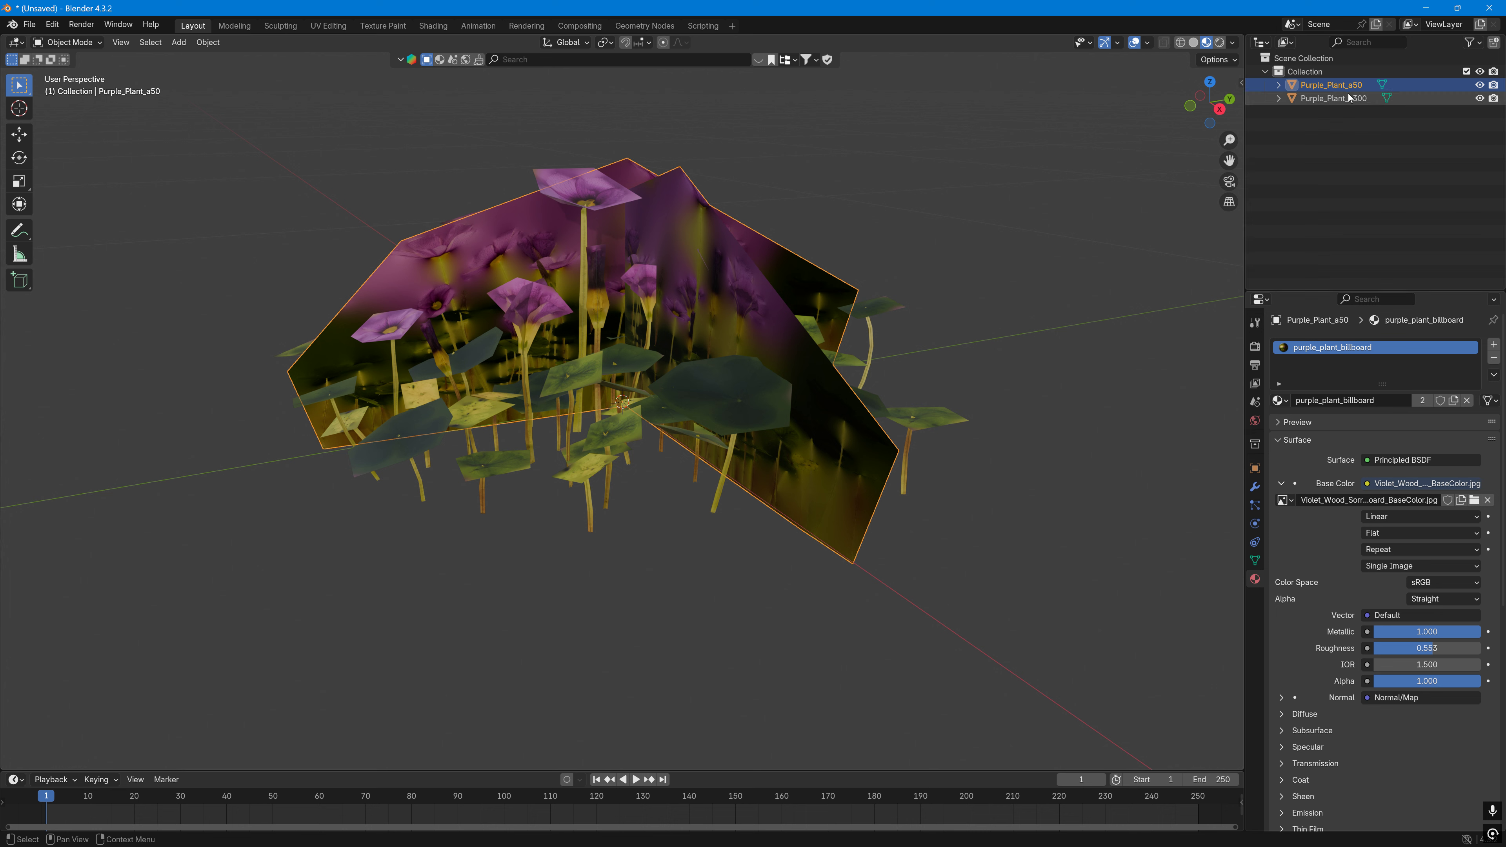
# Step: Import Violet_Wood_Sorrel_uchkajuia_High_uchkajuia_VarH_LOD2.fbx and assign the existing purple_clover material to the imported plant
pyautogui.click(29, 24)
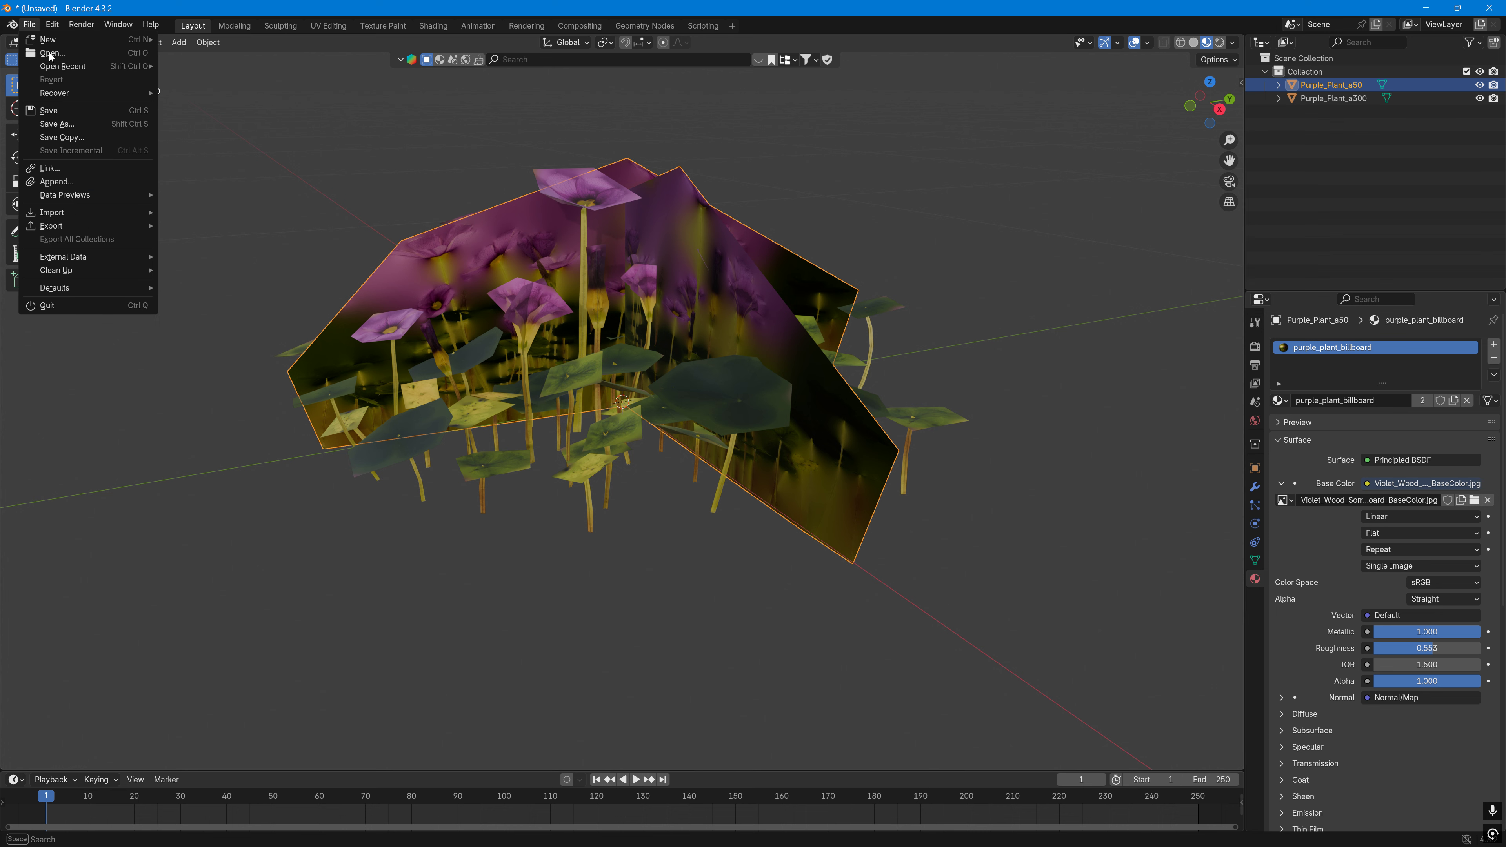
pyautogui.moveTo(75, 208)
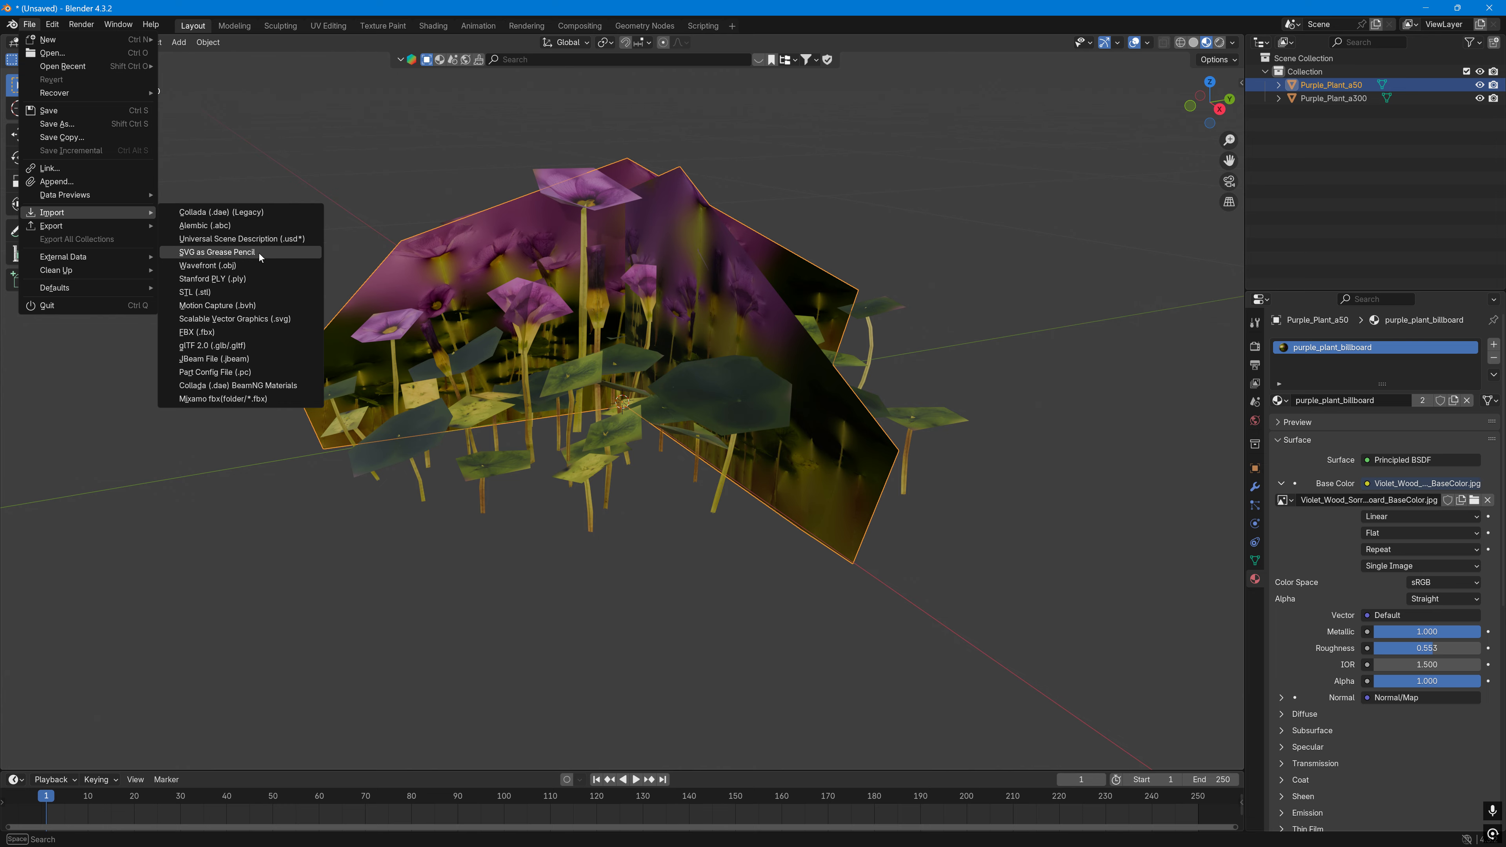
pyautogui.click(243, 331)
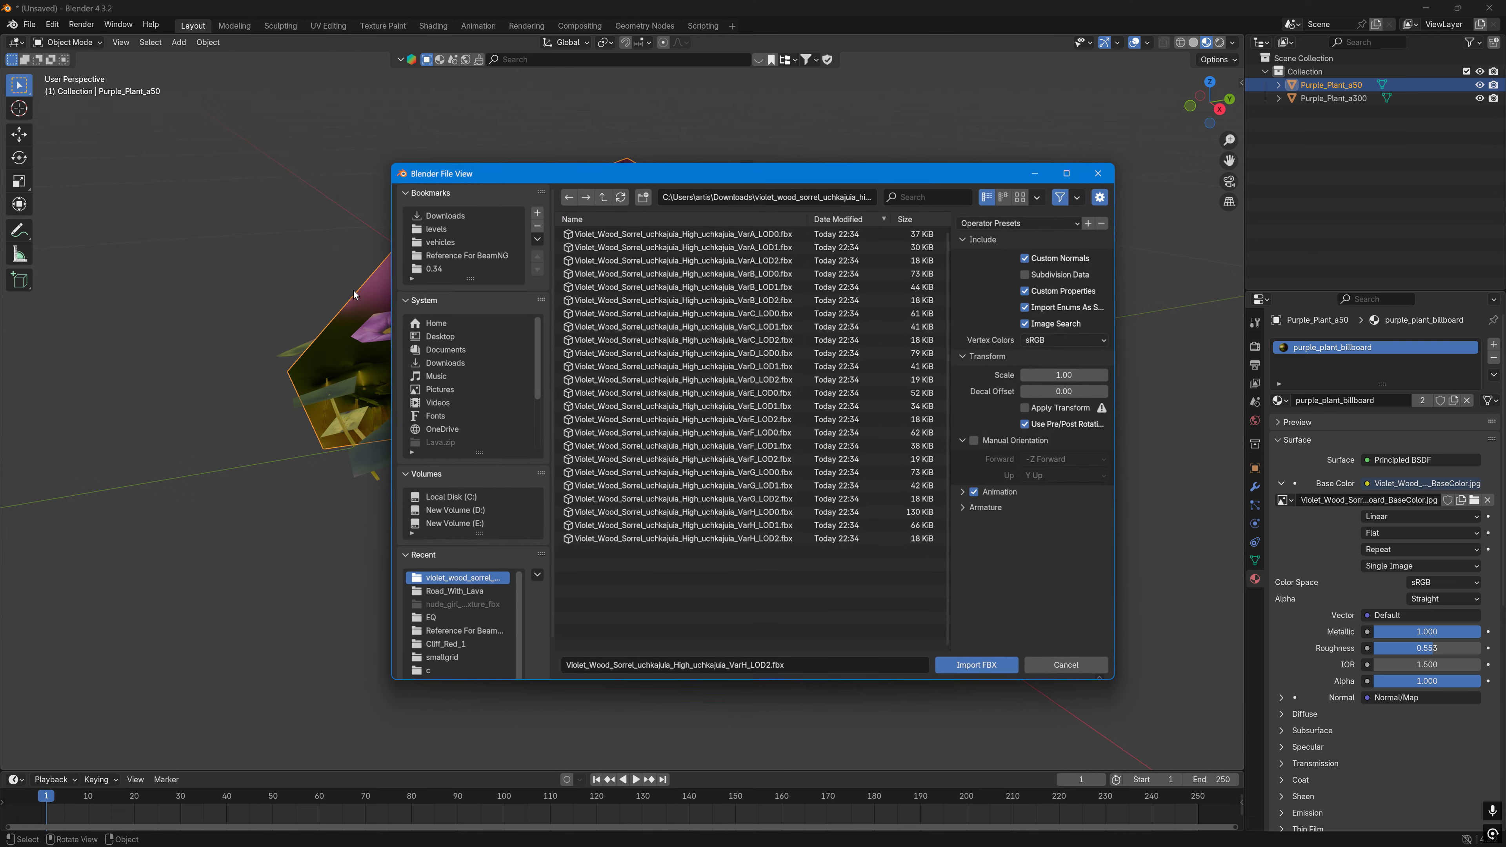
pyautogui.click(973, 668)
pyautogui.moveTo(916, 629); pyautogui.dragTo(766, 486, button='middle')
pyautogui.click(766, 486)
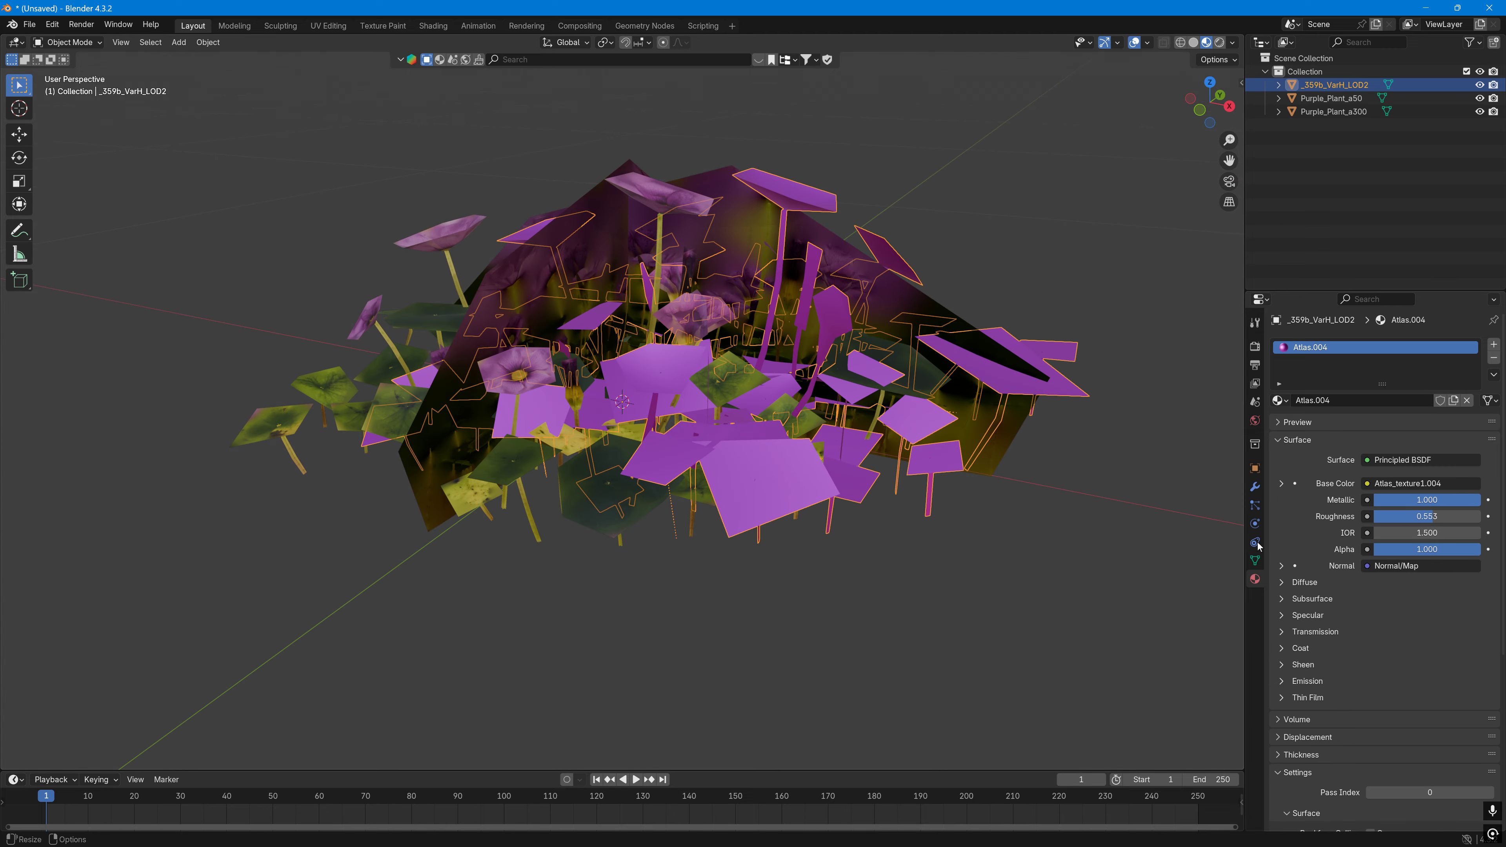
pyautogui.click(1280, 400)
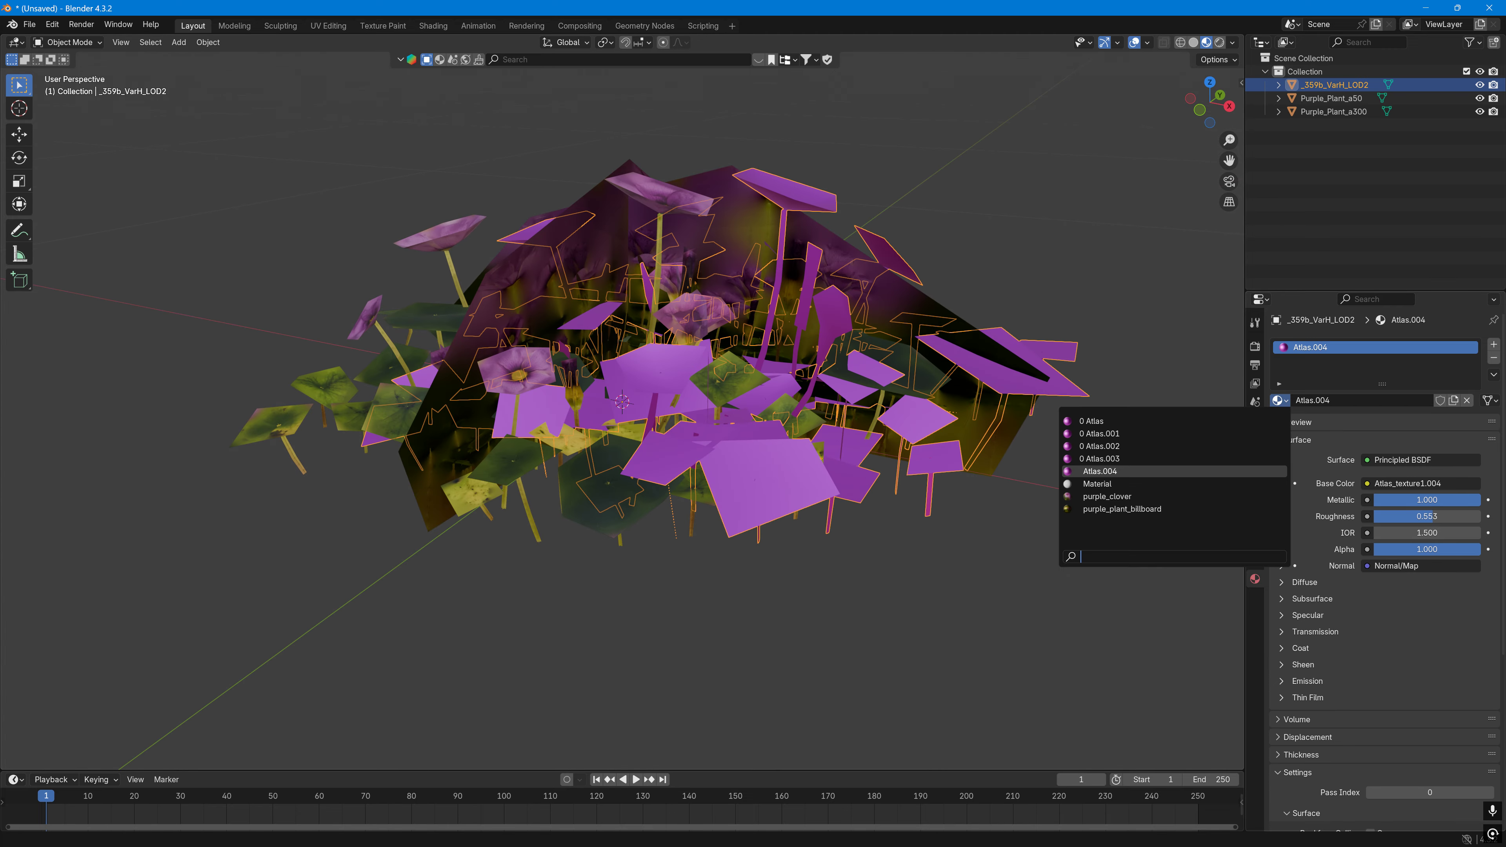
pyautogui.click(1106, 496)
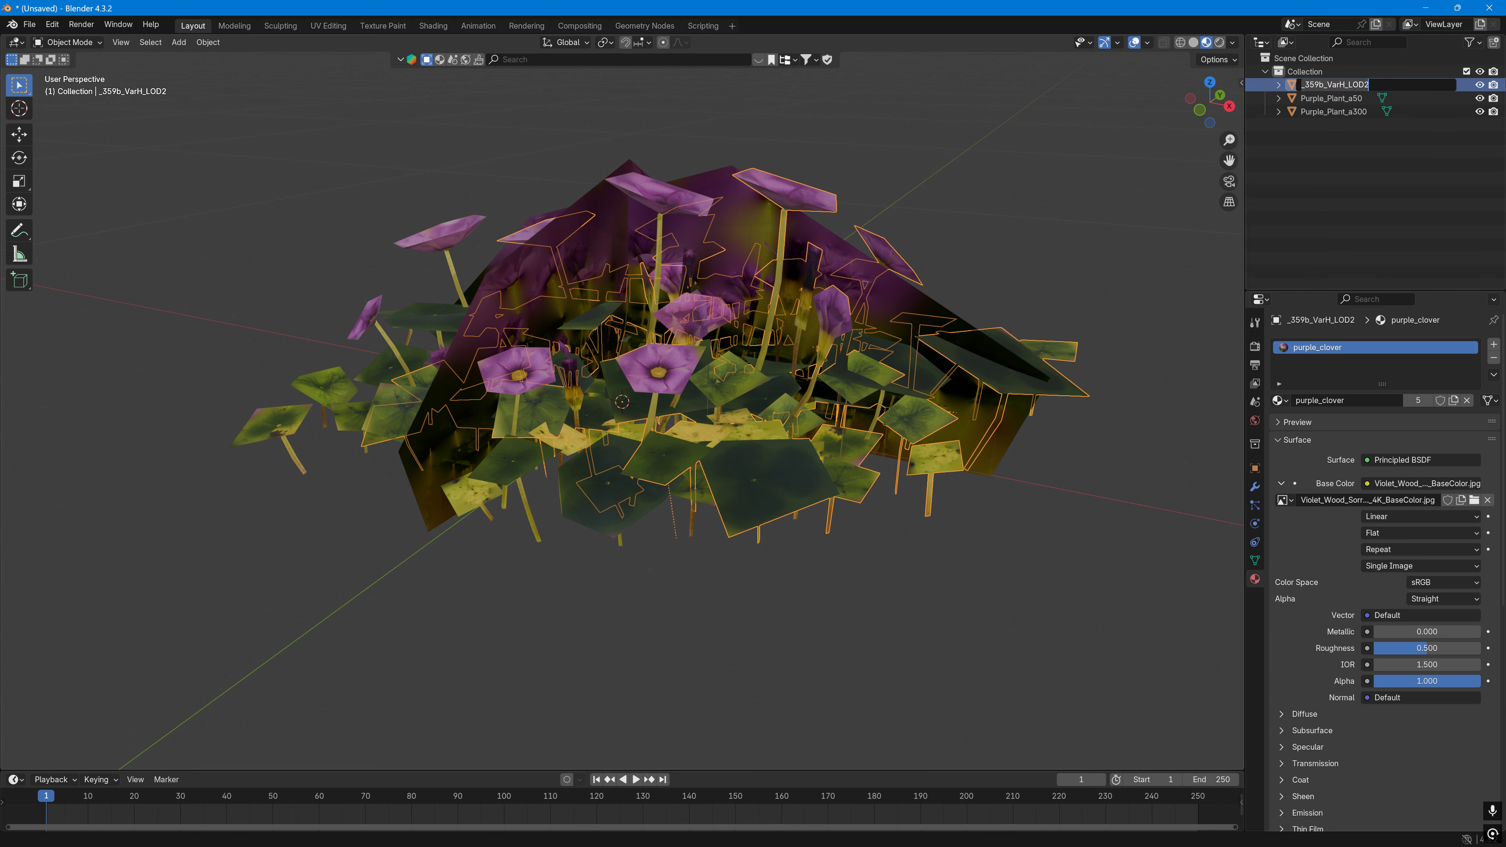
# Step: Rename the imported VarH_LOD2 plant as Purple_Plant_a150, reusing the name of the Purple_Plant_a300 object
pyautogui.moveTo(1371, 85); pyautogui.dragTo(1348, 84)
pyautogui.click(1325, 112)
pyautogui.click(1326, 113)
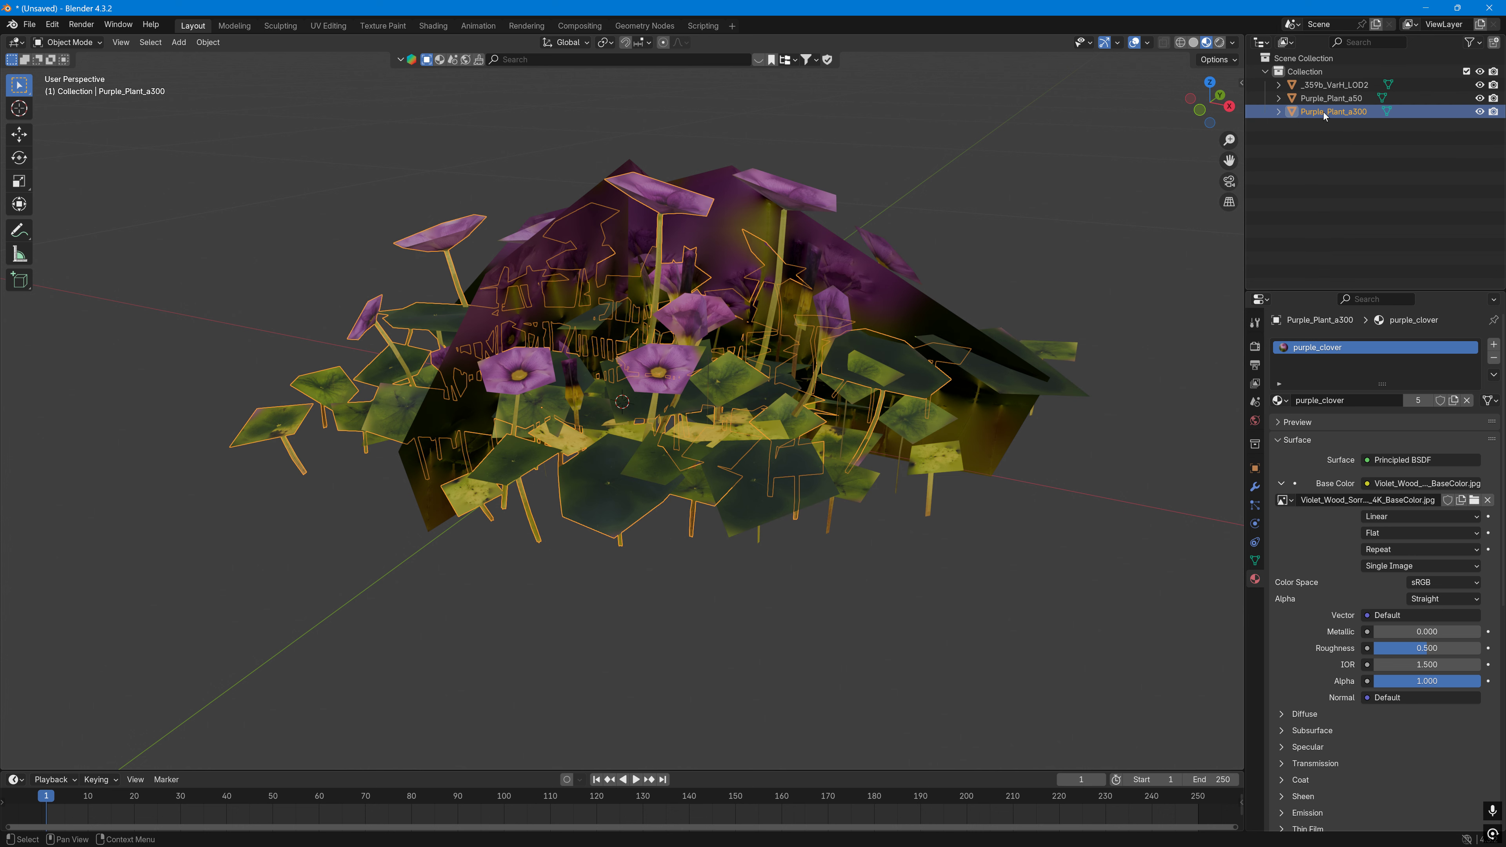
pyautogui.doubleClick(1348, 112)
pyautogui.hotkey('ctrl', 'c')
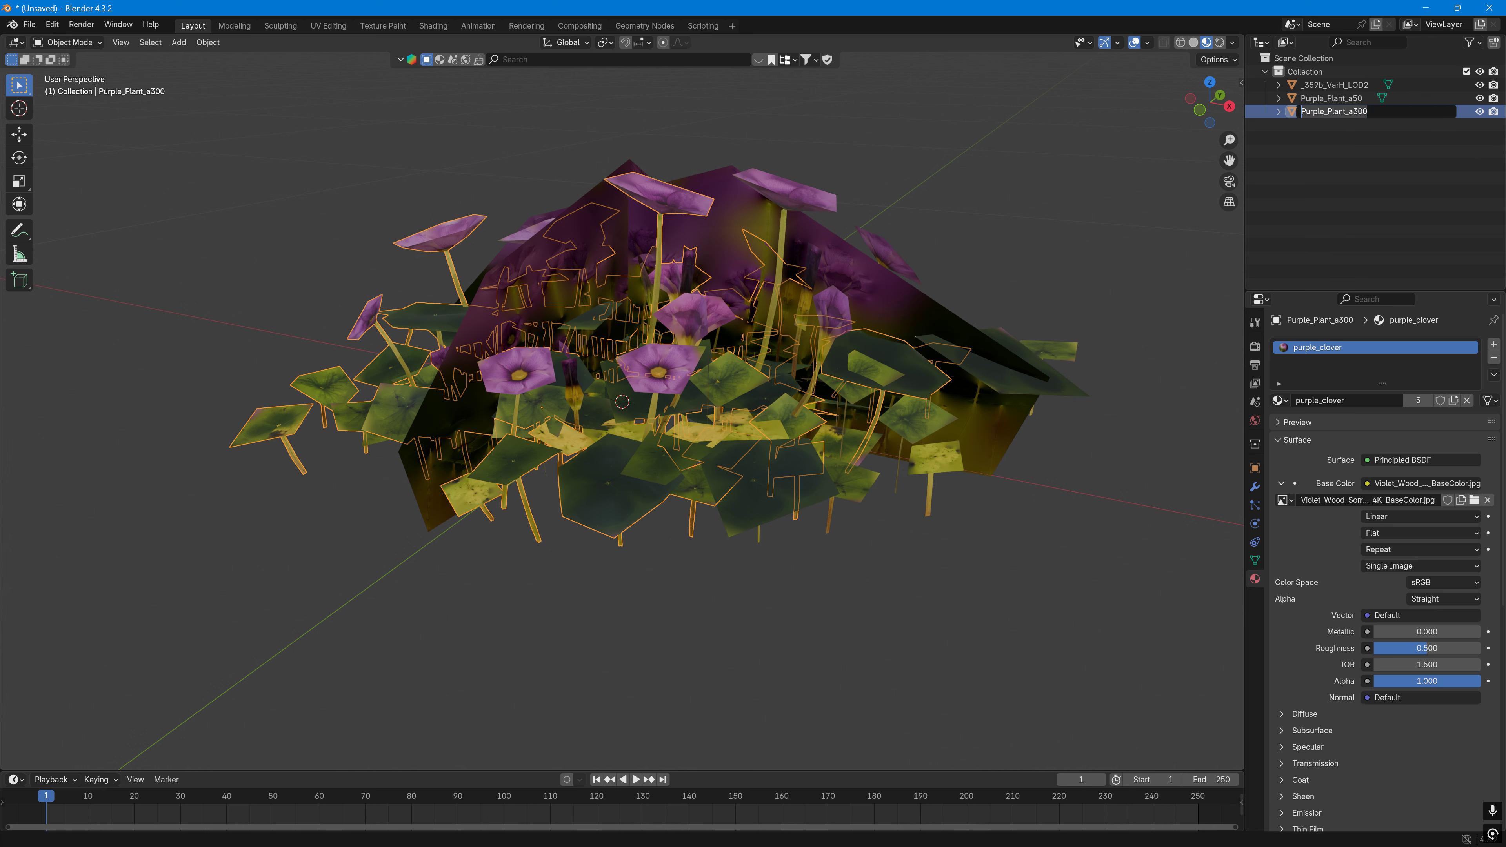
pyautogui.click(1328, 85)
pyautogui.doubleClick(1328, 85)
pyautogui.hotkey('ctrl', 'a')
pyautogui.hotkey('ctrl', 'v')
pyautogui.press('Left')
pyautogui.press('Left')
pyautogui.press('BackSpace')
pyautogui.write('1')
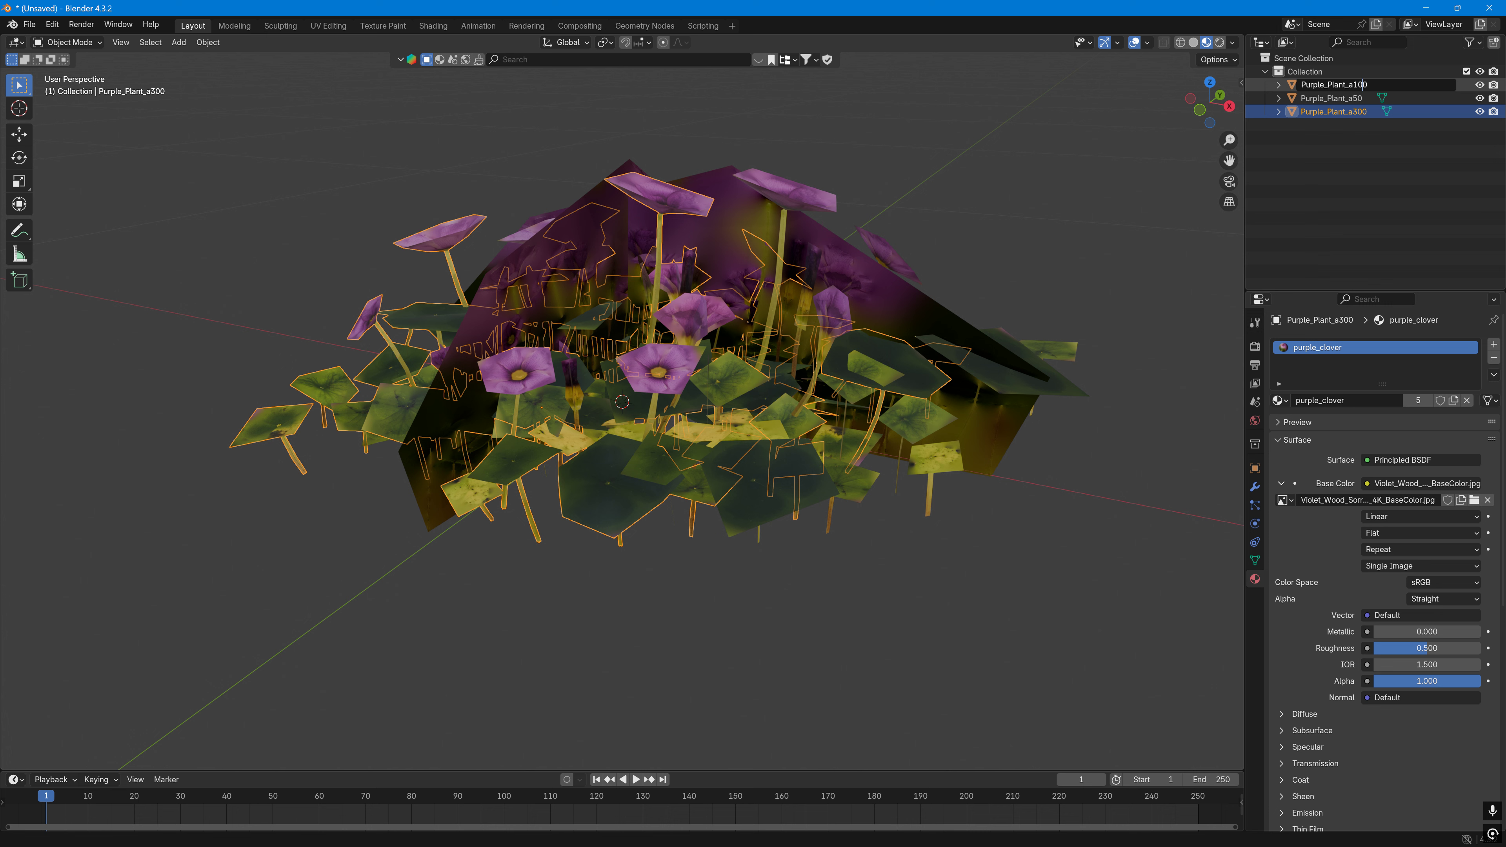
pyautogui.press('Delete')
pyautogui.write('5')
pyautogui.press('Return')
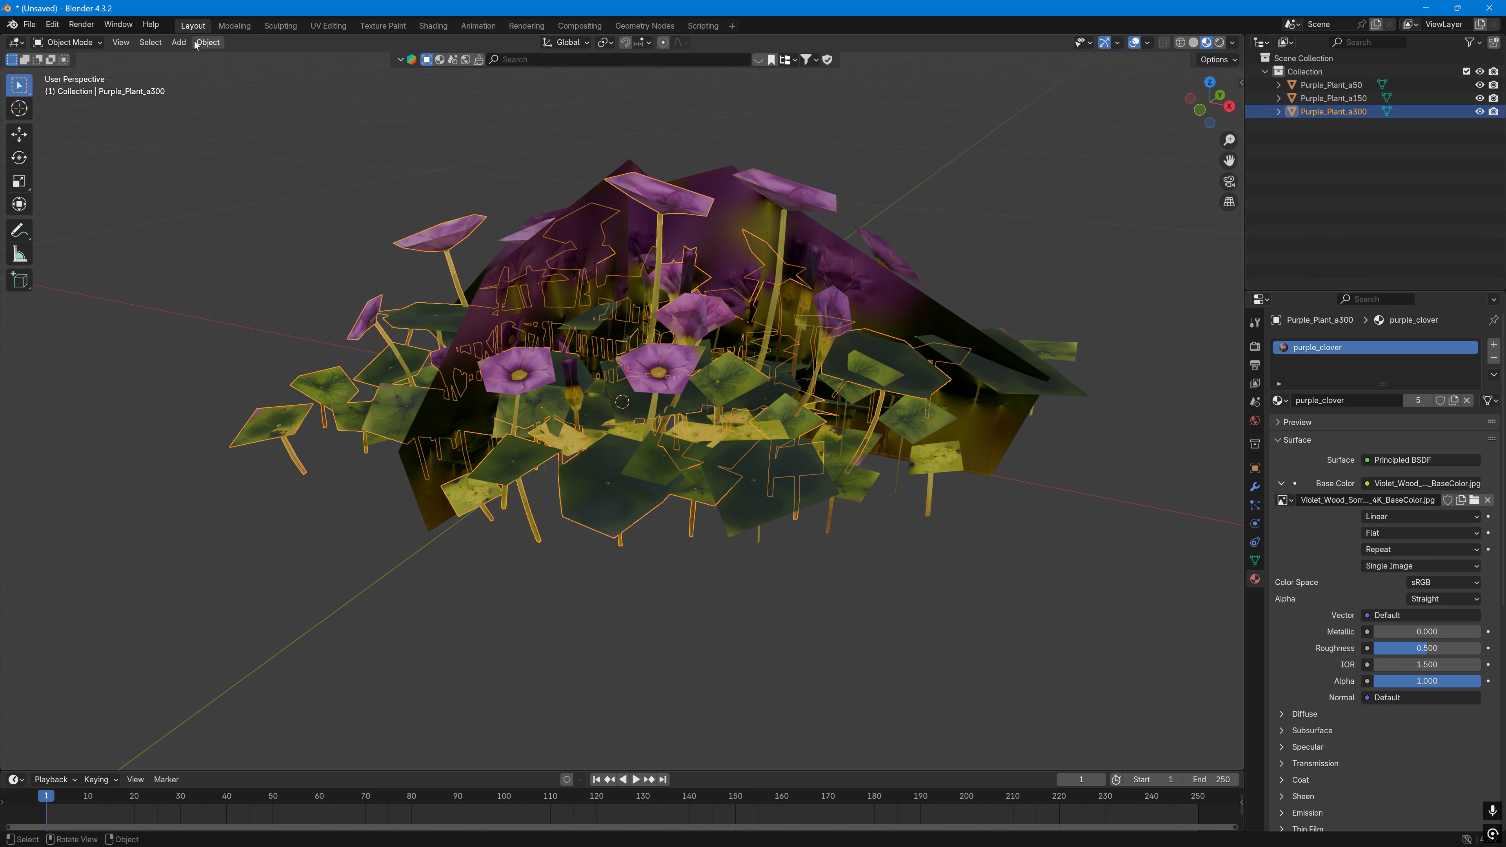
# Step: Add two Plain Axes empties to the scene
pyautogui.click(178, 42)
pyautogui.moveTo(214, 184)
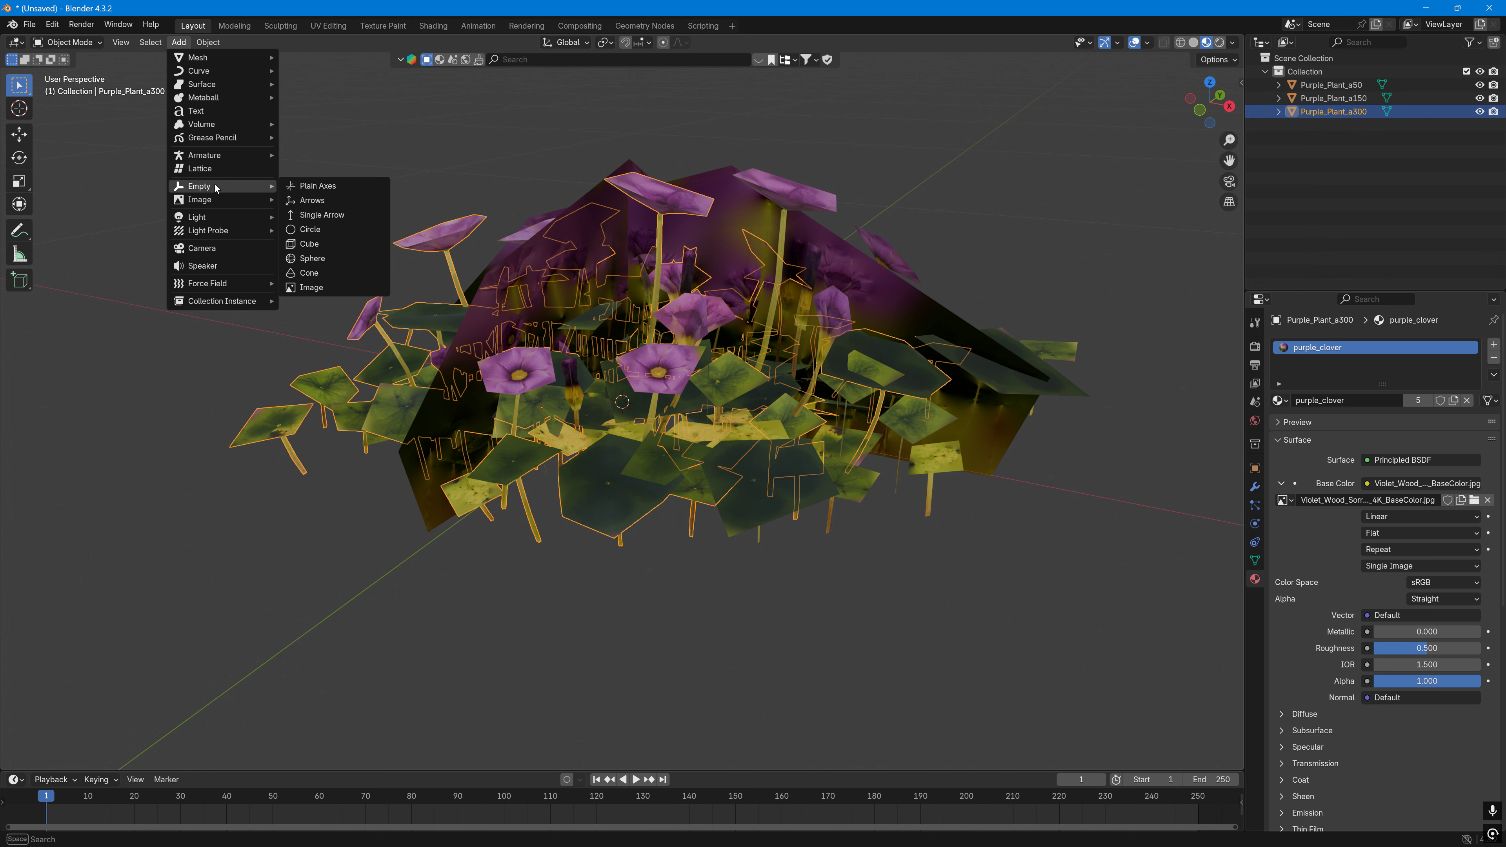
pyautogui.click(368, 191)
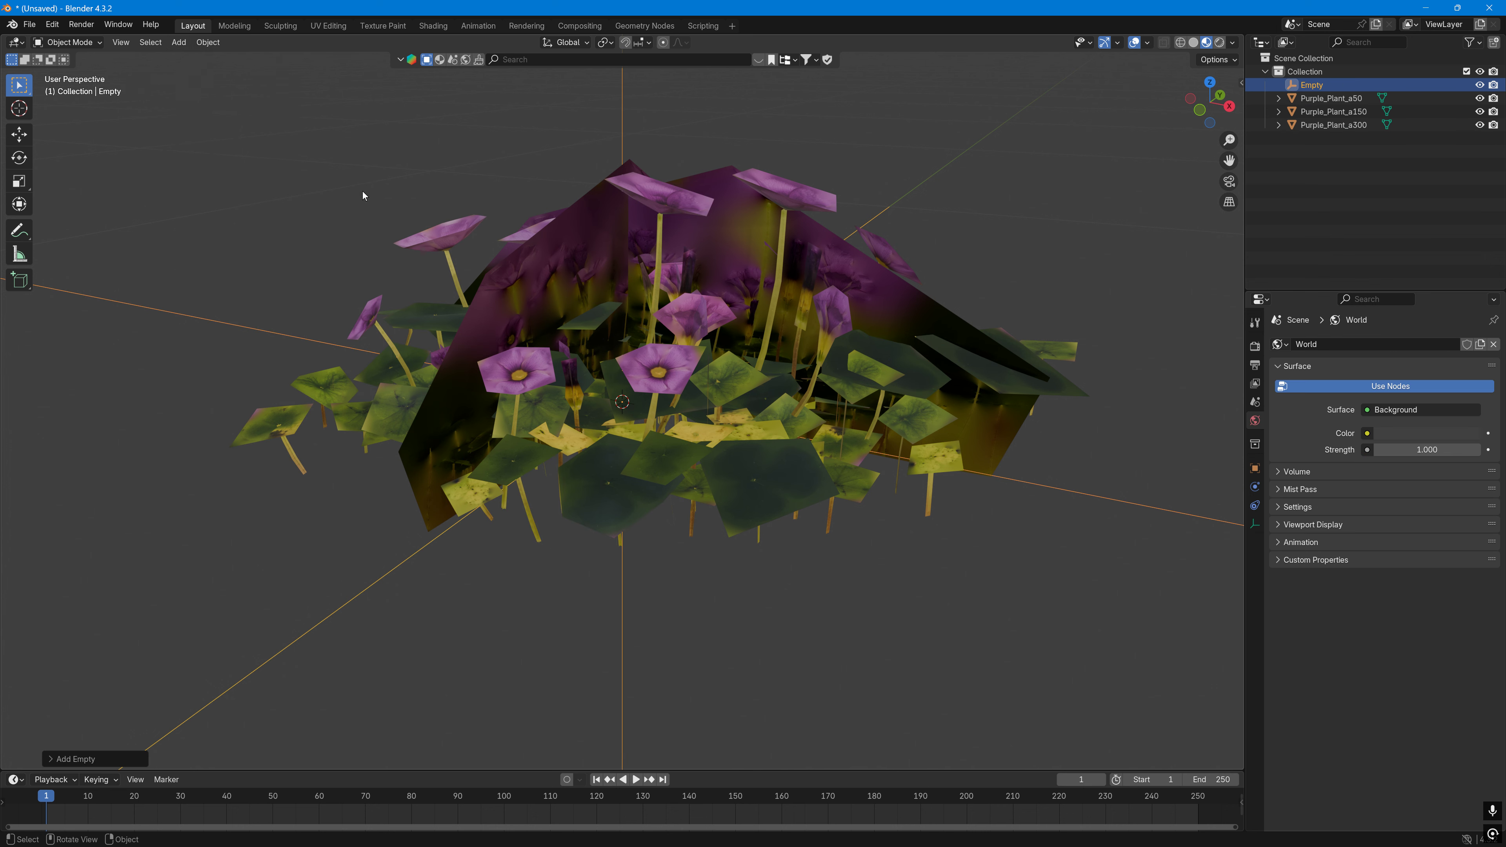
pyautogui.click(175, 43)
pyautogui.click(302, 186)
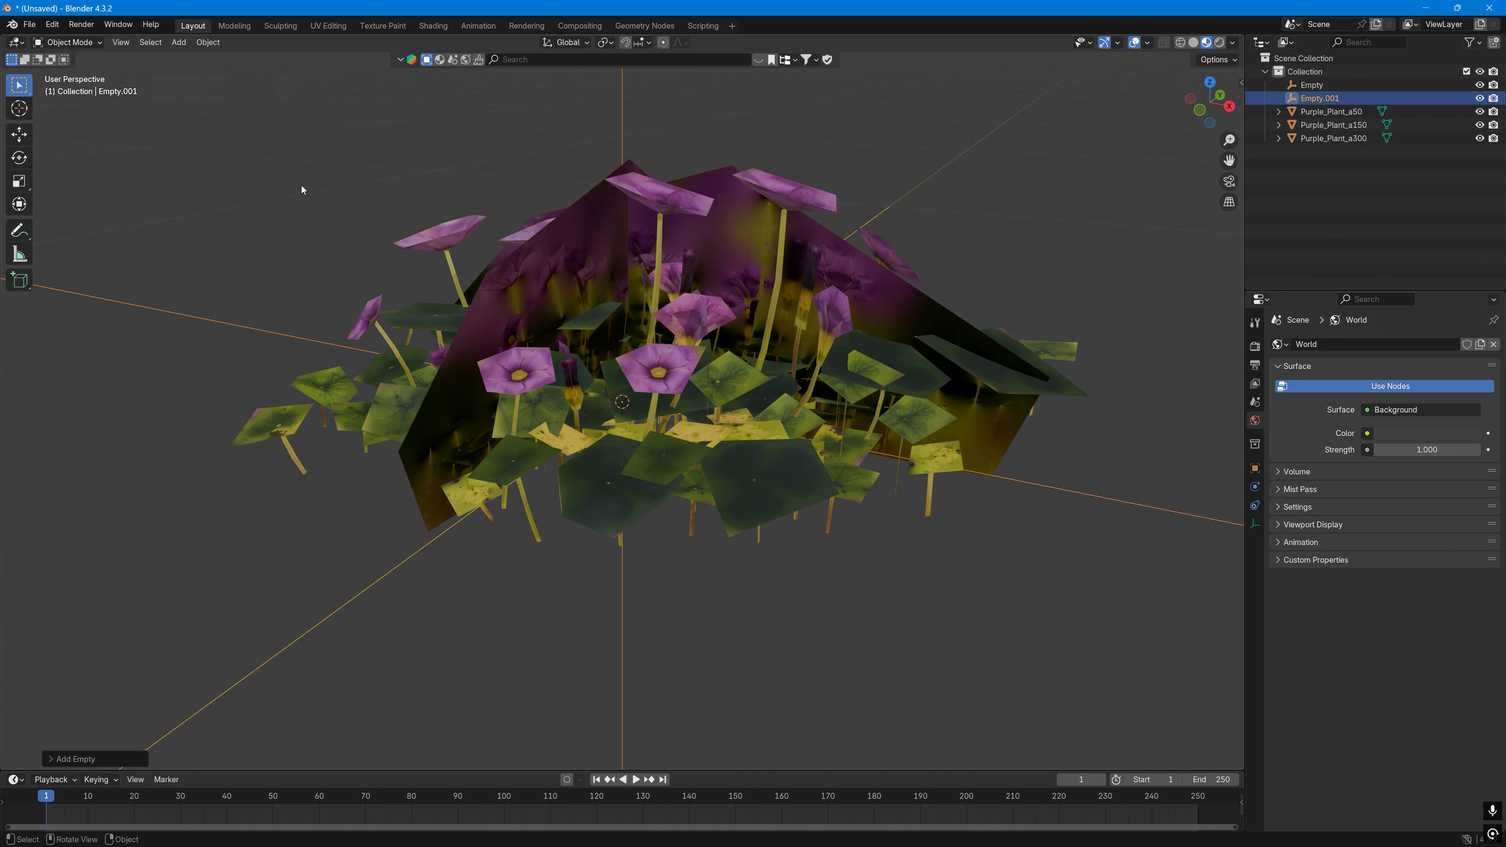
# Step: Rename the first empty as base00 and the second empty as start01
pyautogui.click(1310, 89)
pyautogui.doubleClick(1310, 90)
pyautogui.write('base00')
pyautogui.press('Return')
pyautogui.click(1320, 98)
pyautogui.doubleClick(1320, 98)
pyautogui.write('start01')
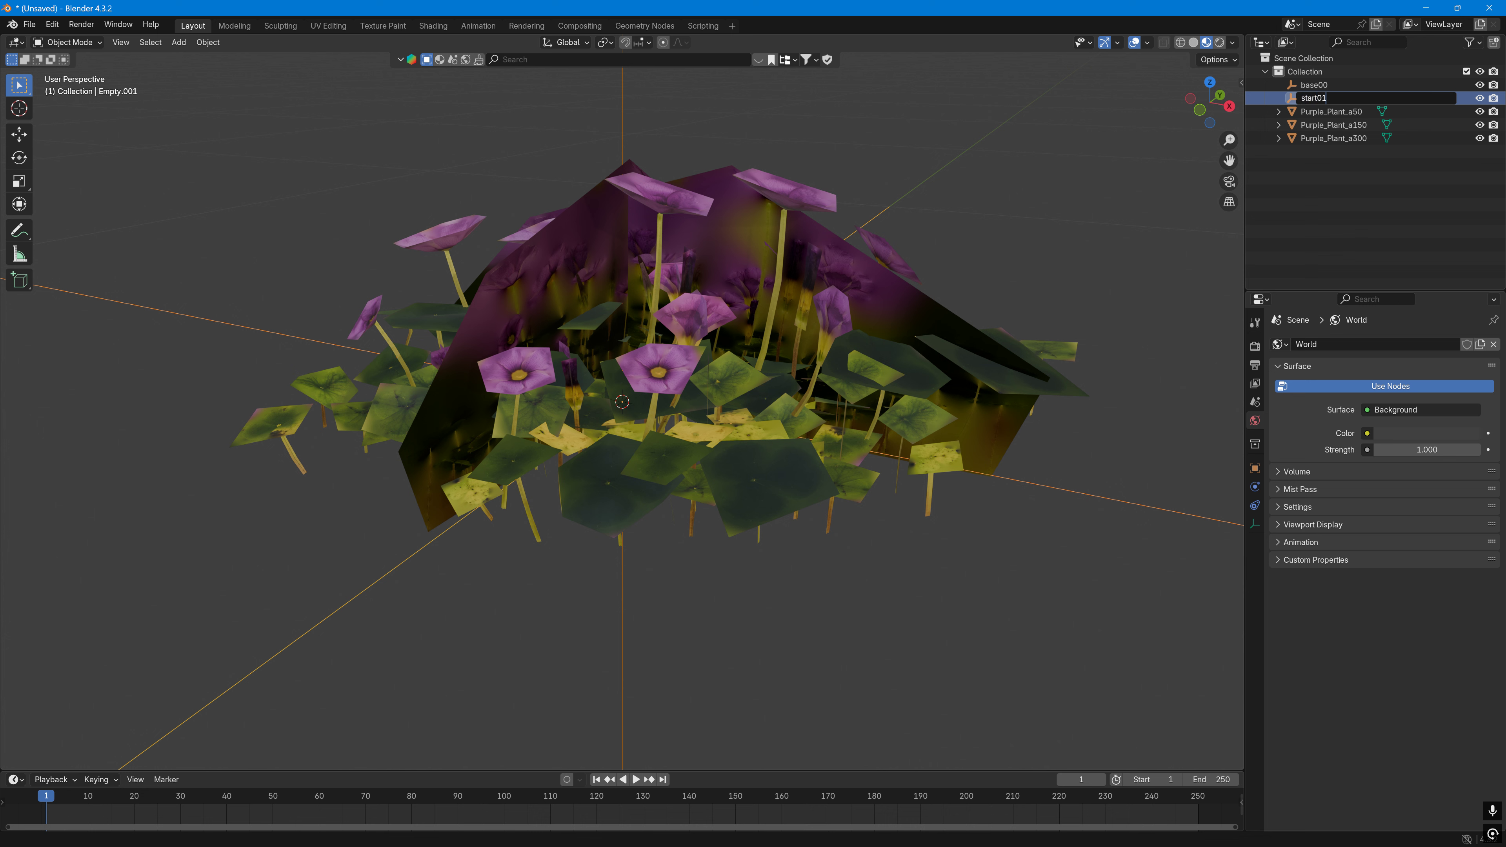
pyautogui.press('Return')
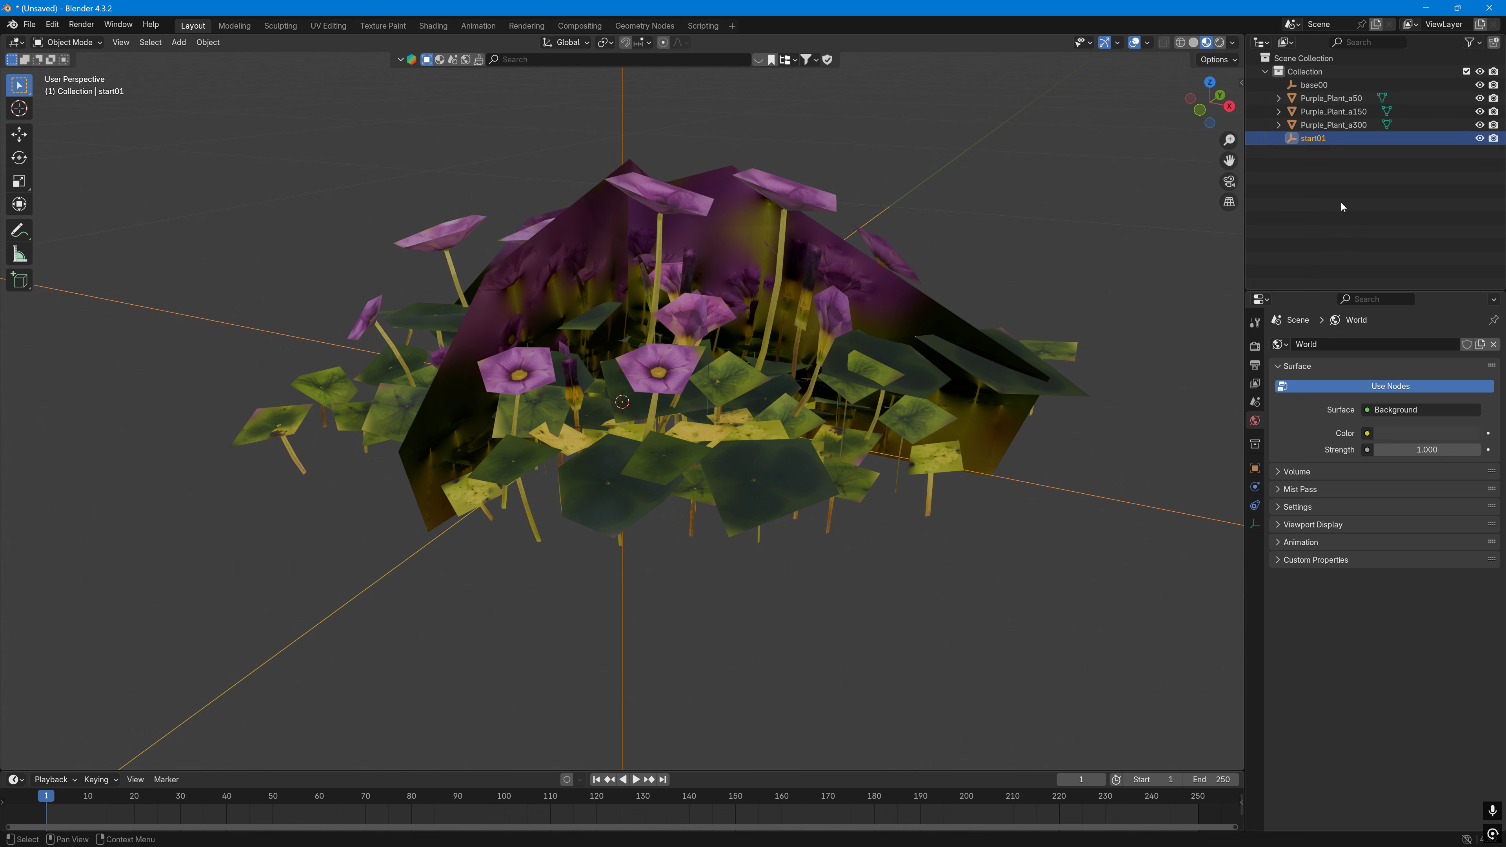
# Step: Duplicate the Purple_Plant_a50 billboard in place and rename the copy as Colmesh-1
pyautogui.click(872, 303)
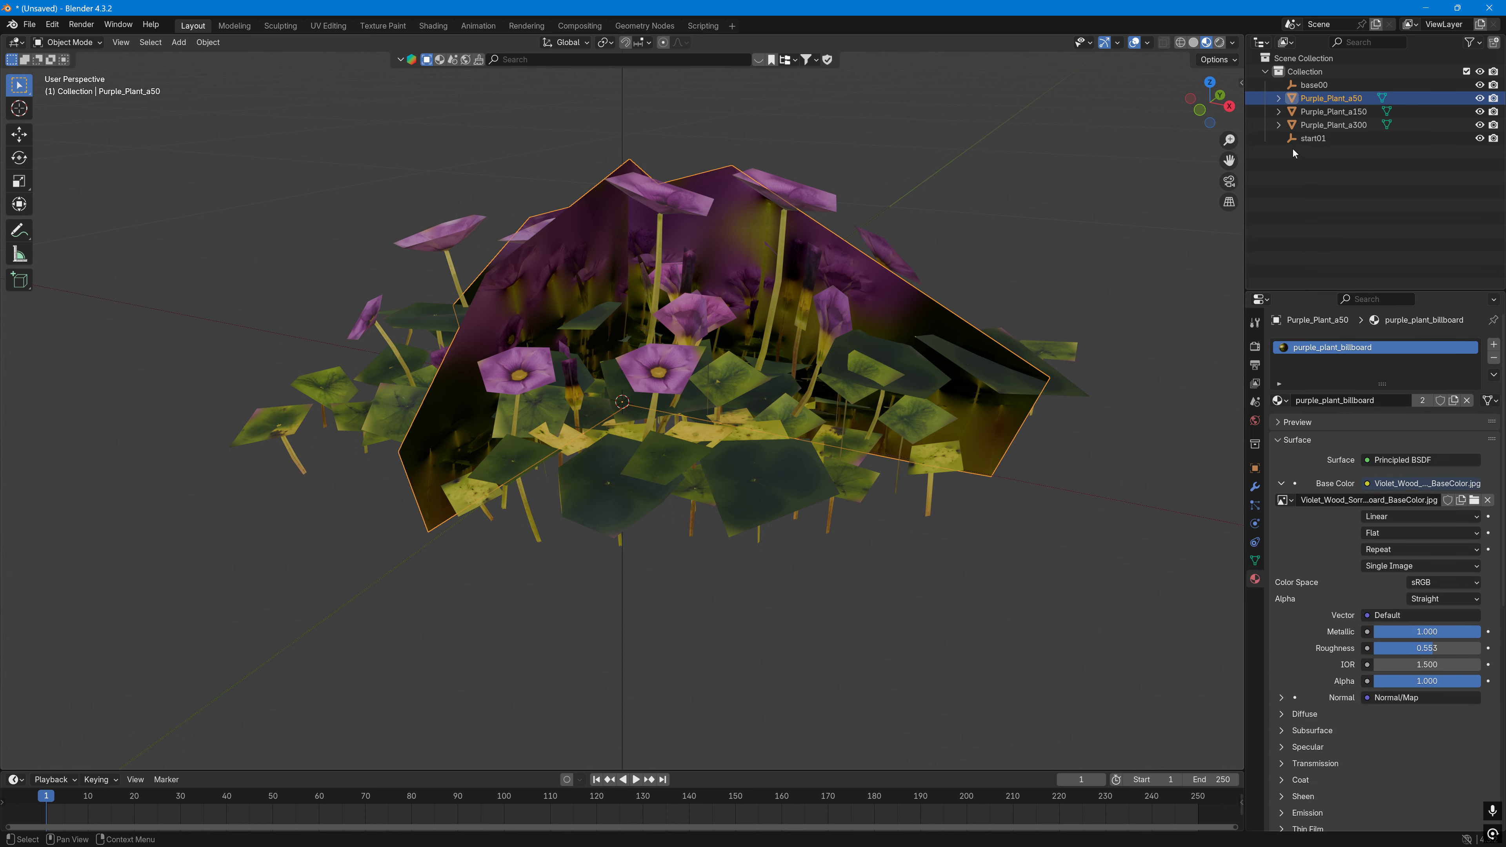
pyautogui.hotkey('shift', 'd')
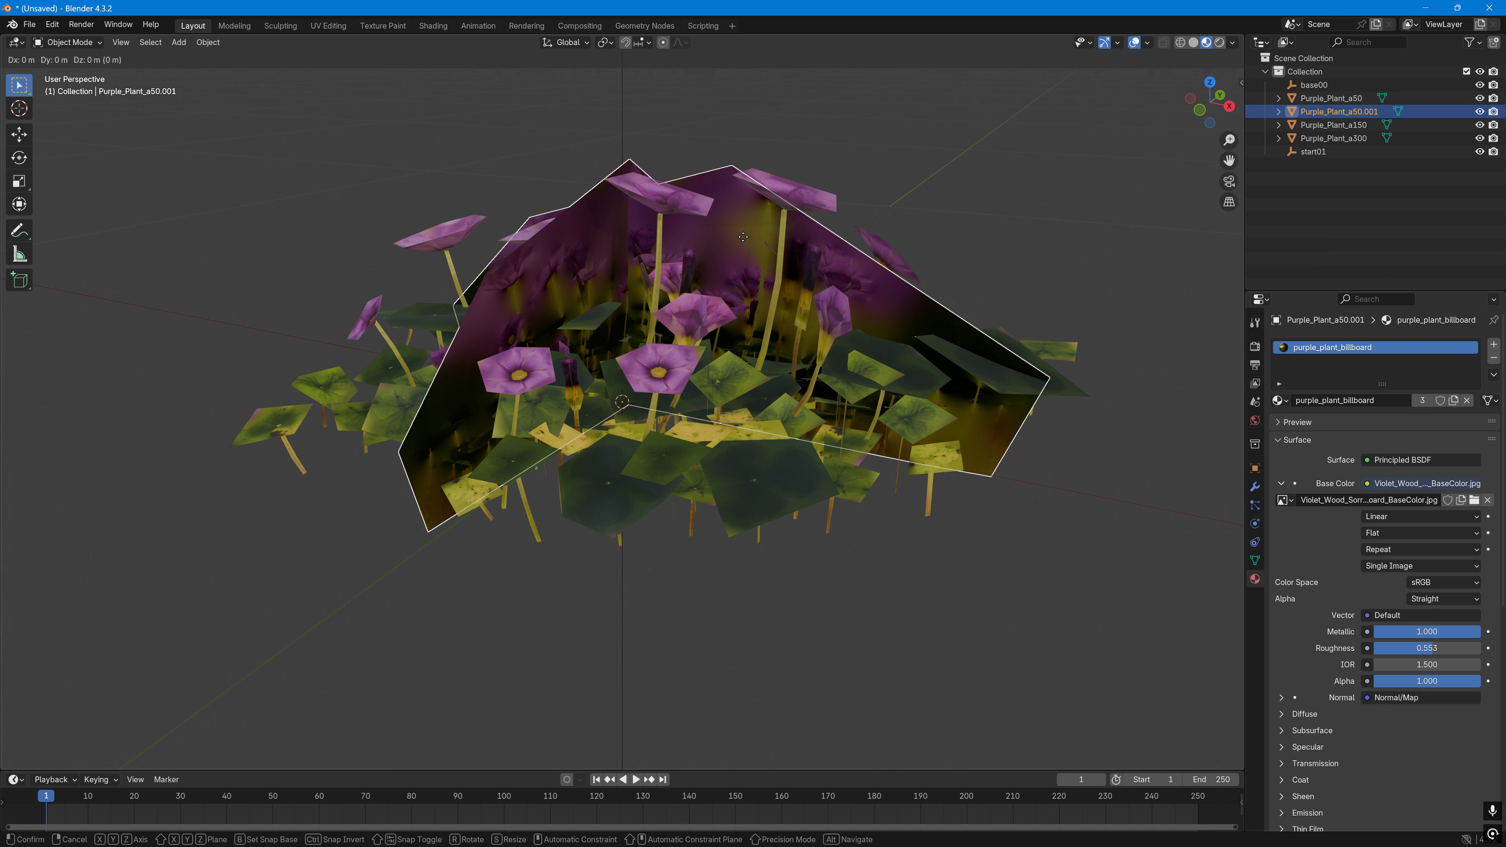
pyautogui.rightClick(744, 238)
pyautogui.doubleClick(1330, 113)
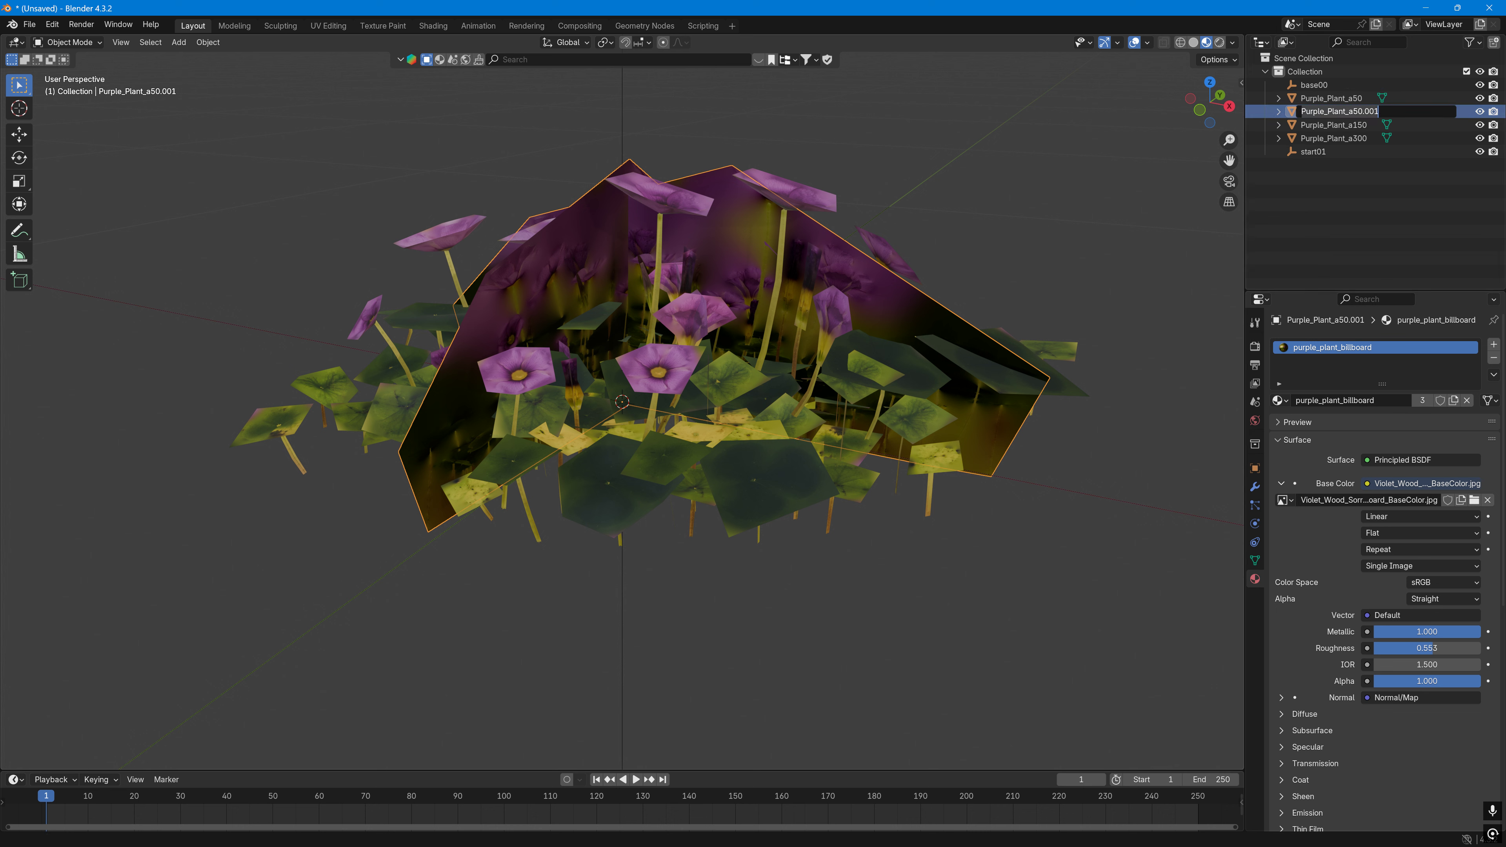
pyautogui.write('Colmesh-1')
pyautogui.press('Return')
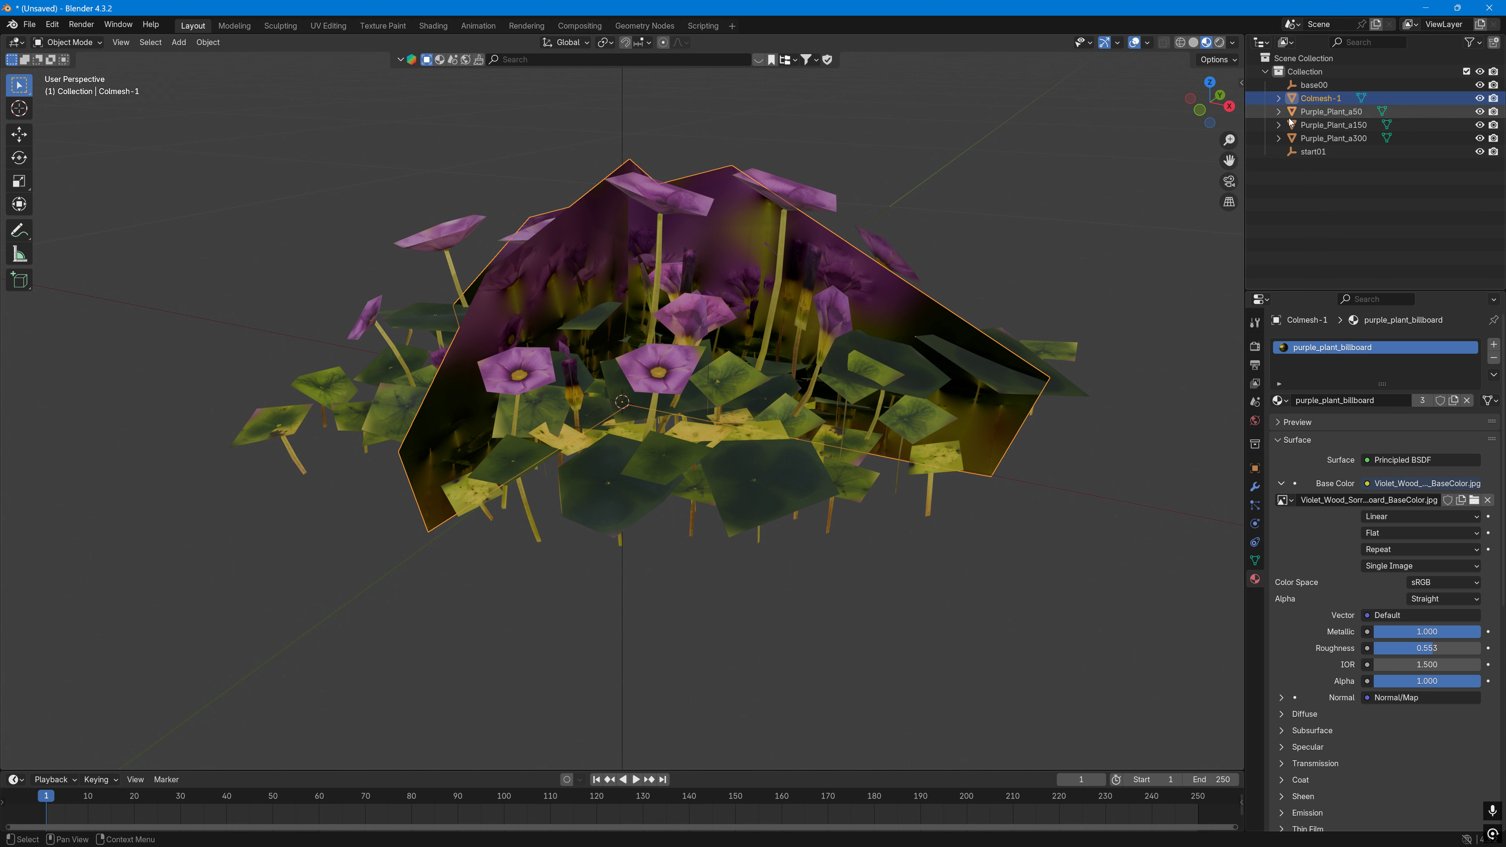
# Step: Parent Colmesh-1 and the three Purple_Plant meshes to start01, and parent start01 to base00
pyautogui.keyDown('shift'); pyautogui.click(1315, 137); pyautogui.keyUp('shift')
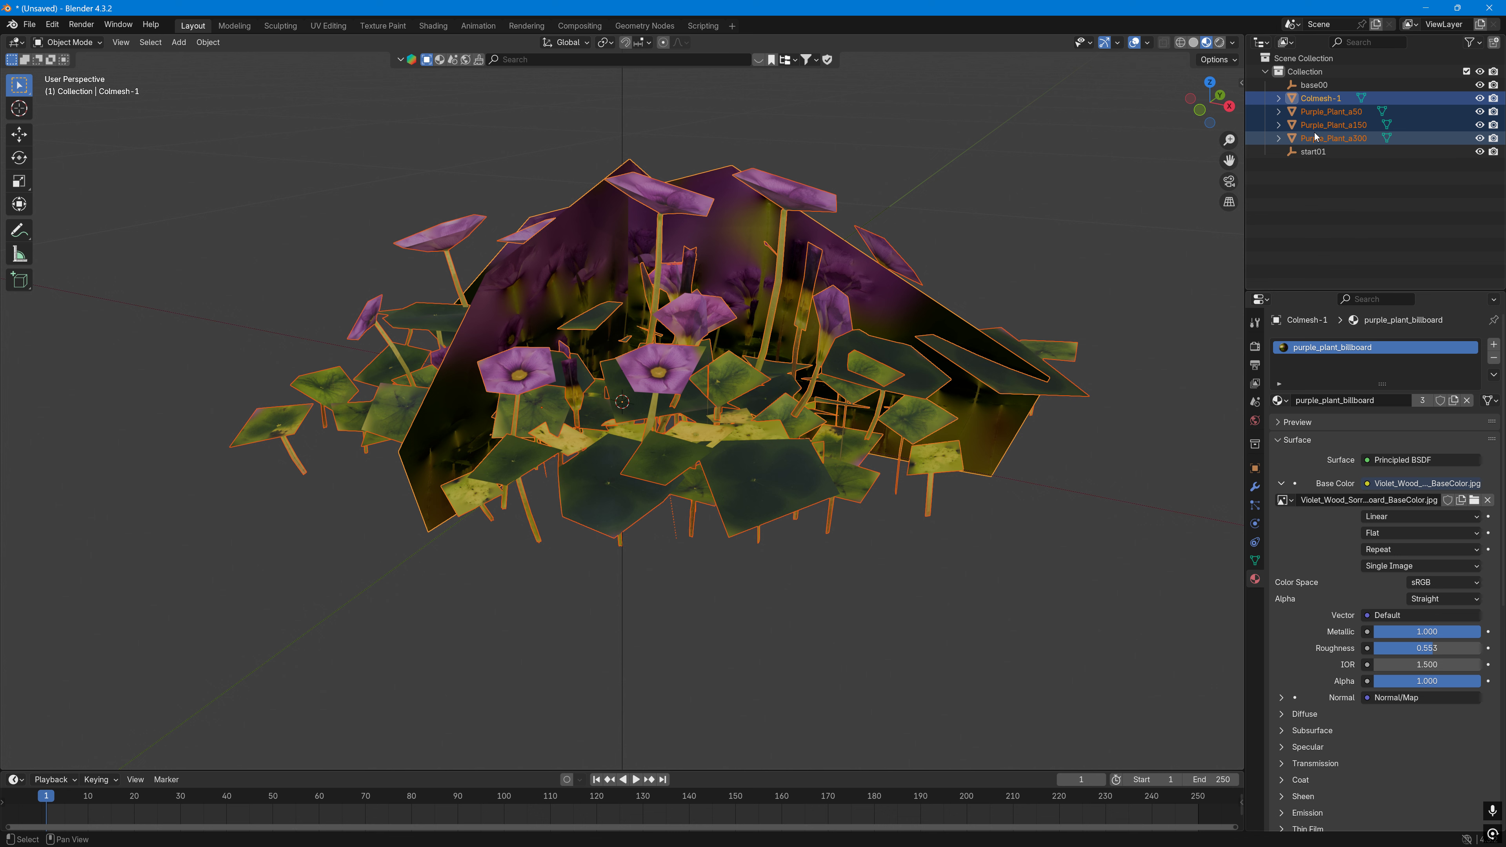
pyautogui.moveTo(1321, 104); pyautogui.dragTo(1320, 151)
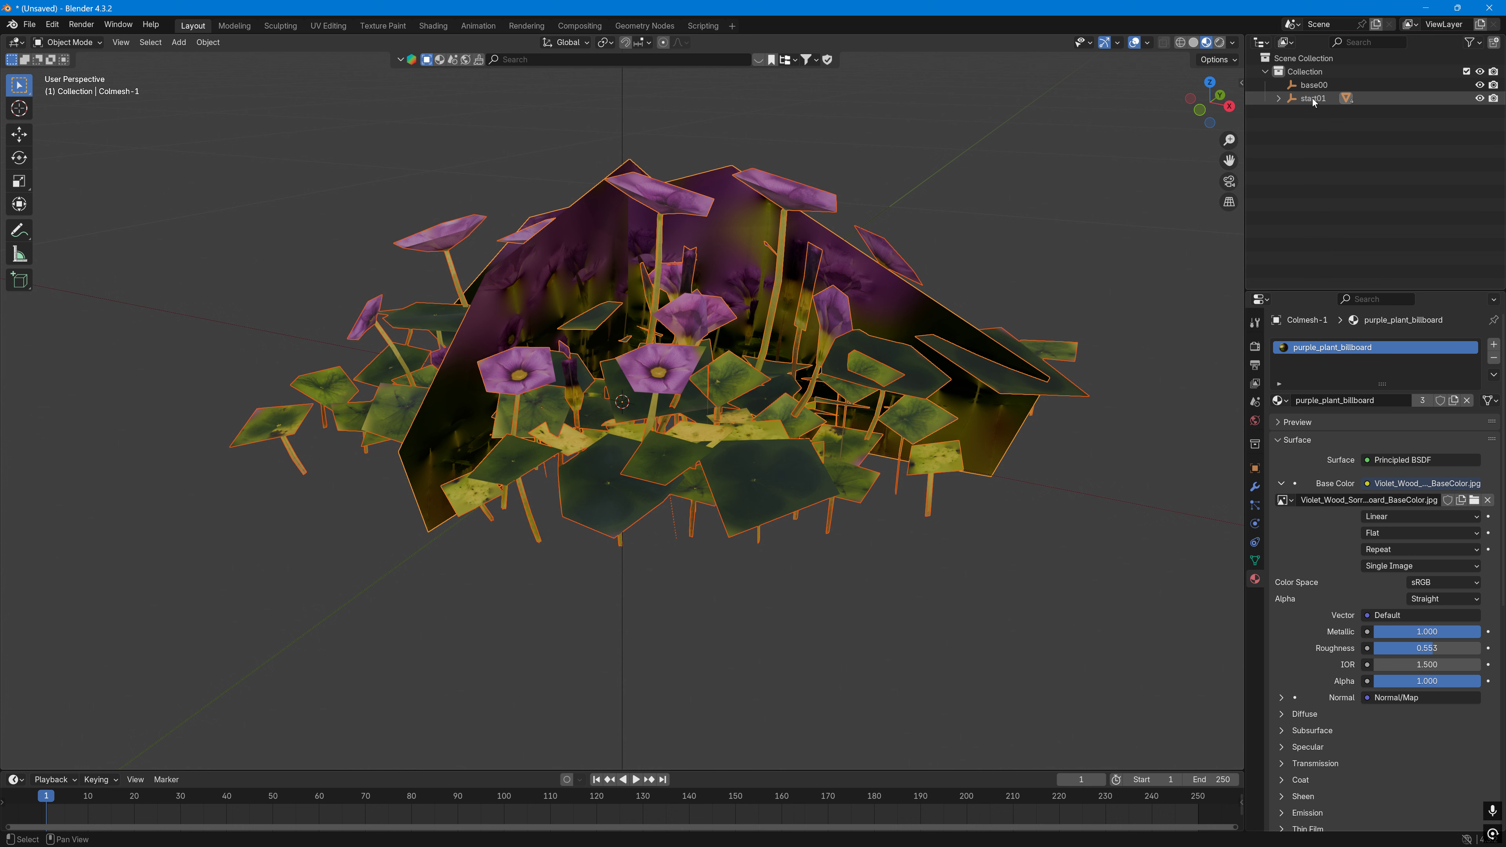
pyautogui.moveTo(1314, 102); pyautogui.dragTo(1319, 82)
pyautogui.click(1279, 85)
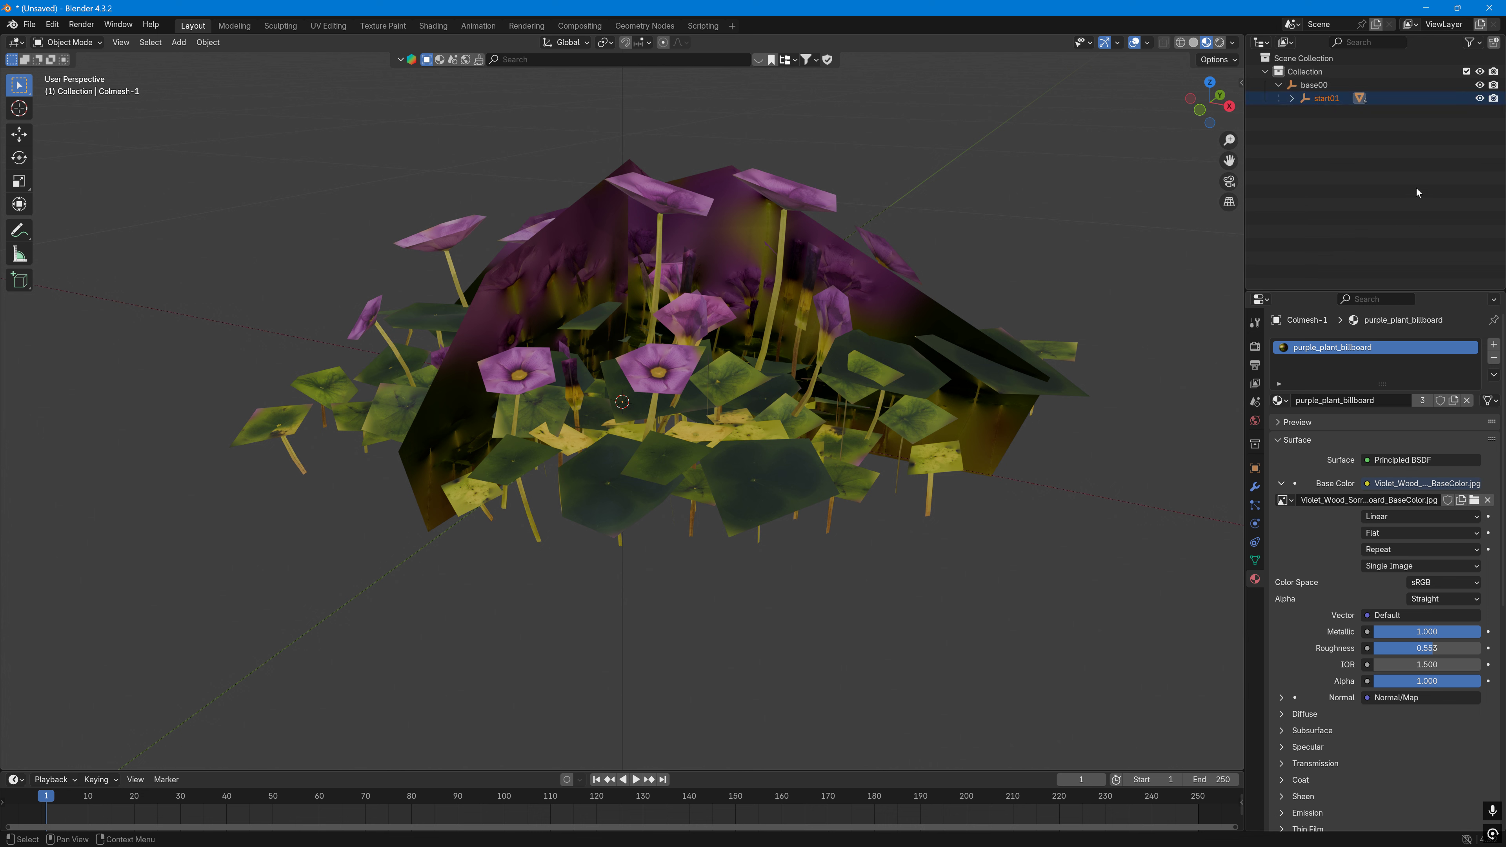
pyautogui.click(1292, 99)
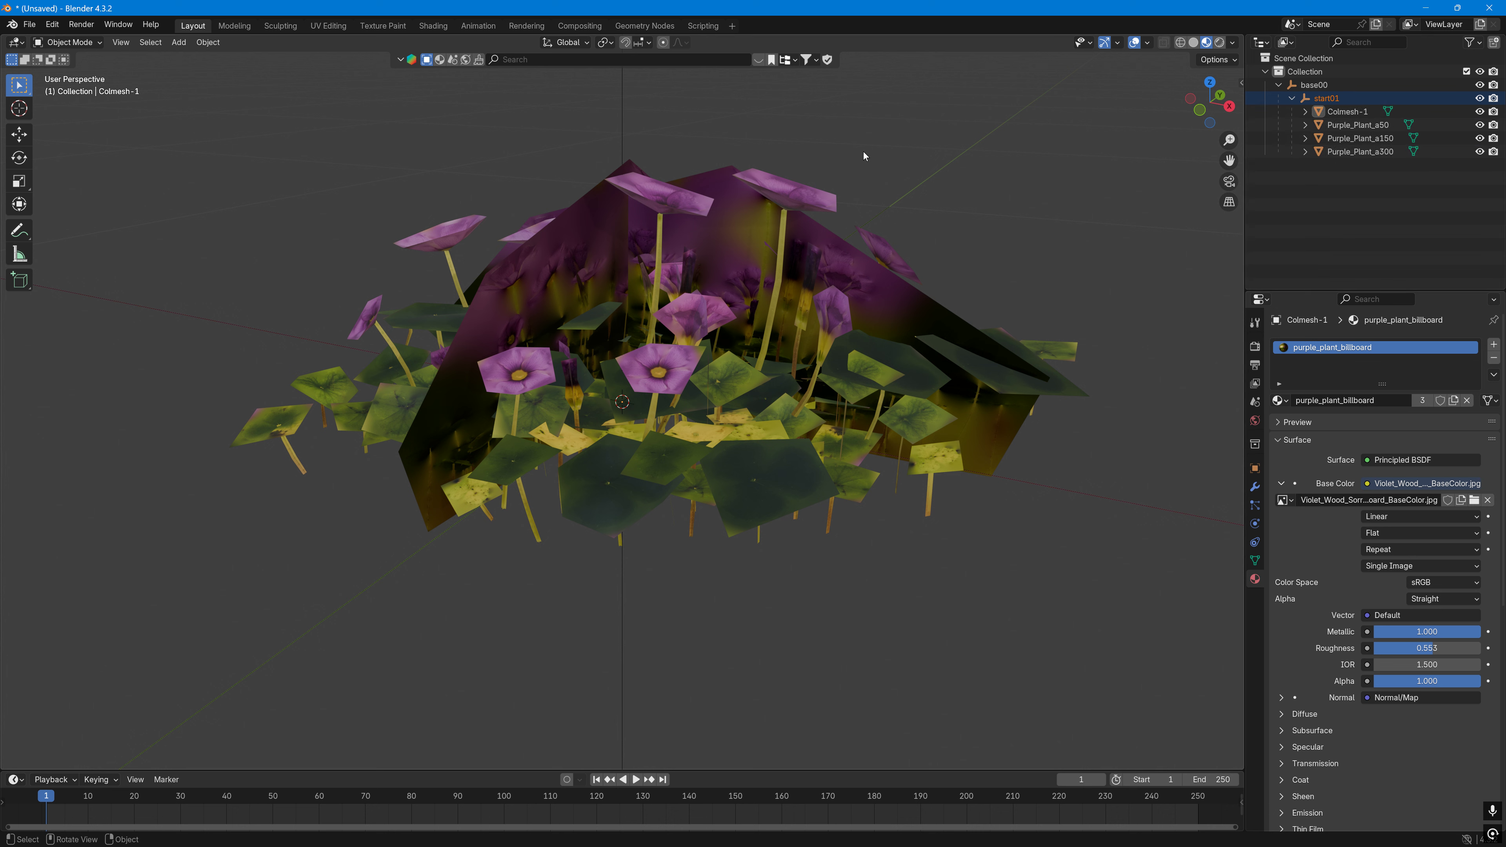
# Step: Apply all transforms to every object in the scene
pyautogui.press('a')
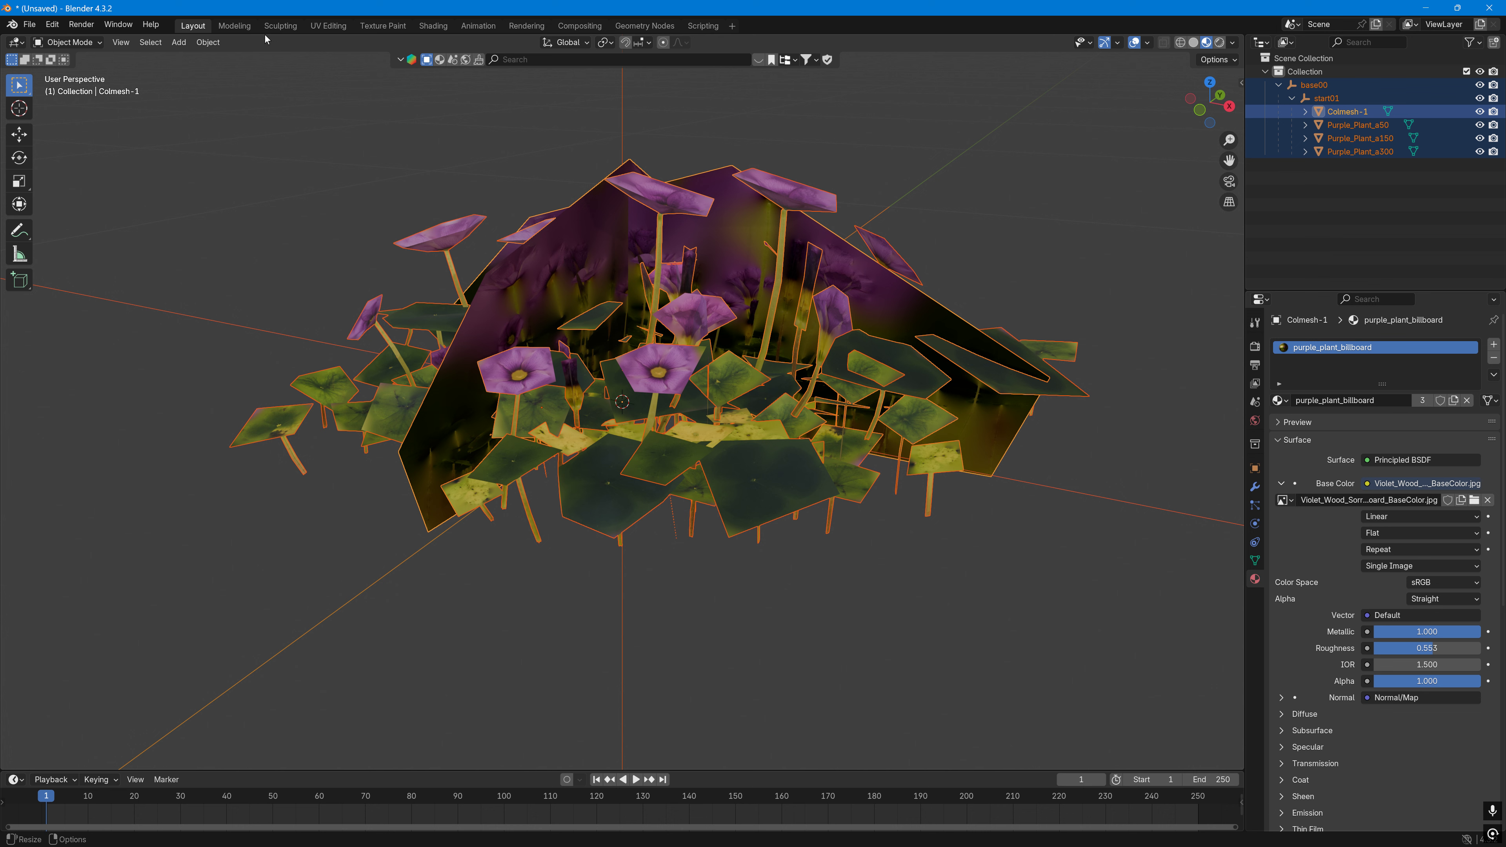
pyautogui.click(206, 42)
pyautogui.moveTo(238, 318)
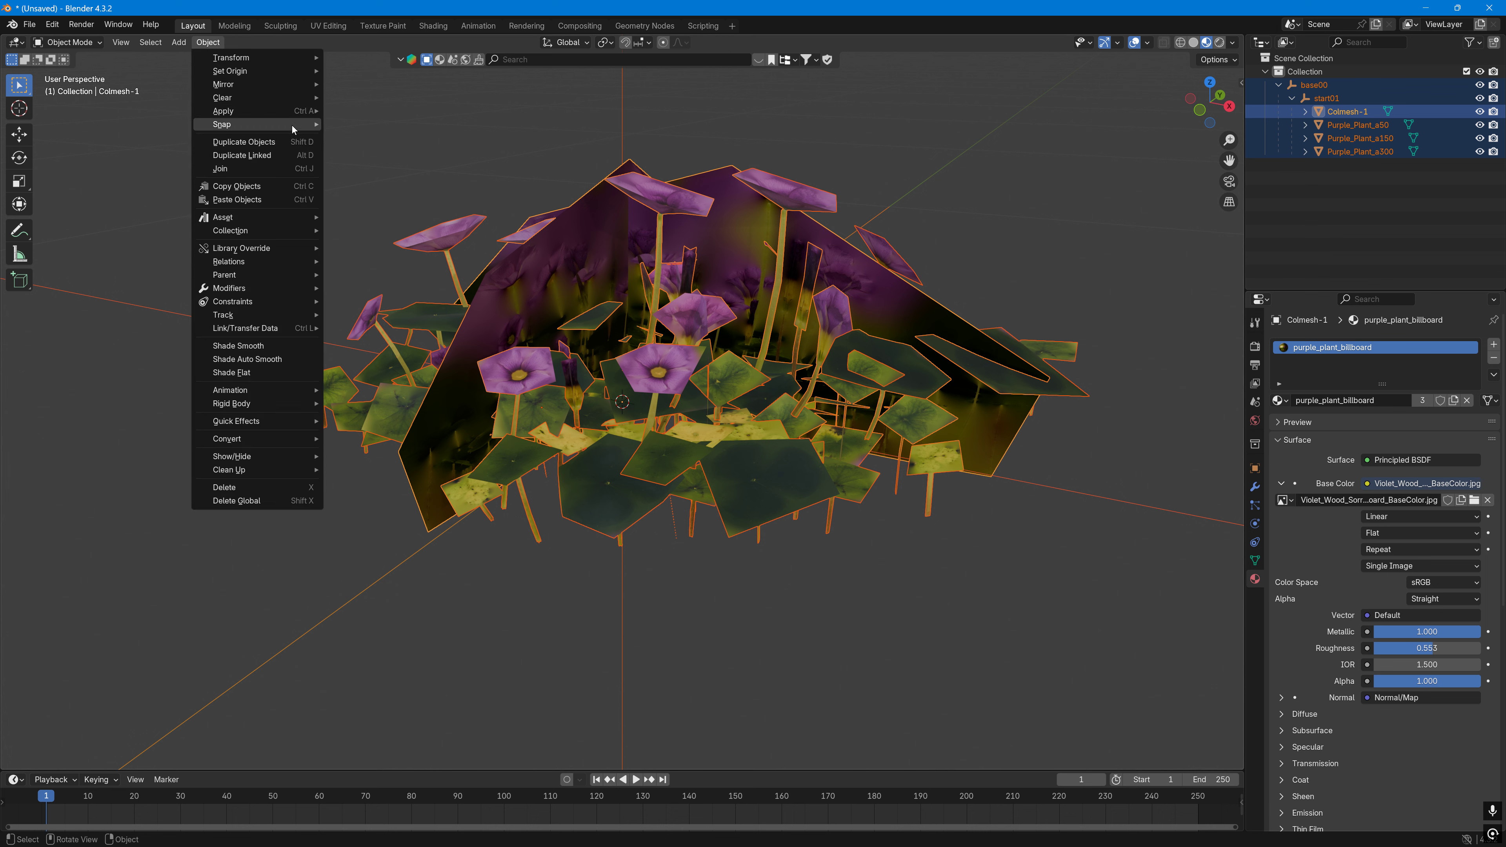
pyautogui.moveTo(287, 122)
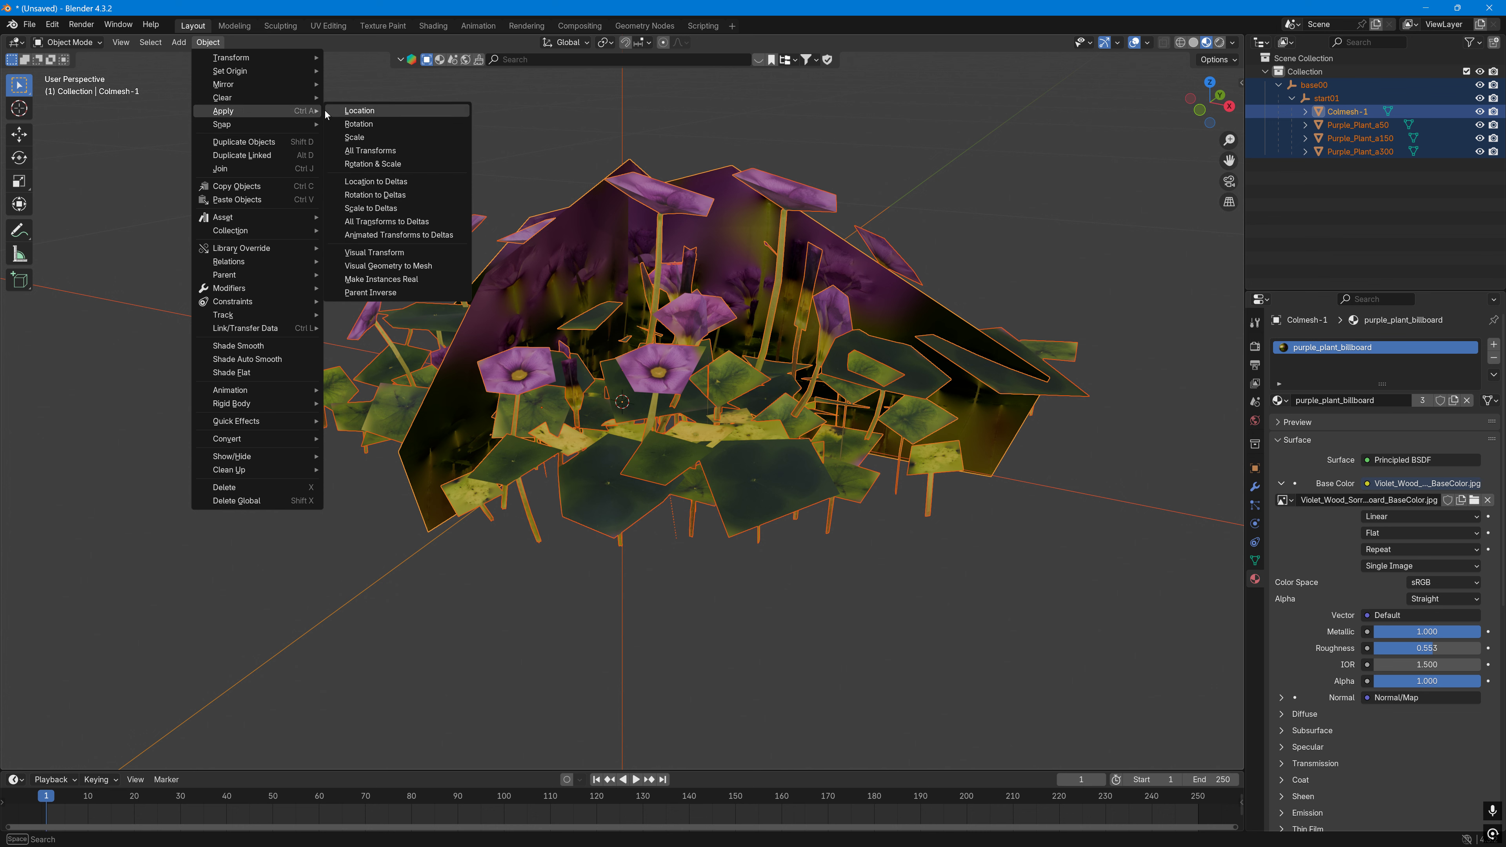
pyautogui.click(367, 152)
# Step: Start a Collada export of the scene and browse to the art folder of the smallgrid level as the destination
pyautogui.click(29, 24)
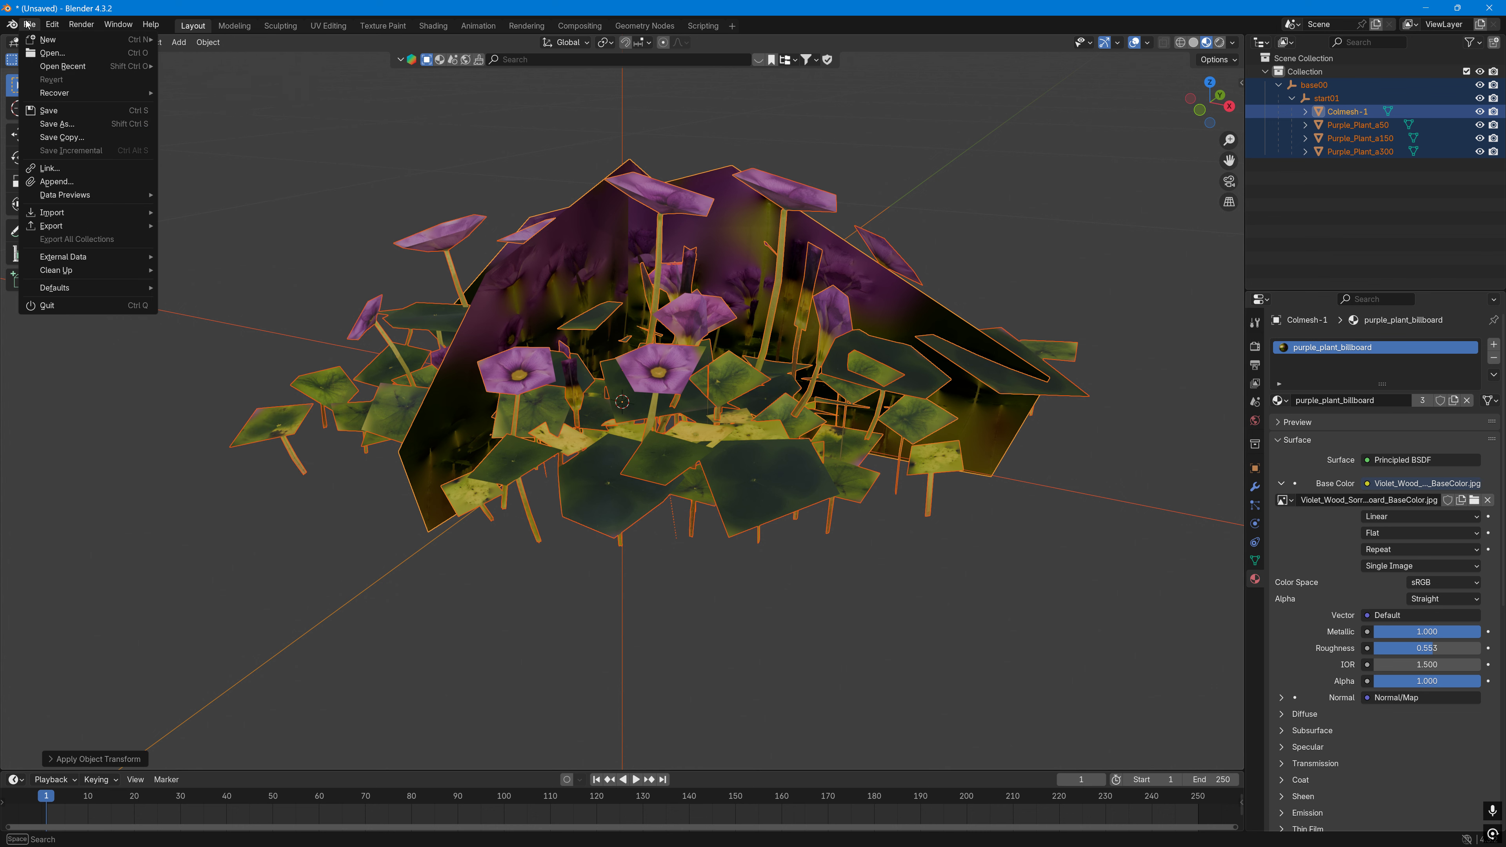
pyautogui.moveTo(83, 226)
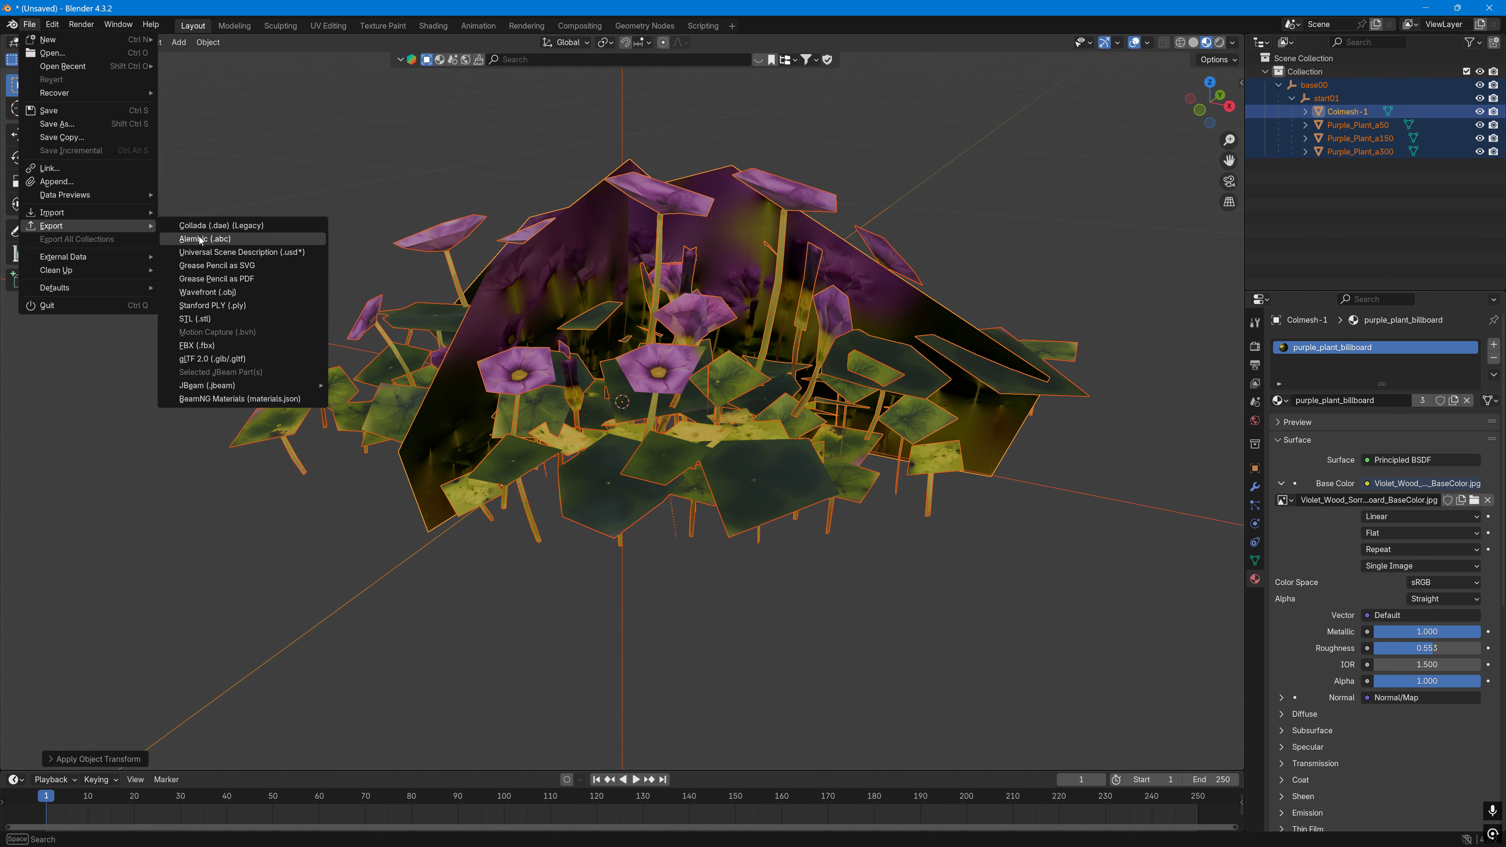
pyautogui.click(239, 231)
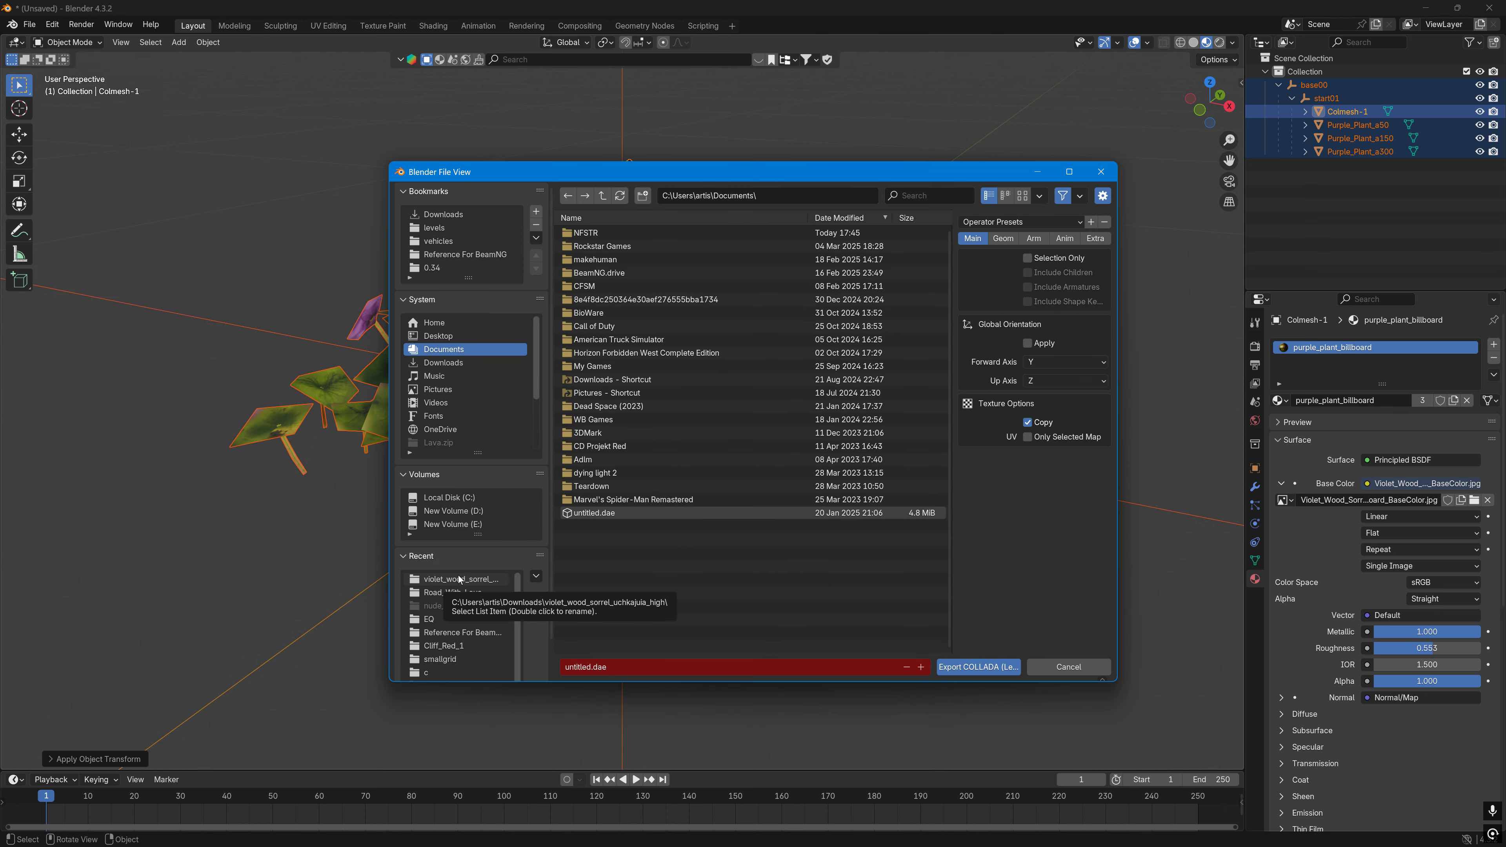
pyautogui.click(452, 230)
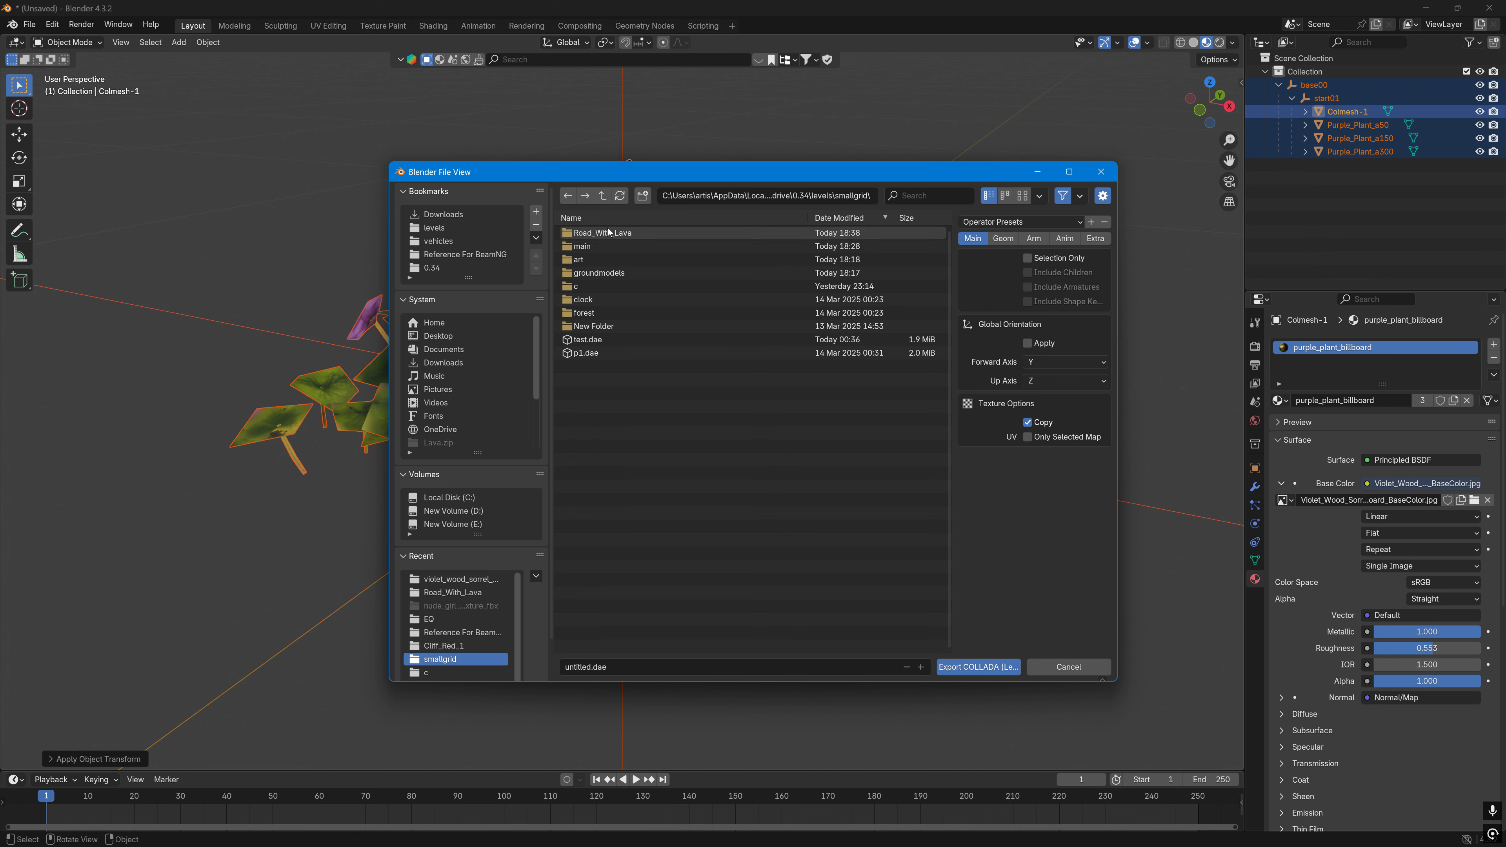
pyautogui.doubleClick(595, 261)
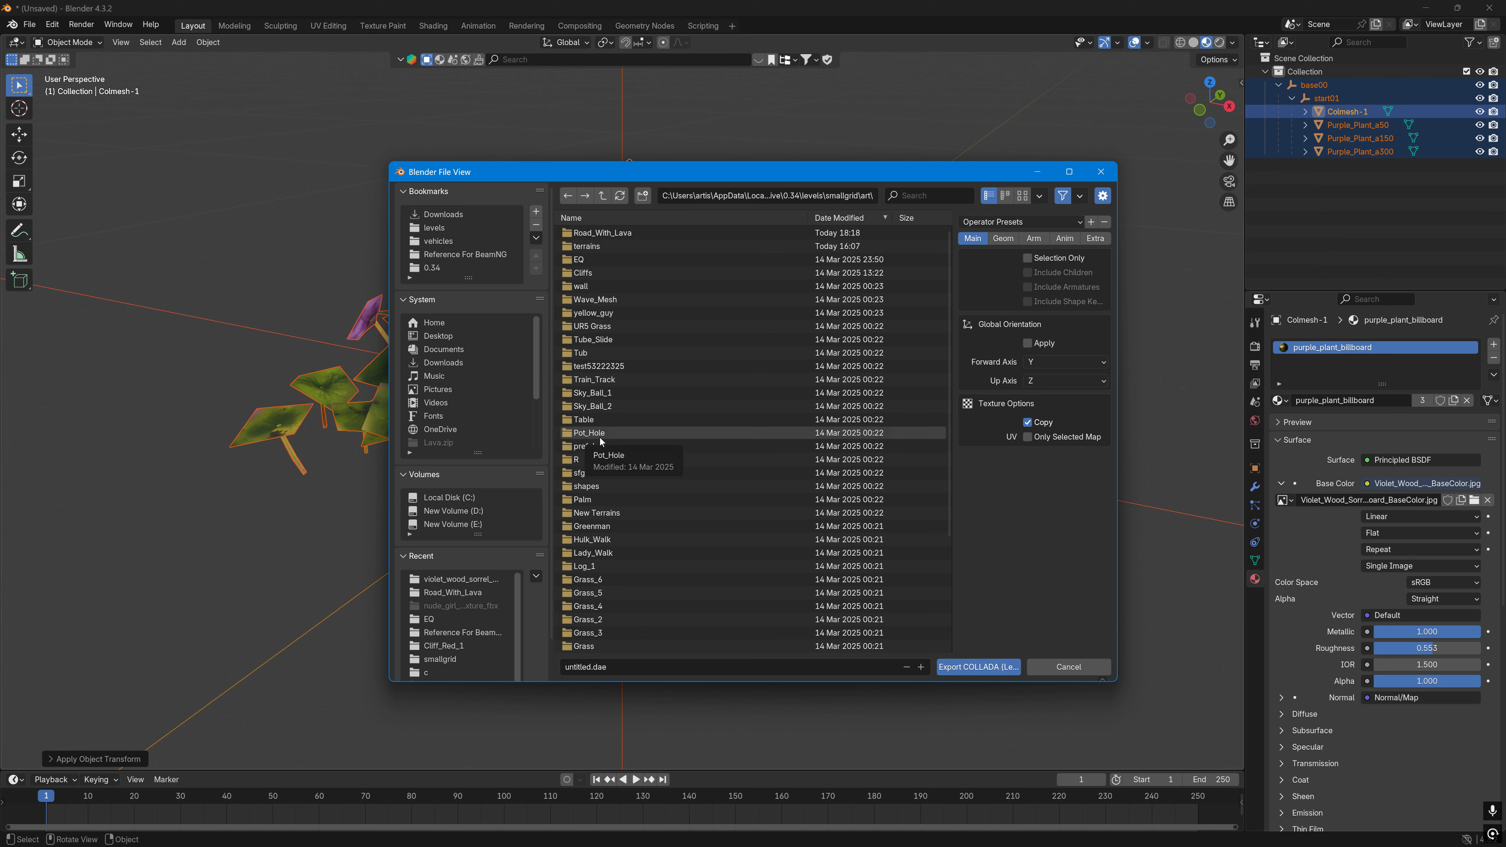
pyautogui.doubleClick(597, 328)
pyautogui.click(606, 196)
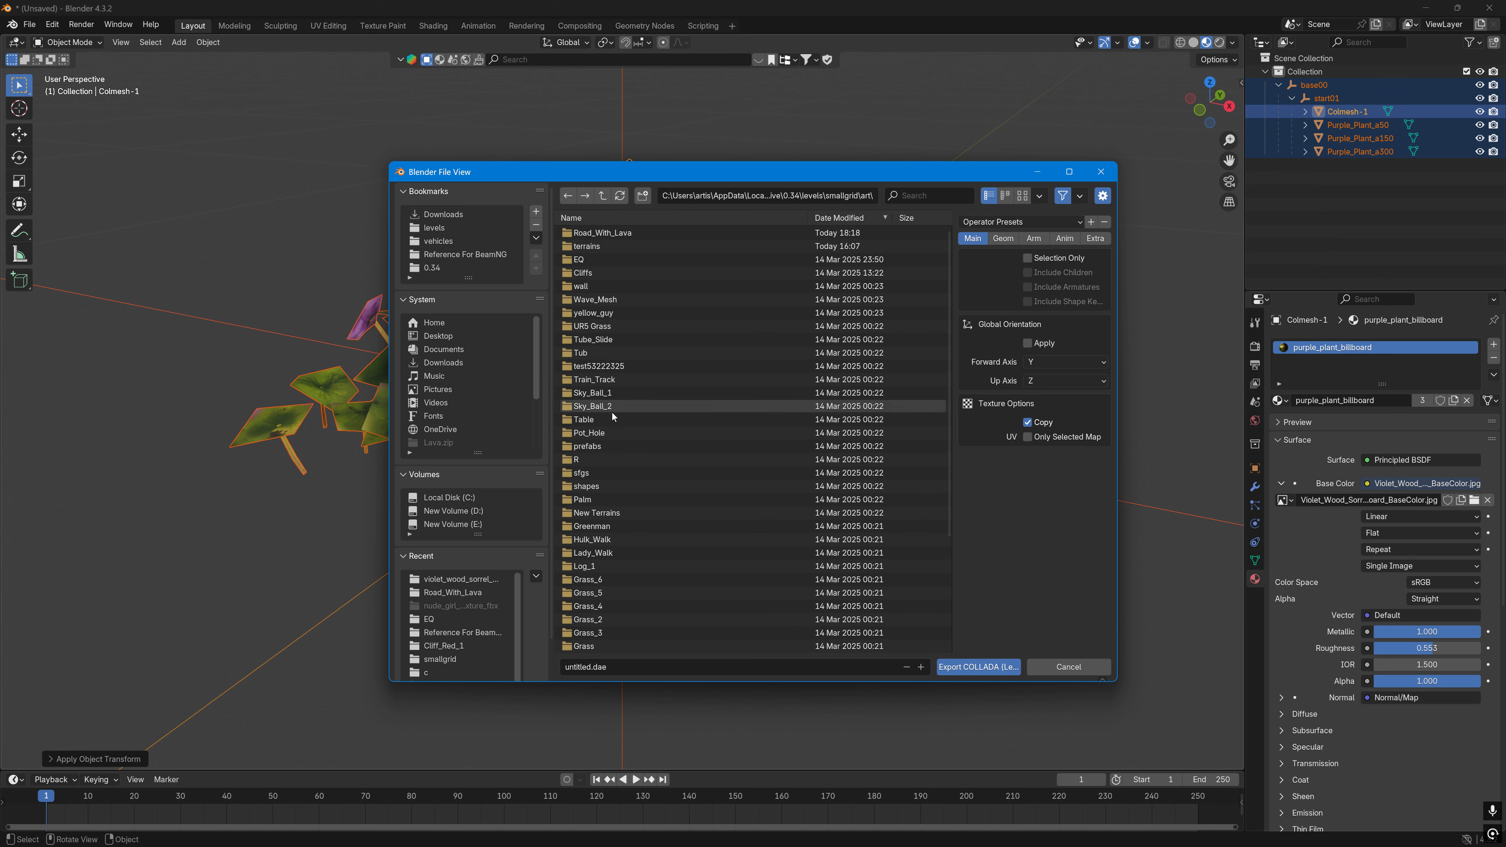
pyautogui.scroll(-4, 611, 480)
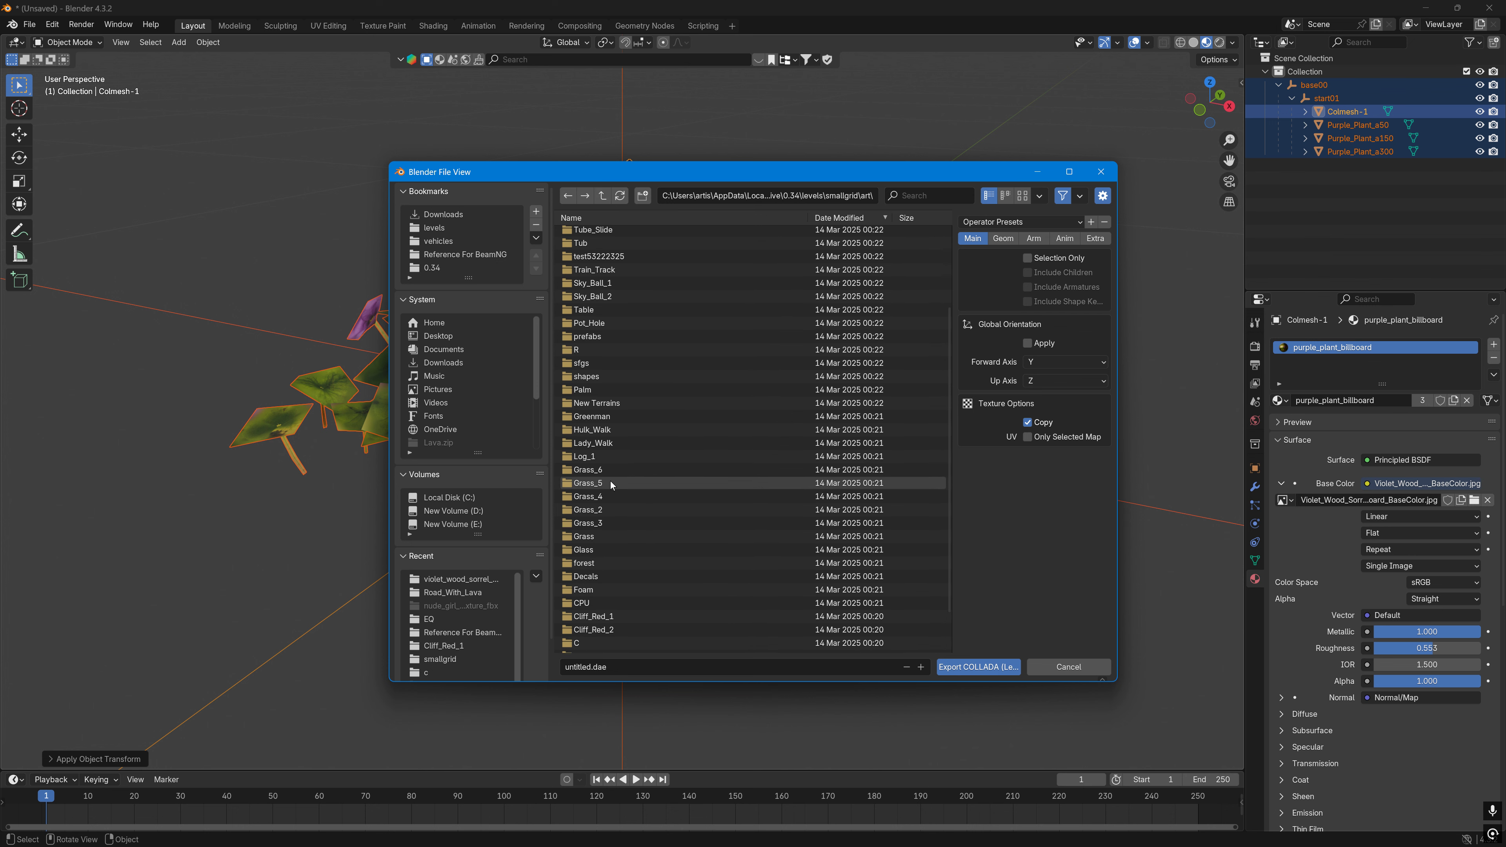
pyautogui.click(617, 667)
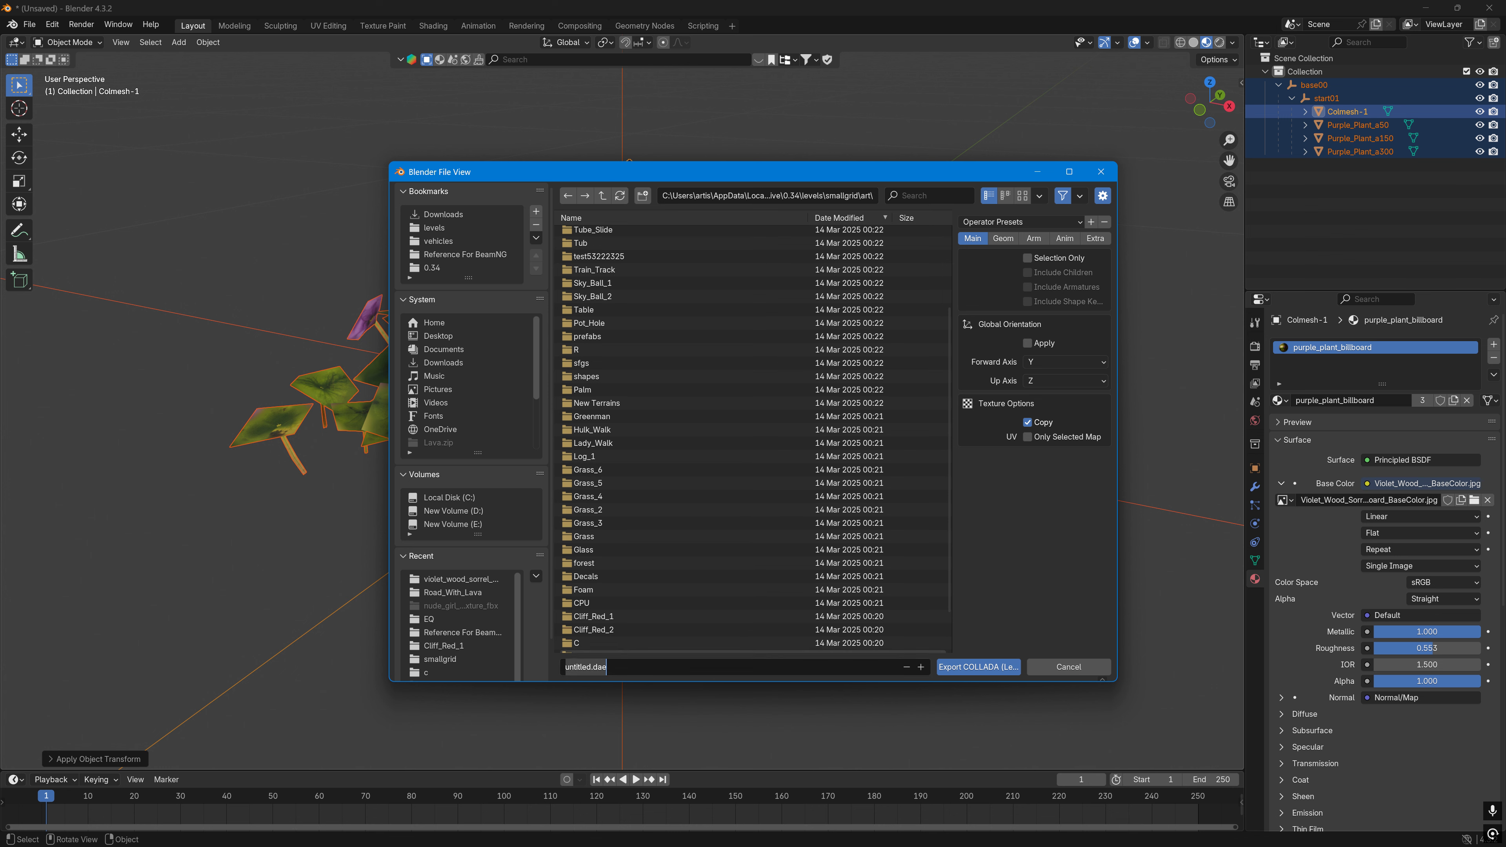
# Step: Create a new folder named Purple_Plant inside the smallgrid art folder
pyautogui.click(642, 195)
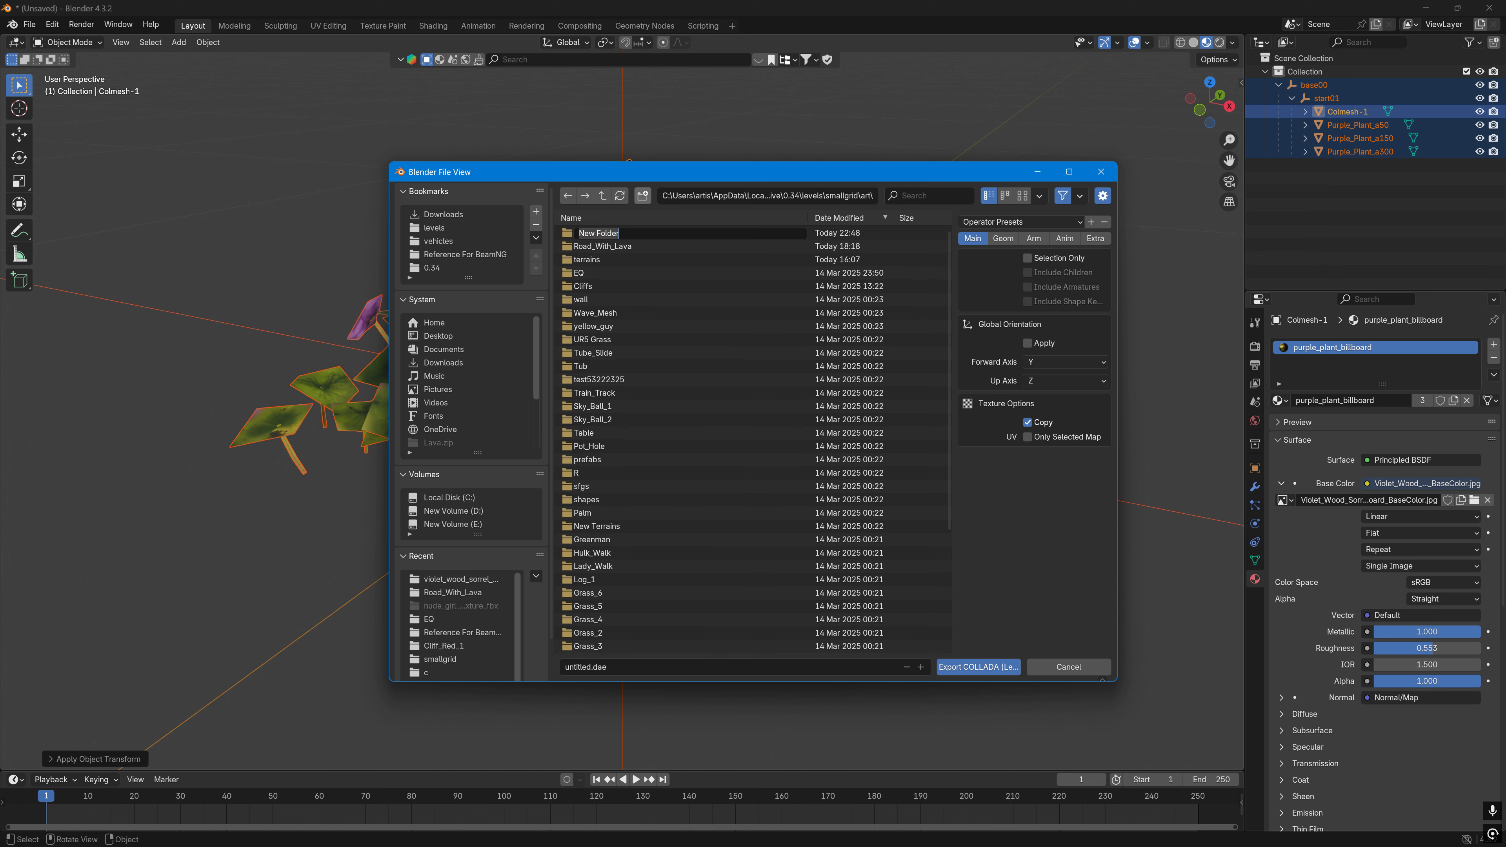
pyautogui.write('Grass_6')
pyautogui.press('Return')
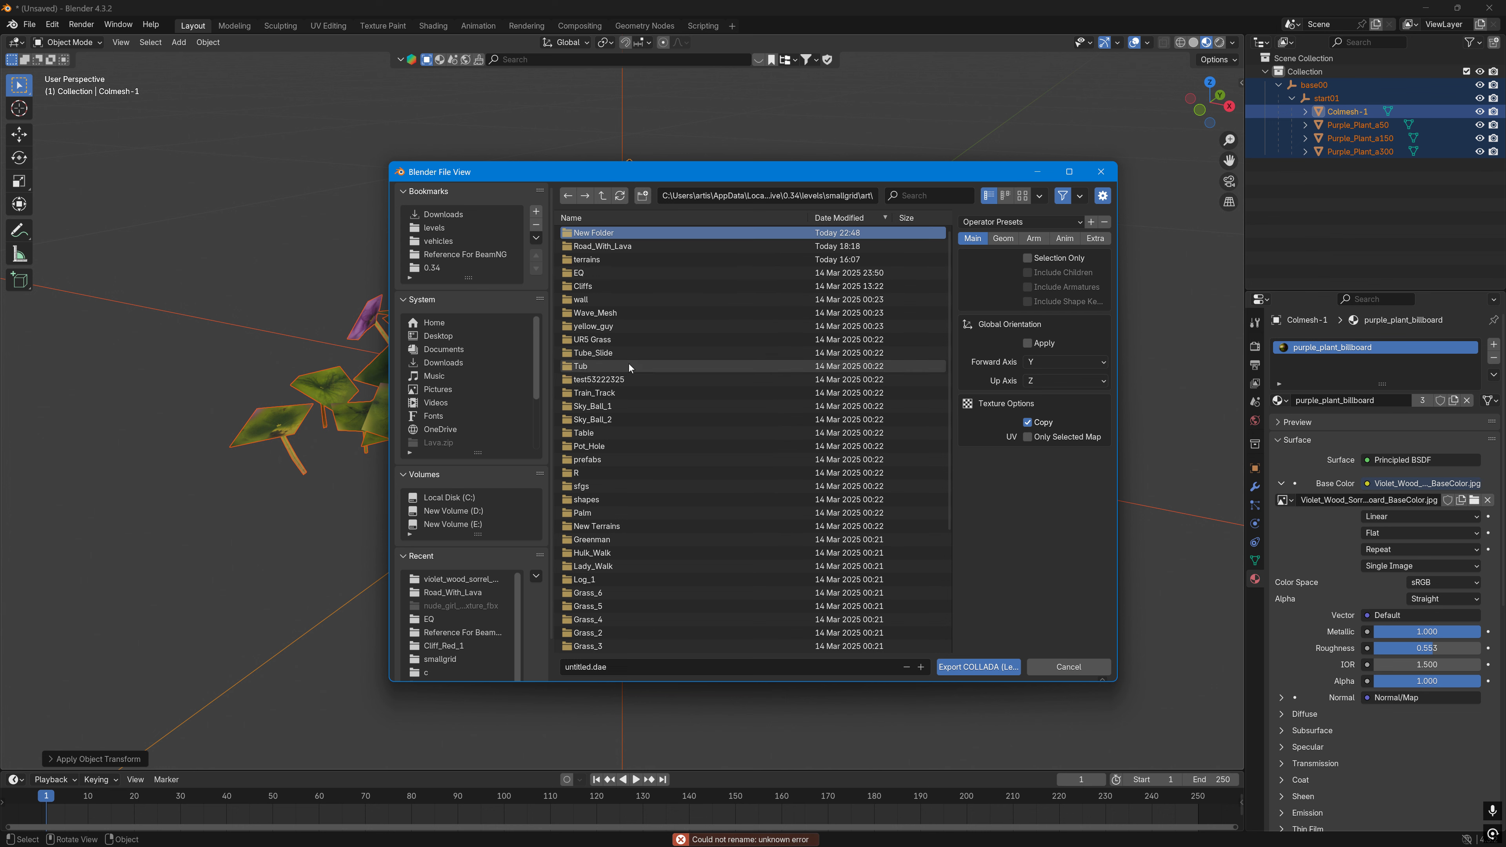
pyautogui.scroll(-1, 628, 364)
pyautogui.scroll(-2, 629, 363)
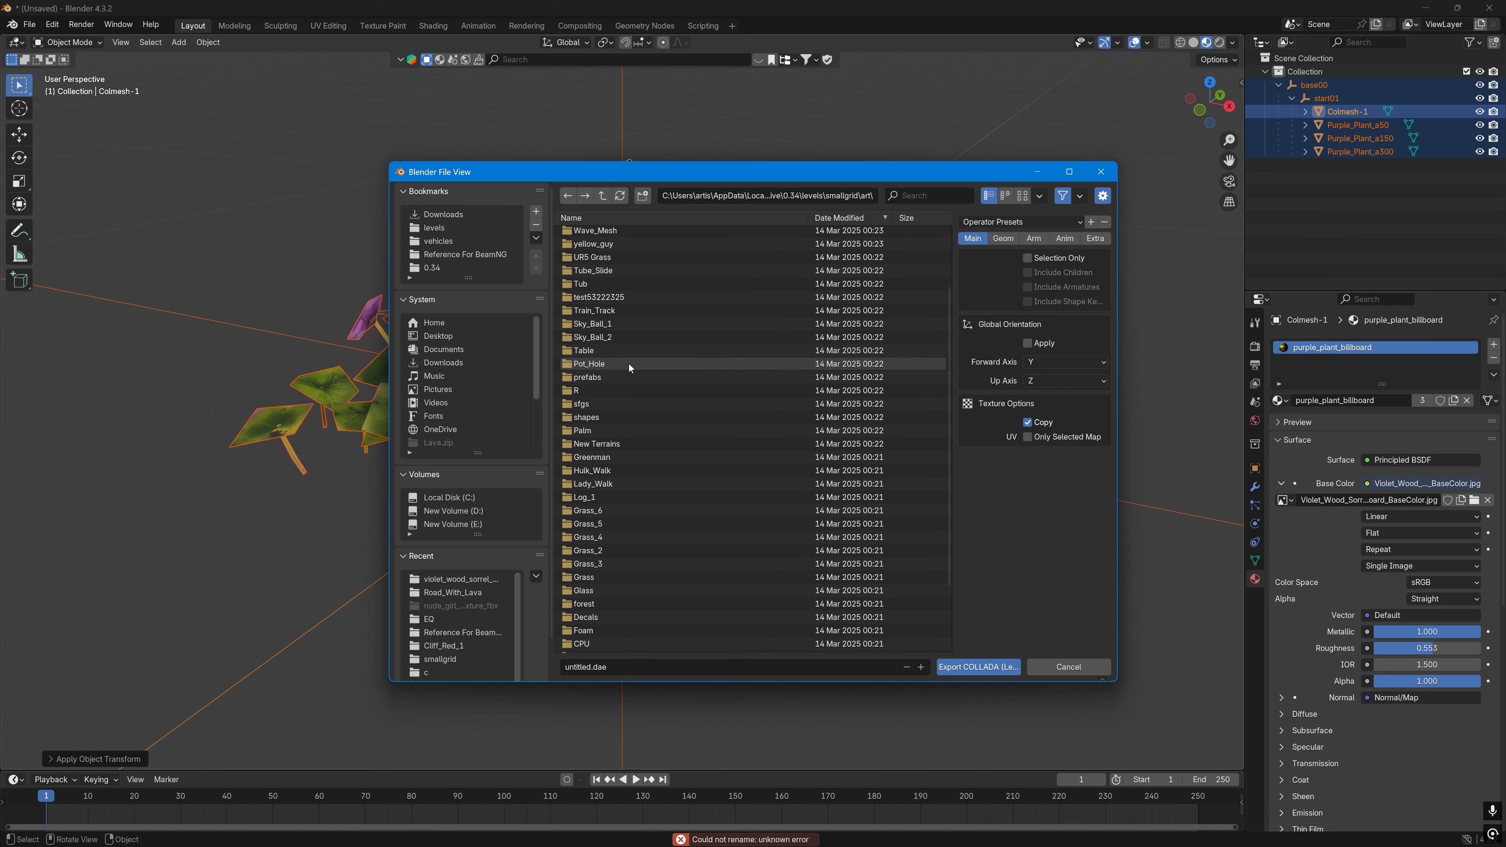
pyautogui.scroll(-3, 628, 364)
pyautogui.scroll(6, 628, 364)
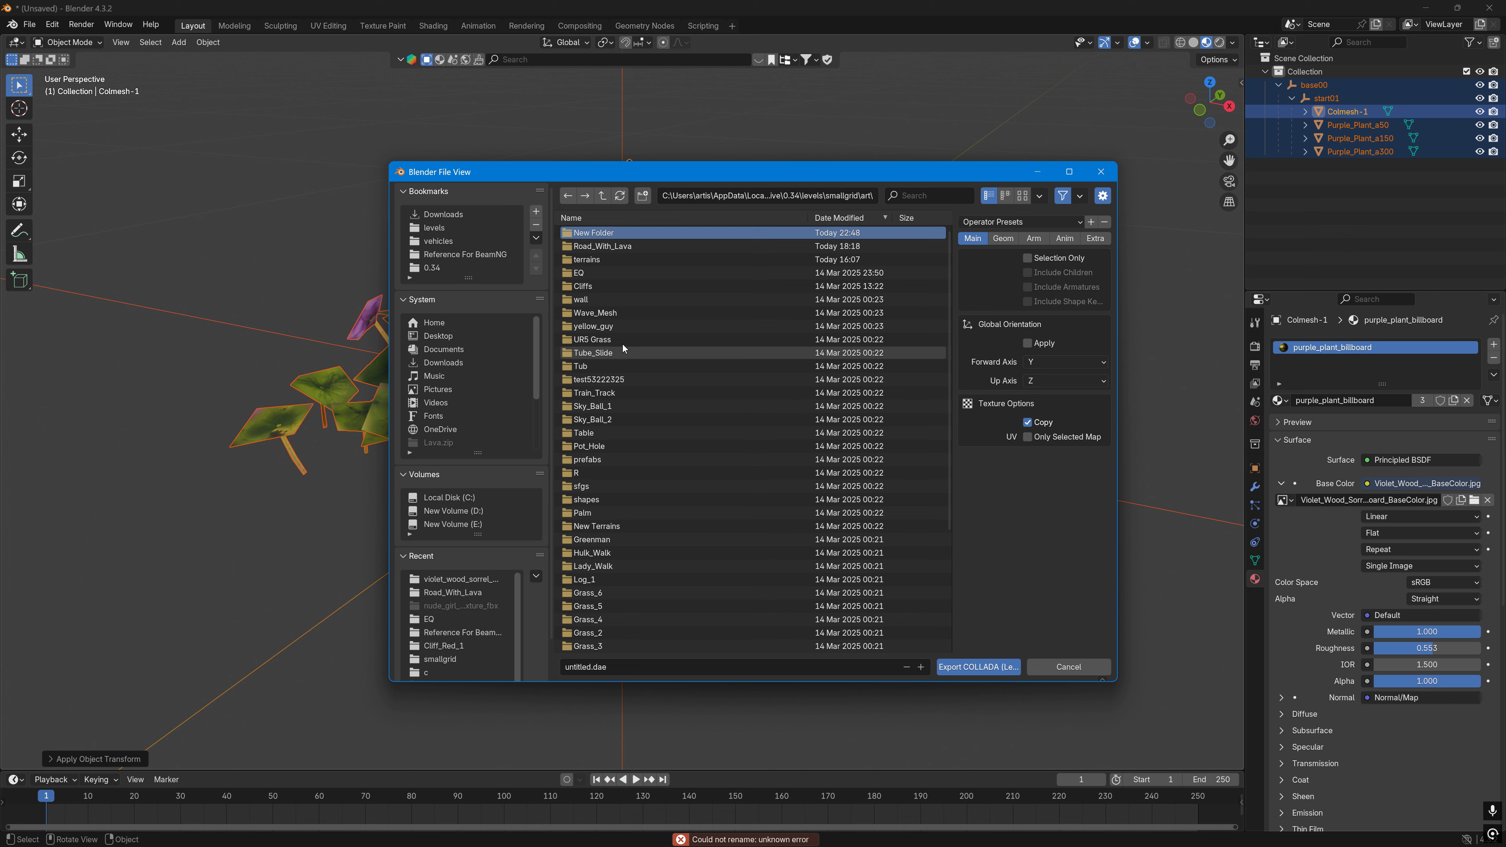
pyautogui.rightClick(600, 233)
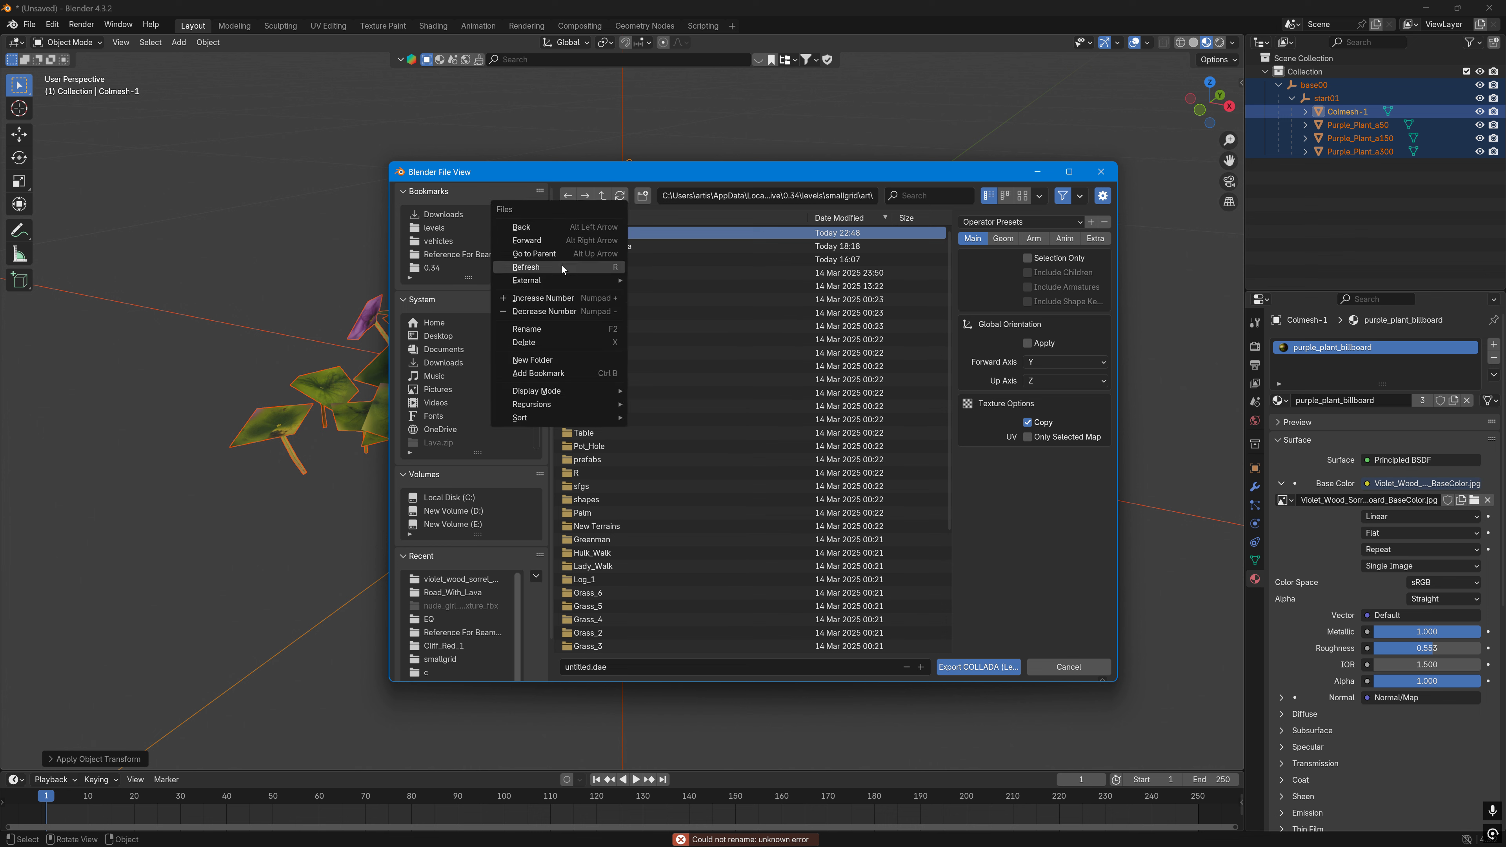
pyautogui.click(546, 329)
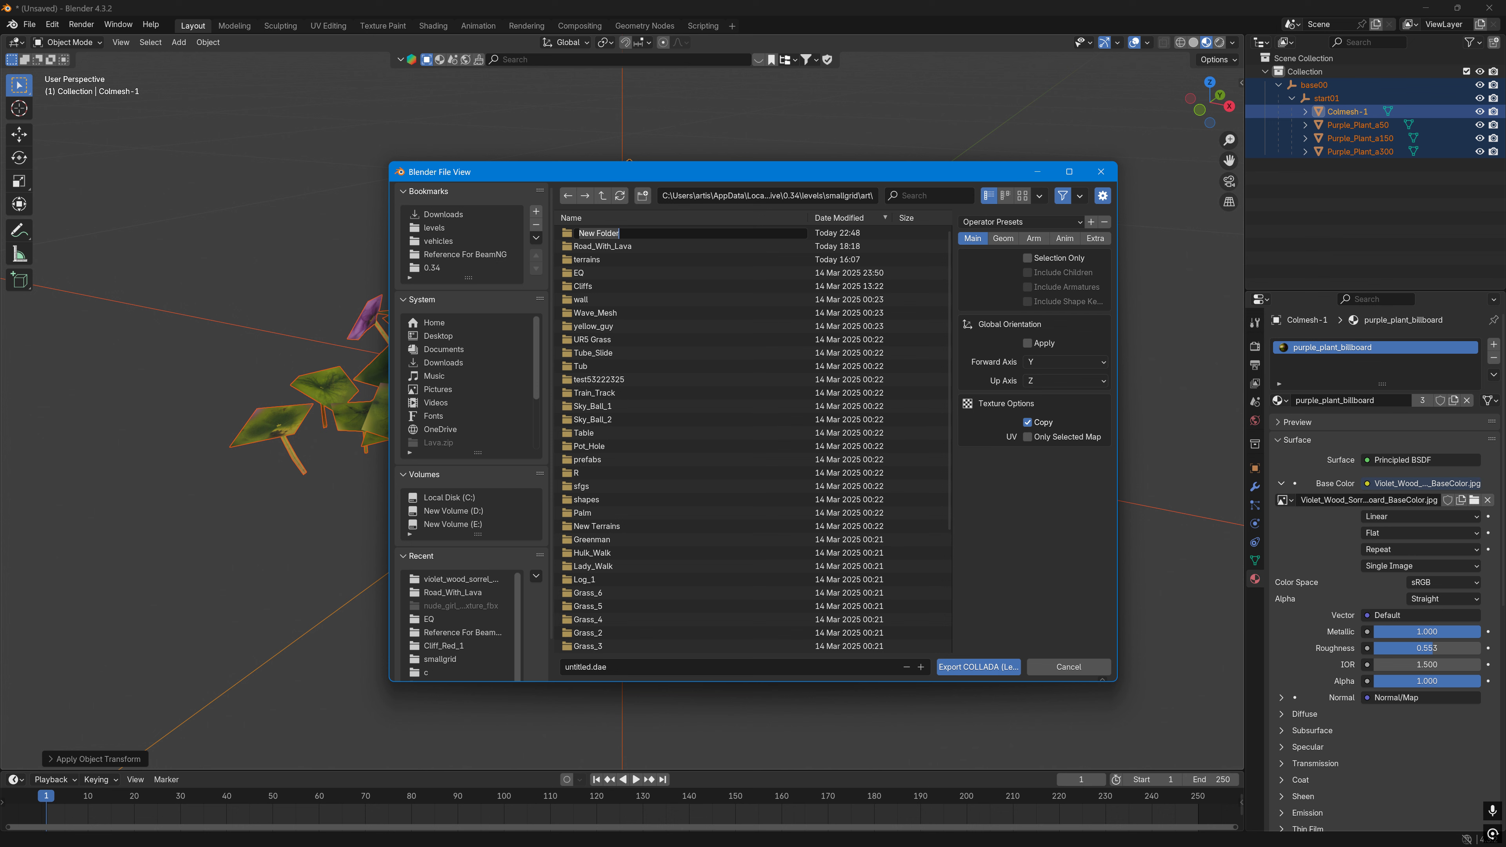
pyautogui.write('Purpl')
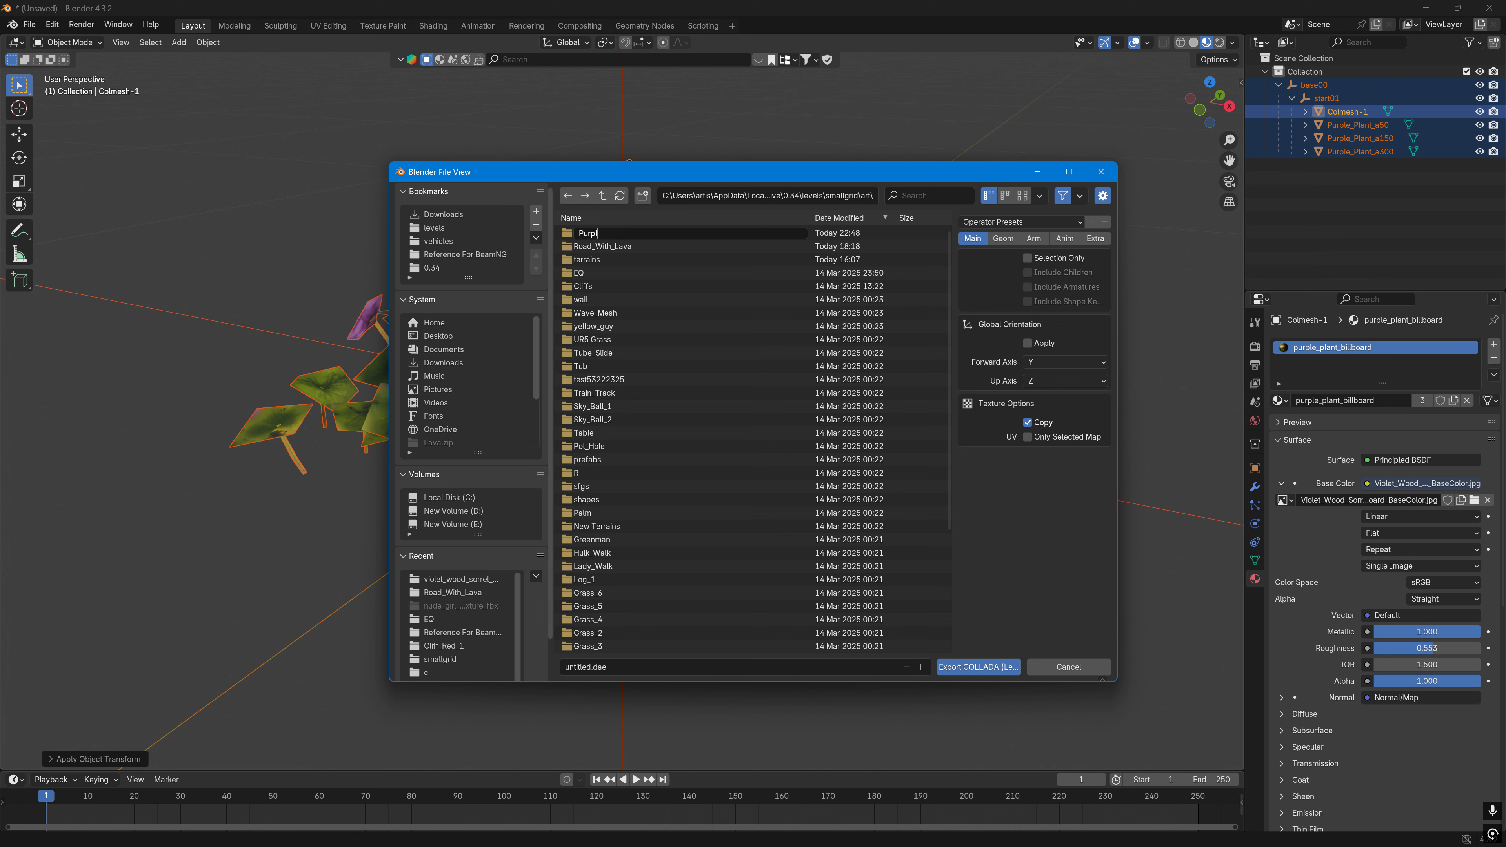
pyautogui.write('e_Plant')
pyautogui.press('Return')
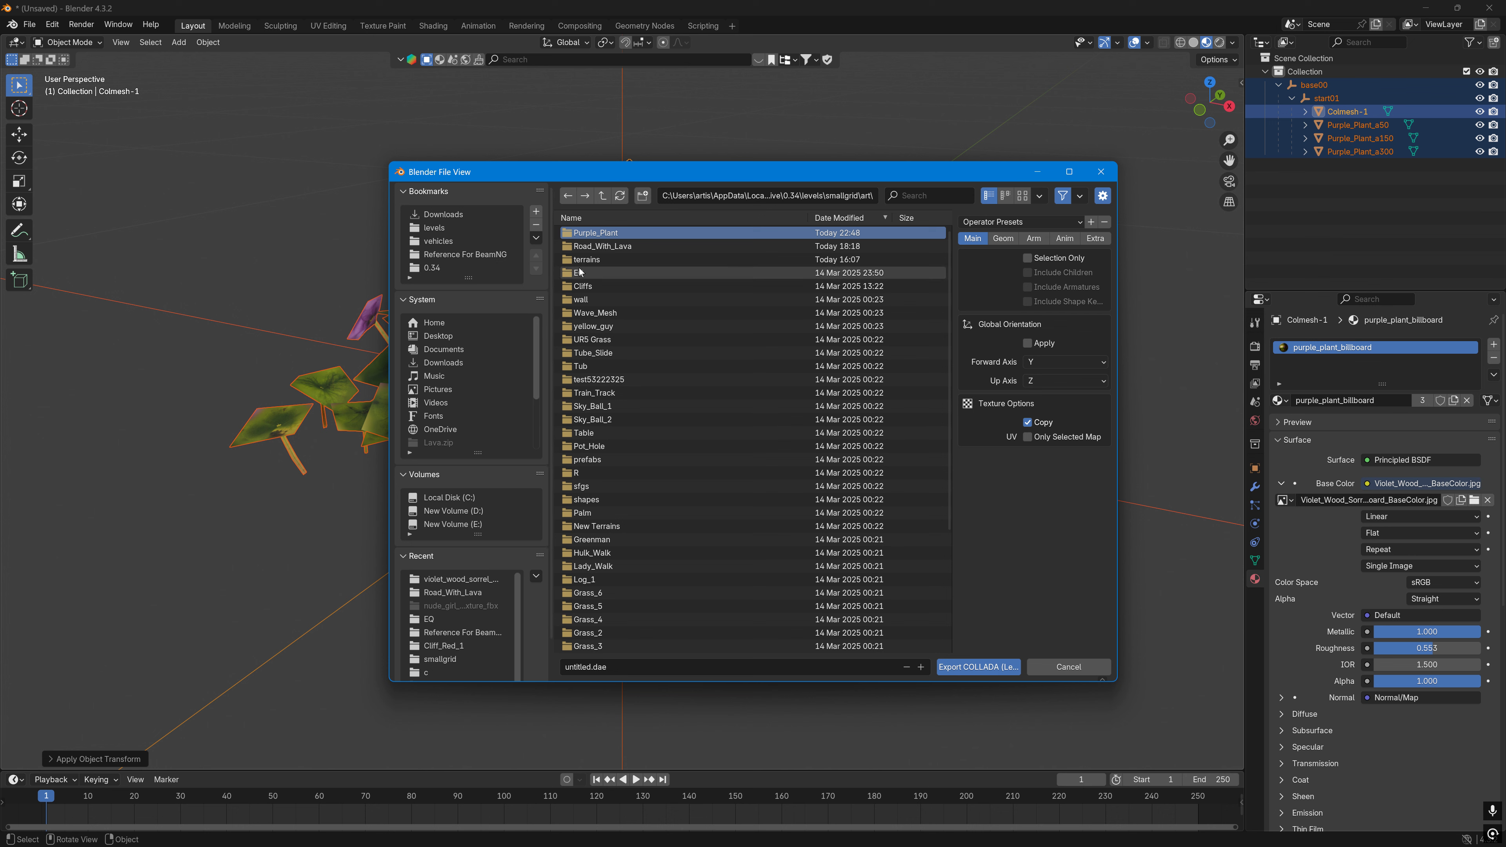
# Step: Open the Purple_Plant folder as the export destination and name the Collada file Purple_Plant
pyautogui.doubleClick(593, 233)
pyautogui.click(621, 667)
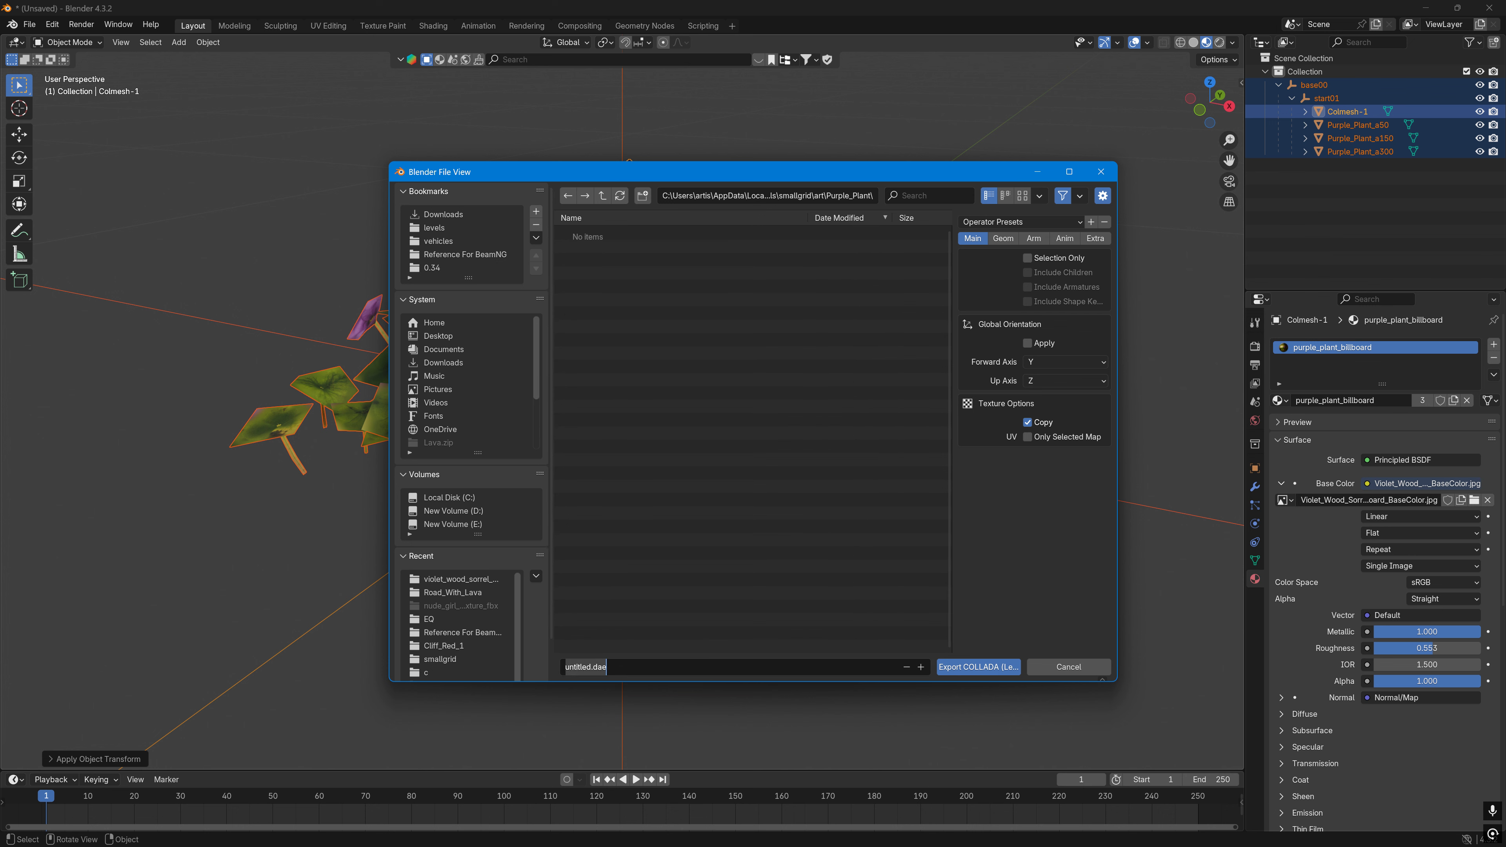
pyautogui.write('Purple_P')
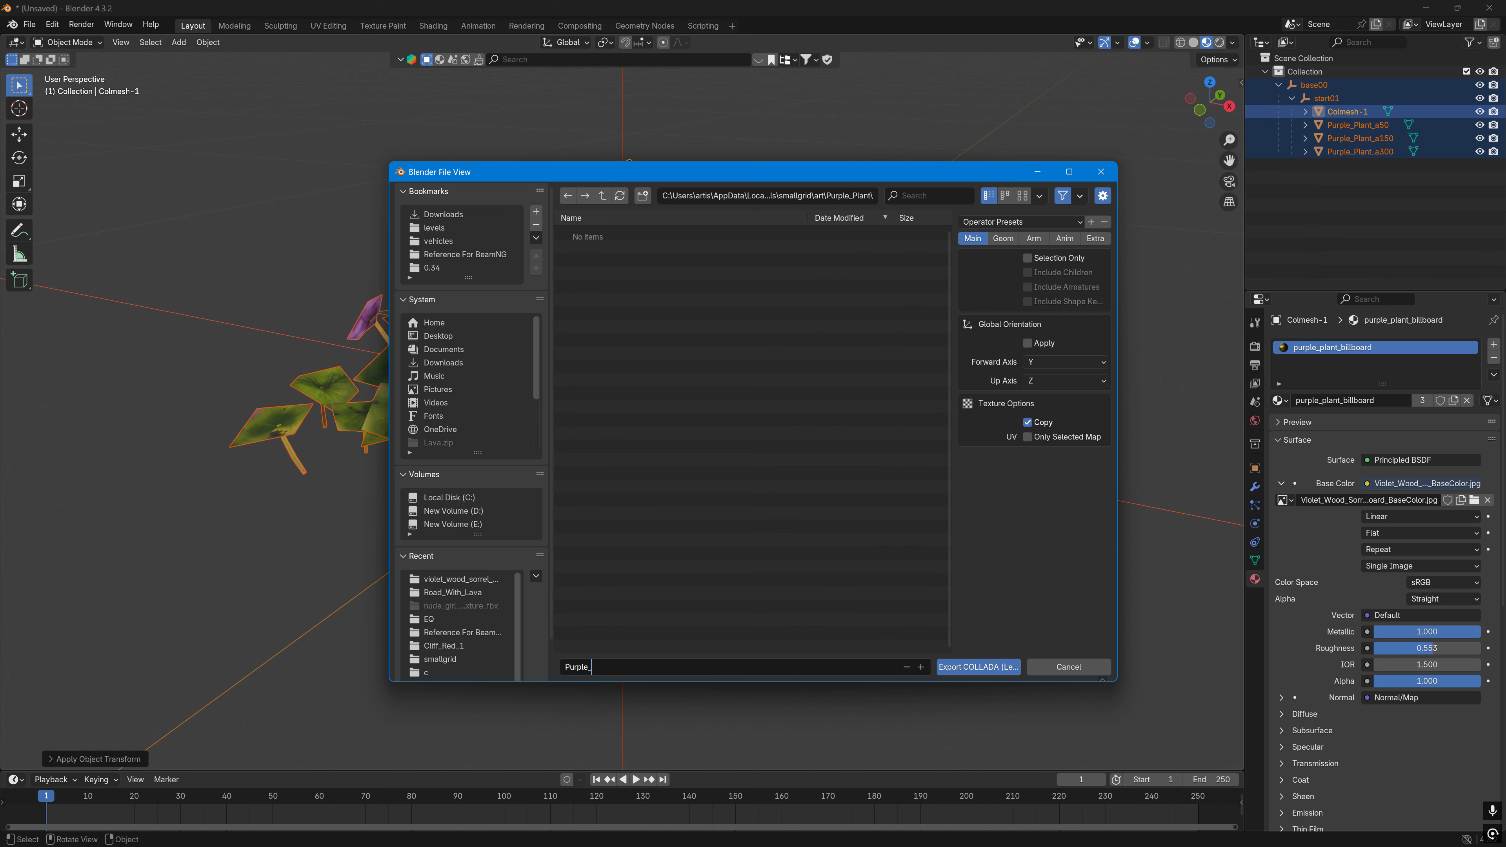
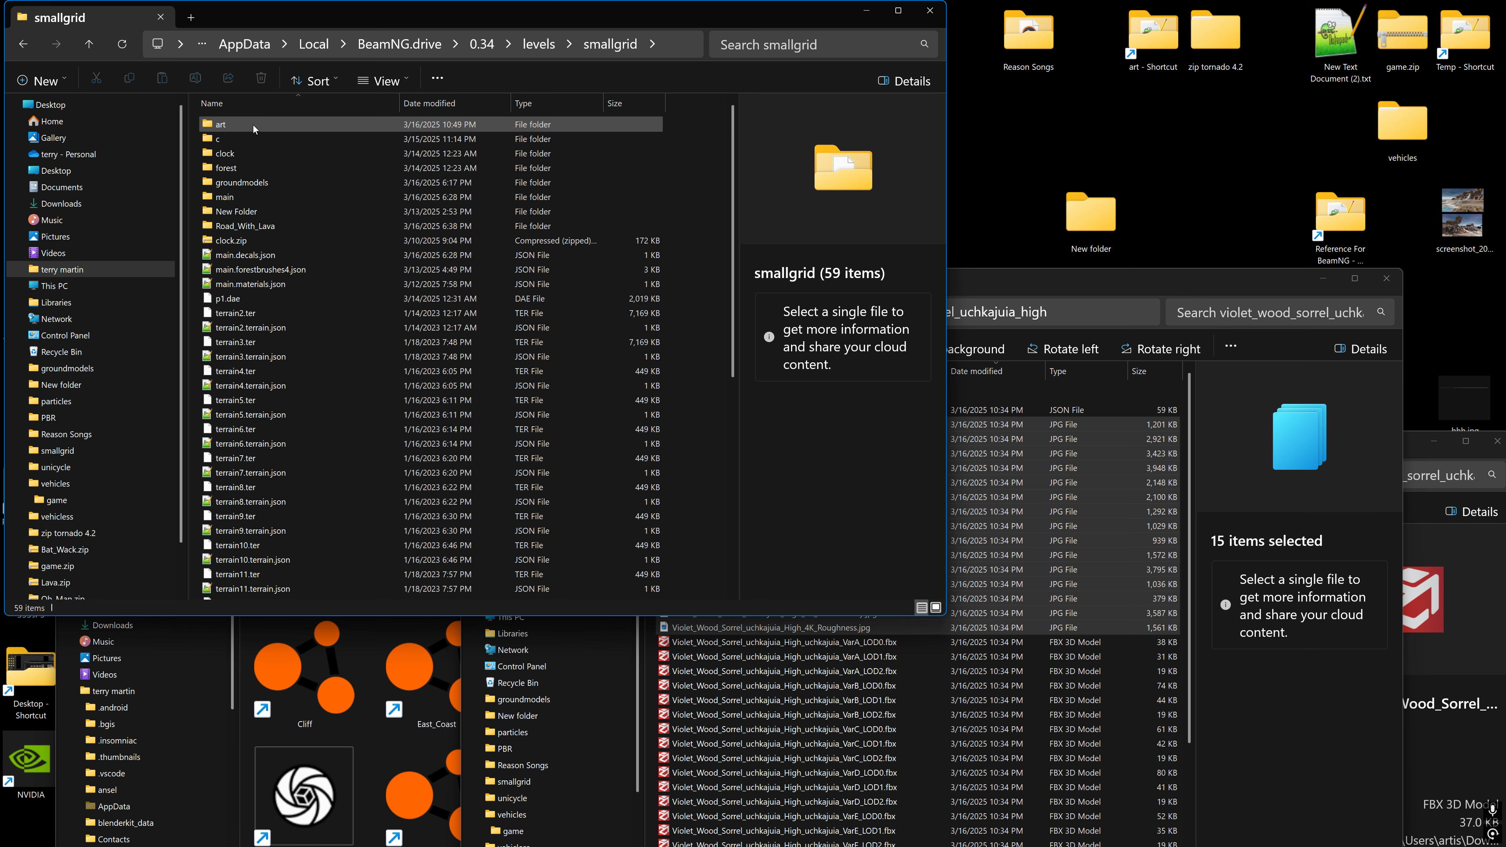
# Step: Switch to File Explorer, open art/Purple_Plant in the smallgrid level, and move the 15 Violet Wood Sorrel JPG textures into it
pyautogui.doubleClick(254, 125)
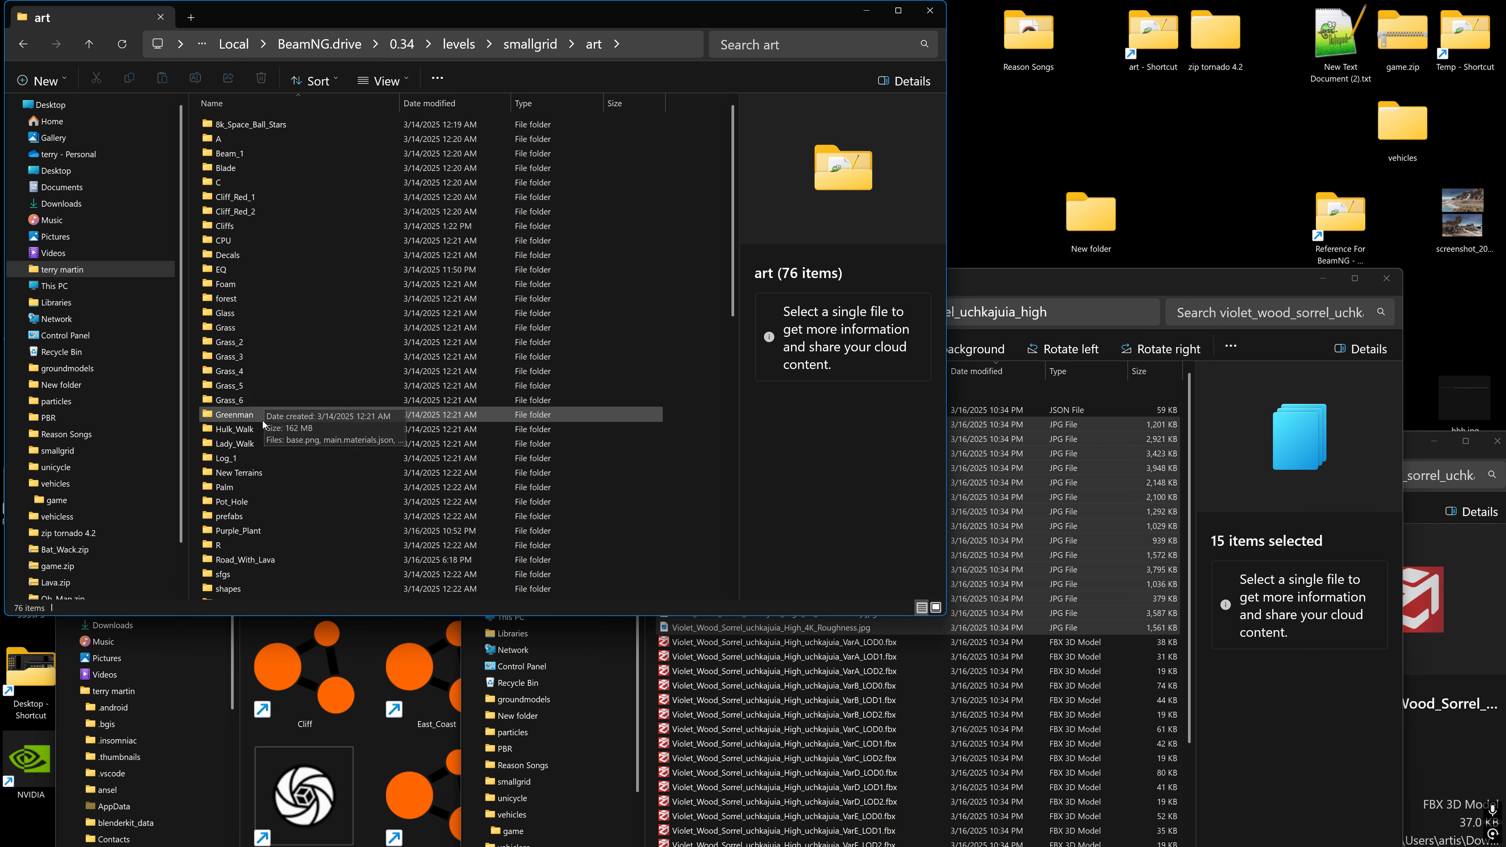
pyautogui.doubleClick(249, 532)
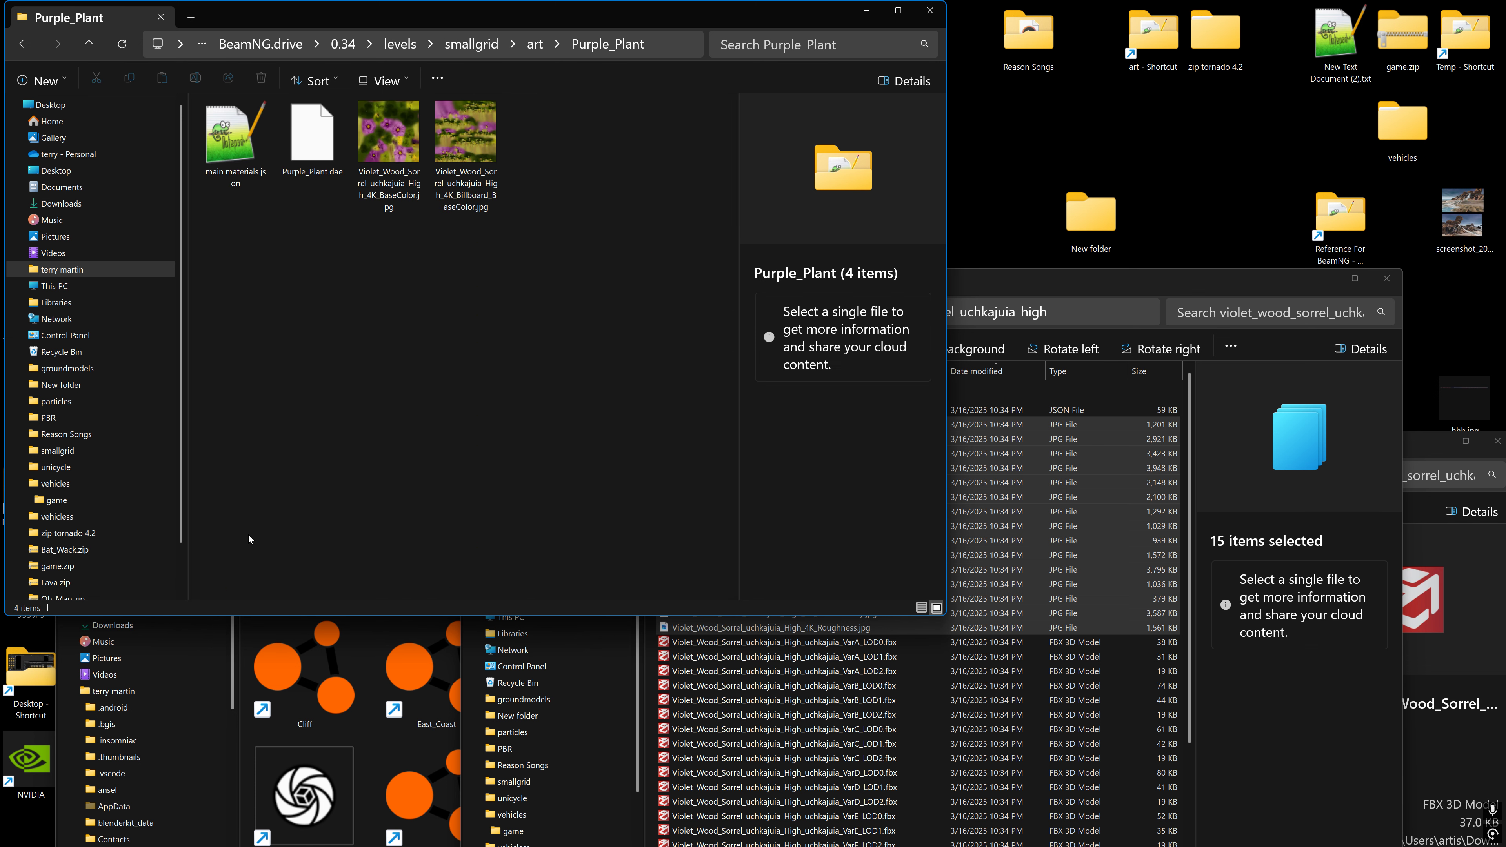
pyautogui.moveTo(960, 468); pyautogui.dragTo(370, 341)
pyautogui.click(686, 403)
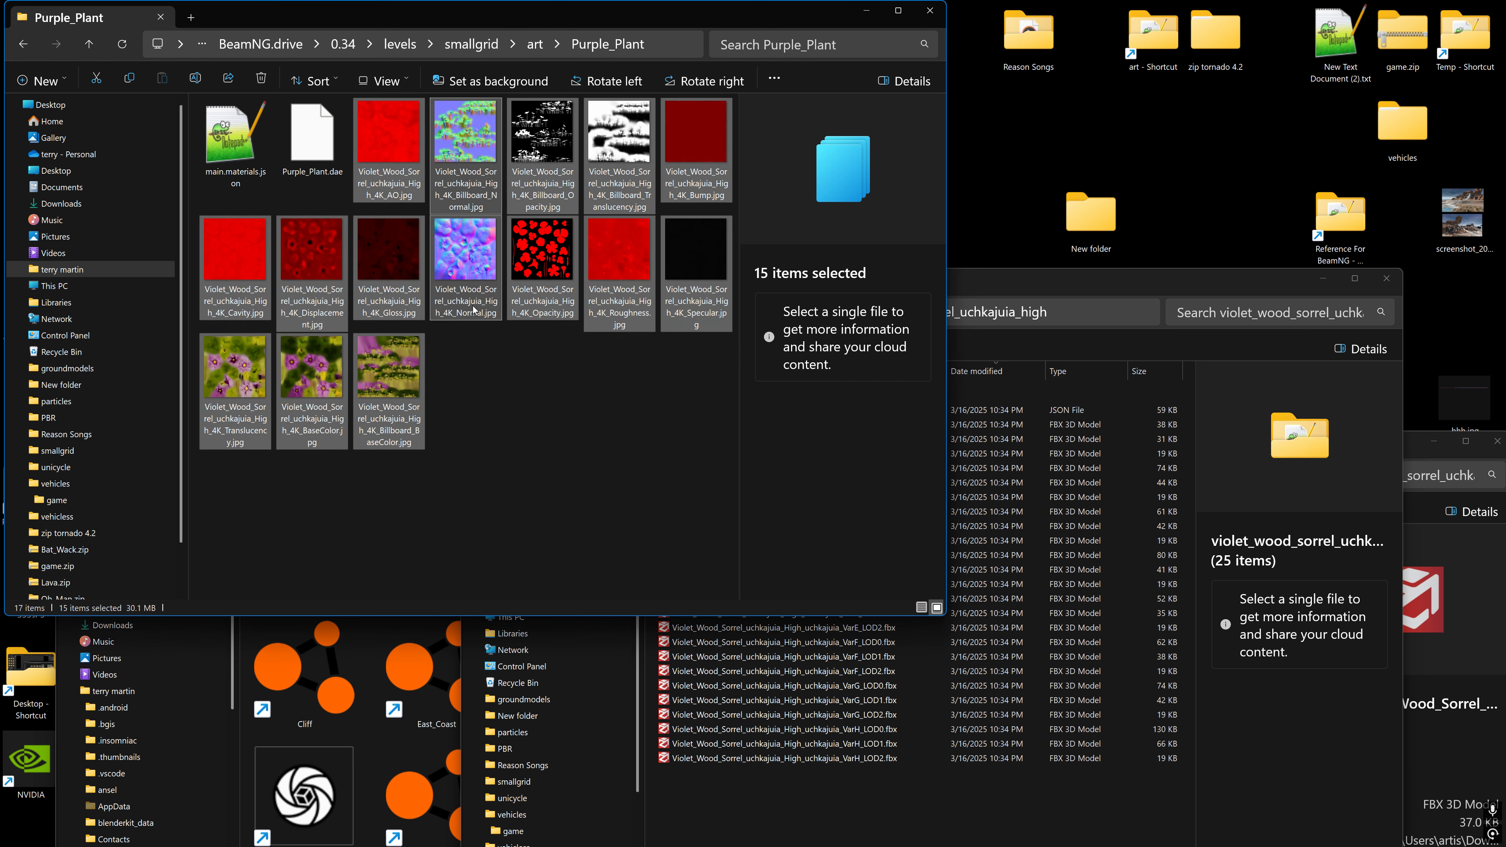
pyautogui.click(575, 379)
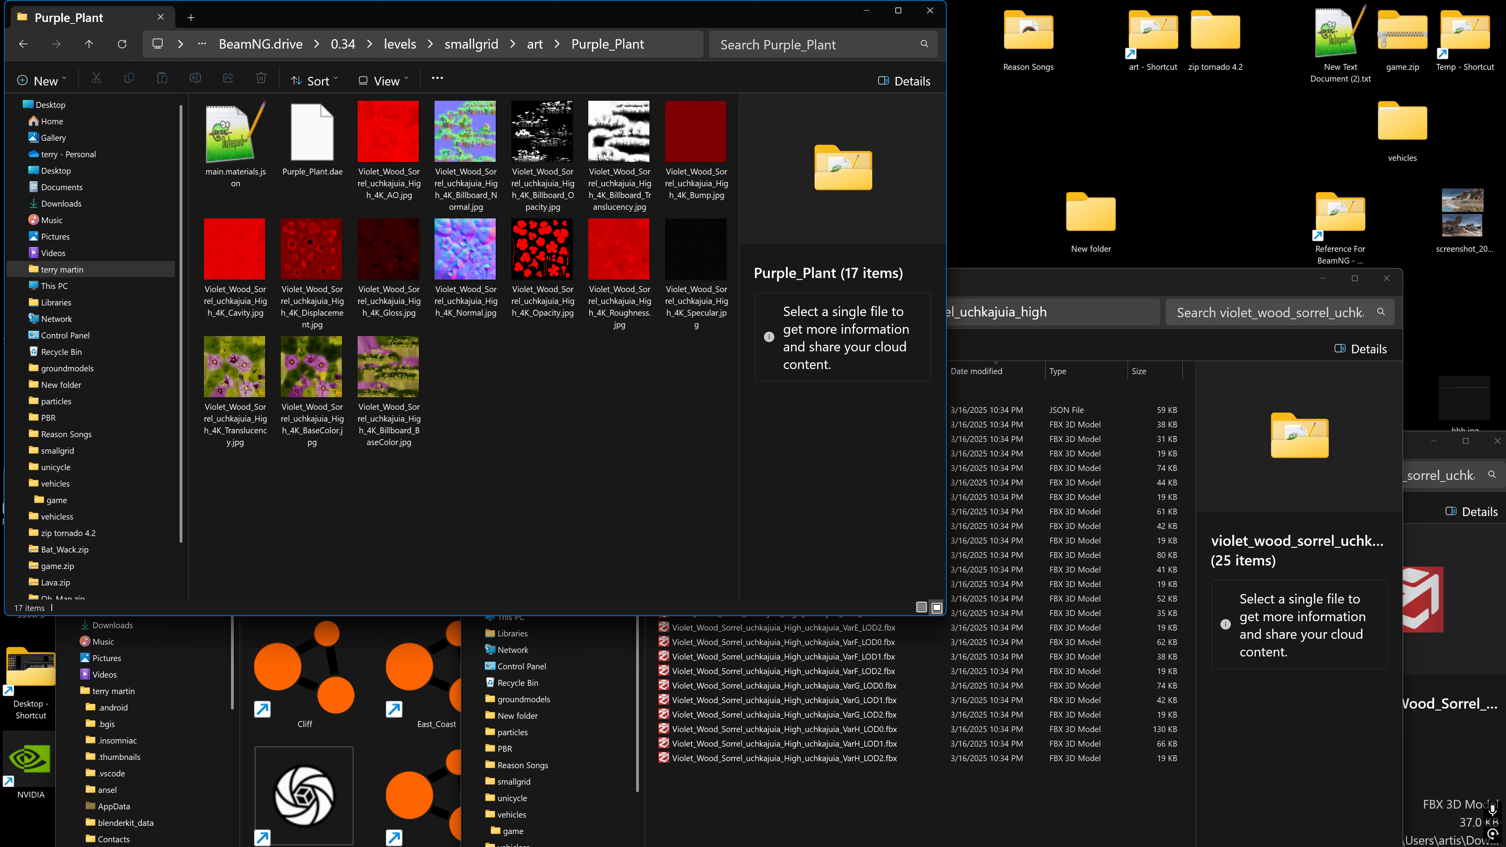
# Step: Switch to BeamNG.drive, refresh the Purple_Plant directory in the Asset Browser, and enlarge the browser window
pyautogui.hotkey('alt', 'Tab')
pyautogui.click(931, 344)
pyautogui.rightClick(64, 319)
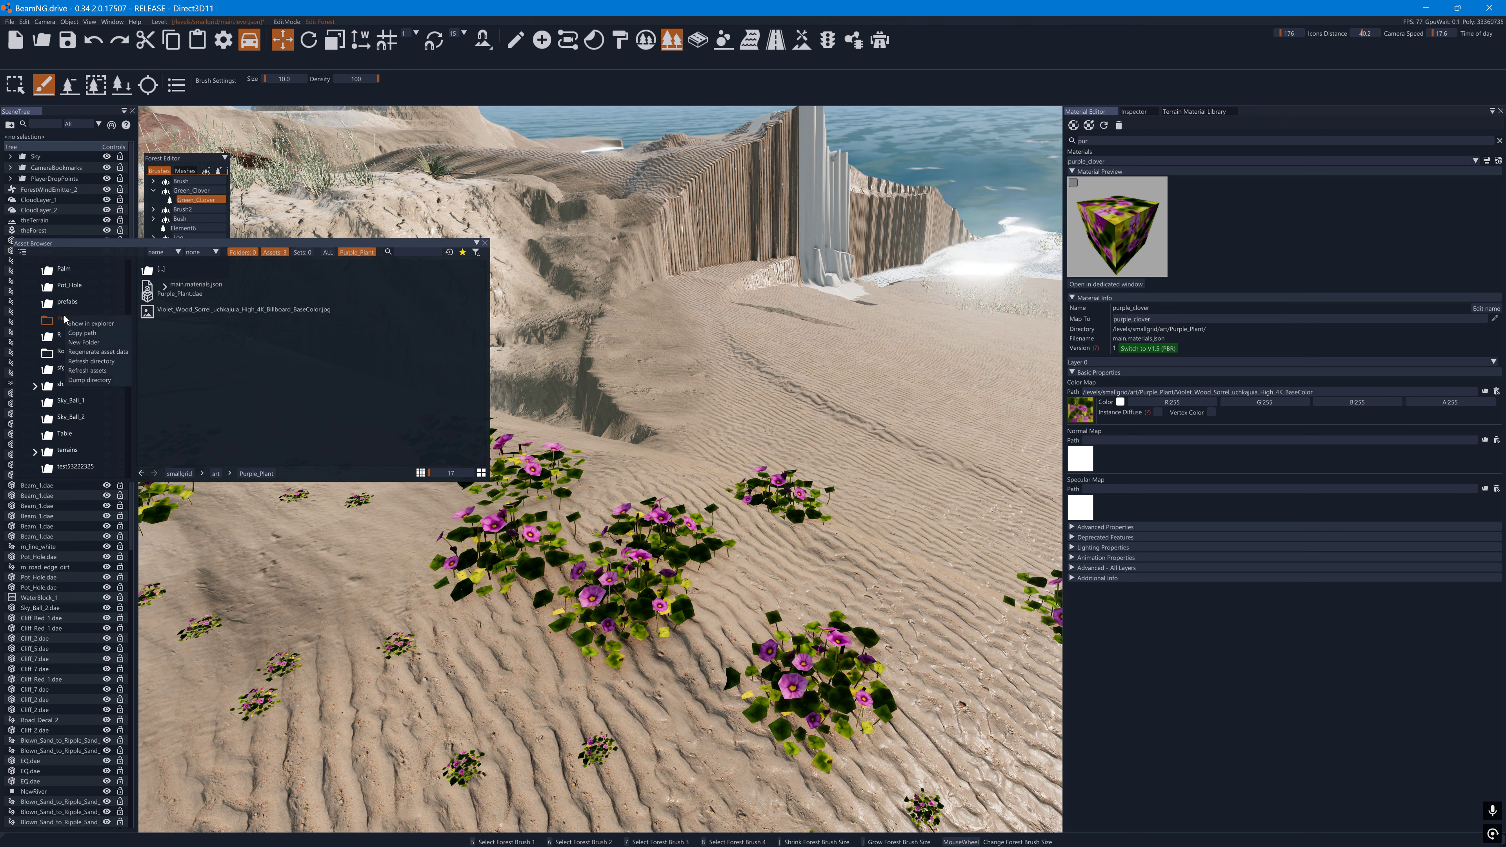
pyautogui.click(83, 361)
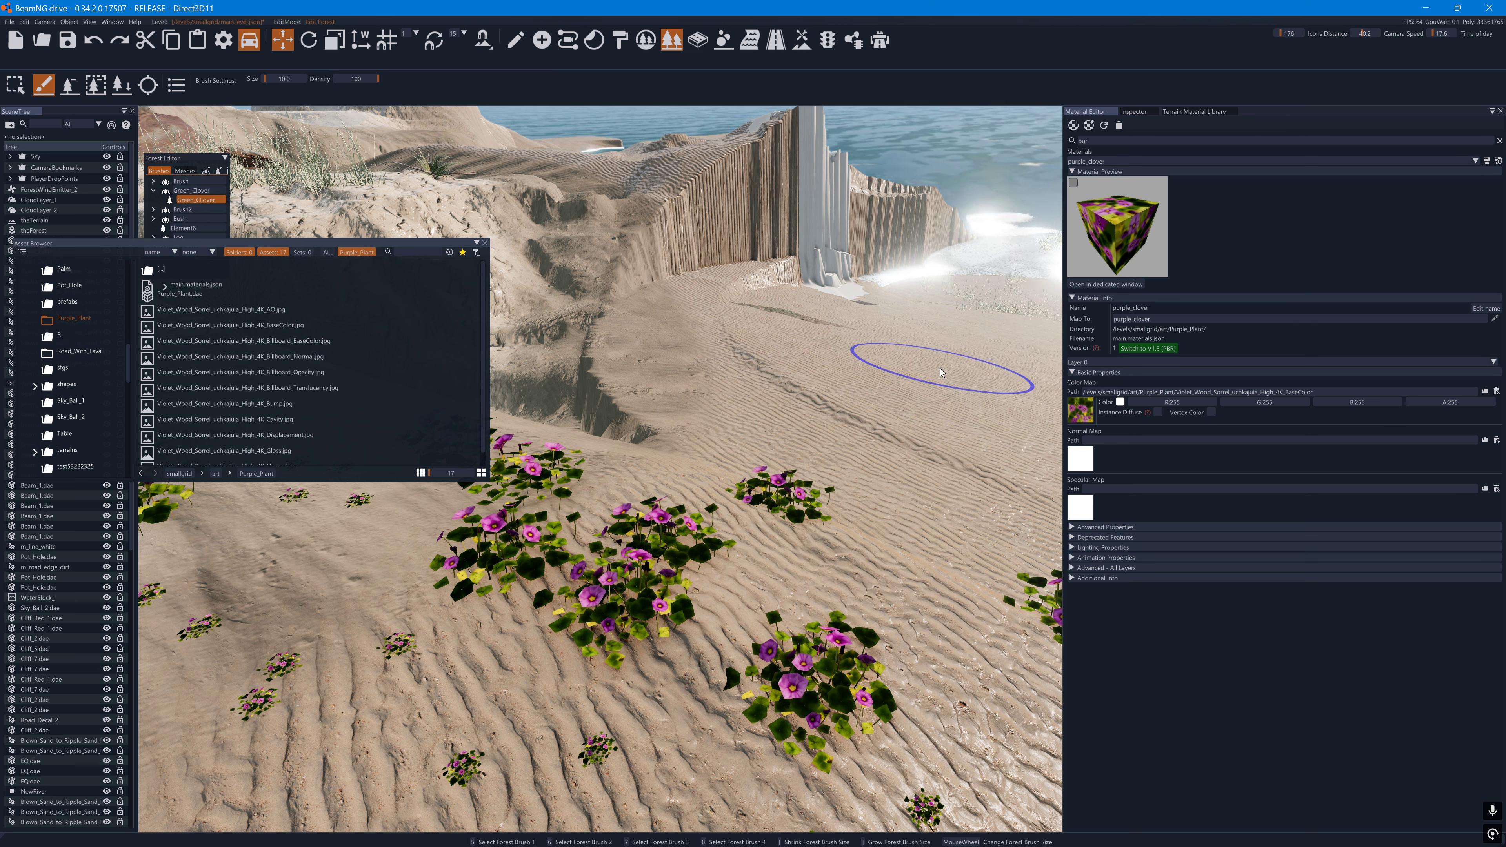
pyautogui.moveTo(488, 480); pyautogui.dragTo(767, 632)
# Step: Convert the purple_clover material to version 1.5 (PBR) and assign the 4K Normal texture as normal map and the 4K Gloss texture as metallic map
pyautogui.click(1148, 348)
pyautogui.moveTo(308, 467); pyautogui.dragTo(1088, 573)
pyautogui.moveTo(309, 452); pyautogui.dragTo(1088, 525)
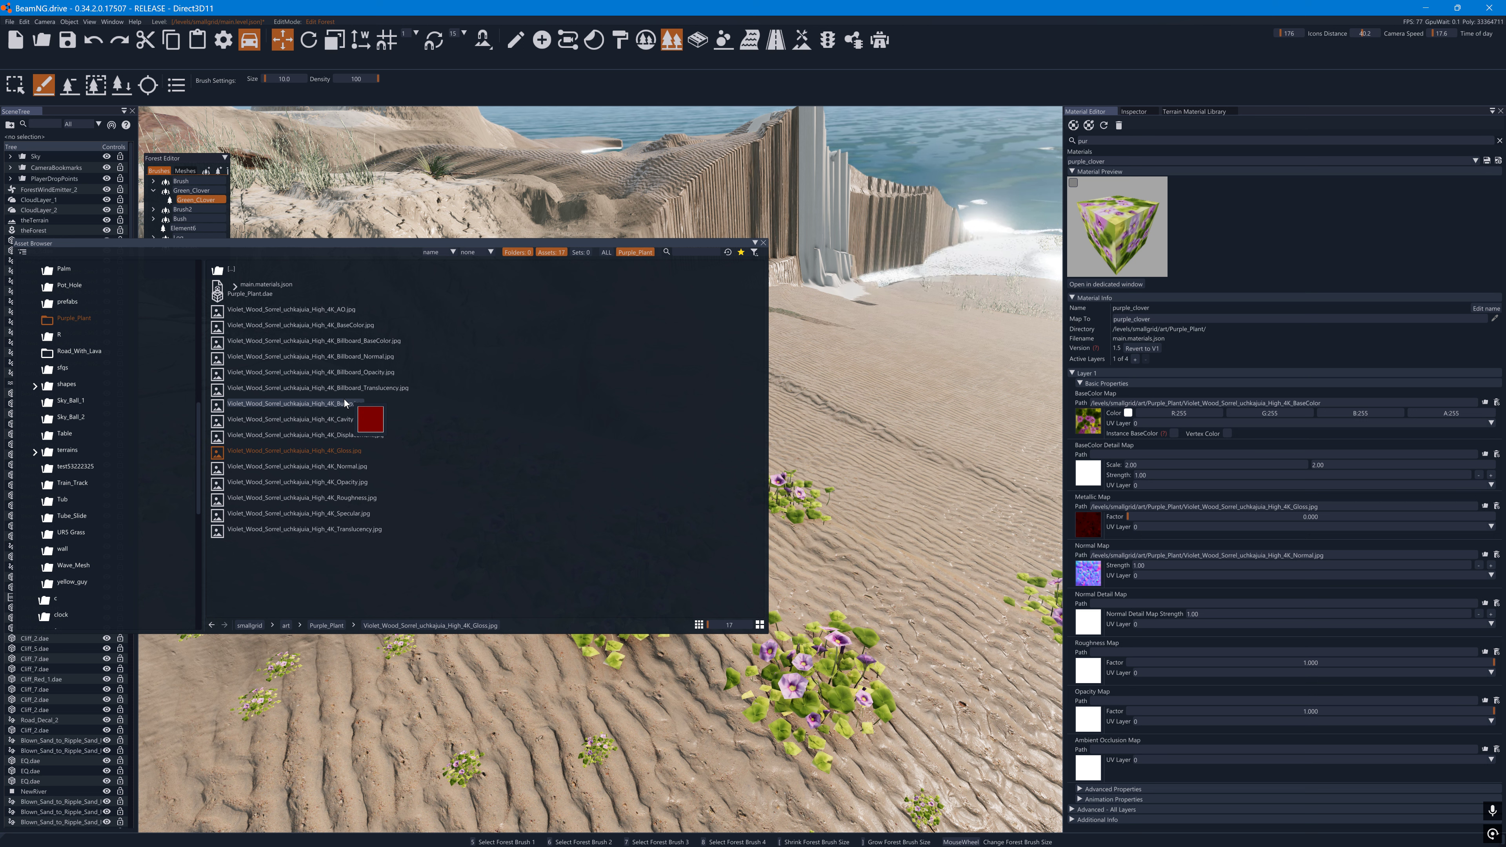
# Step: Assign the 4K Roughness, AO and Opacity textures to purple_clover's roughness, ambient occlusion and opacity maps
pyautogui.moveTo(363, 497); pyautogui.dragTo(1091, 674)
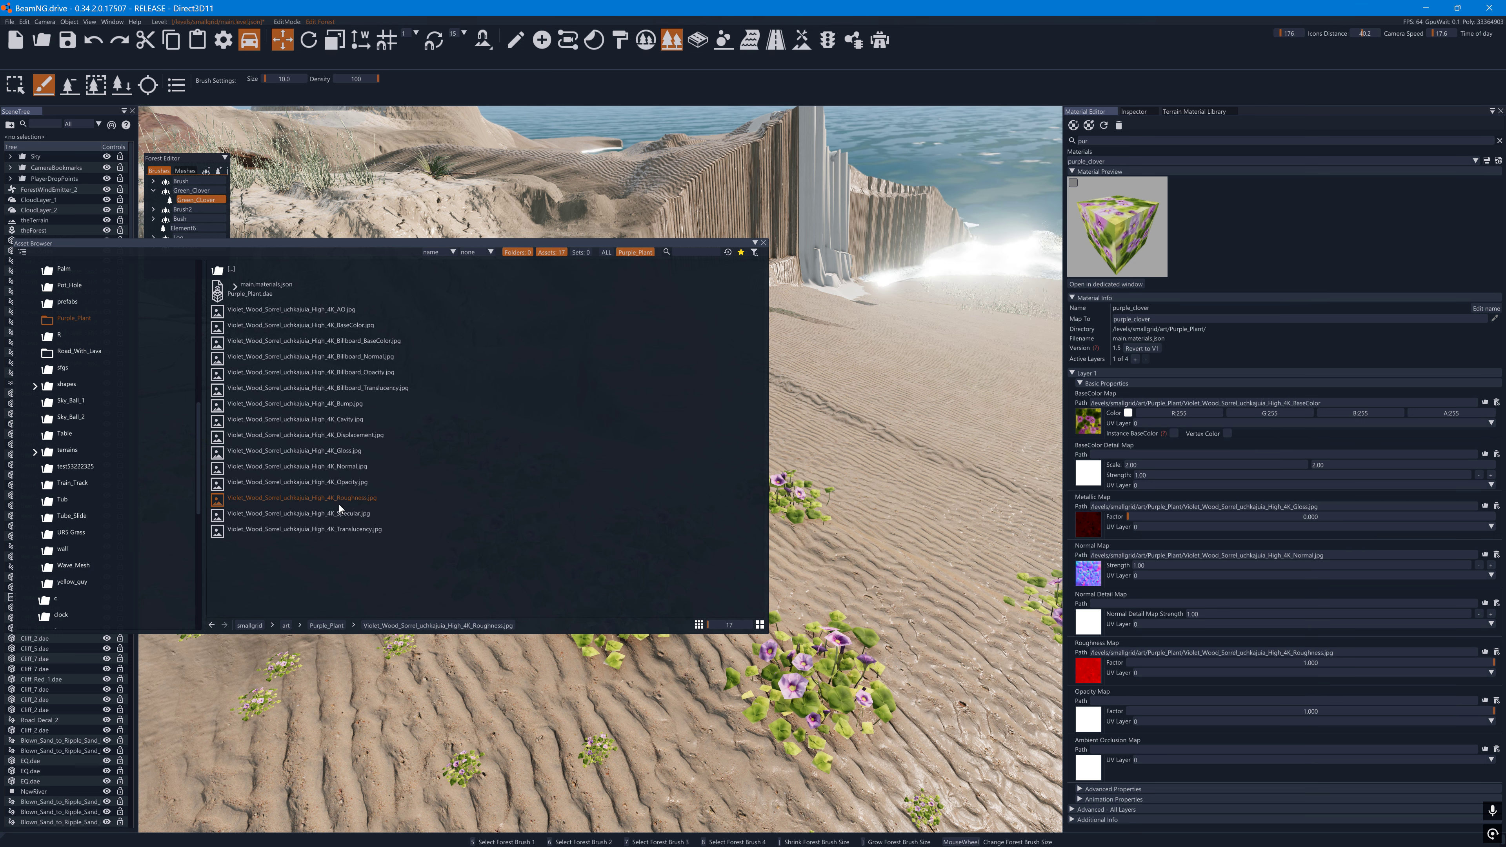
pyautogui.moveTo(342, 311); pyautogui.dragTo(1089, 767)
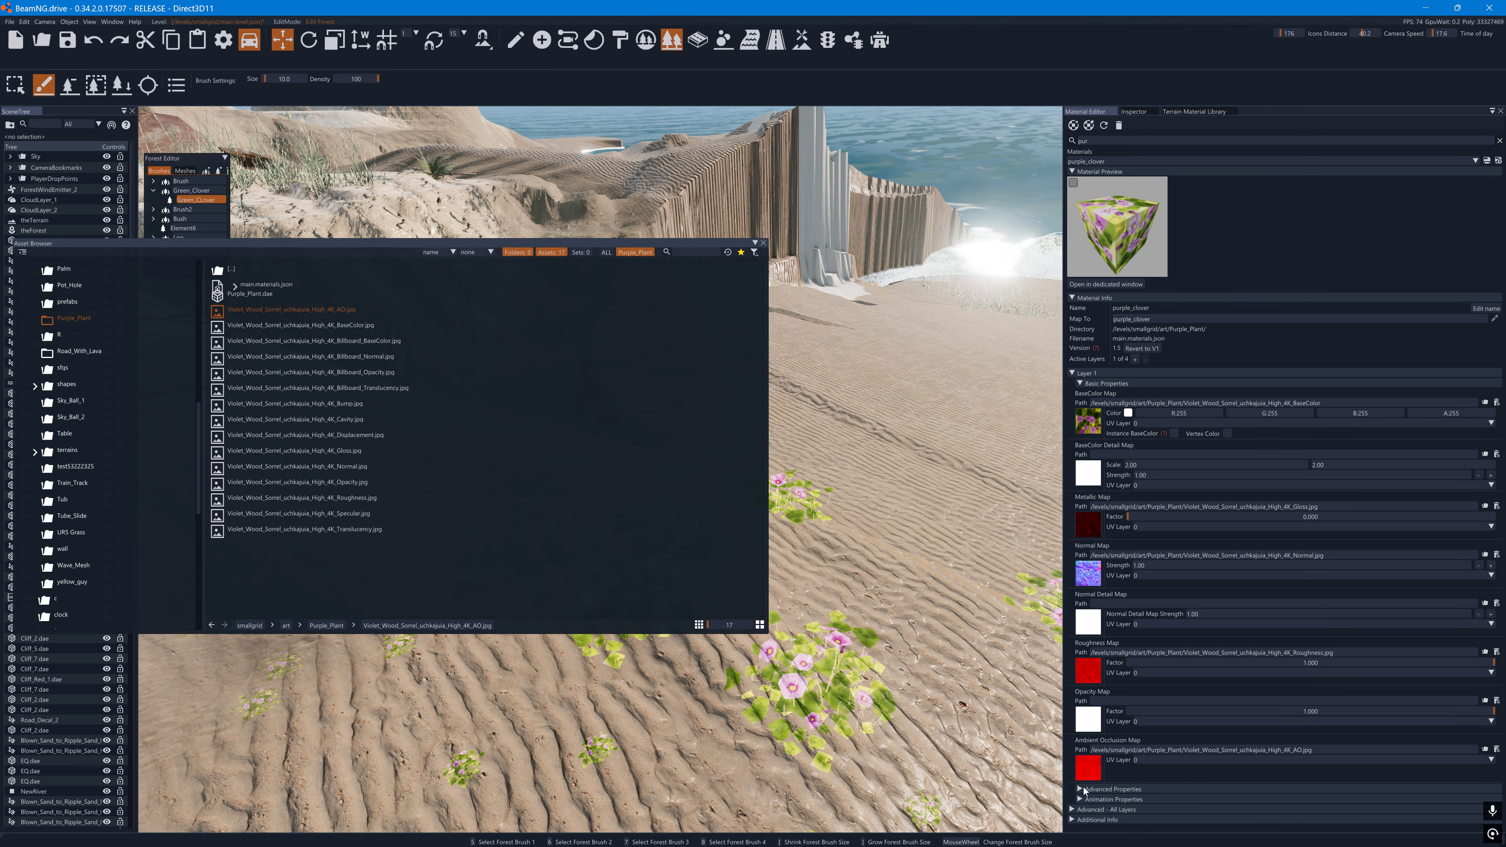
pyautogui.click(1078, 789)
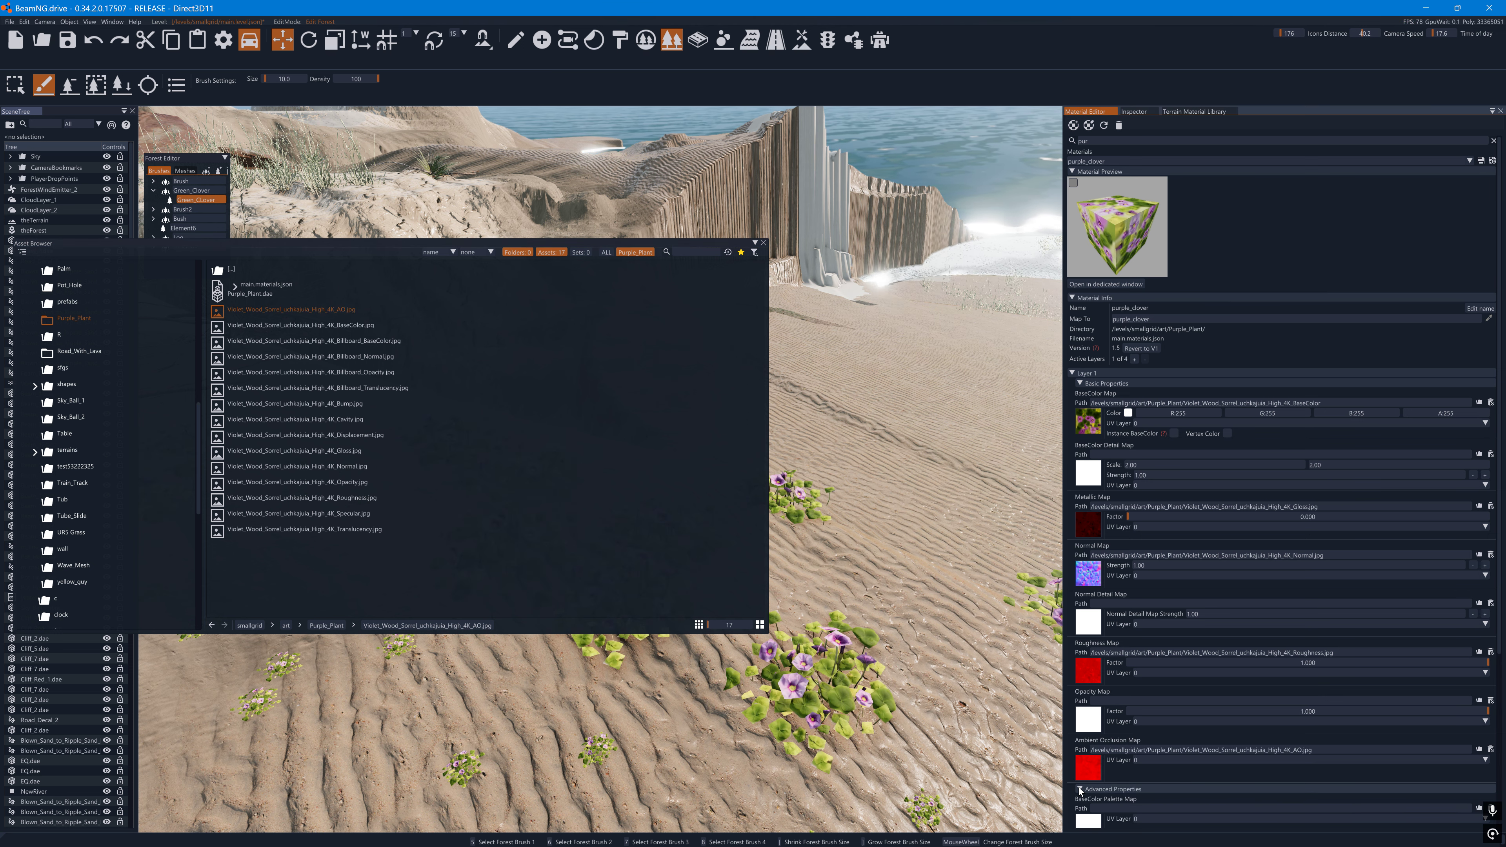
pyautogui.scroll(-4, 1080, 783)
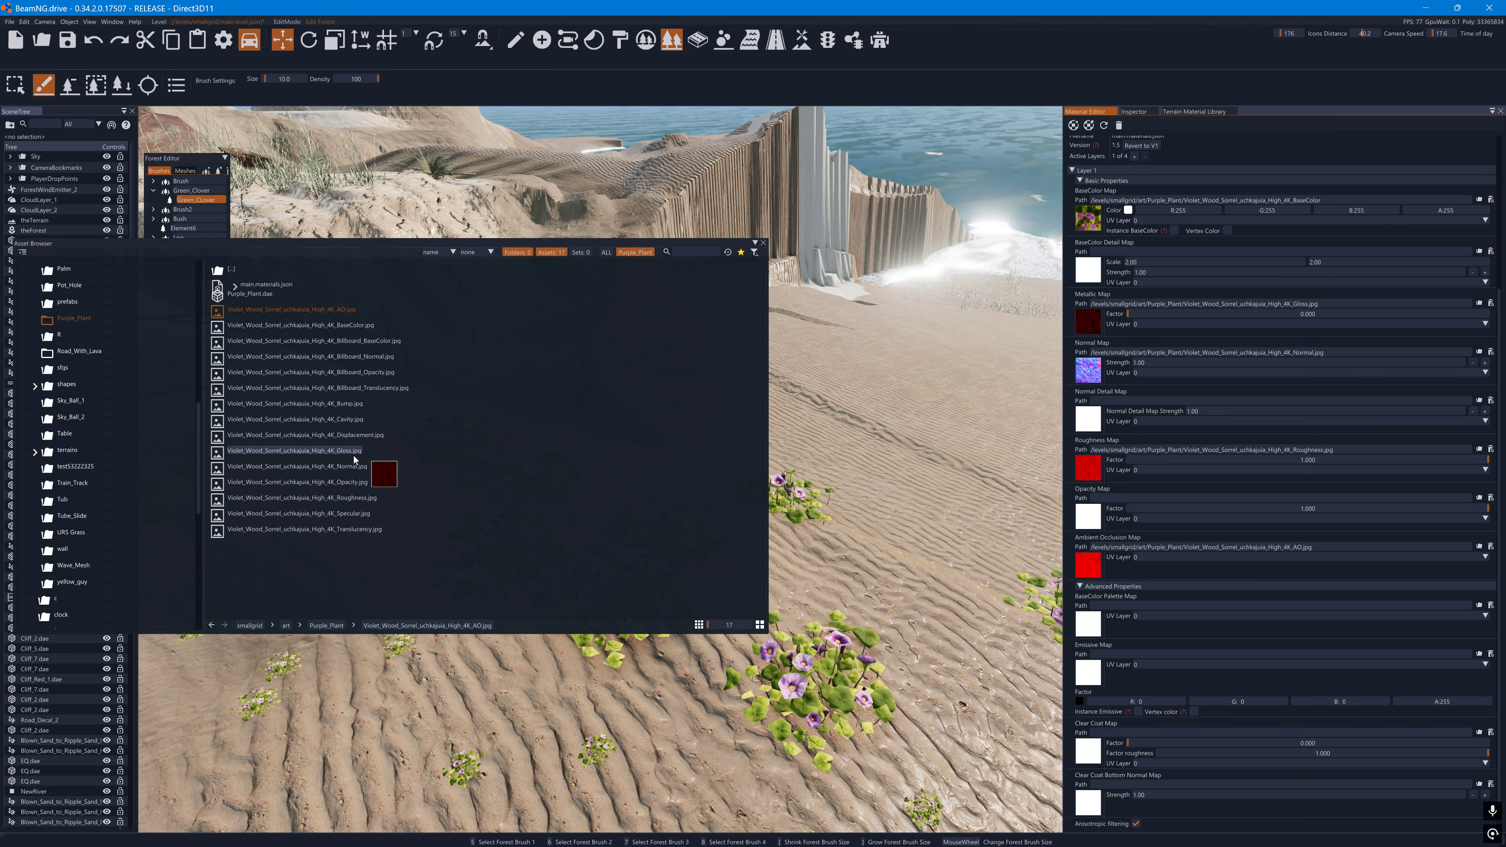
pyautogui.moveTo(343, 481); pyautogui.dragTo(1083, 524)
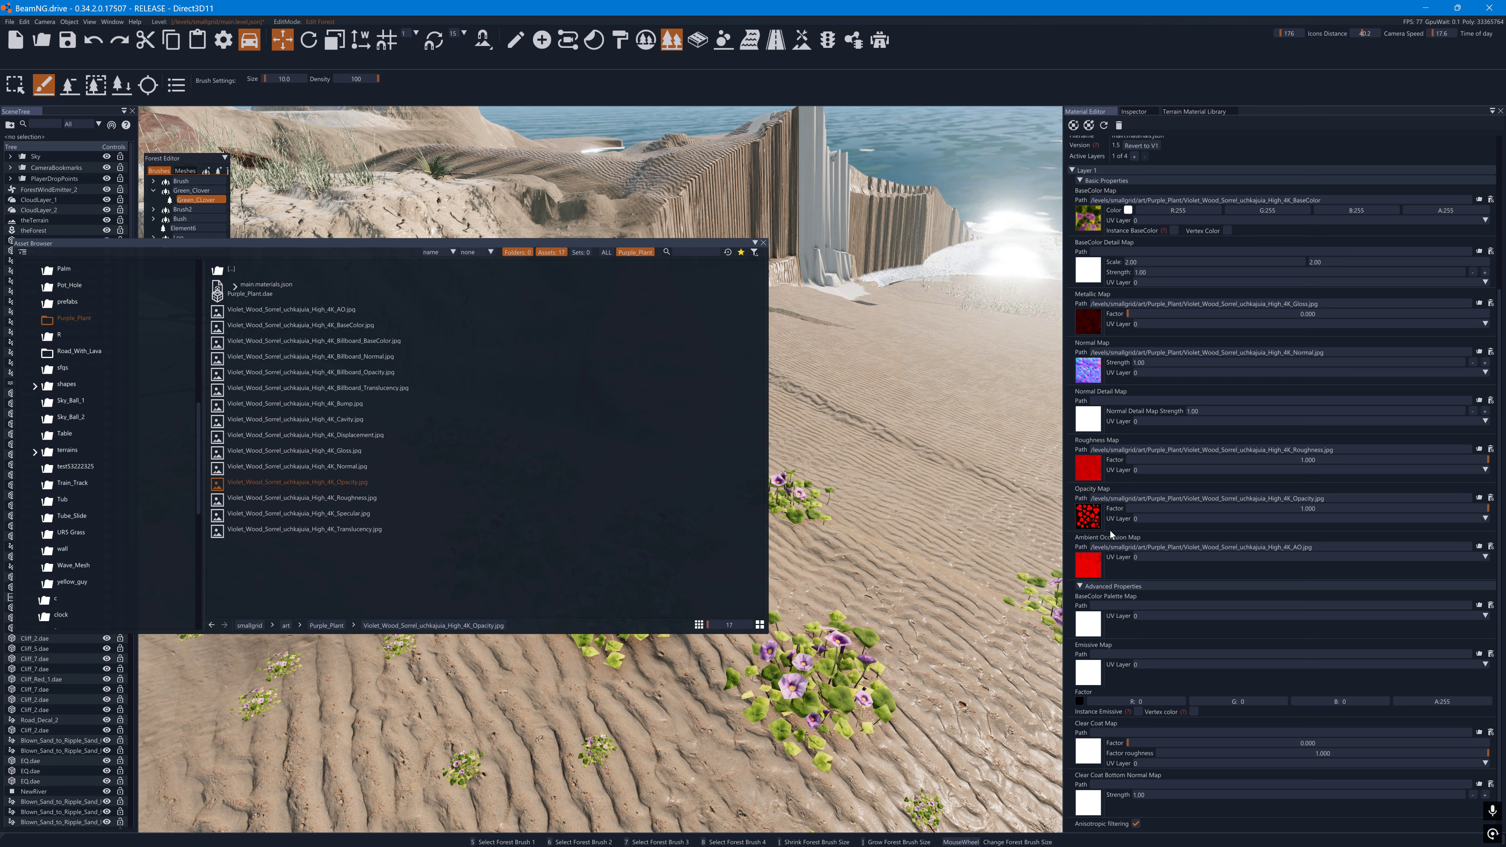
# Step: Lower purple_clover's roughness factor to about 0.562 and check the plants up close
pyautogui.moveTo(1302, 461)
pyautogui.mouseDown()
pyautogui.moveTo(1067, 454)
pyautogui.moveTo(1330, 461)
pyautogui.mouseUp()
pyautogui.press('w')
pyautogui.moveTo(779, 474); pyautogui.dragTo(789, 471, button='right')
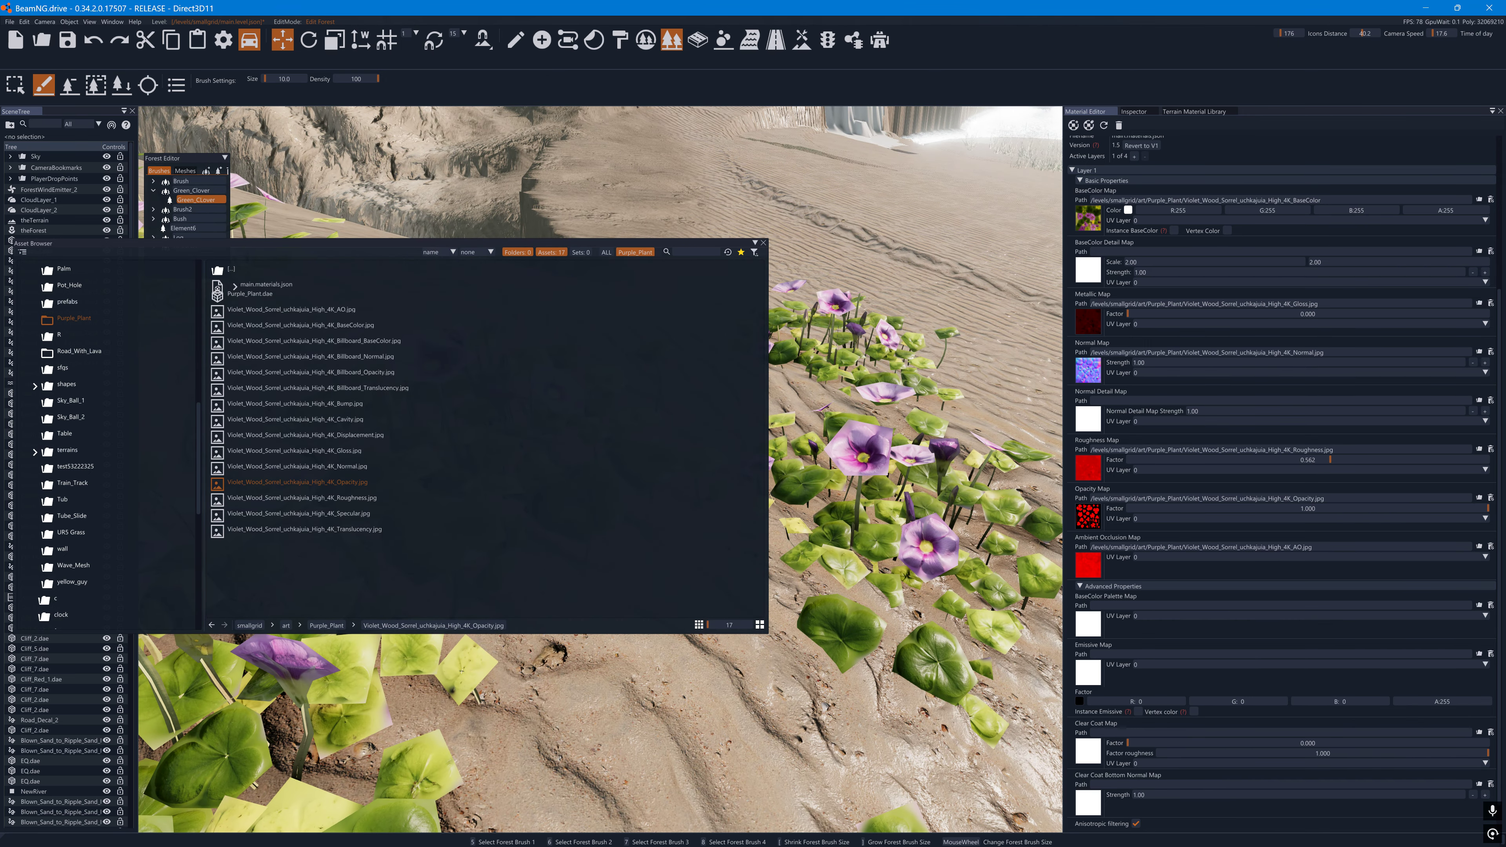
# Step: Enable Alpha Clip in purple_clover's all-layers advanced properties and raise its threshold to about the middle of the range
pyautogui.scroll(-1, 1265, 587)
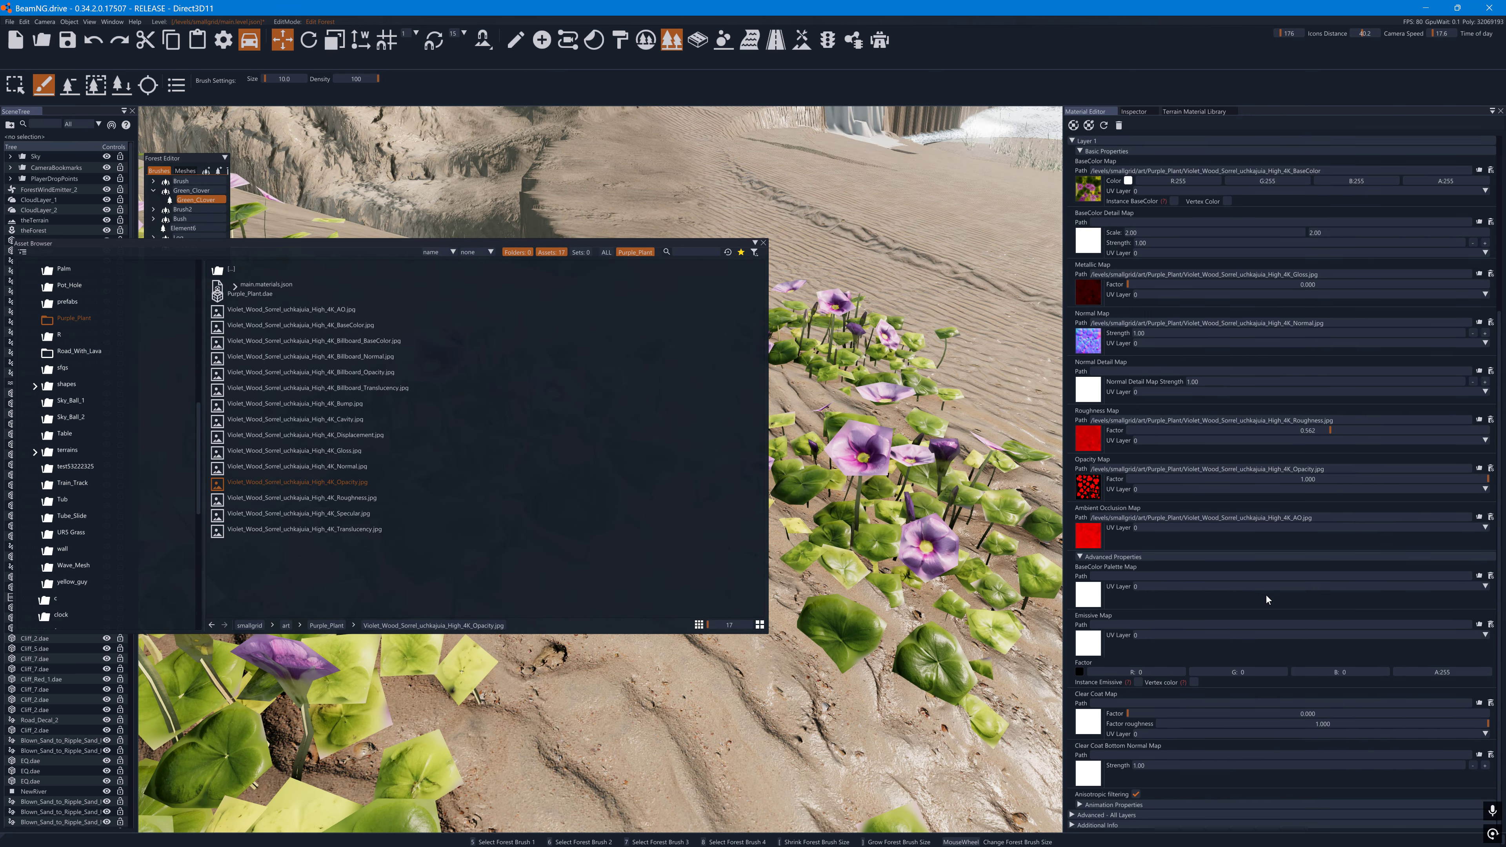
pyautogui.click(1101, 815)
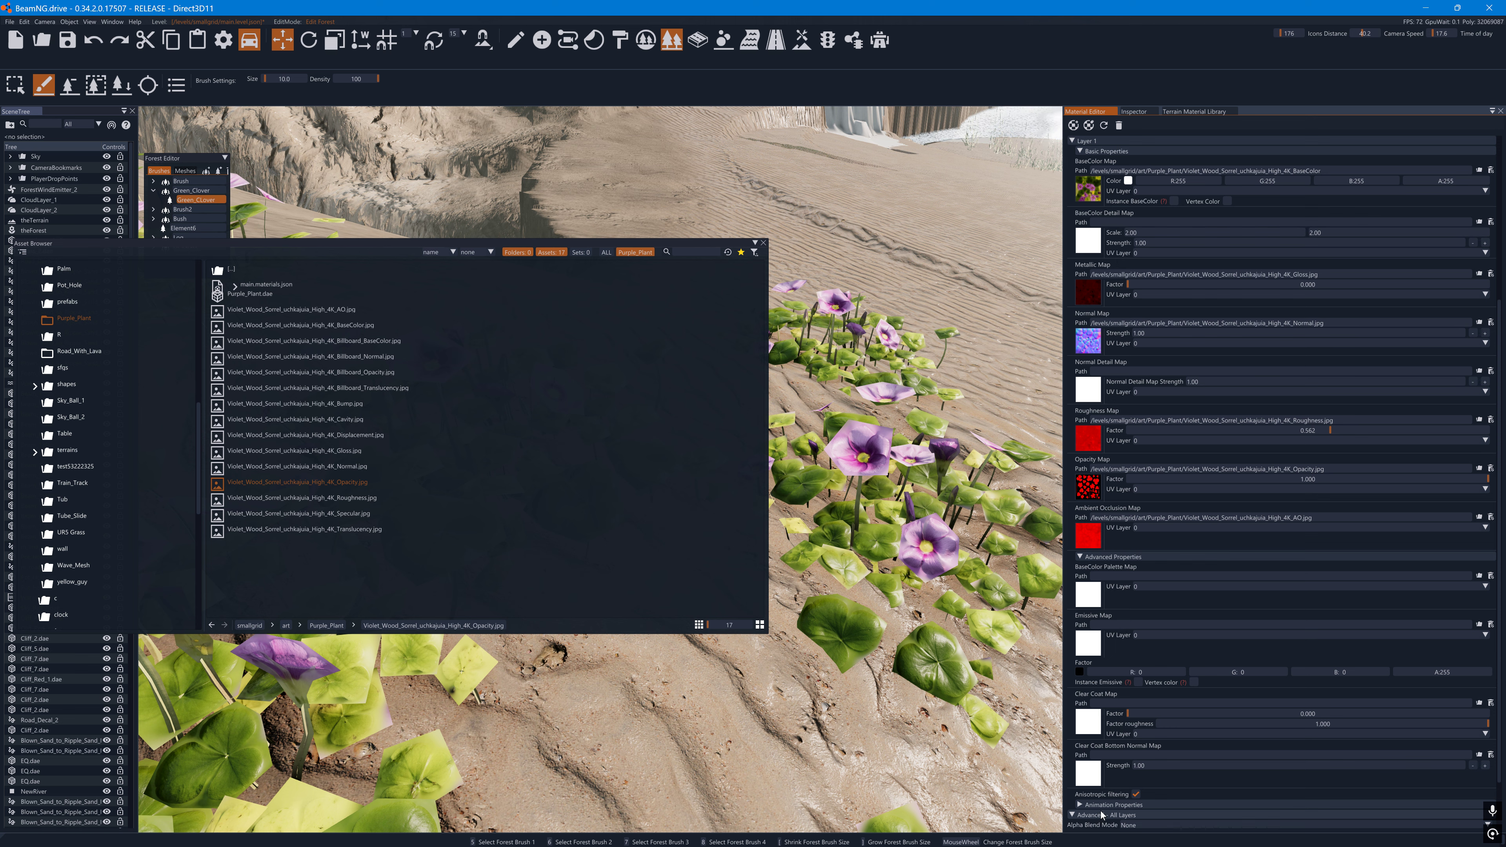
pyautogui.scroll(-2, 1101, 815)
pyautogui.click(1101, 782)
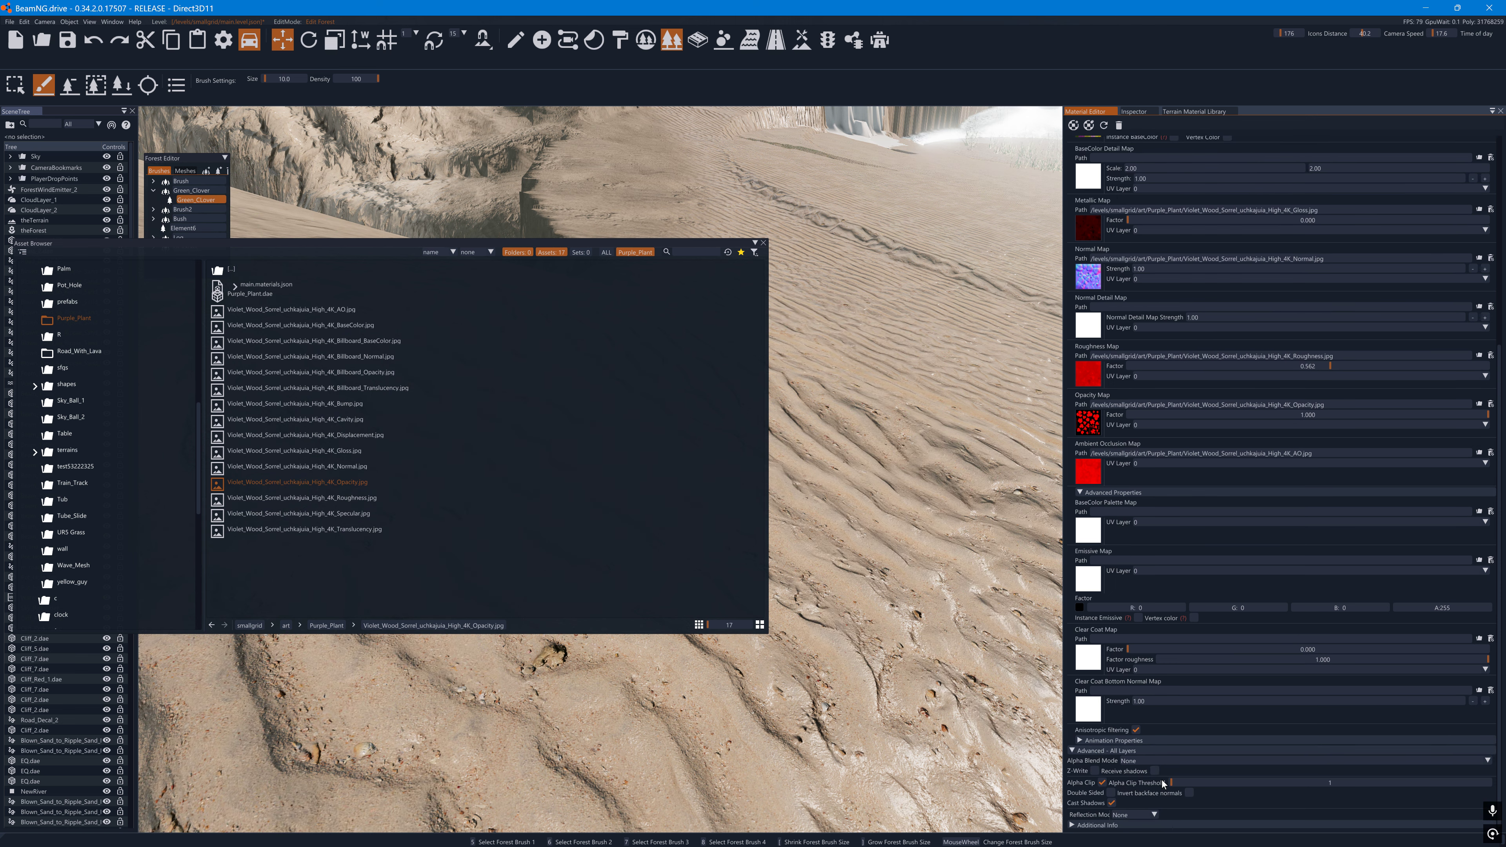
pyautogui.moveTo(1174, 783)
pyautogui.mouseDown()
pyautogui.moveTo(1419, 800)
pyautogui.moveTo(1332, 801)
pyautogui.mouseUp()
# Step: Close the Asset Browser, set purple_clover's roughness factor to about 0.533, and inspect the plants on the sand
pyautogui.click(763, 242)
pyautogui.moveTo(1330, 366); pyautogui.dragTo(1320, 366)
pyautogui.moveTo(842, 593); pyautogui.dragTo(755, 533, button='right')
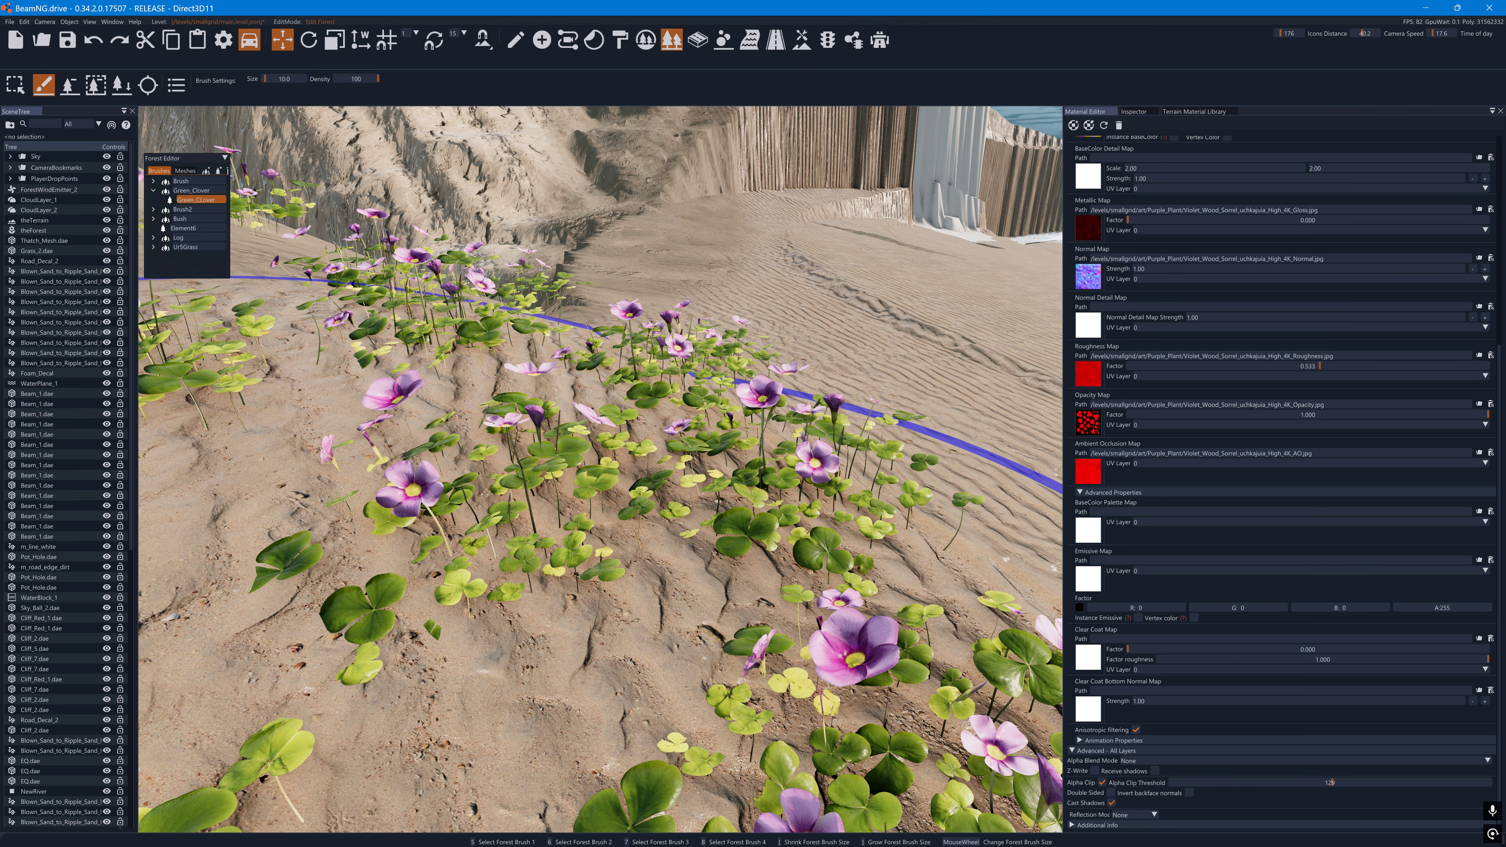
pyautogui.moveTo(699, 483); pyautogui.dragTo(685, 475, button='right')
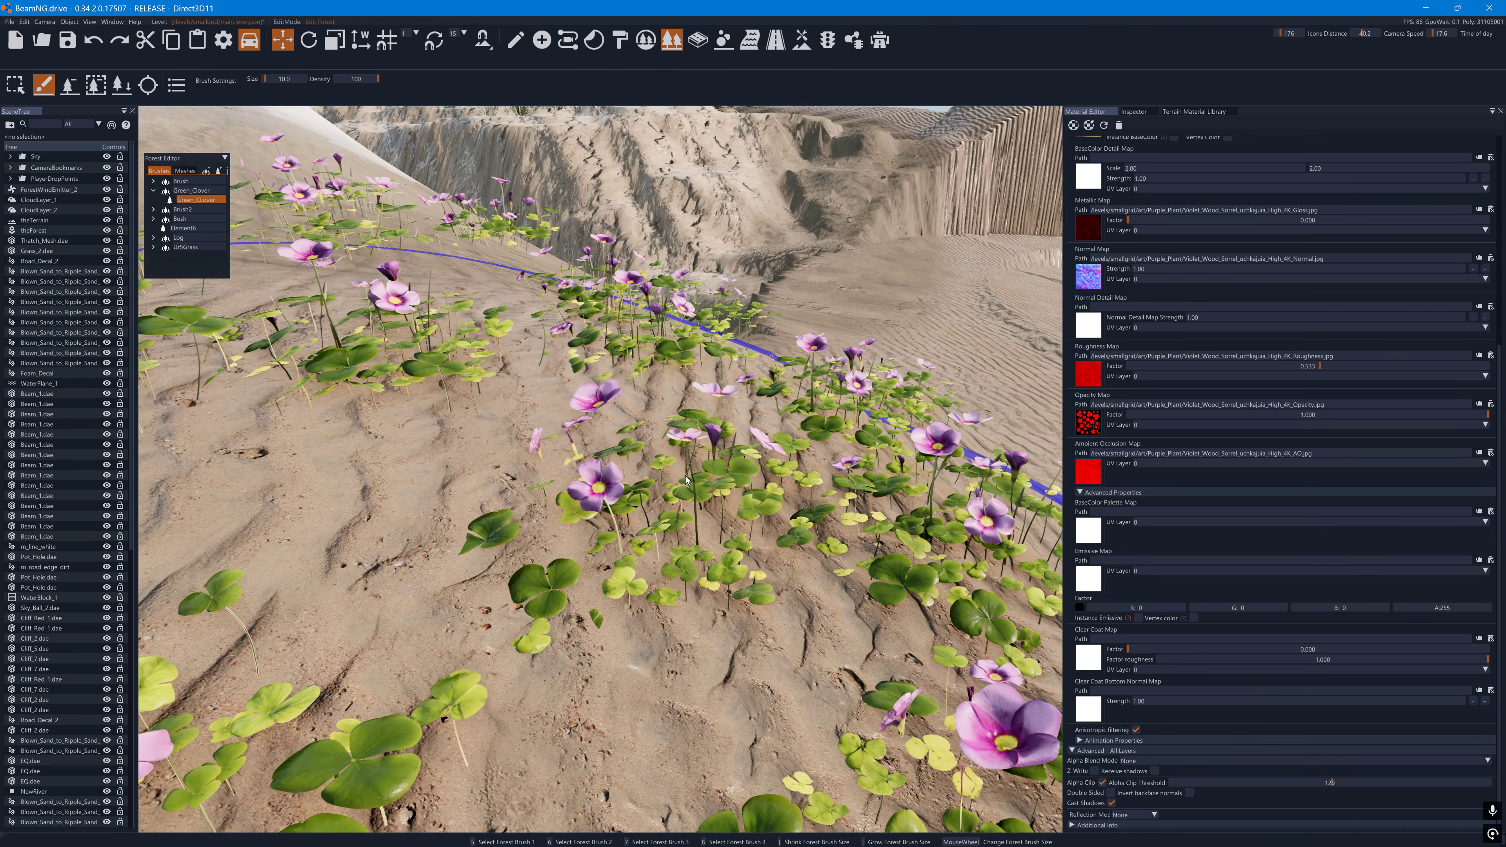